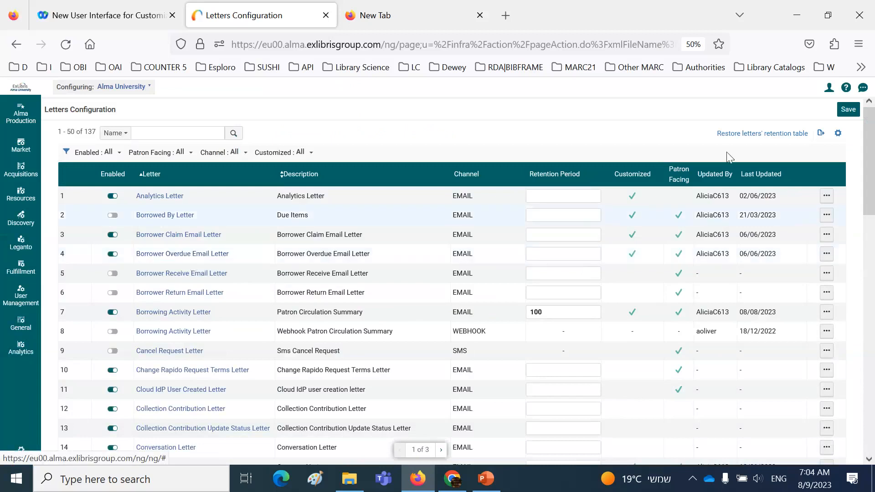
Enable the Borrowed By Letter in the letters list and switch it back off
left_click(19, 332)
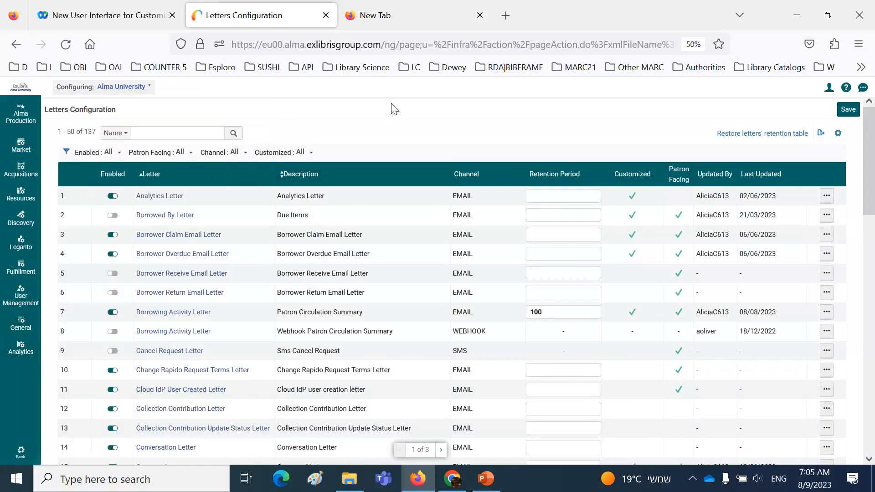
key("ctrl+plus")
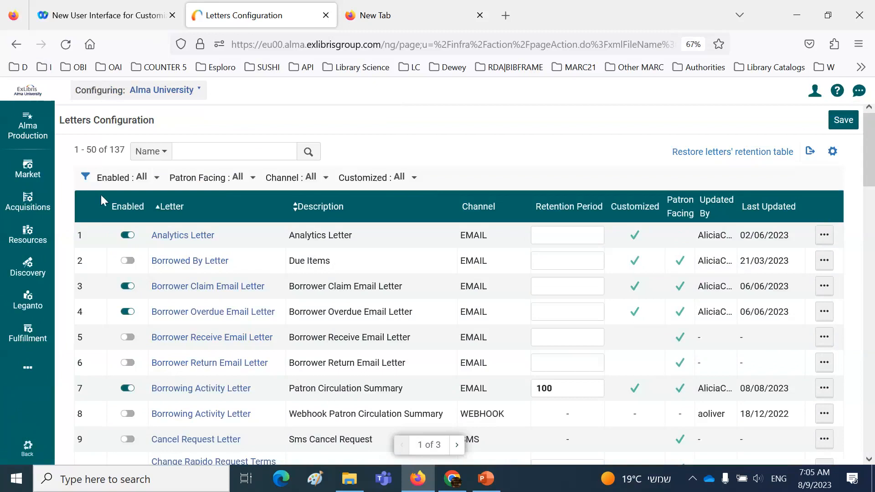
left_click(127, 235)
scroll(133, 261, "down", 3)
scroll(134, 261, "up", 3)
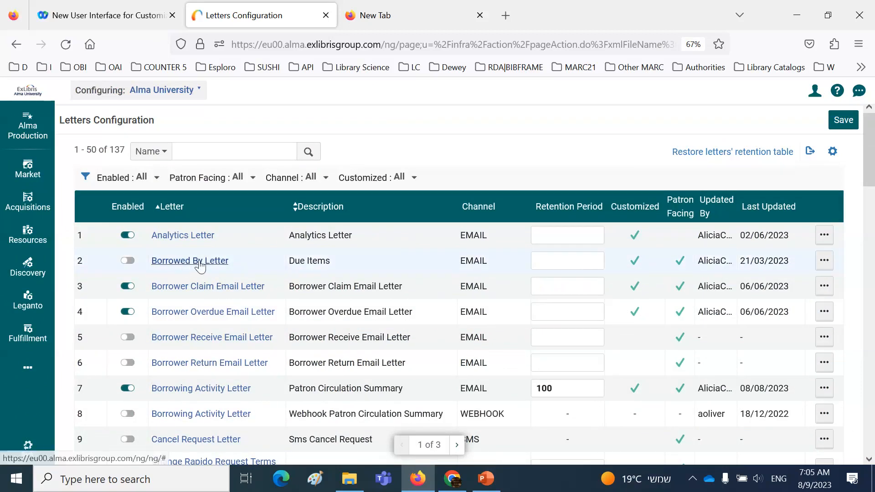
left_click(128, 261)
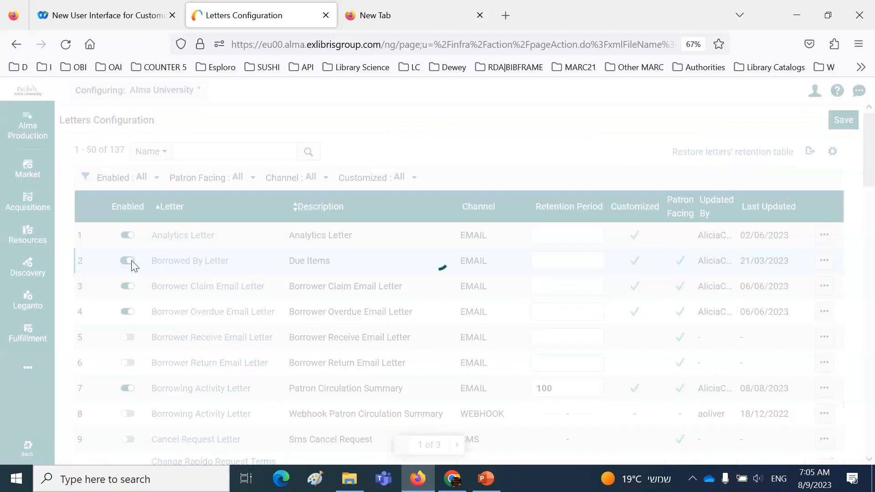
left_click(128, 262)
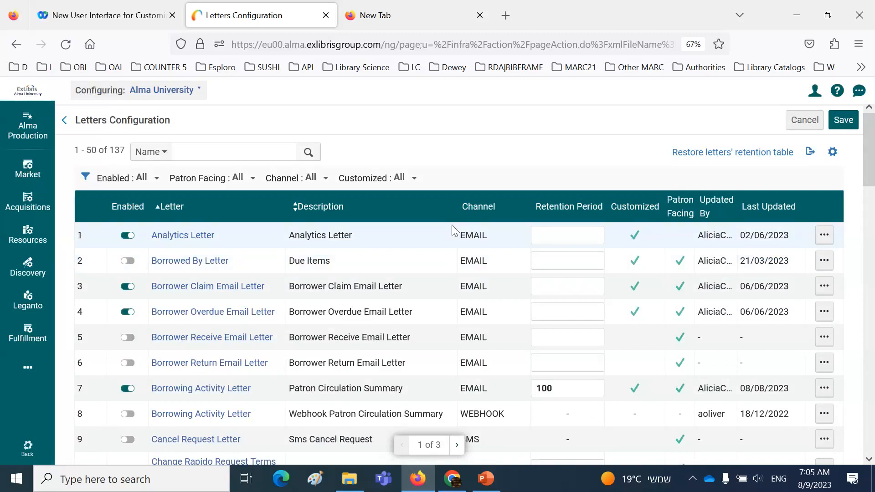
Examine the letters list's channels and the retention period set for the Patron Circulation Summary letter
scroll(452, 228, "down", 3)
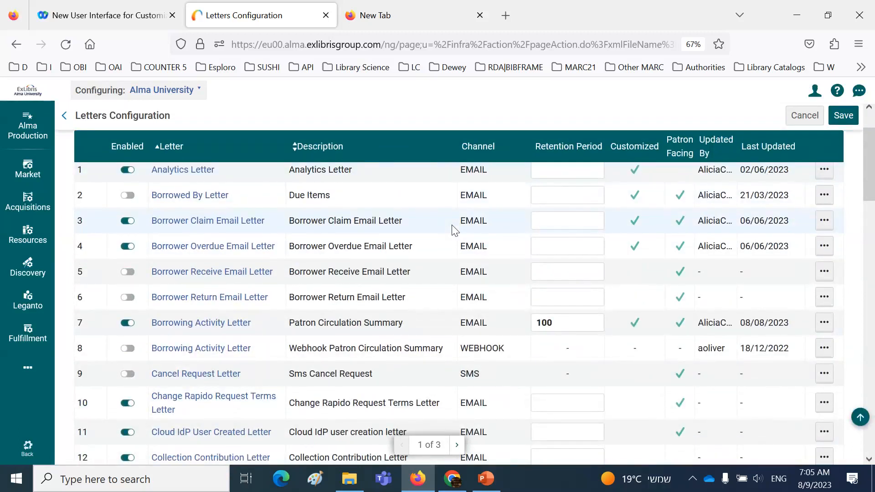
scroll(454, 230, "down", 15)
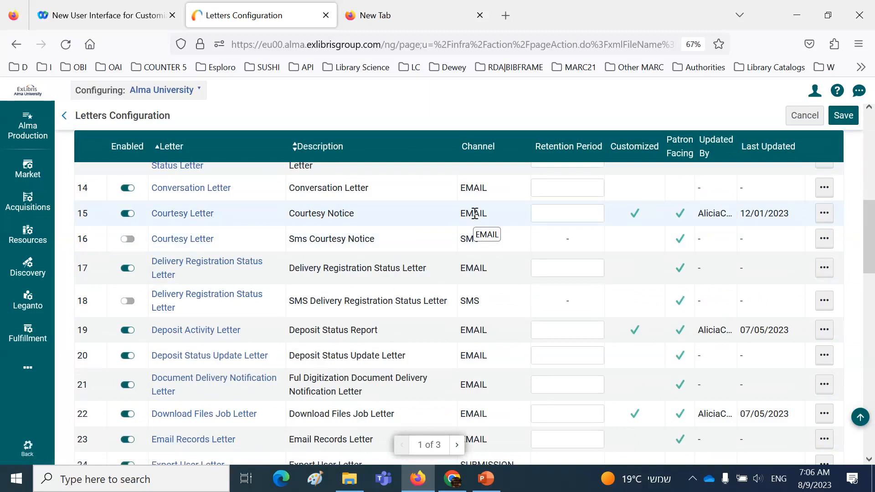
scroll(475, 213, "up", 10)
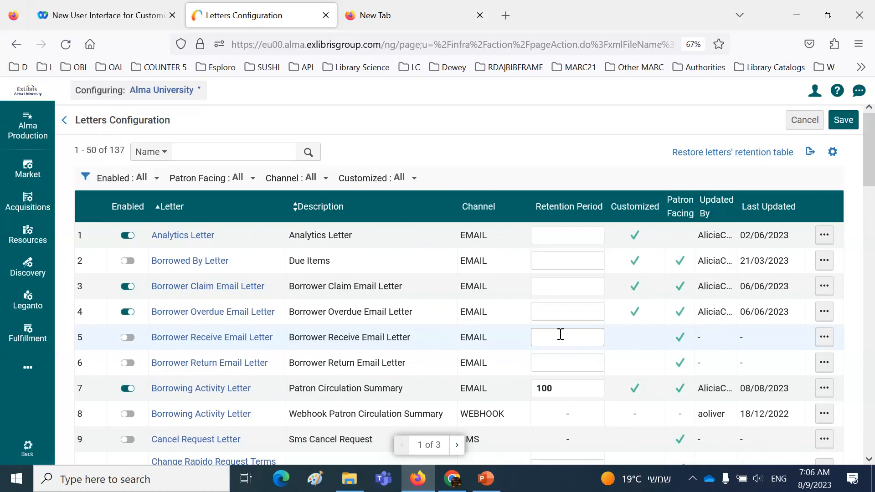
left_click_drag(266, 395, 153, 389)
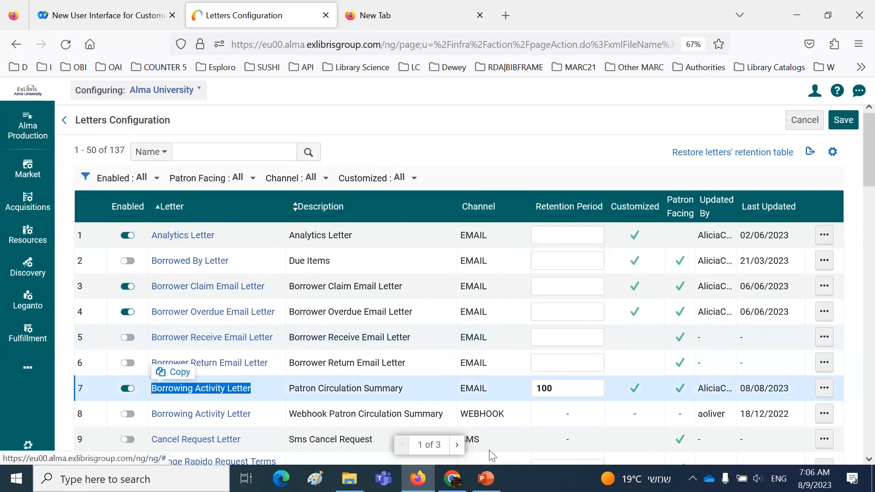
left_click_drag(569, 389, 531, 391)
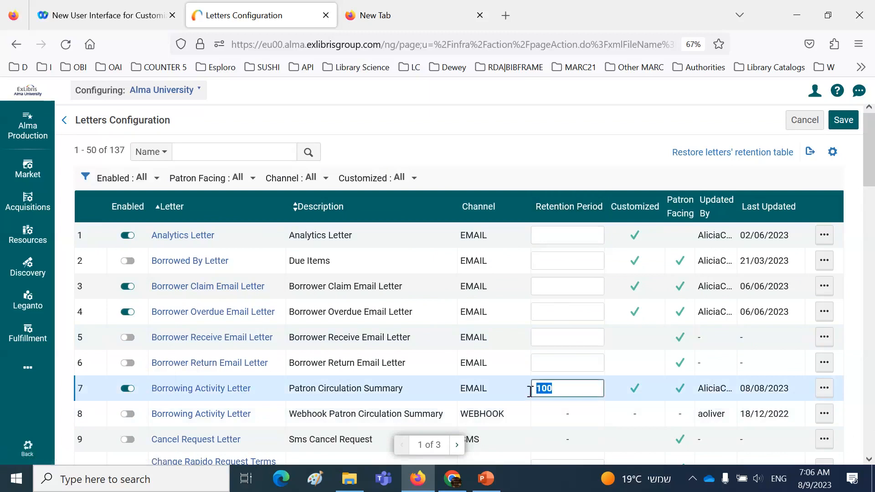
left_click(547, 428)
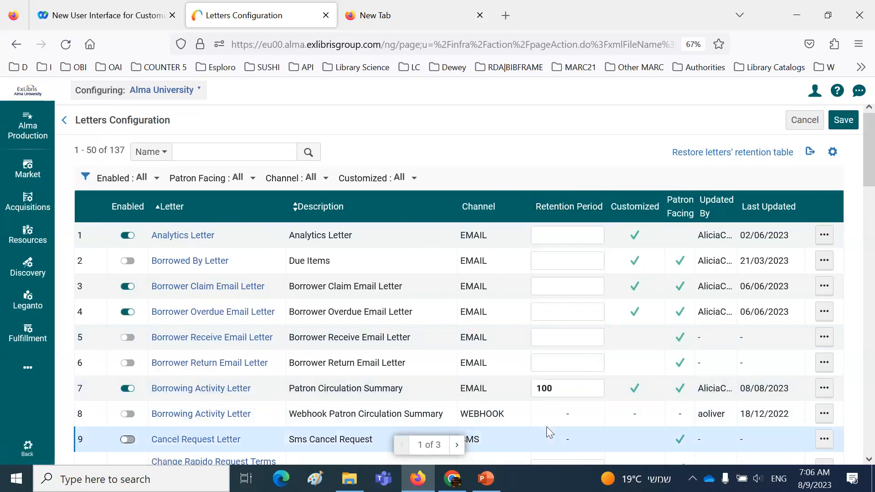
Leave configuration and open the patron services record by searching for the patron's full name
left_click(26, 449)
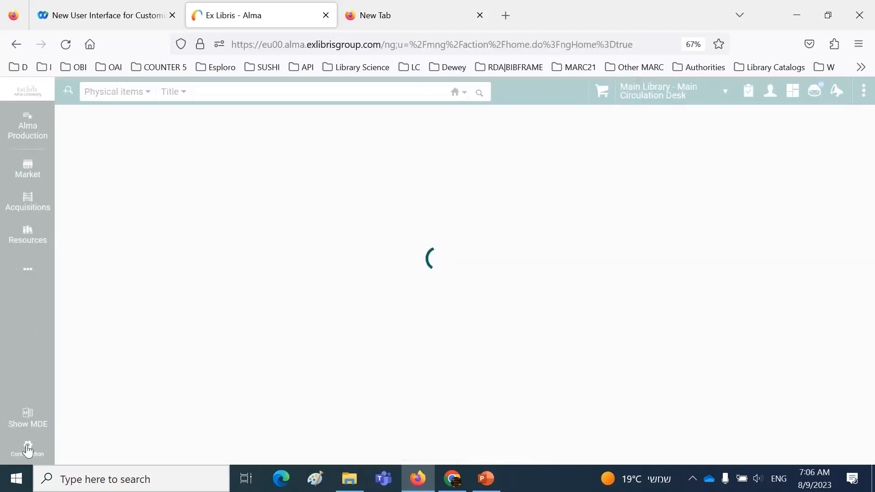
left_click(28, 274)
left_click(136, 253)
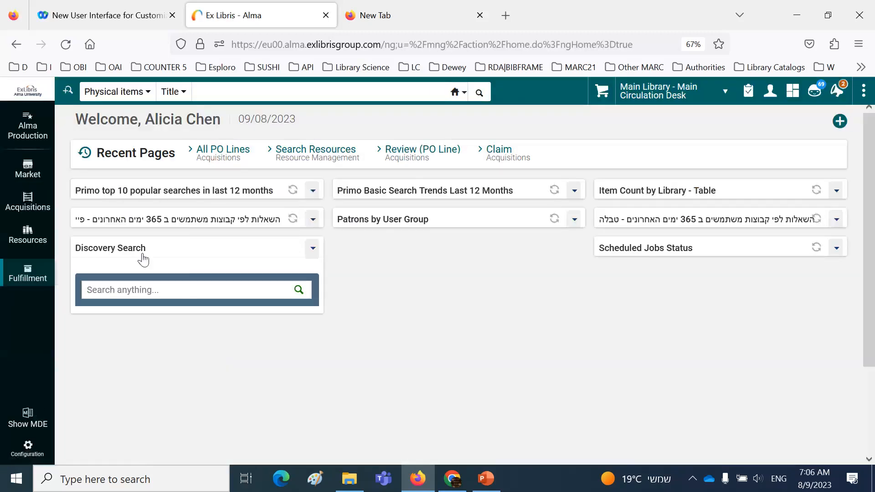
left_click(127, 130)
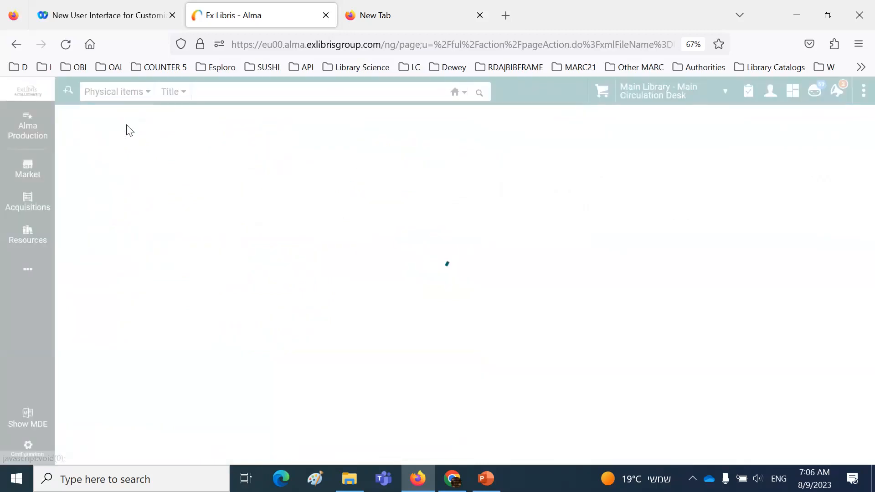
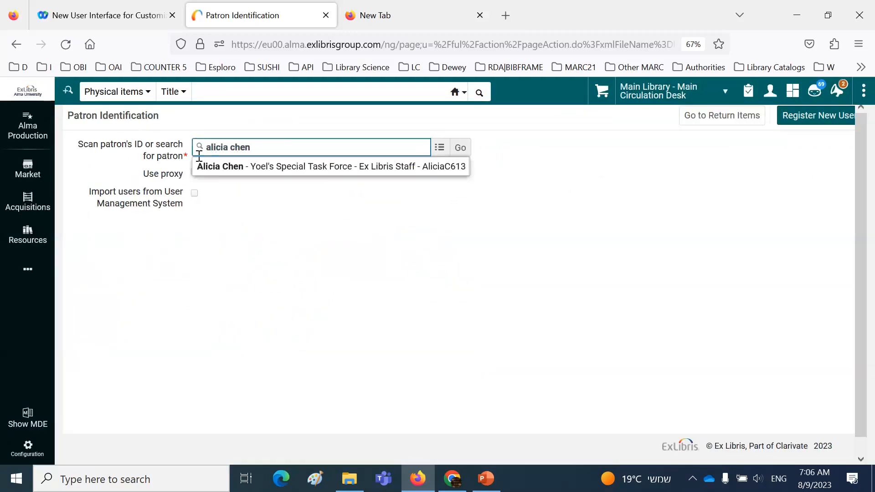
left_click(219, 165)
left_click(465, 154)
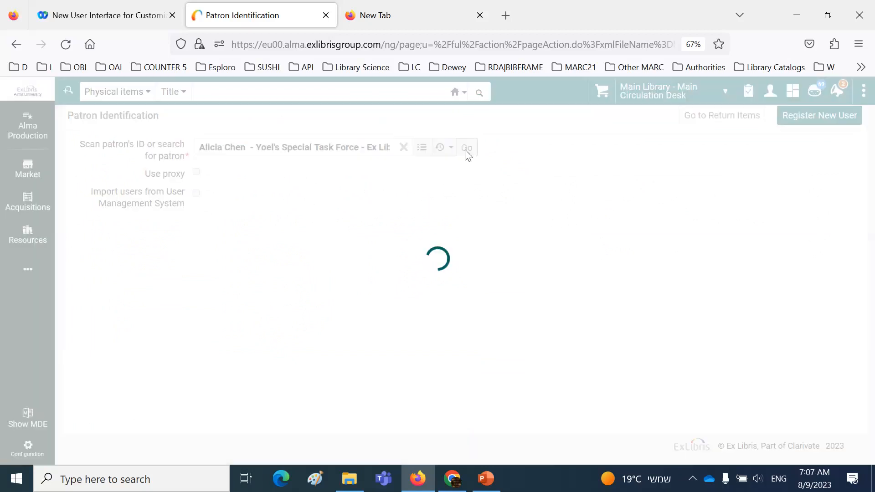
Open the patron's user details and examine the letters stored as attachments
scroll(523, 283, "down", 2)
scroll(522, 282, "up", 2)
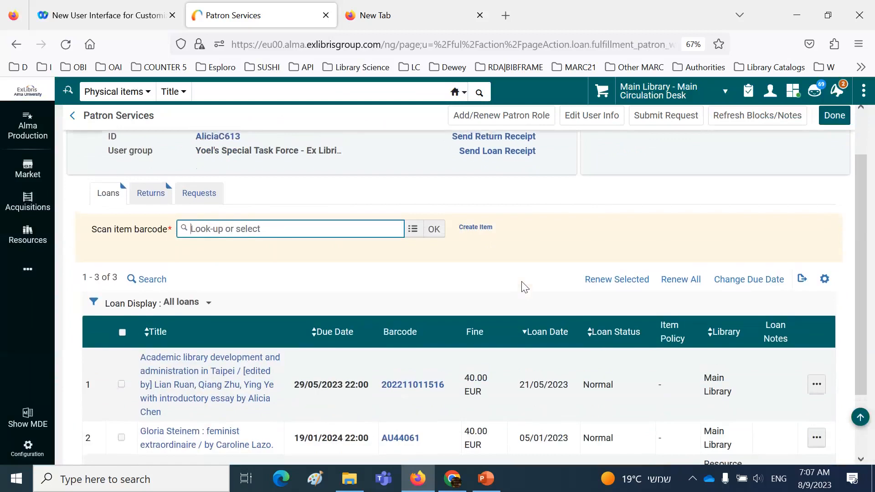
left_click(227, 195)
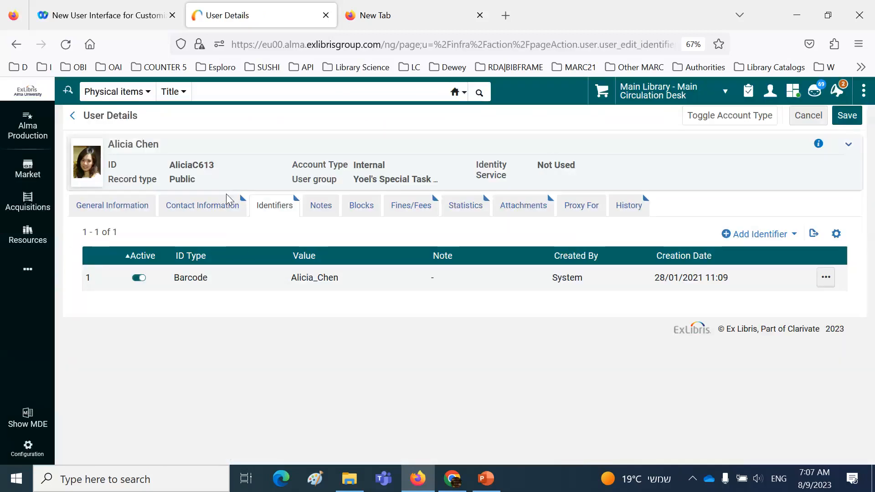
left_click(522, 206)
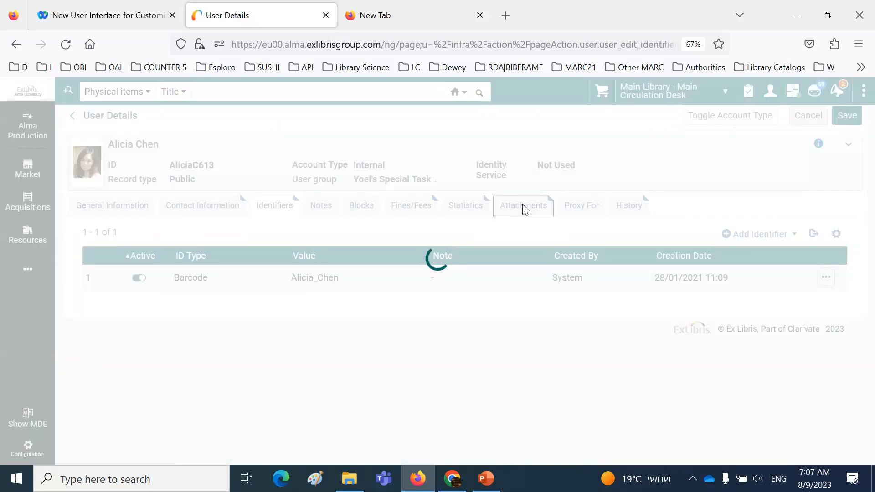
scroll(358, 316, "down", 3)
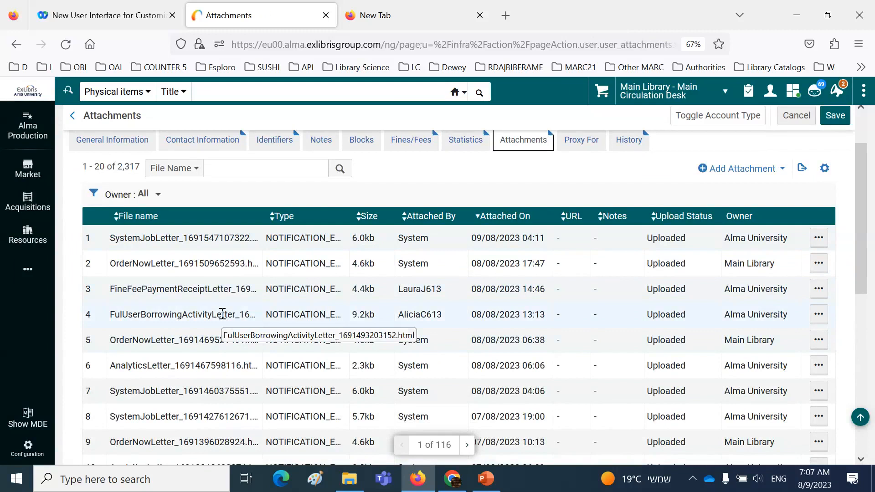
Open the history of completed jobs in Monitor Jobs
left_click(27, 270)
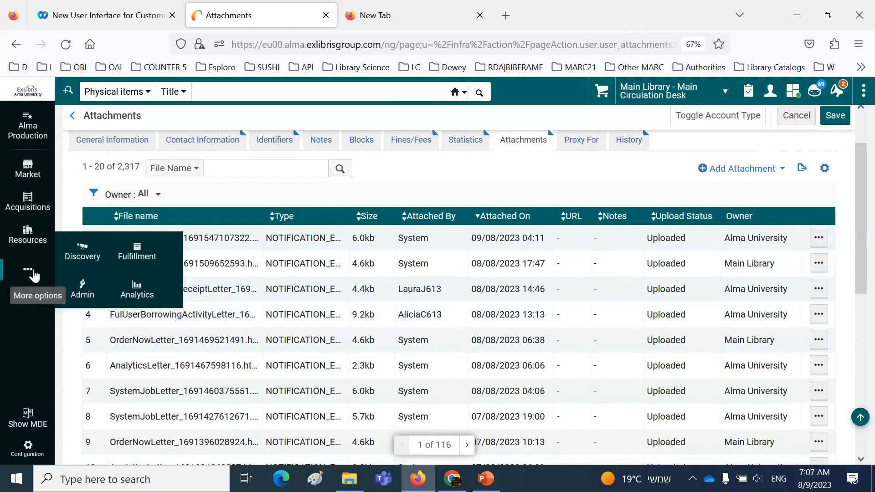
left_click(79, 296)
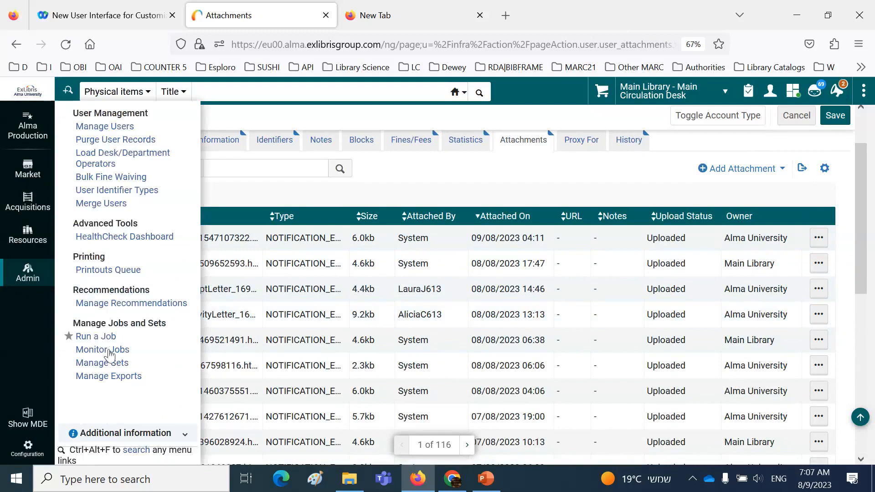
left_click(108, 351)
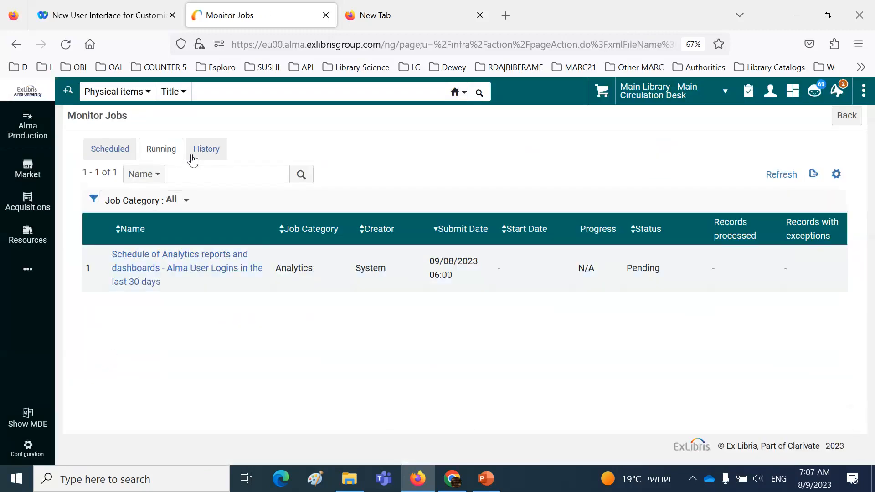
left_click(204, 153)
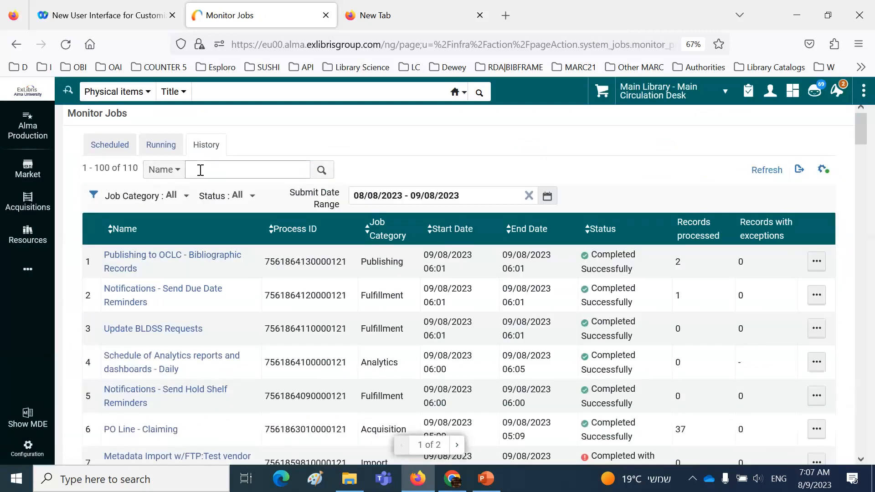
Filter the job history to the last 30 days and the job name "Letters purge with retention"
left_click(200, 170)
left_click(428, 196)
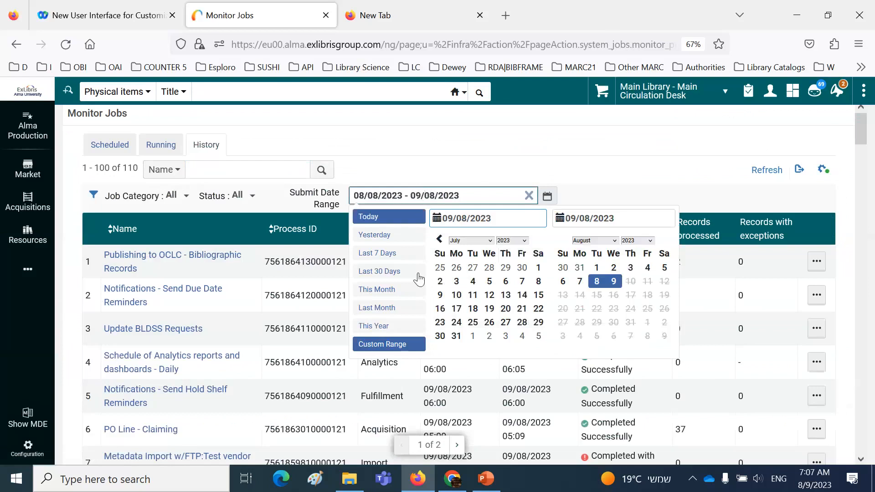
left_click(402, 274)
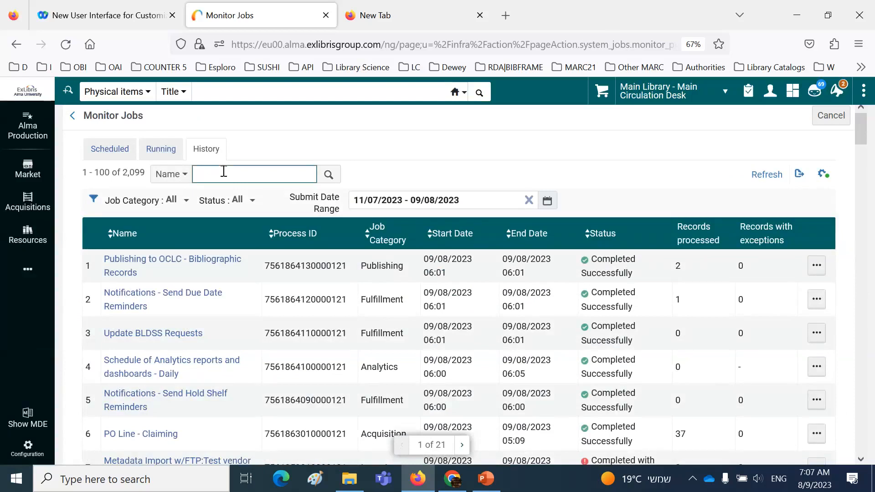
type("lett")
left_click(232, 190)
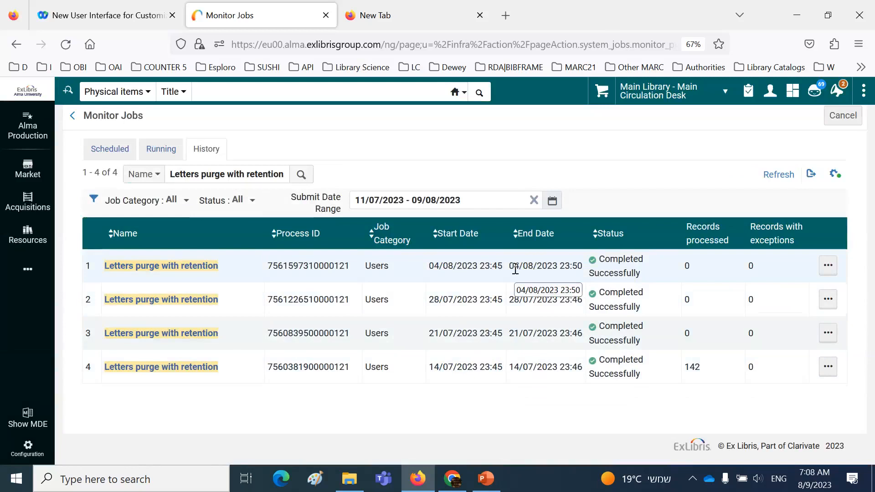
Return to the configuration area and open Letters Configuration from the General settings
mouse_move(29, 277)
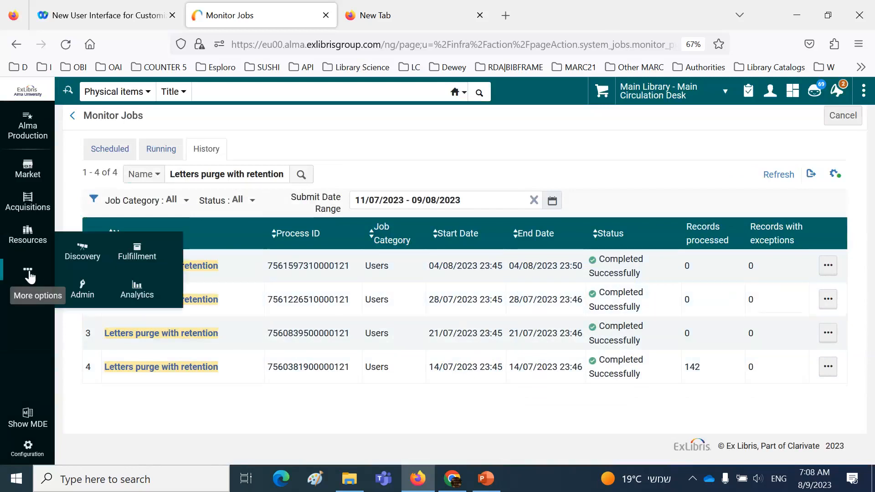
left_click(31, 451)
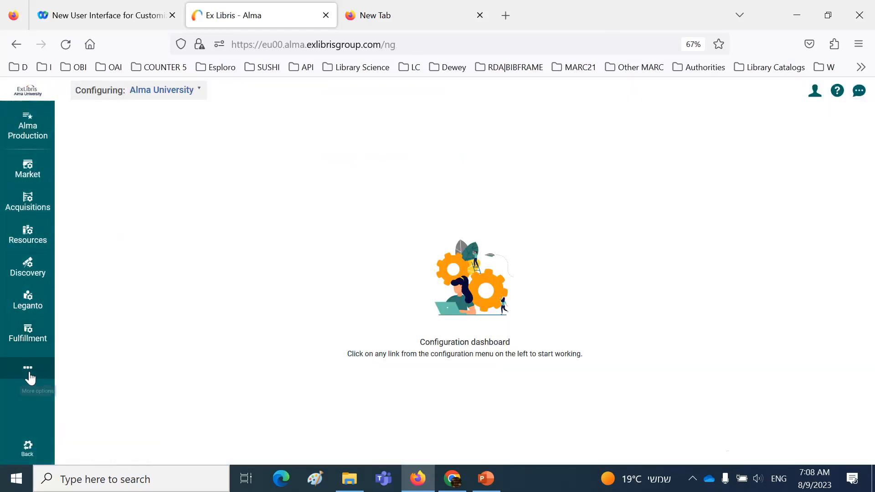
mouse_move(30, 377)
left_click(134, 347)
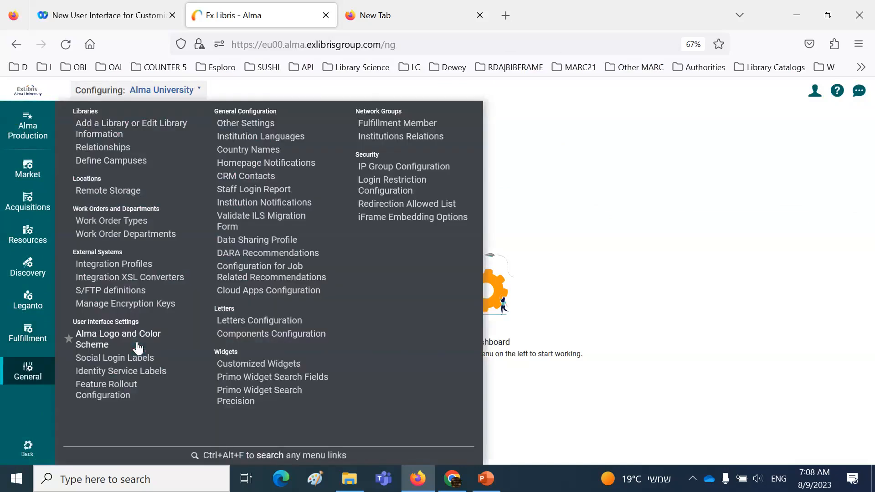
left_click(242, 322)
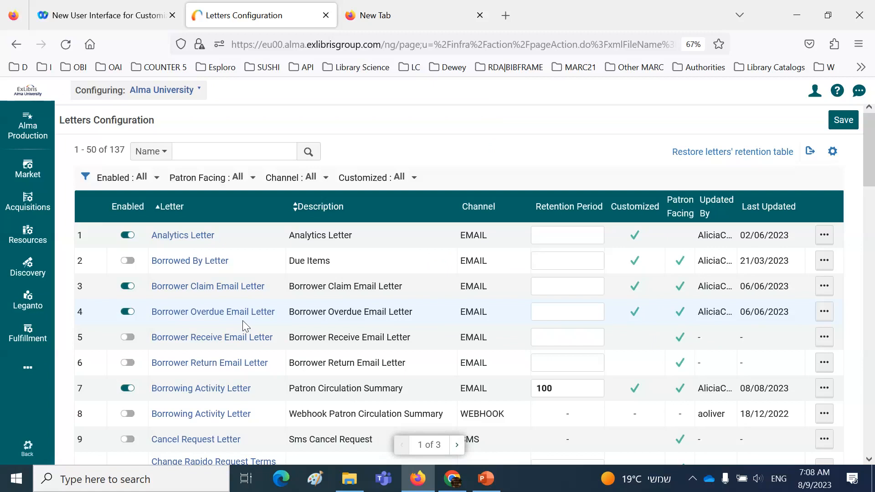
Open the email Borrowing Activity Letter (Patron Circulation Summary) for editing and look through its XML
scroll(243, 321, "down", 3)
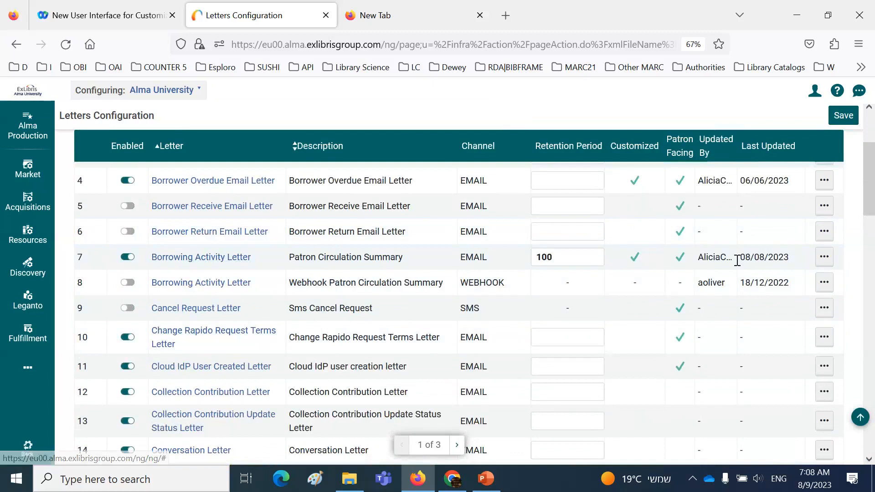
left_click(825, 258)
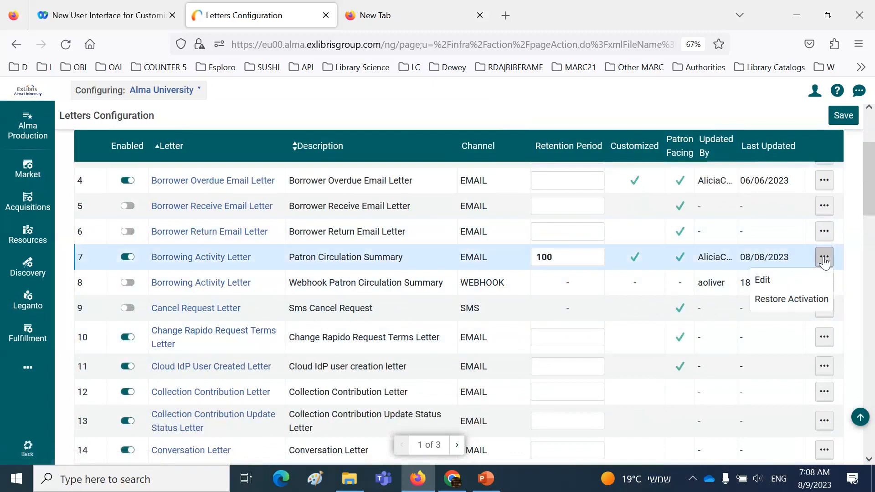
left_click(766, 290)
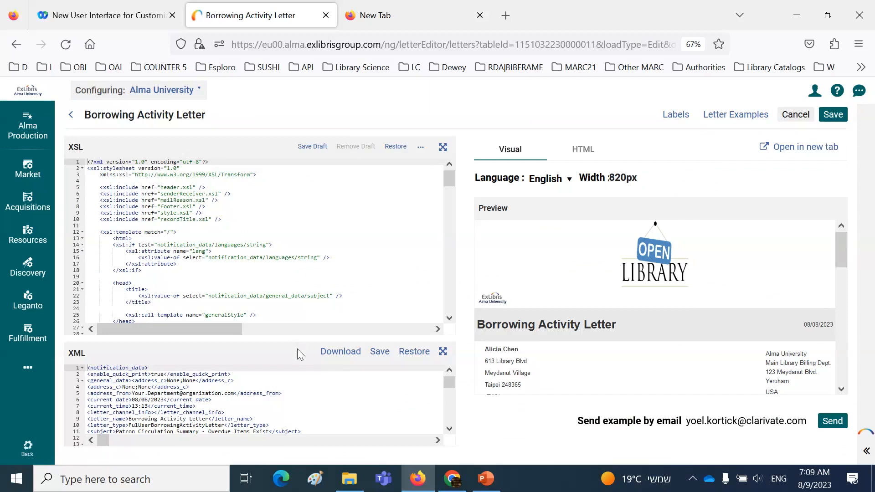
scroll(314, 367, "down", 1)
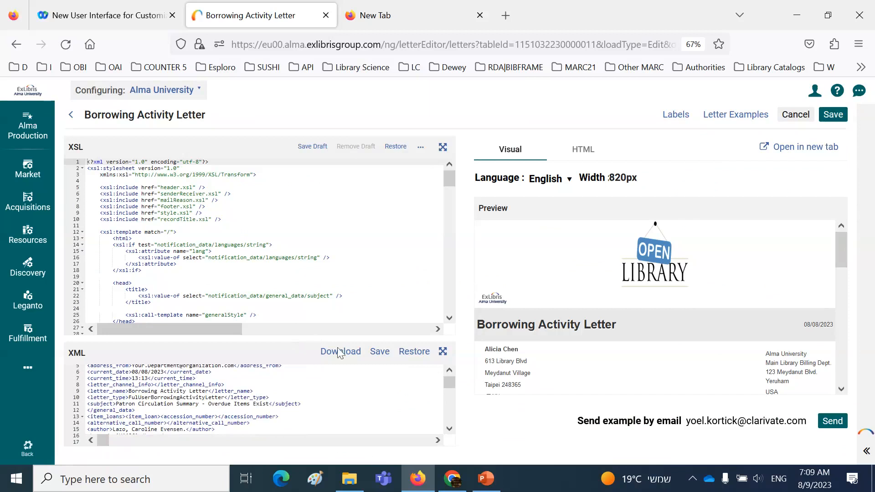
Look through the start of the letter's XML and the whole visual preview, from header to footer
scroll(448, 394, "down", 5)
scroll(448, 394, "up", 10)
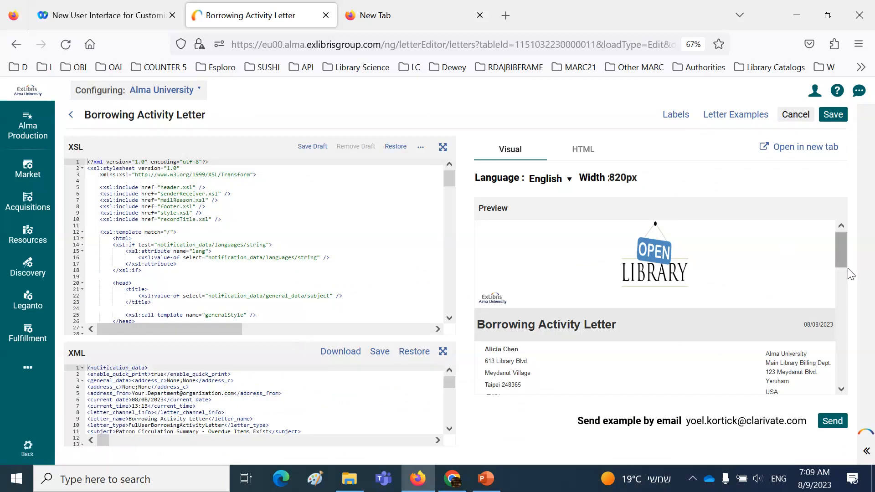
left_click(841, 390)
left_click_drag(841, 389, 841, 390)
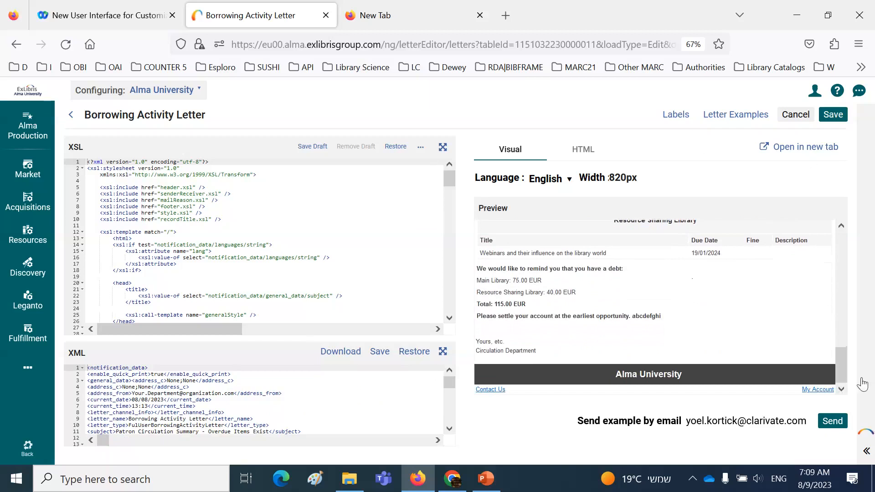
left_click_drag(841, 369, 843, 223)
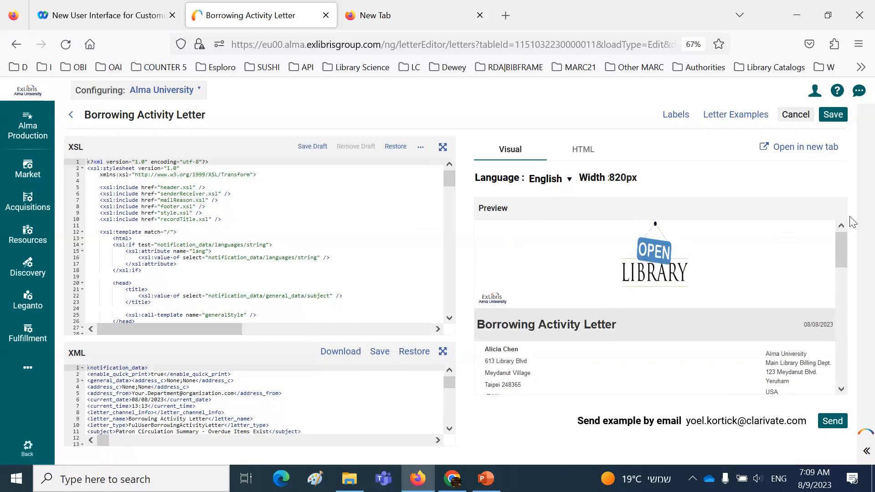
Expand the XSL editor to full screen and look through the Borrowing Activity Letter's stylesheet
left_click(193, 213)
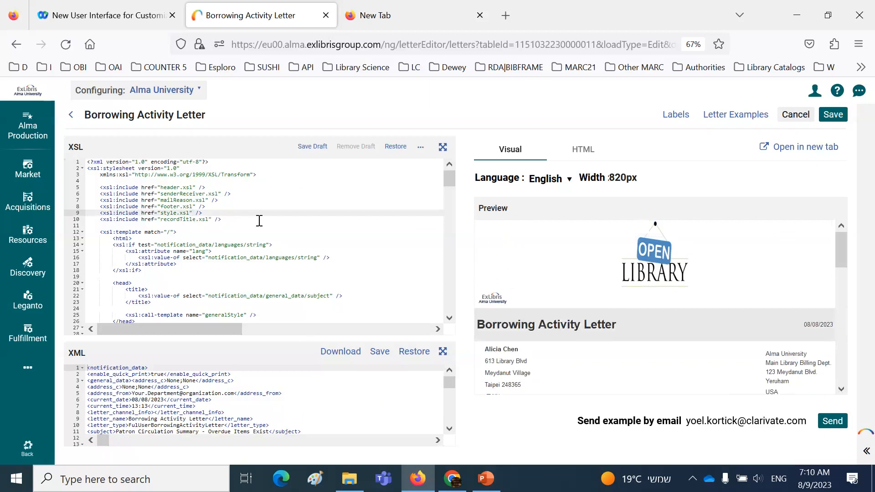
left_click(216, 245)
left_click(199, 273)
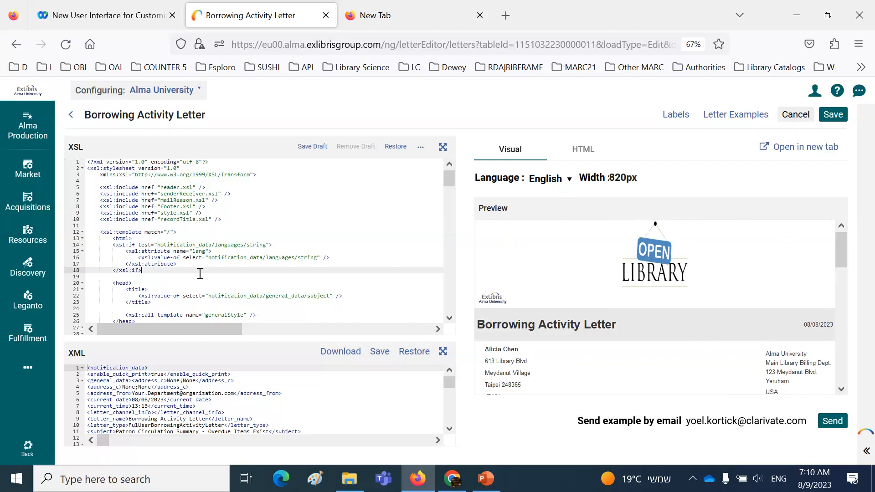
left_click(442, 149)
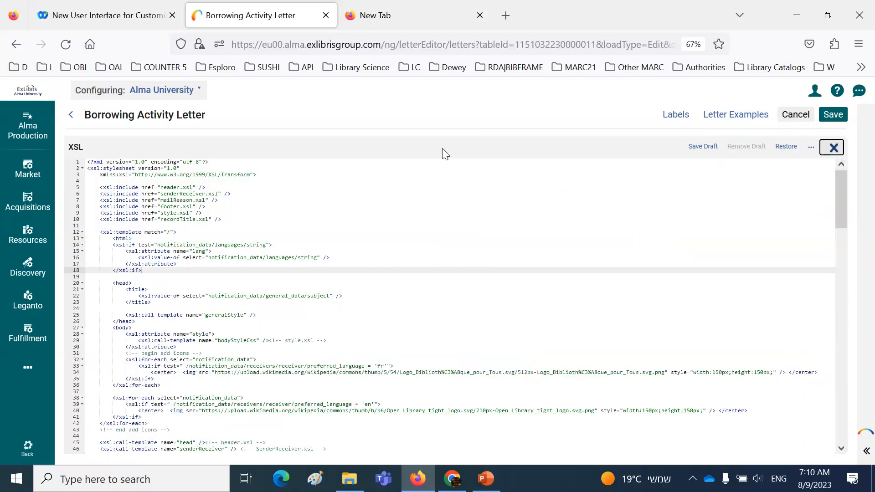
scroll(448, 213, "down", 5)
scroll(448, 215, "down", 4)
scroll(448, 214, "up", 10)
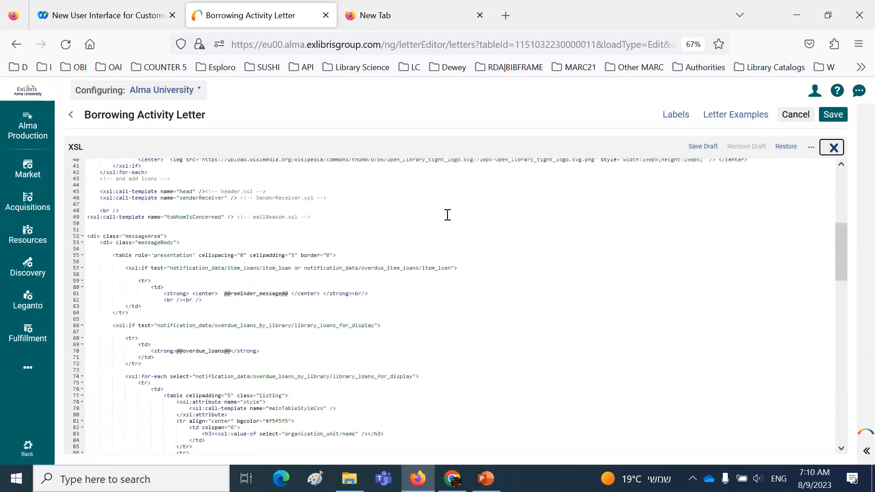
Copy the letter's entire XSL code into a new, empty document in Notepad++
left_click(448, 215)
key("ctrl+a")
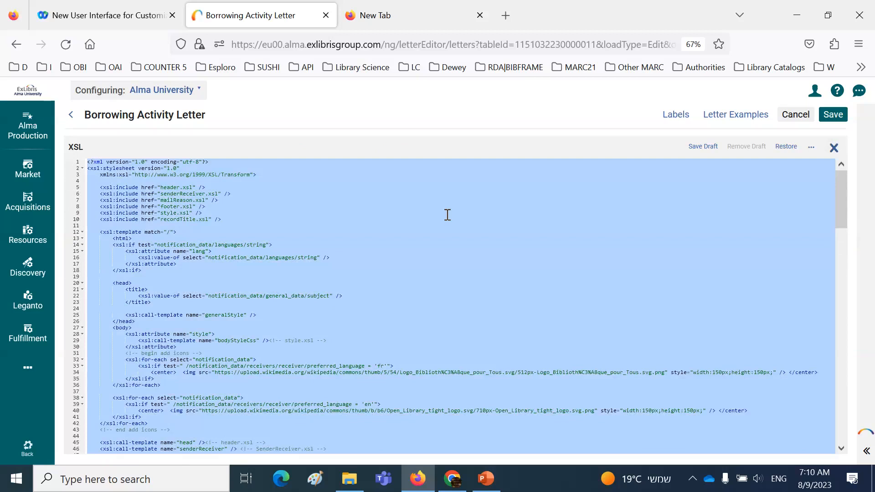
left_click(182, 480)
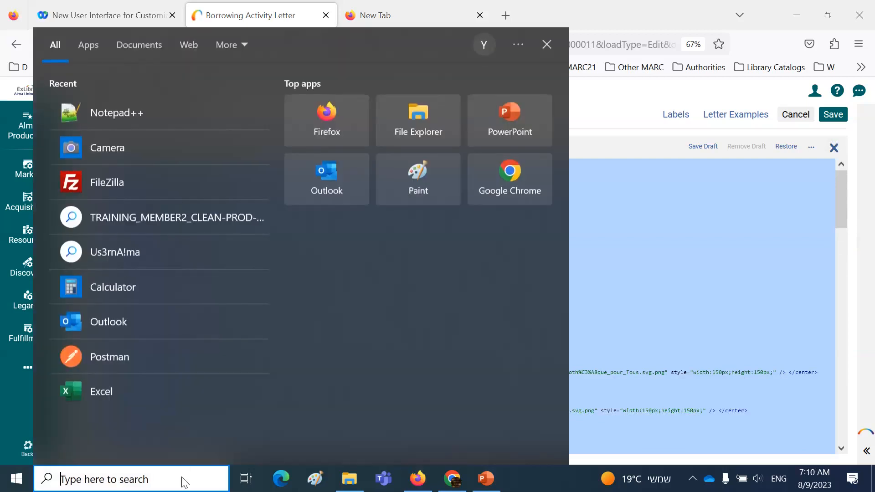
left_click(122, 115)
left_click(8, 36)
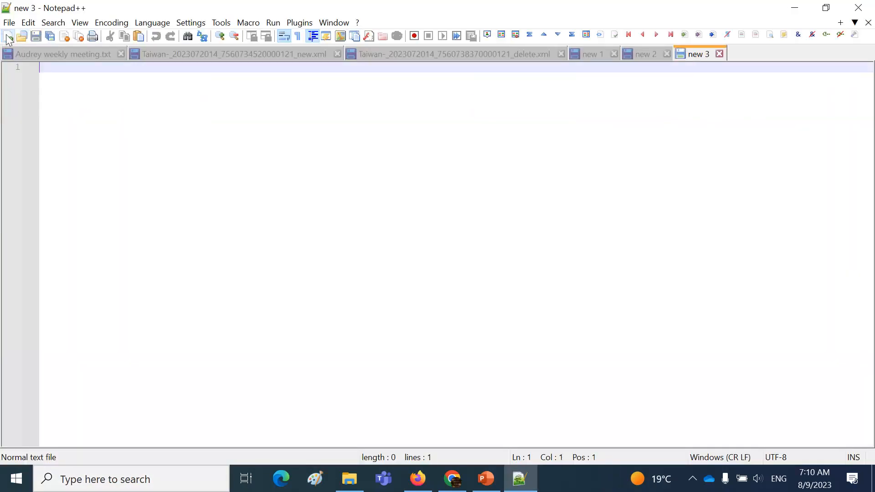
key("ctrl+v")
scroll(329, 287, "up", 13)
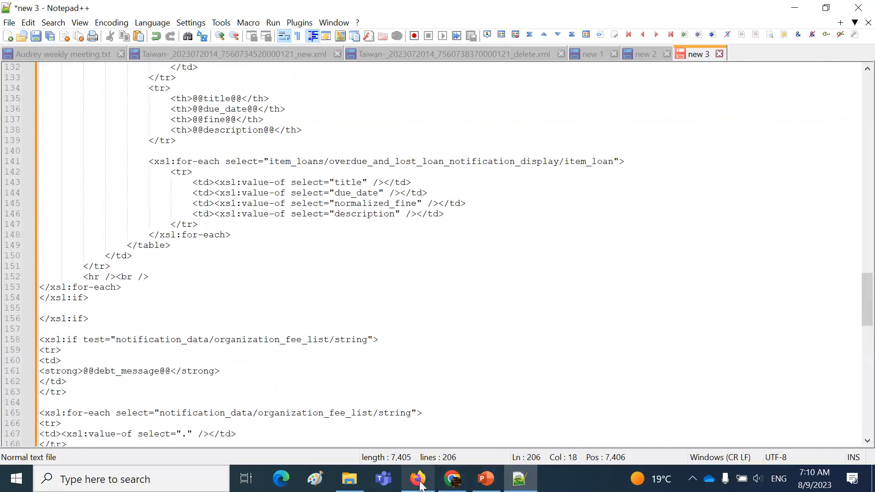
Switch back to Alma in Firefox, look through the overdue loans and loans code in the XSL, and leave the full-screen view
left_click(418, 422)
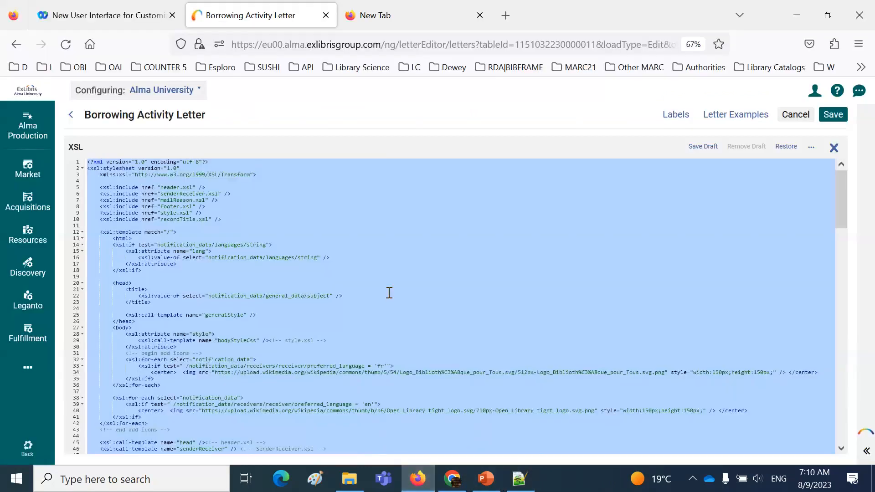
left_click(389, 292)
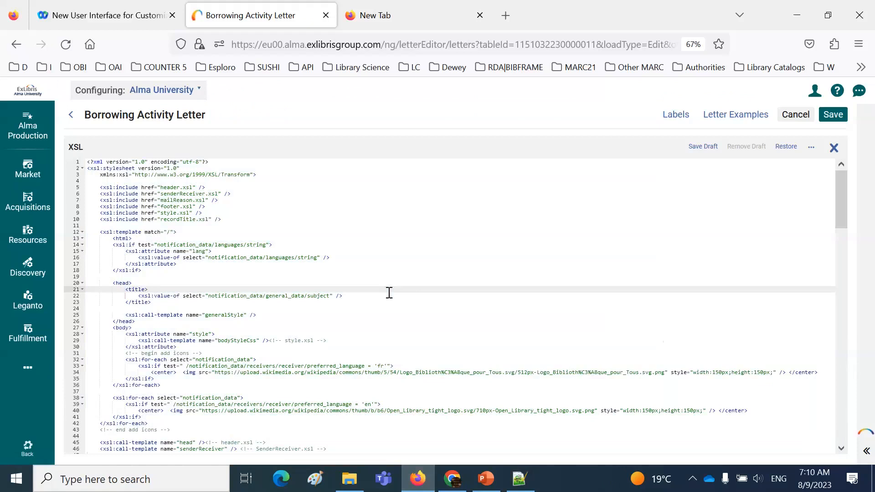
scroll(390, 293, "down", 10)
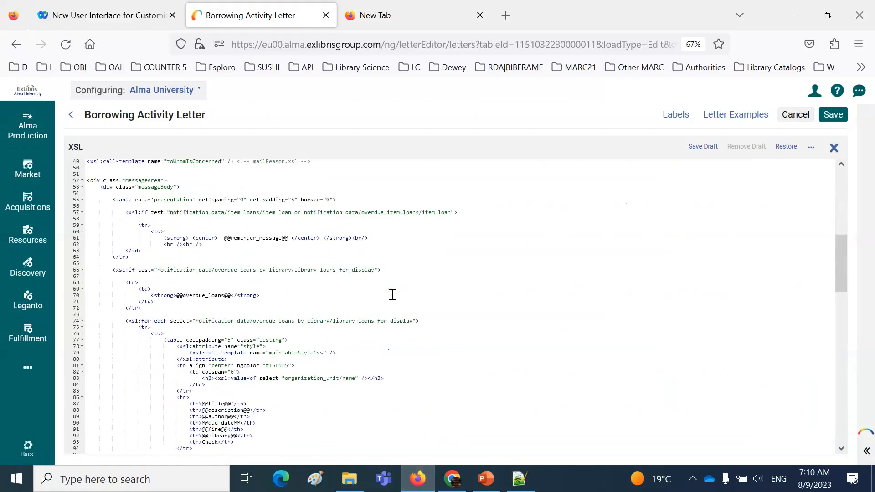
scroll(392, 295, "down", 9)
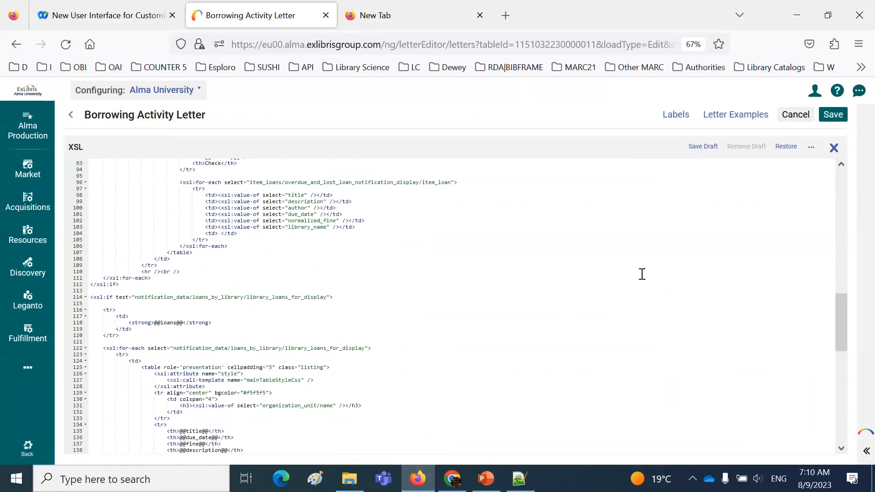
left_click(703, 155)
left_click(812, 150)
left_click(834, 148)
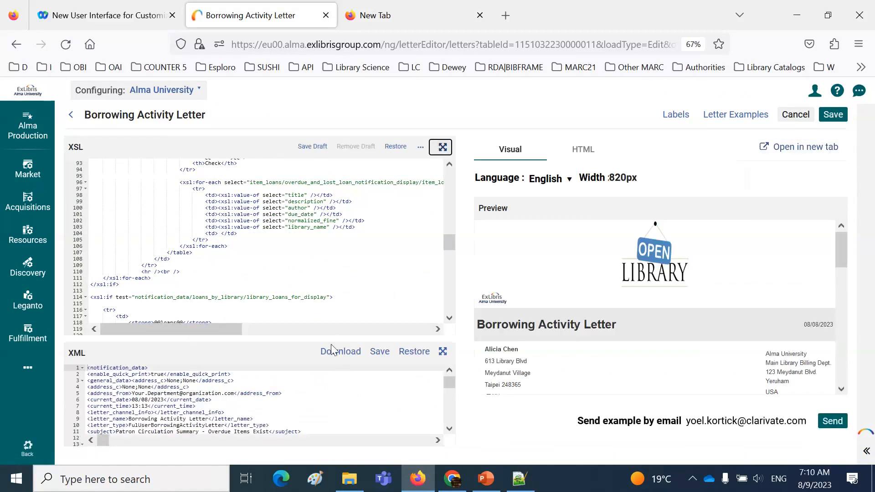
View the letter's XML in full screen, look through its notification data, and return to the split view
left_click(443, 353)
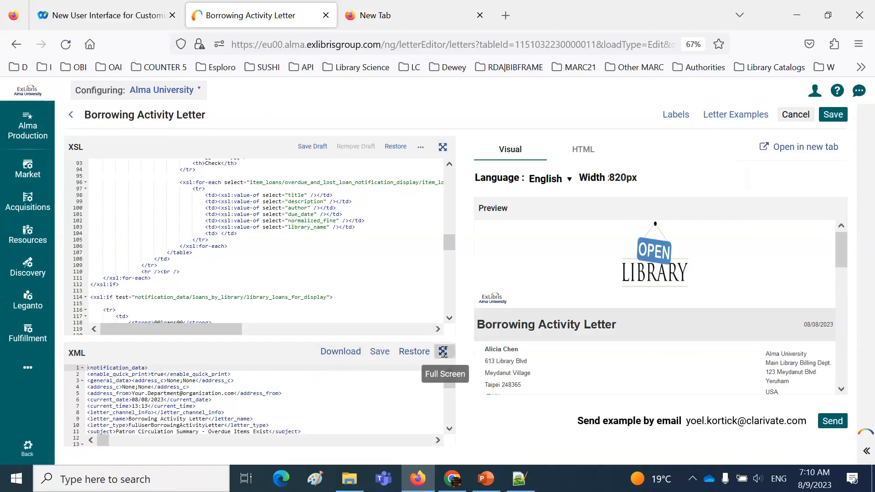
scroll(447, 354, "down", 5)
scroll(447, 353, "up", 5)
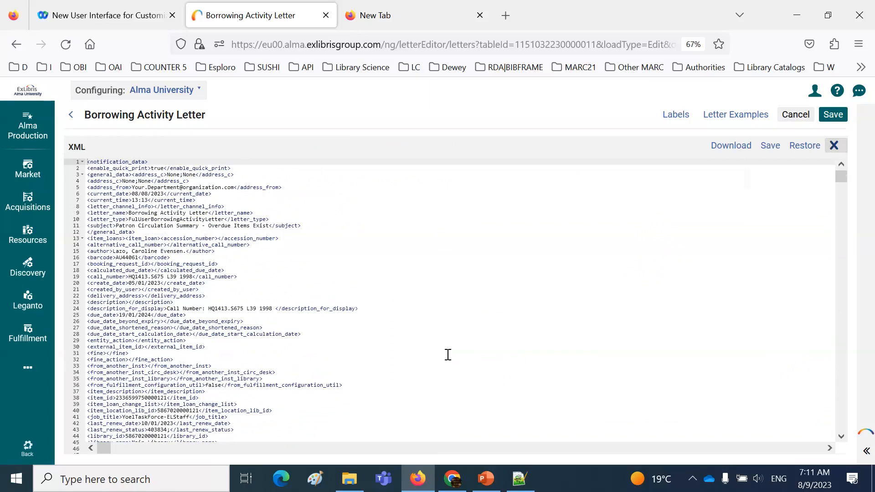
left_click(834, 145)
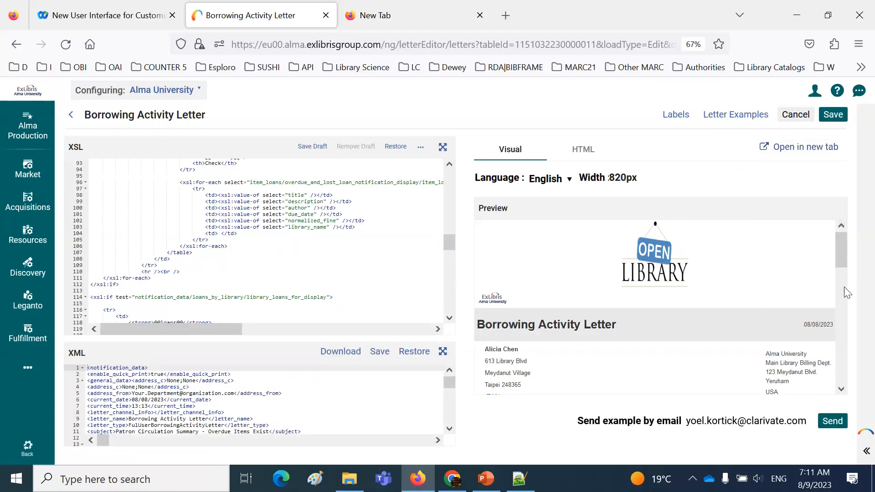
Examine the letter's visual preview, view its HTML source, and return to the visual preview
left_click(841, 389)
scroll(746, 254, "down", 5)
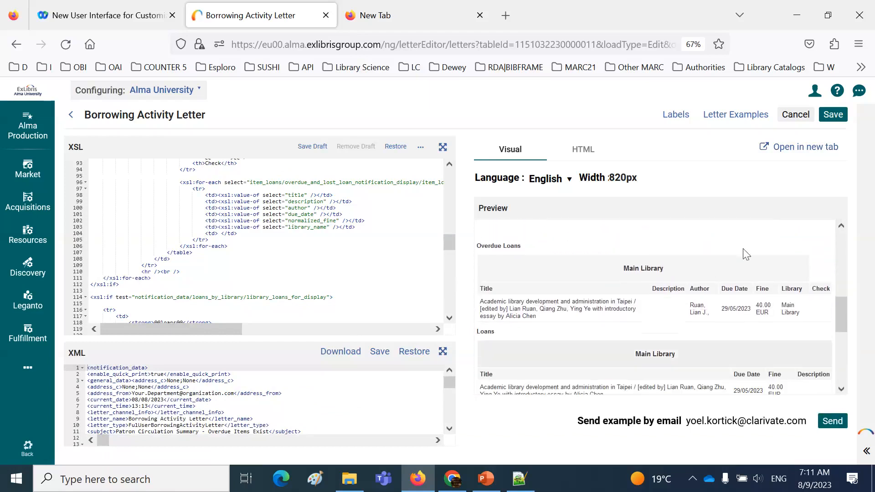
left_click(586, 152)
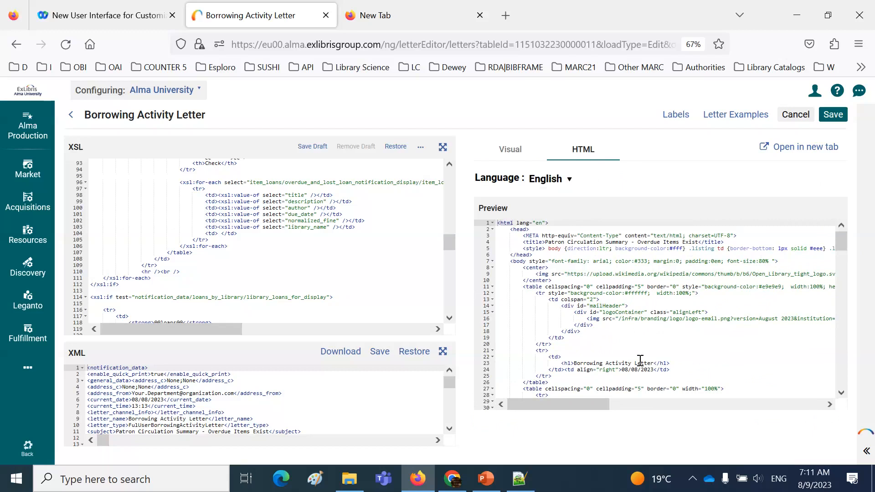
left_click(514, 154)
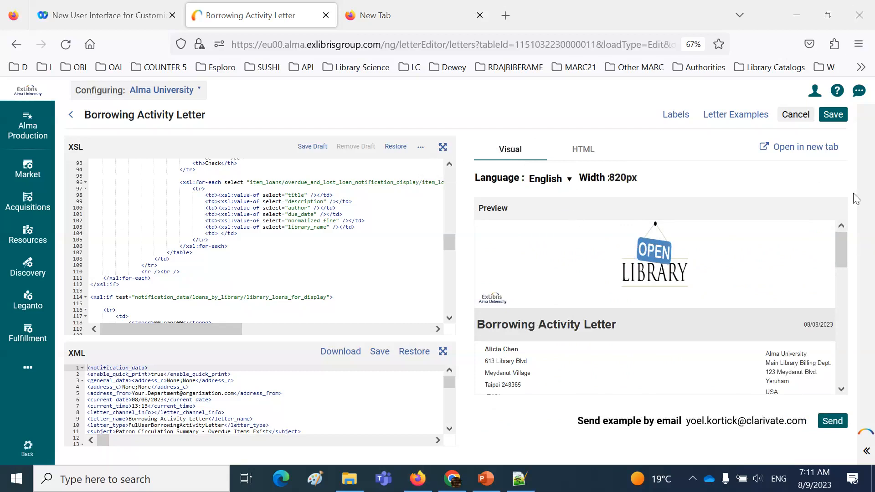
Open the letter preview in a separate browser tab, read through the whole letter, and close that tab
left_click(818, 150)
scroll(641, 267, "down", 15)
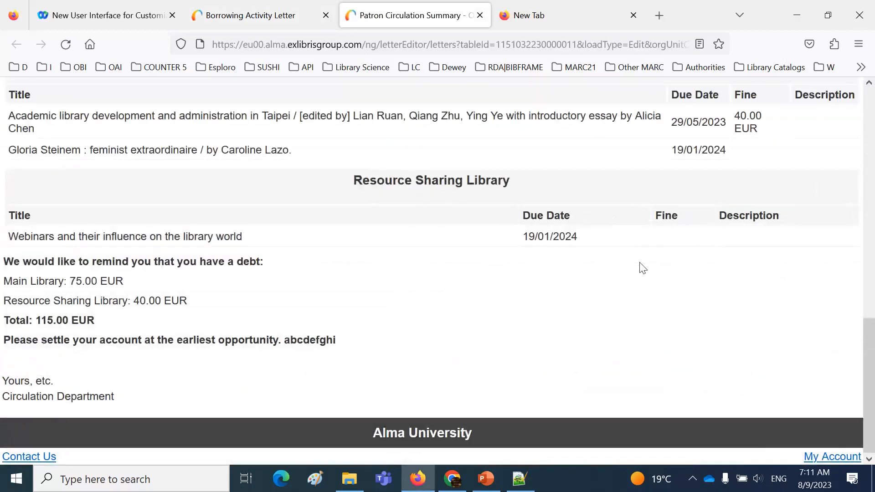
scroll(630, 333, "up", 15)
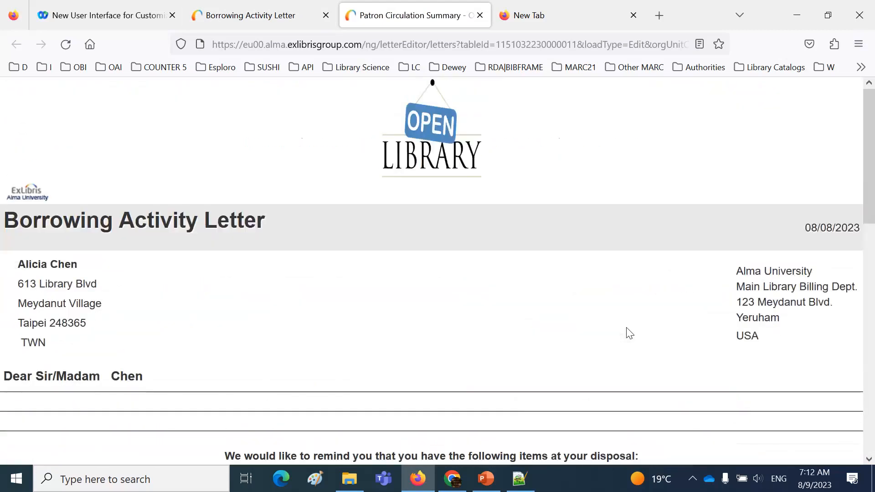
left_click(480, 15)
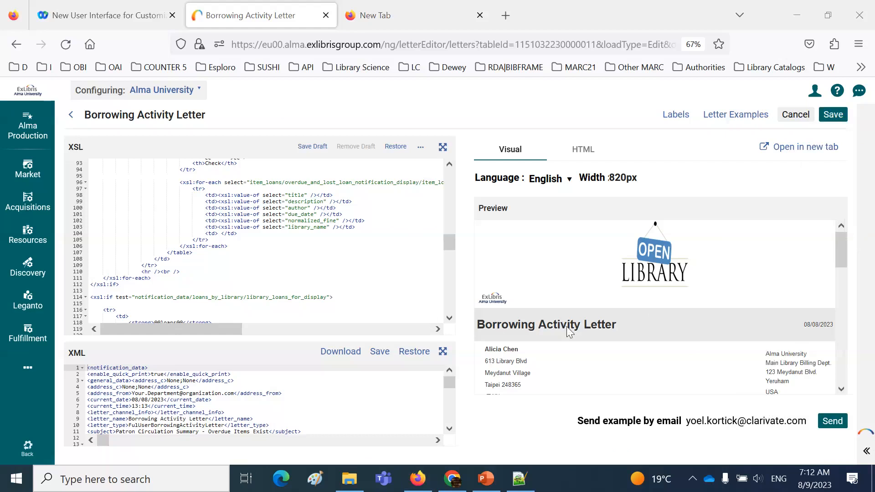
Examine the letter preview down to the loan tables and highlight the "Overdue Loans" and "Loans" headings
left_click(841, 249)
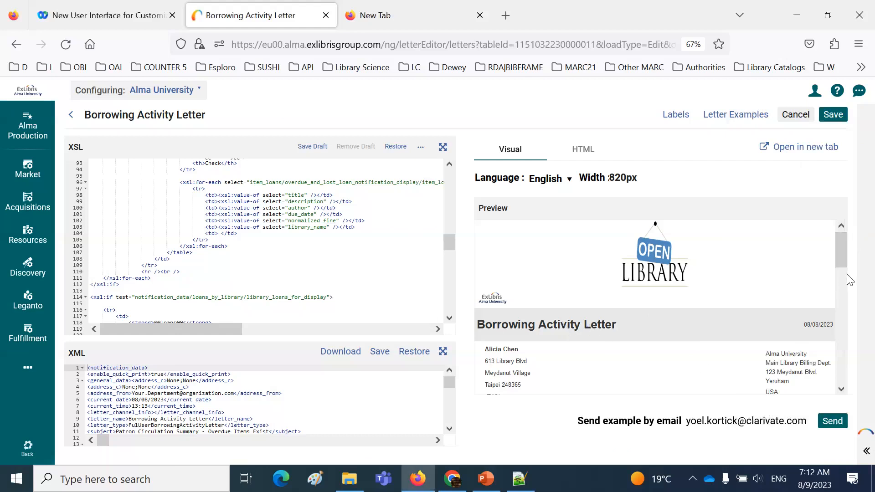
left_click(842, 391)
scroll(842, 390, "down", 10)
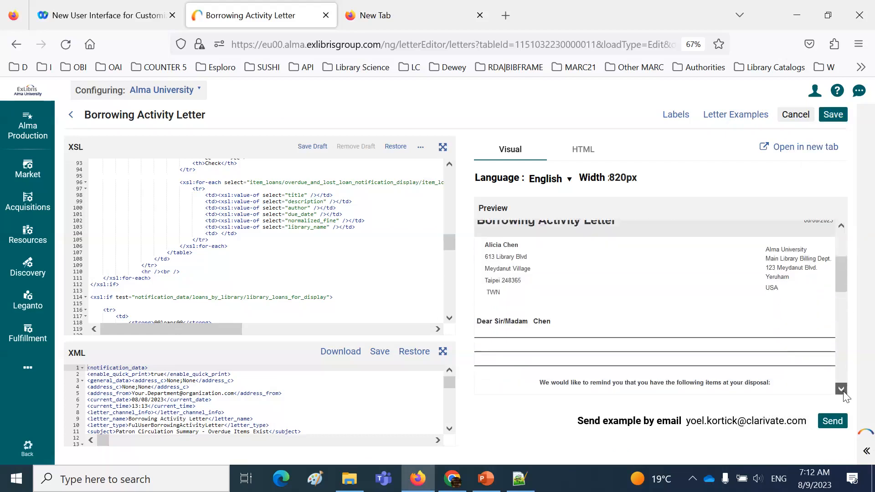
scroll(844, 396, "down", 1)
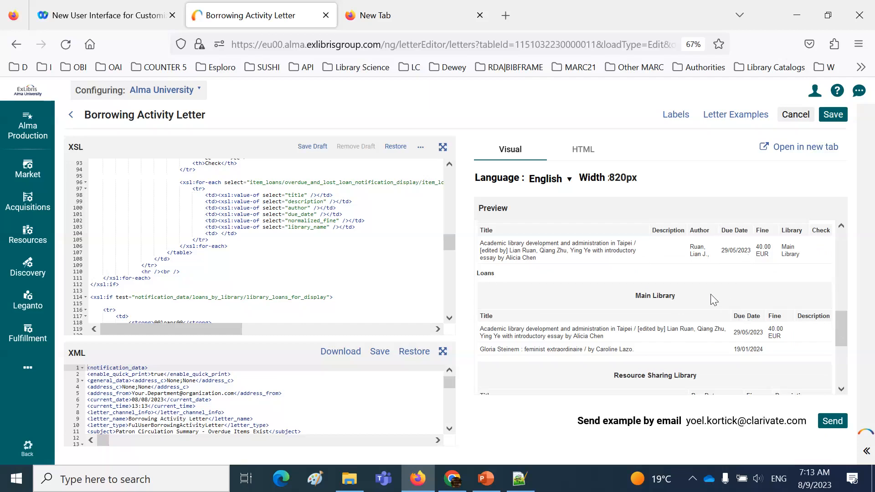
left_click_drag(841, 325, 838, 300)
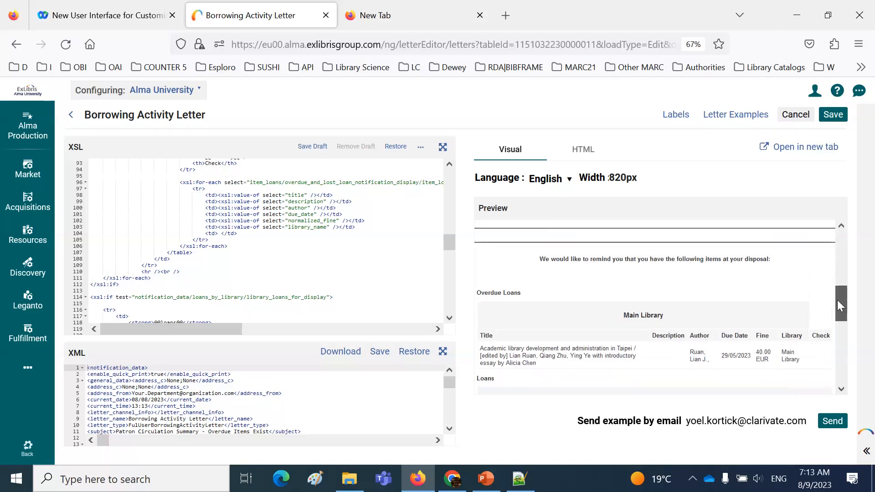
left_click_drag(477, 233, 530, 234)
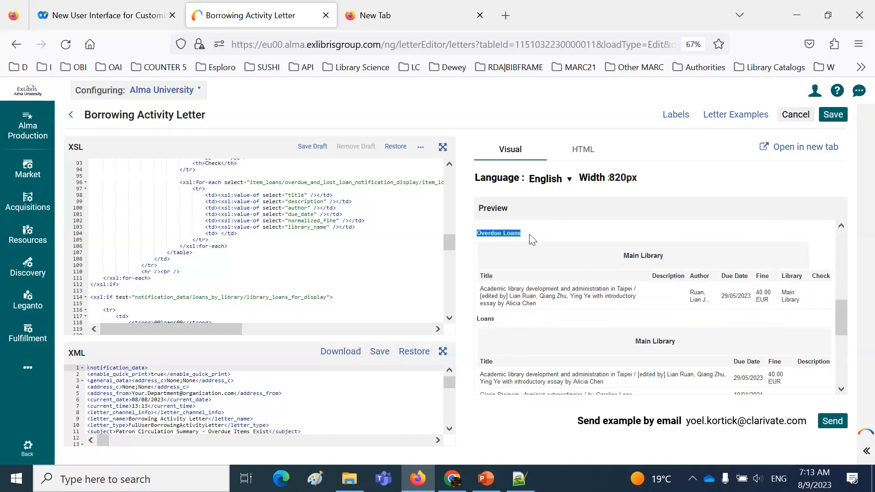
double_click(486, 318)
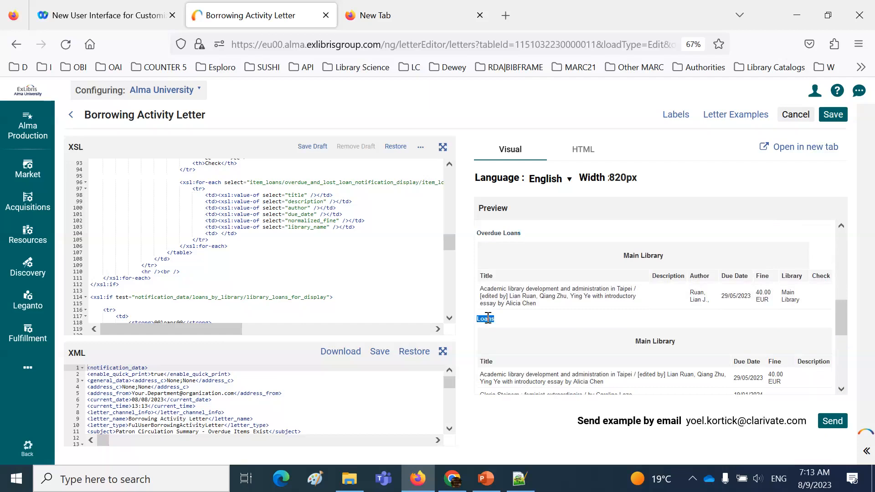
Locate the overdue_loans label in the XSL, highlight it, and look through the code above it
left_click(349, 260)
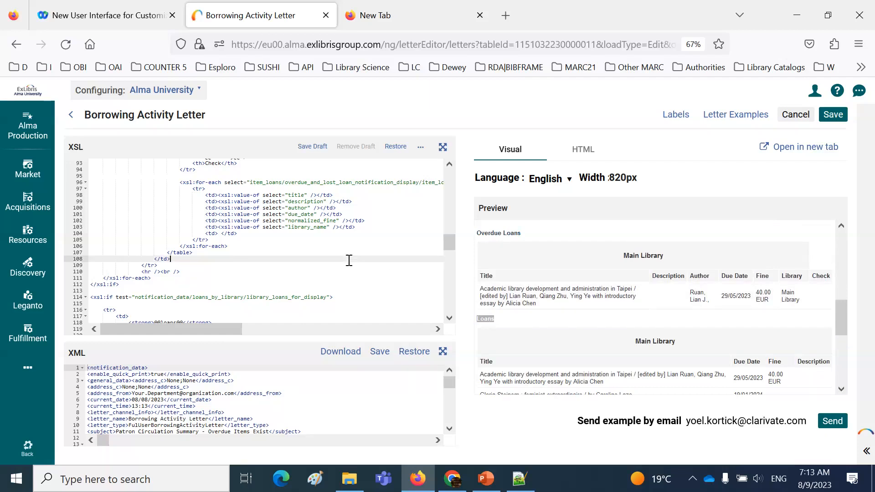
scroll(349, 261, "up", 5)
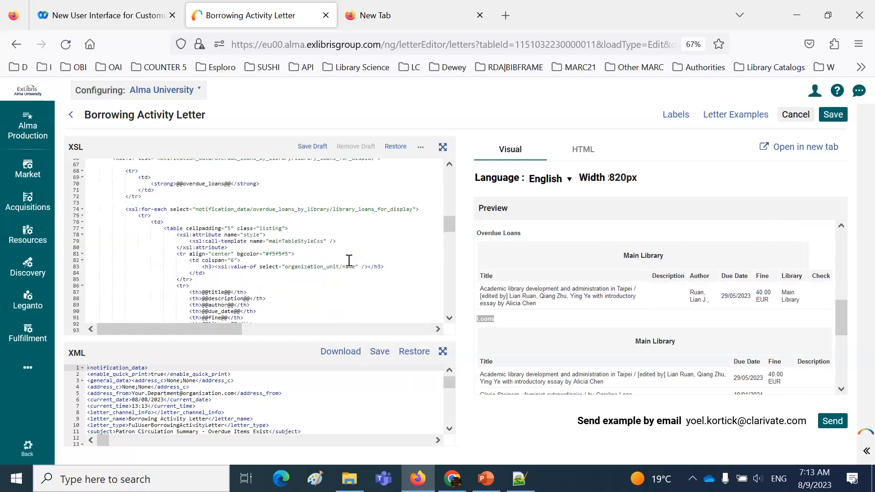
scroll(349, 260, "up", 1)
left_click_drag(182, 212, 229, 215)
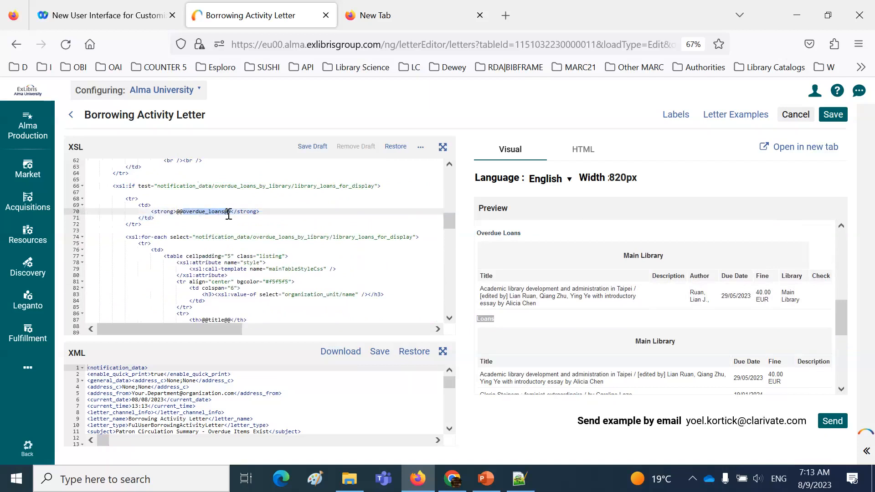
scroll(295, 232, "up", 2)
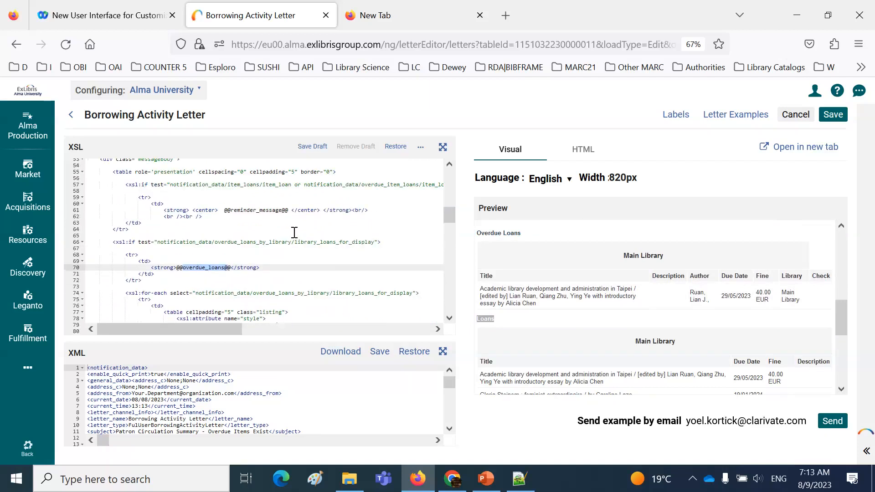
scroll(295, 233, "up", 3)
scroll(295, 232, "up", 3)
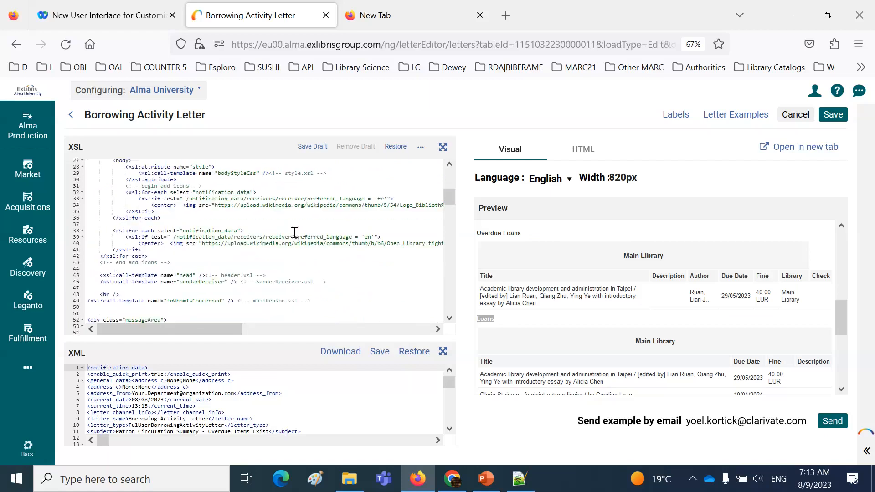
scroll(294, 232, "up", 6)
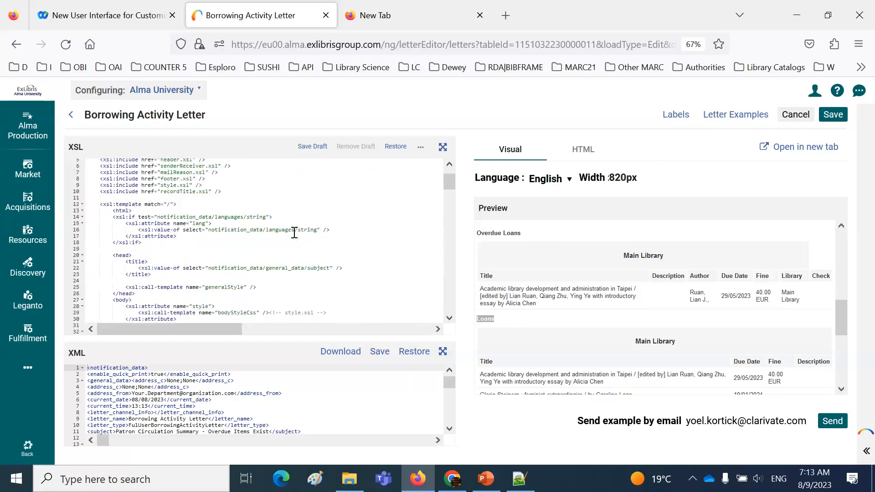
scroll(295, 233, "down", 11)
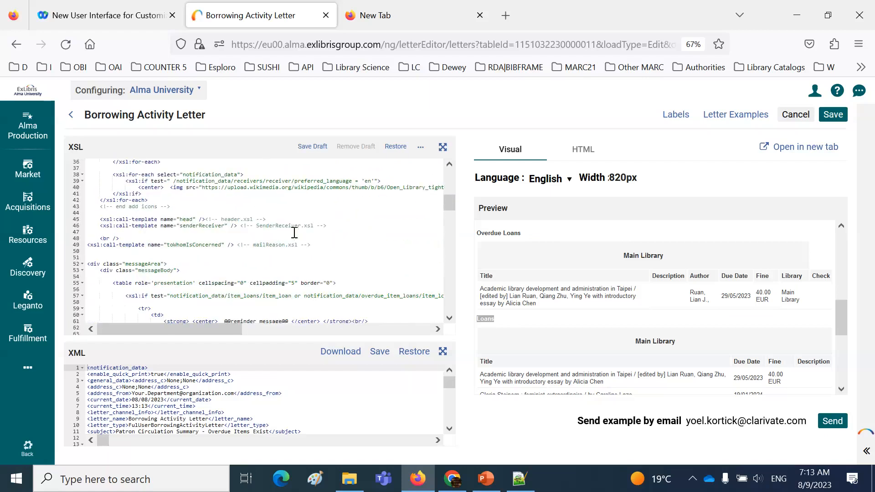
scroll(294, 233, "down", 2)
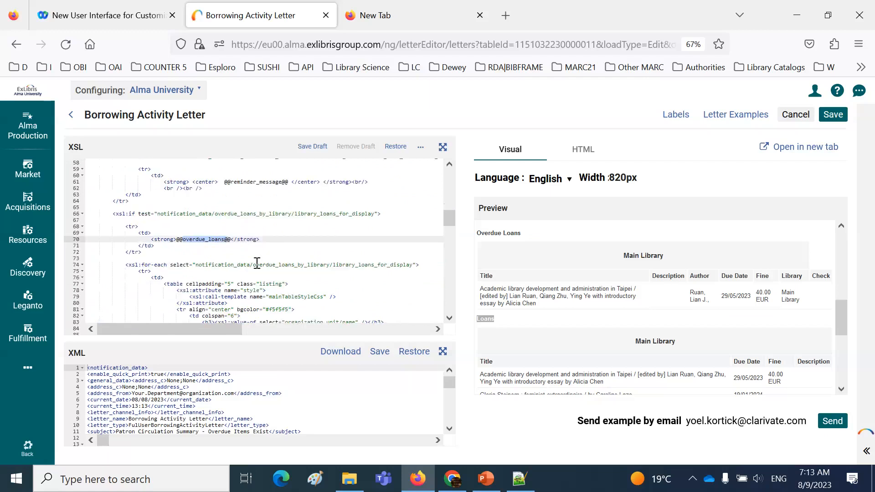
Highlight the overdue loans table's header cells from title to Check, and its value cells from title to library_name, in the XSL
left_click_drag(251, 265, 193, 237)
scroll(267, 266, "down", 4)
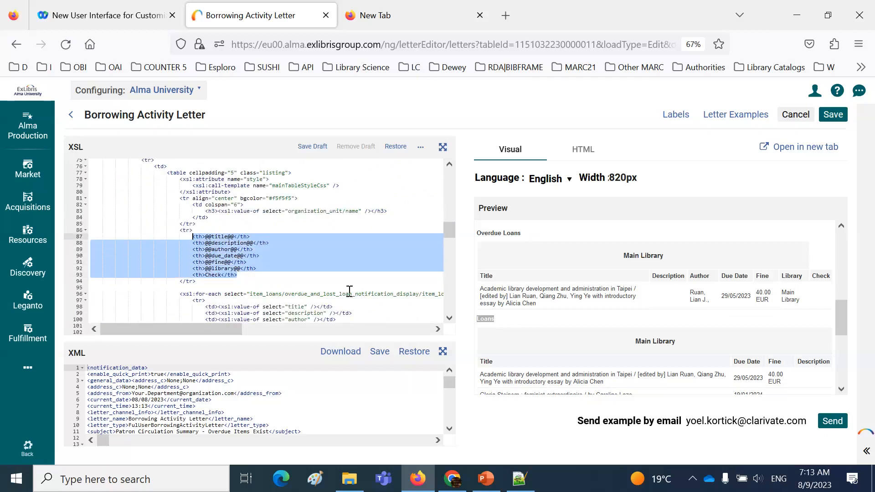
scroll(349, 291, "down", 1)
left_click_drag(373, 310, 228, 279)
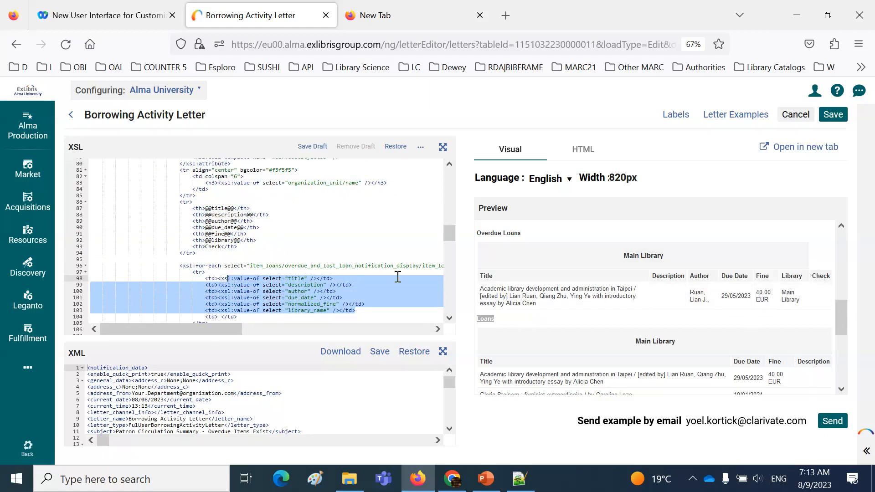
Delete the "Check" header cell and its matching empty td cell from the overdue loans table in the XSL
left_click(195, 249)
left_click_drag(203, 249, 238, 250)
key("BackSpace")
scroll(242, 297, "down", 1)
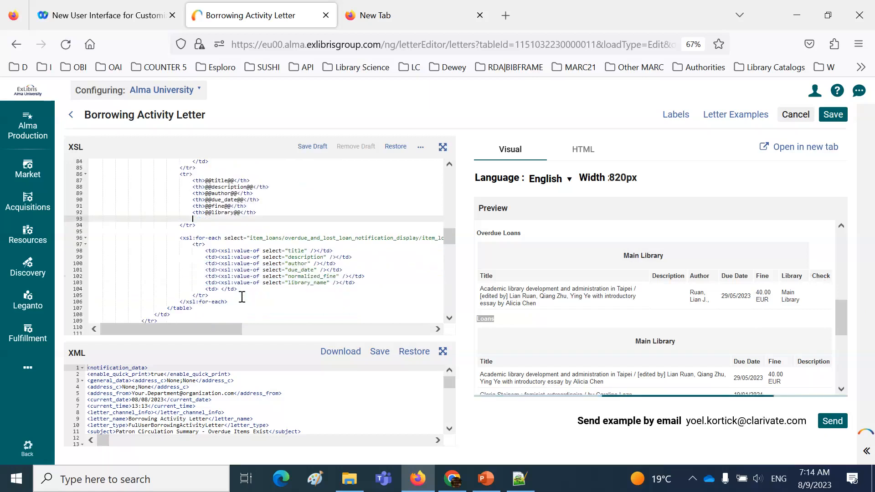
left_click_drag(205, 289, 239, 291)
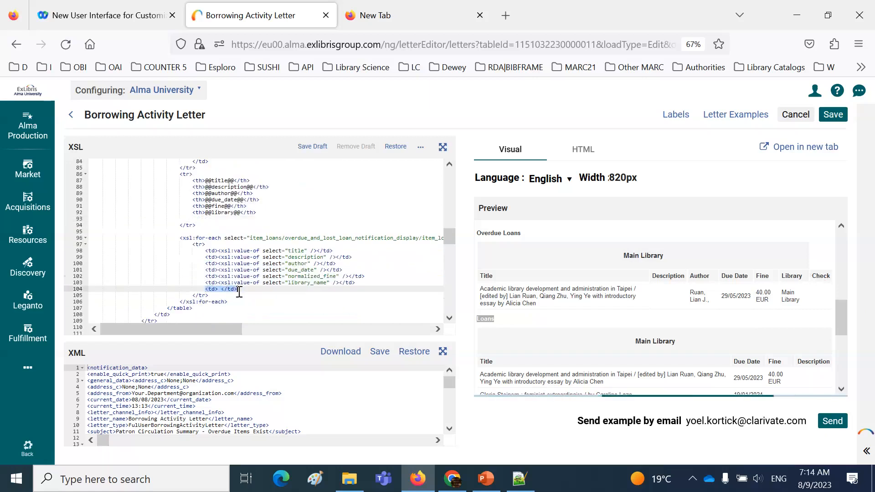
key("BackSpace")
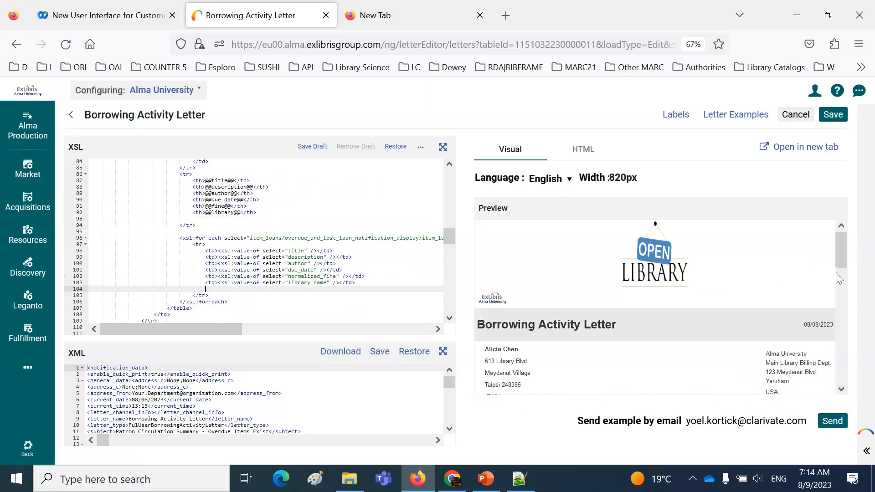
Check the columns of the Overdue Loans table in the letter's visual preview
left_click(841, 390)
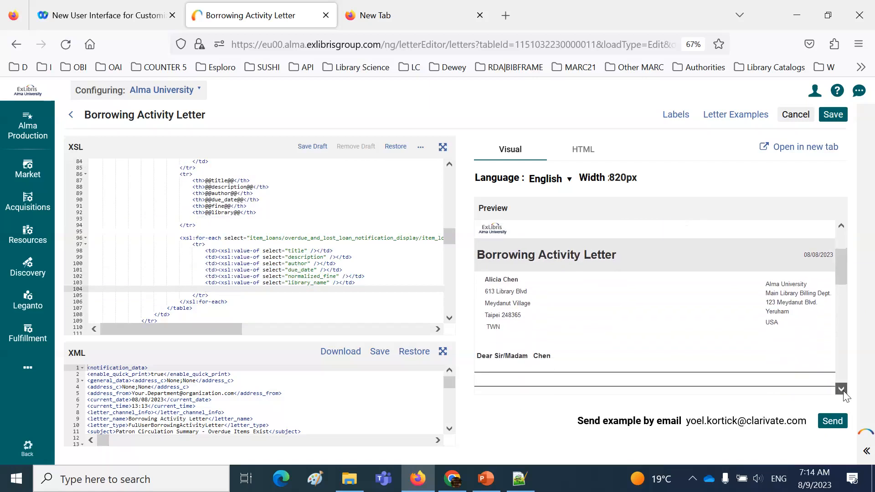
left_click(843, 392)
left_click(843, 391)
left_click(844, 391)
left_click(845, 391)
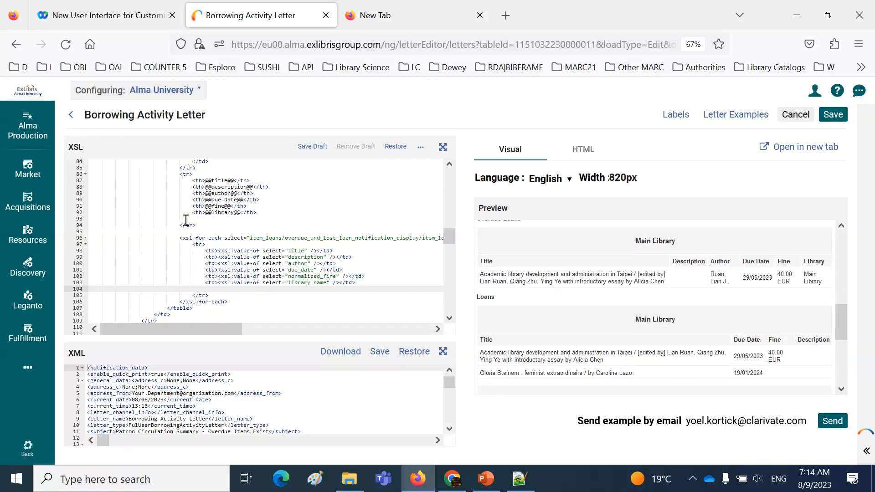
Insert an opening <font color = "red"> tag before the due_date label in the overdue loans header, without a closing tag directly behind it
left_click(206, 200)
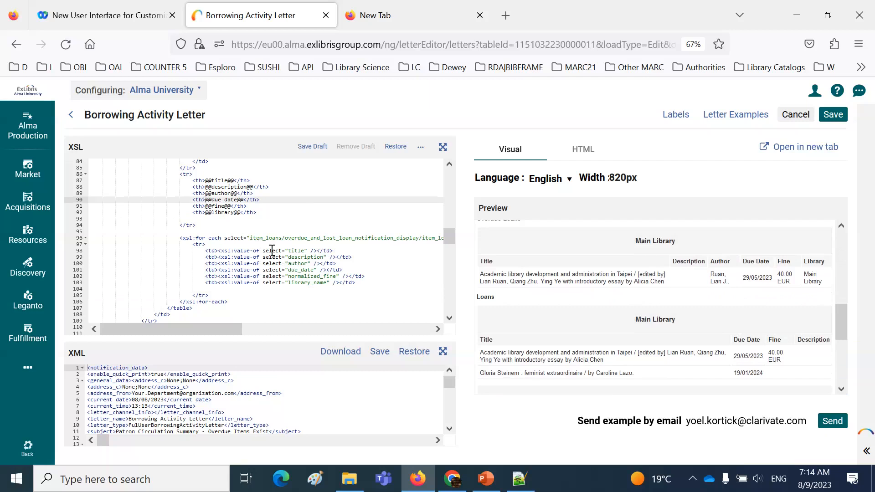
key("Tab")
key("Left")
key("Left")
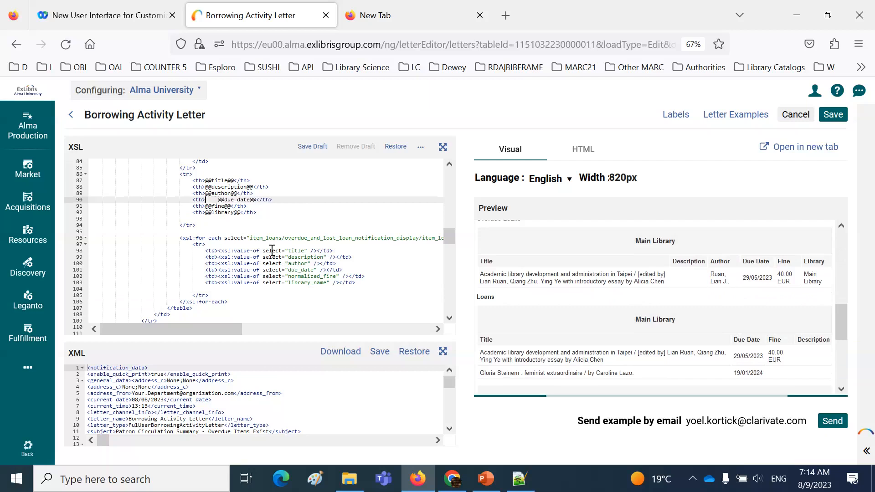
key("Right")
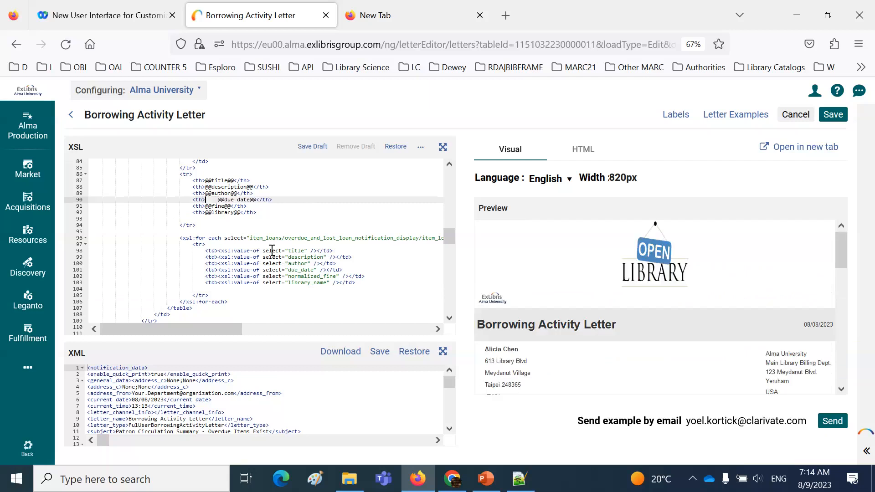
type("<font color")
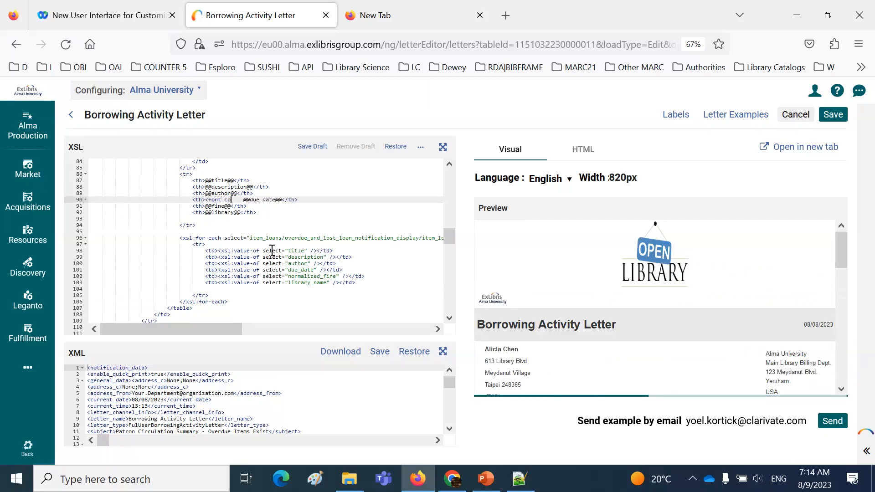
type(" = \"red")
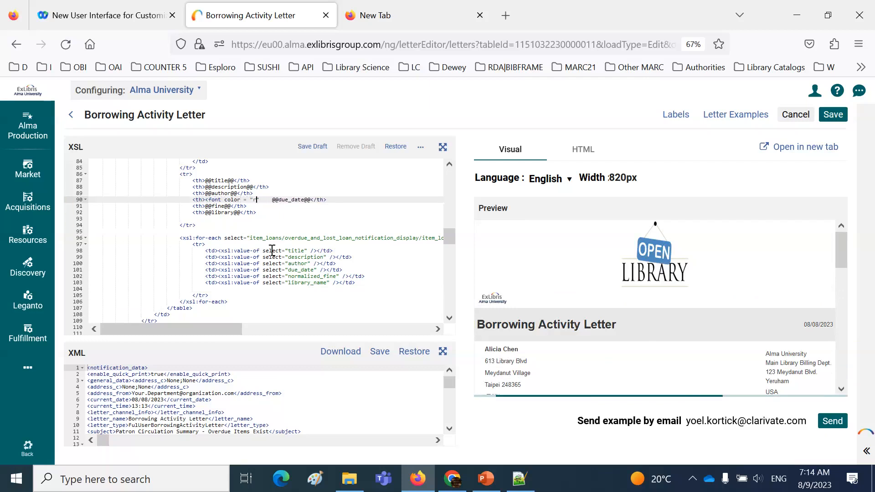
type("\"></font>")
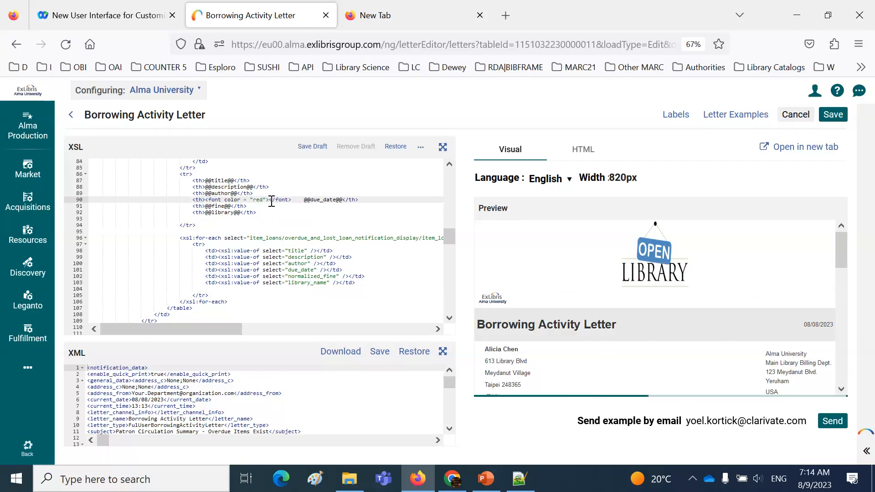
left_click_drag(270, 200, 294, 202)
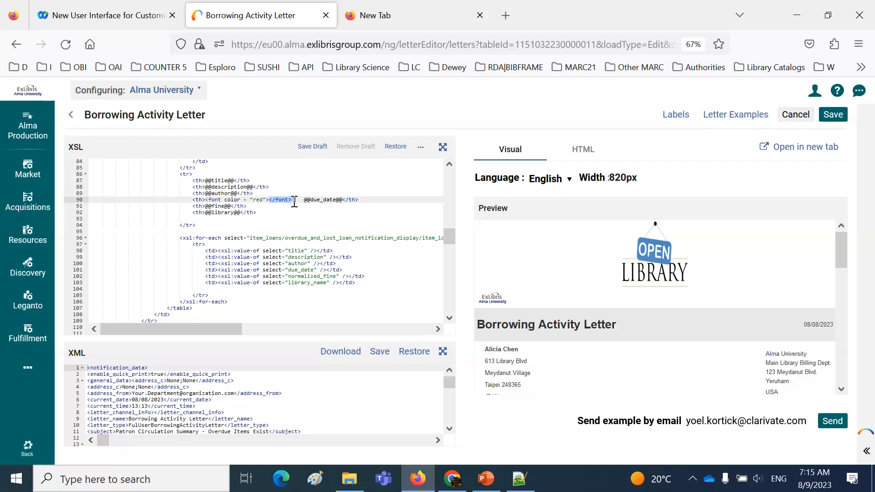
key("Delete")
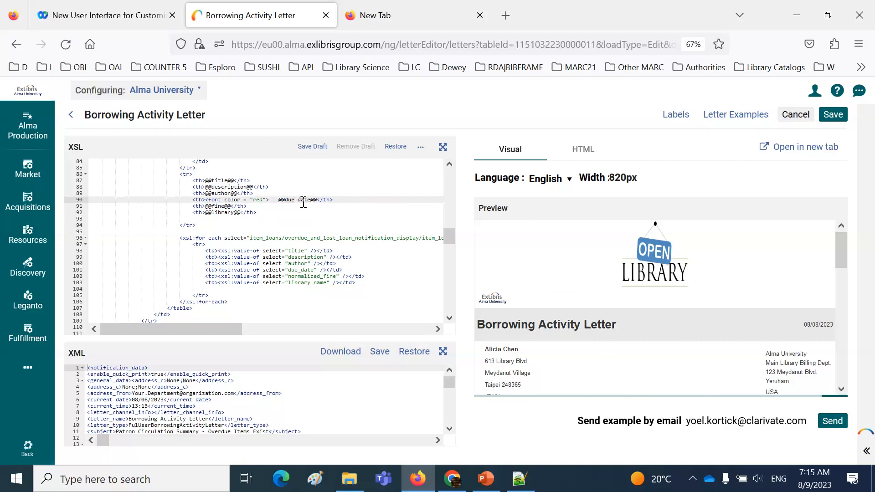
Try to close the font element with </font> placed after the due date header cell's </th> tag
type("</font>")
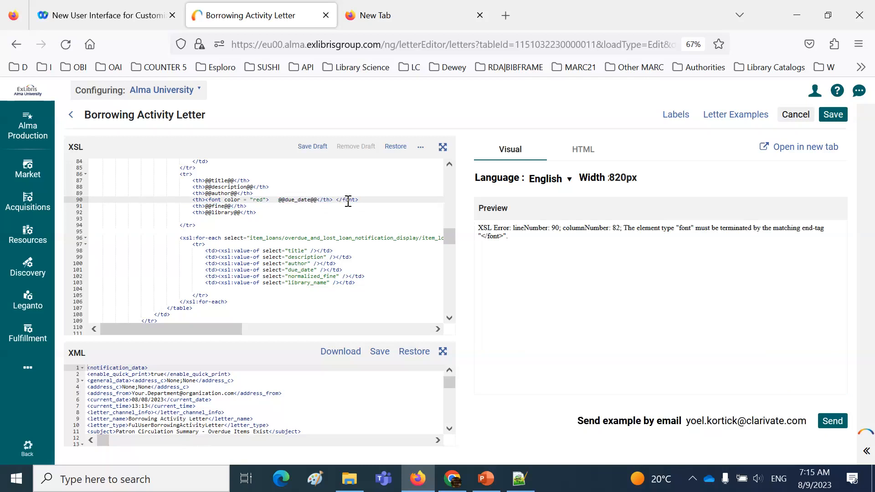
left_click_drag(338, 196, 369, 199)
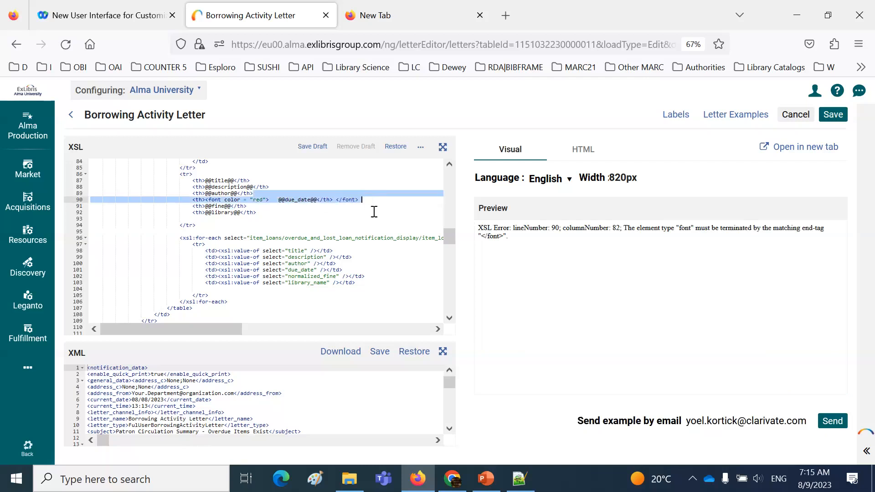
left_click(373, 201)
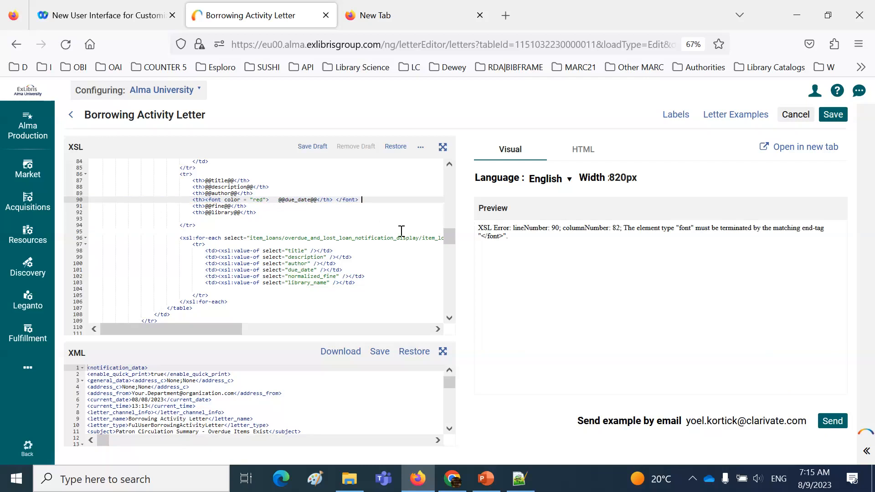
left_click(336, 200)
left_click_drag(342, 202, 359, 201)
left_click(317, 201)
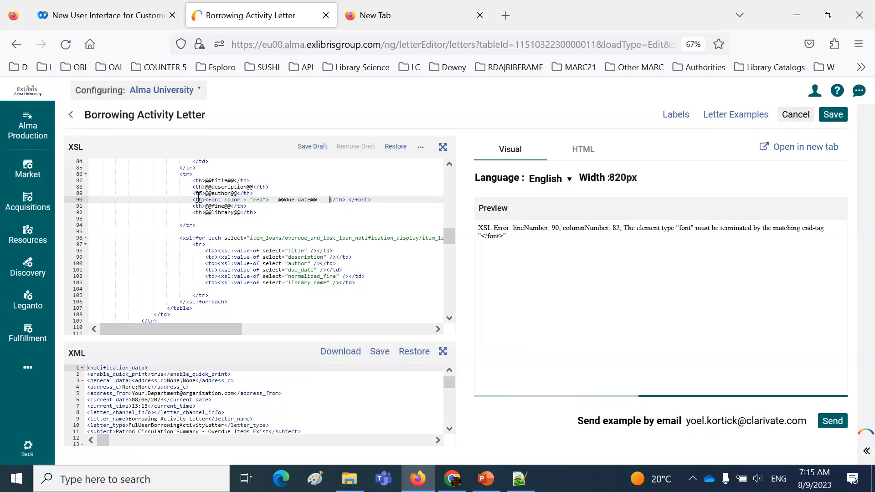
Move the closing </font> tag inside the due date header cell, between the due_date label and </th>
left_click_drag(193, 201, 221, 200)
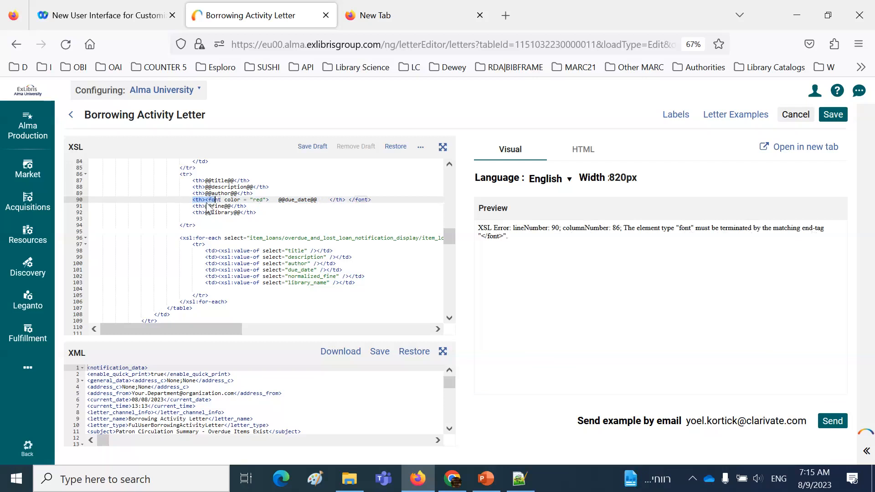
left_click(322, 199)
left_click_drag(350, 201, 378, 200)
key("BackSpace")
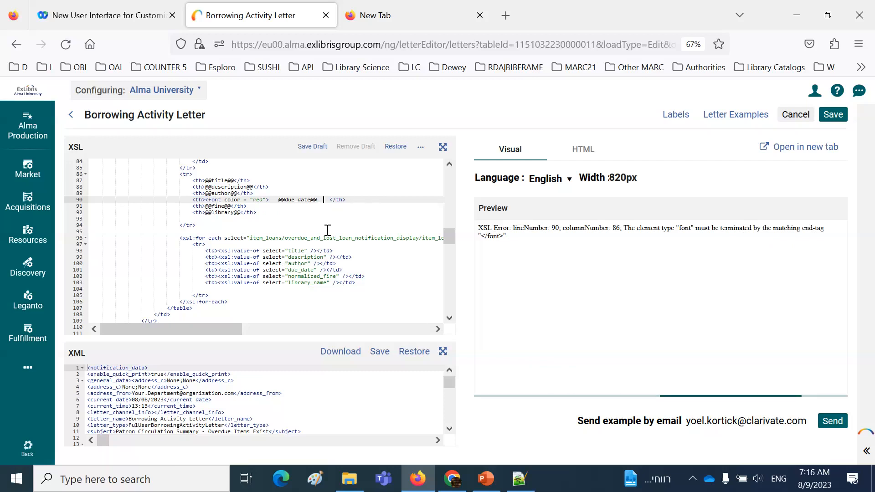
type("</font>")
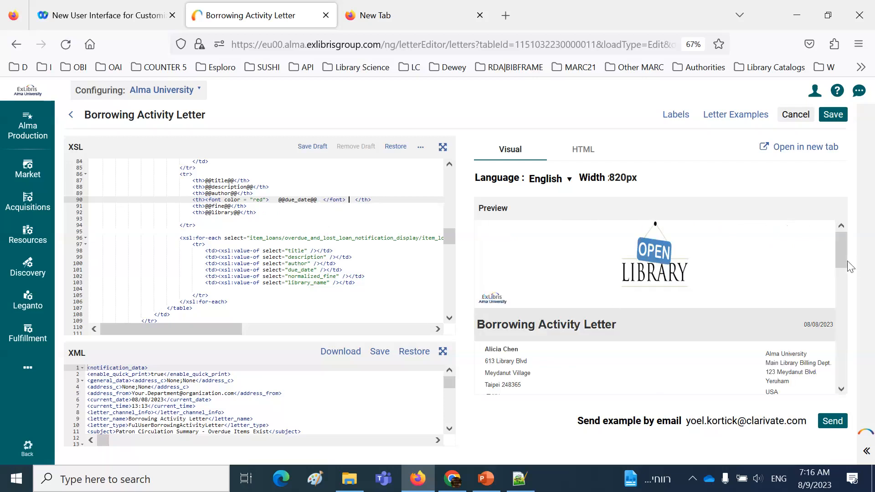
Check the Due Date heading's color in the preview's Overdue Loans table and compare it with the Loans table
left_click(841, 389)
scroll(842, 389, "down", 5)
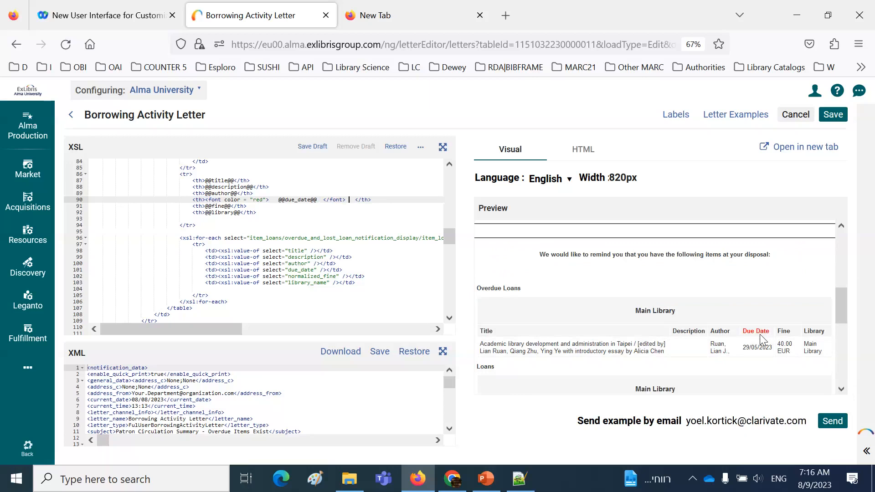
mouse_move(840, 312)
left_mouse_down()
mouse_move(843, 351)
mouse_move(839, 320)
left_mouse_up()
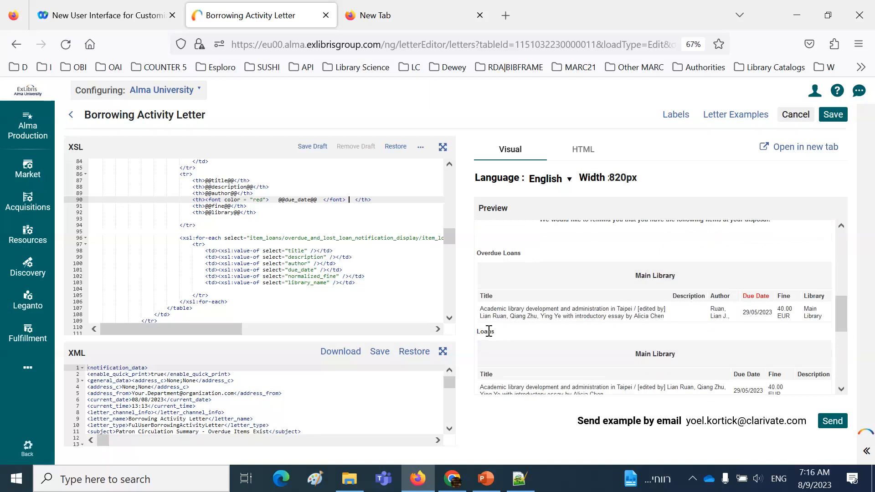
Delete the closing </font> tag from the overdue loans' due date header and retype it between the due_date label and </th>
scroll(407, 269, "down", 3)
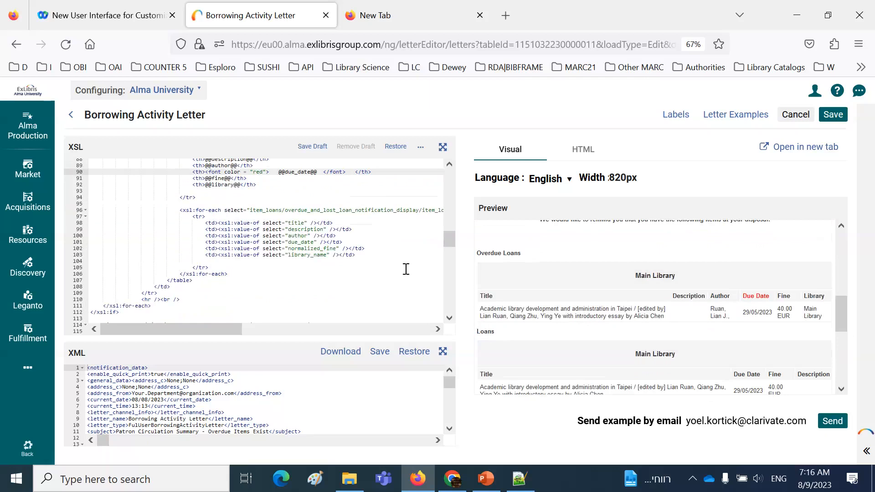
key("BackSpace")
key("BackSpace")
key("BackSpace")
key("BackSpace")
key("BackSpace")
key("BackSpace")
key("BackSpace")
key("BackSpace")
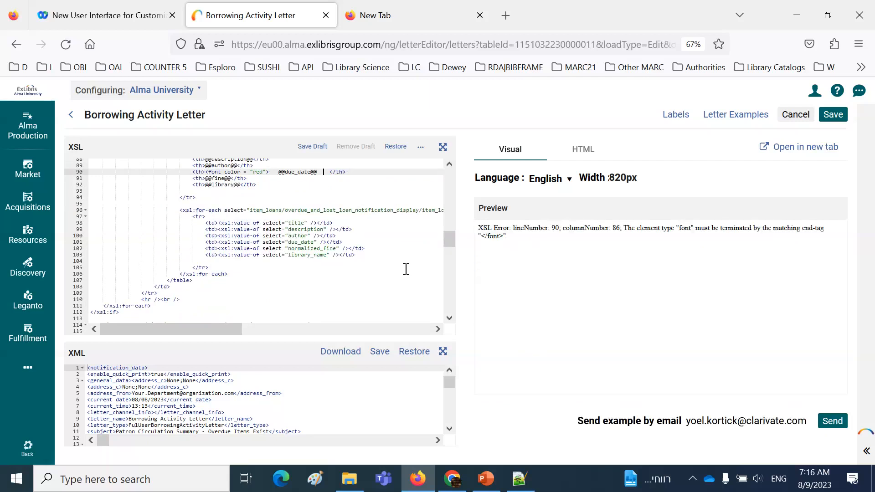
type("<")
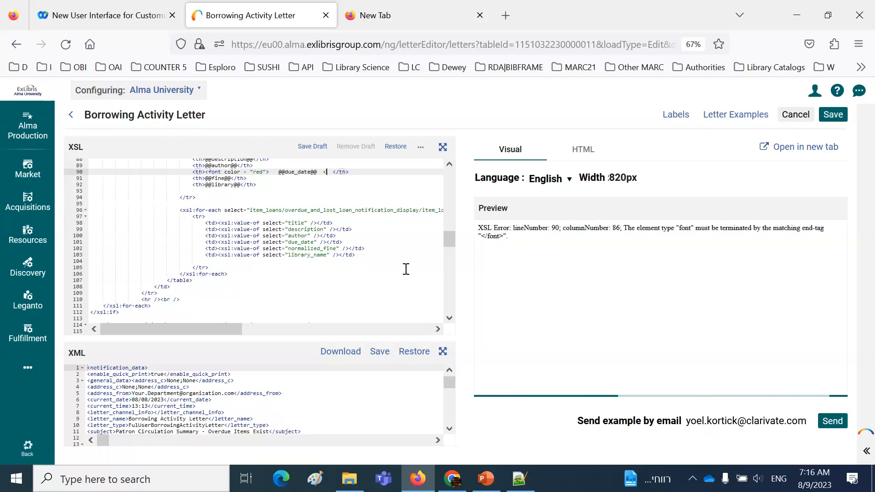
type("/font>")
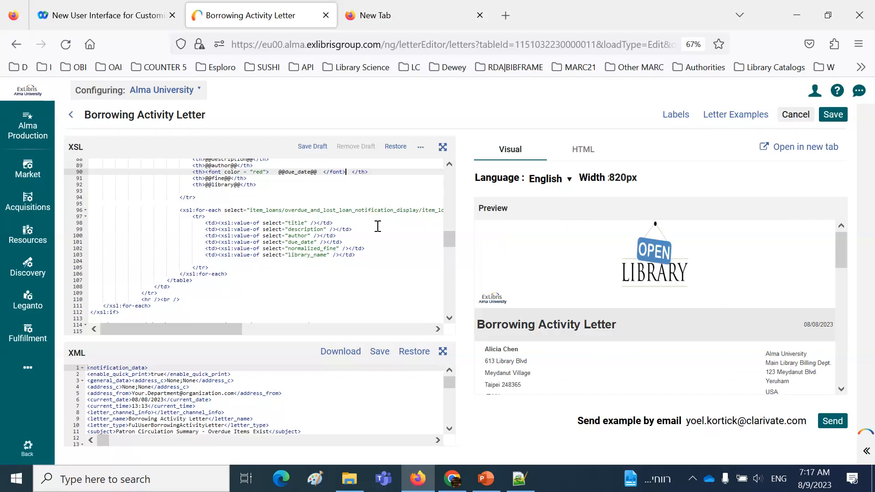
Insert an opening <center> tag before the loans label inside the Loans section's <strong> element
scroll(378, 226, "down", 3)
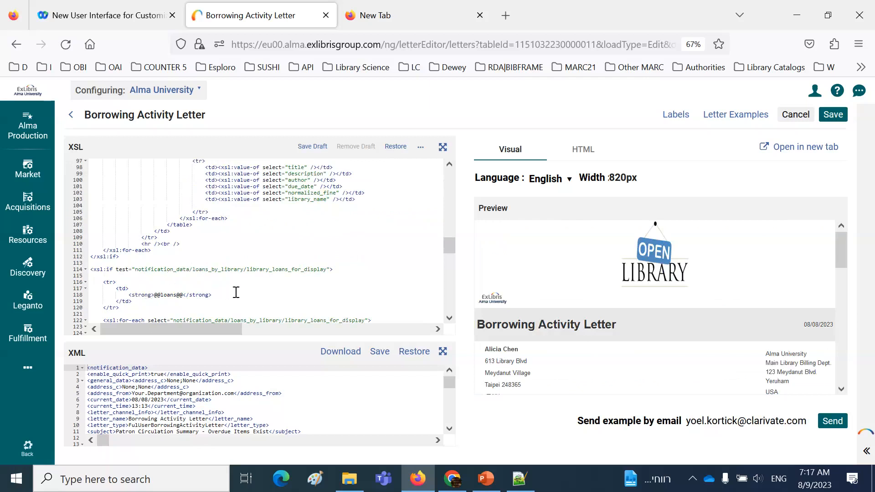
scroll(236, 293, "down", 1)
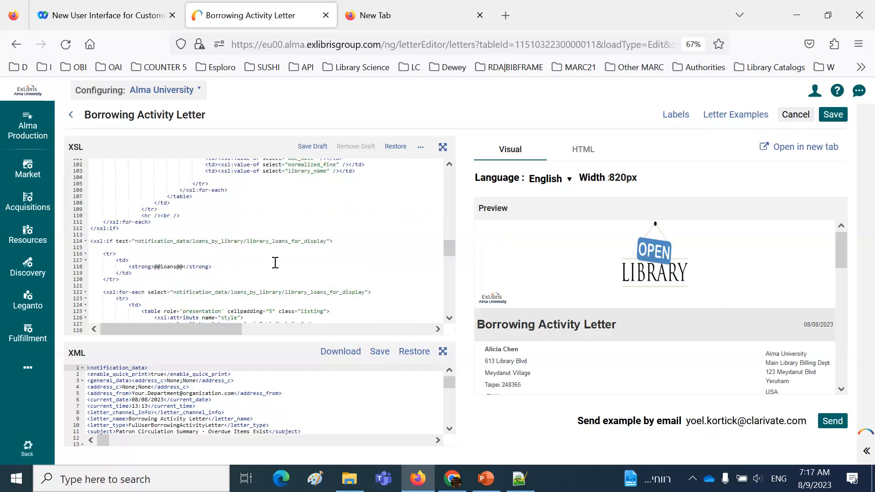
scroll(275, 263, "down", 2)
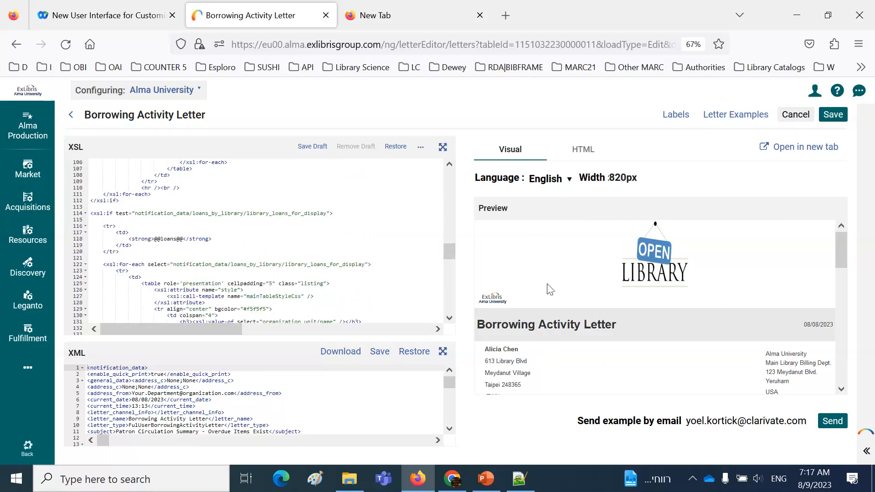
scroll(588, 328, "down", 5)
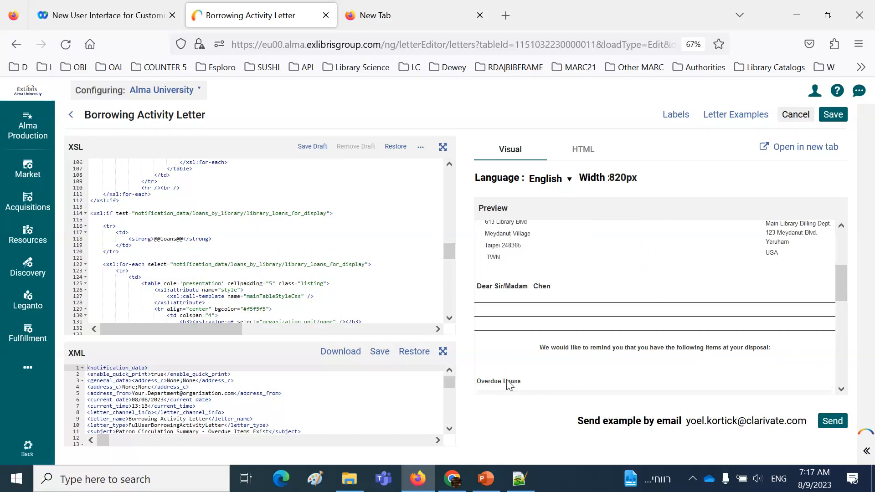
left_click_drag(841, 296, 841, 334)
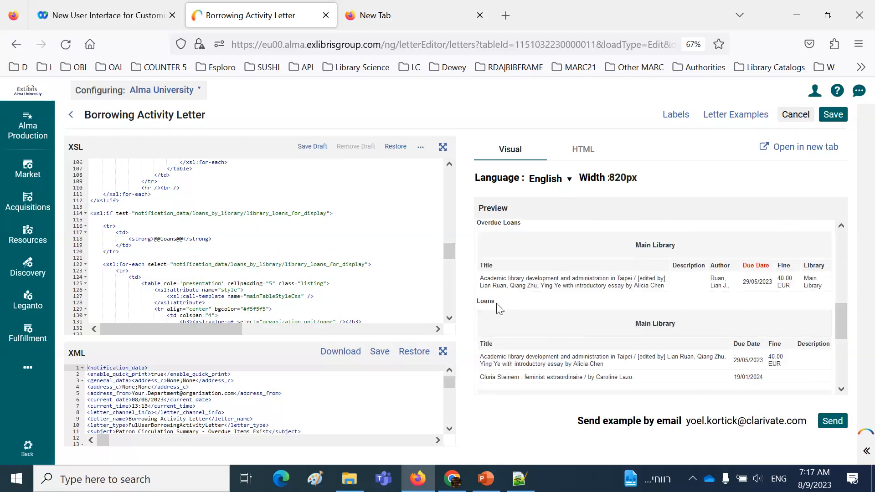
left_click(155, 238)
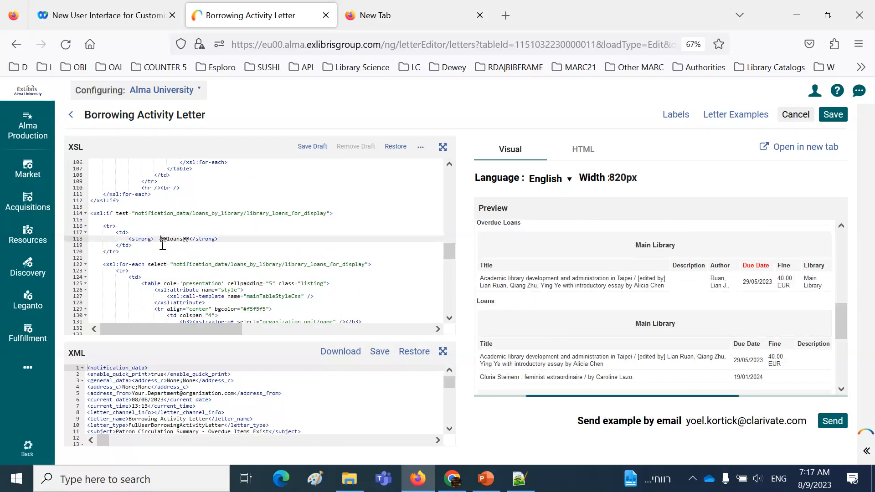
type("<e")
type("enter")
type("></center")
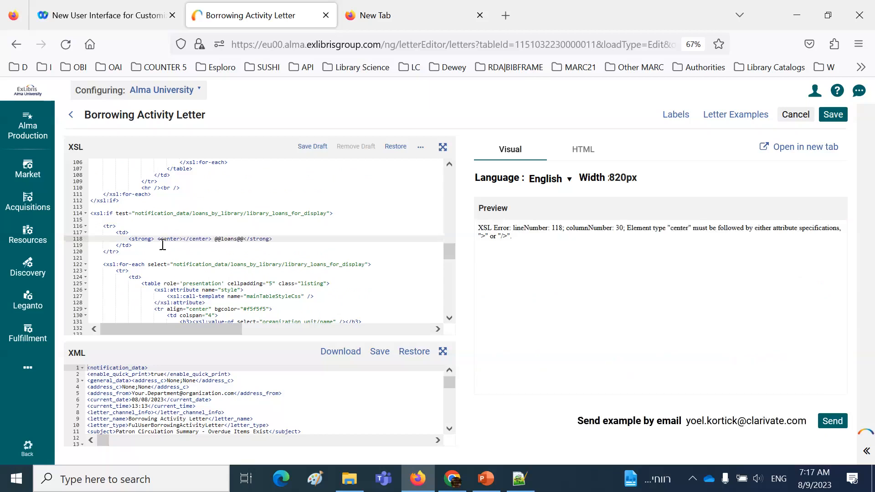
Move the closing </center> tag behind the loans label, before </strong>, and check the Loans heading in the preview
key("shift+Right")
key("shift+Right")
key("shift+Right")
key("shift+Right")
key("shift+Right")
key("shift+Right")
key("shift+Right")
key("shift+Right")
key("shift+Right")
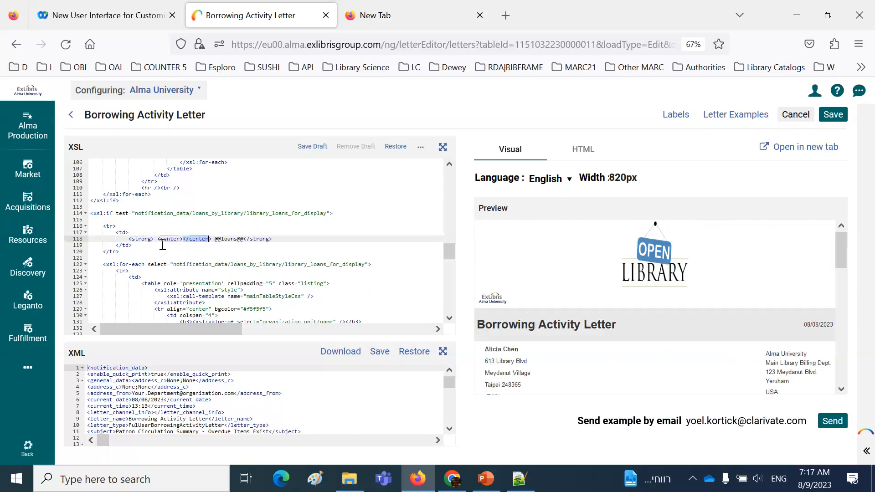
key("Delete")
key("Right")
key("Right")
key("Right")
key("Right")
key("Right")
key("Right")
key("Right")
key("Right")
key("Right")
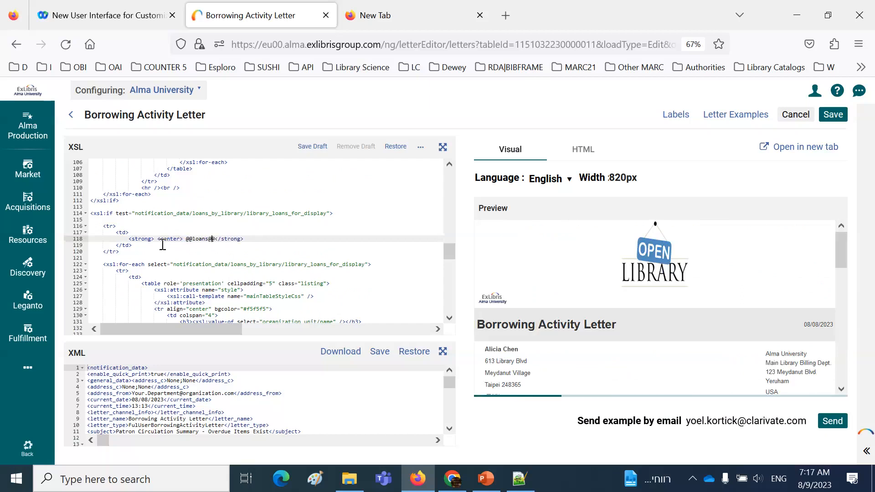
type("</center>")
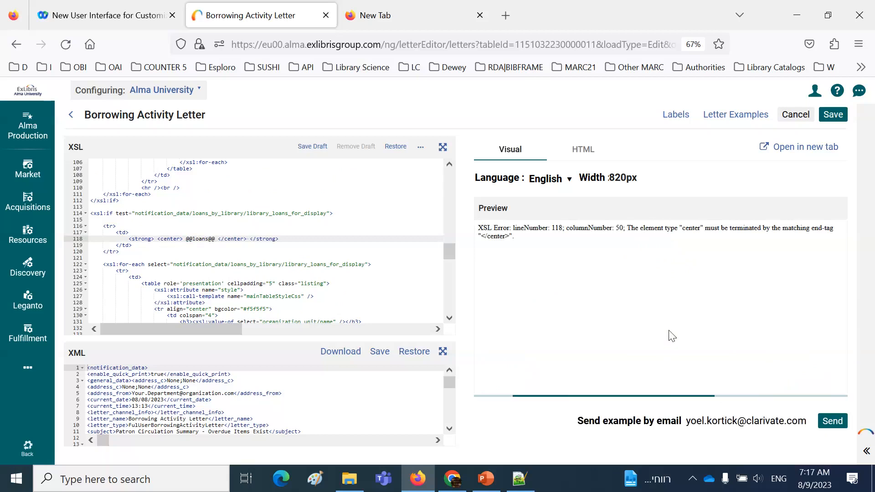
scroll(806, 332, "down", 10)
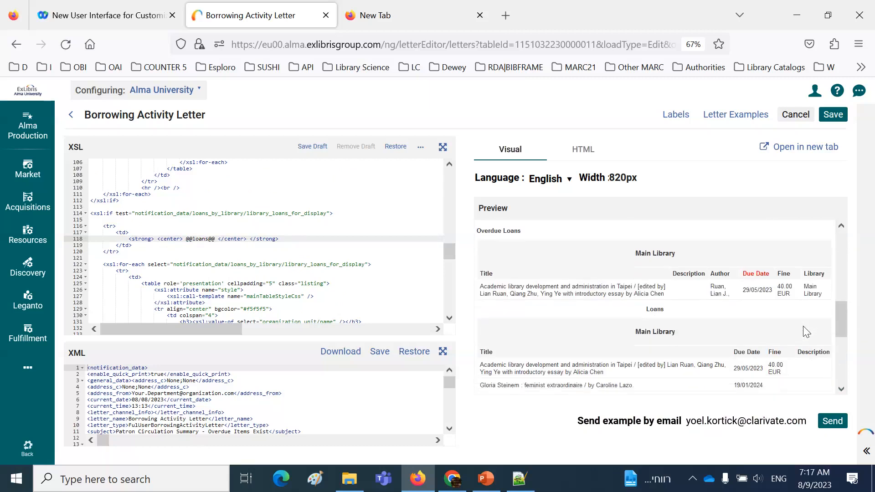
scroll(804, 328, "down", 2)
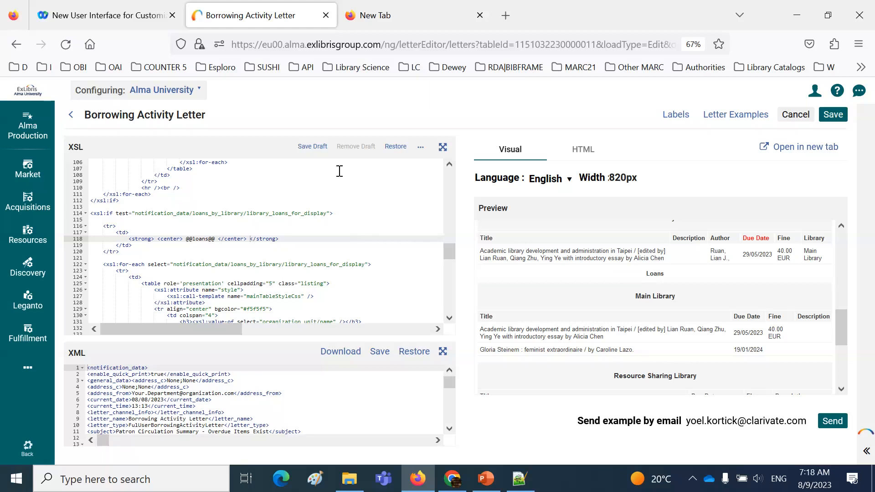
Save the XSL changes as a draft and return to the Borrowing Activity Letter's entry in the letters list
left_click(309, 149)
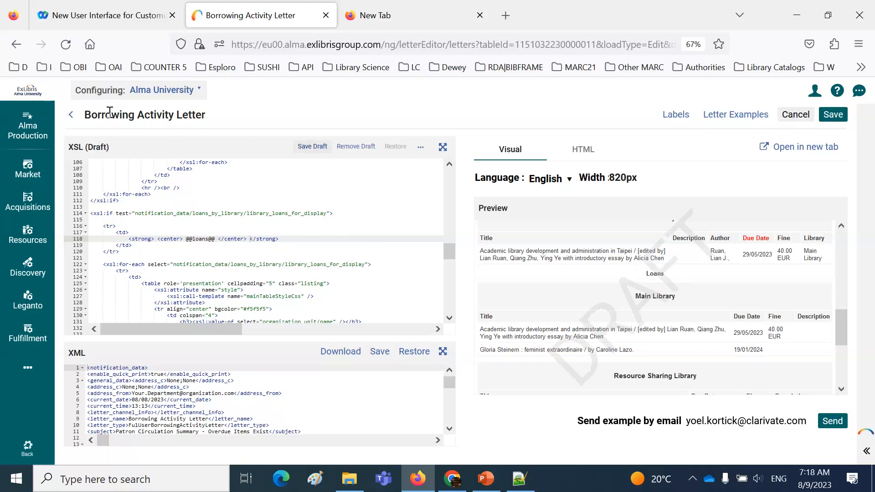
left_click(73, 115)
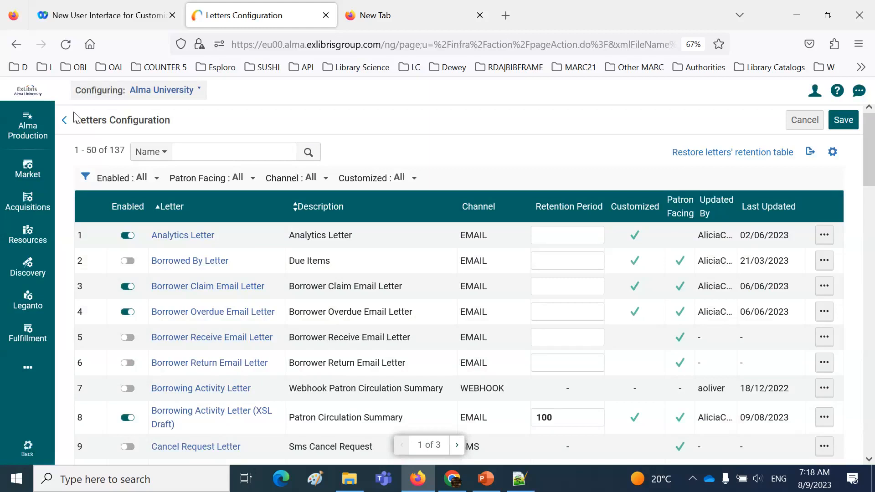
scroll(210, 292, "down", 4)
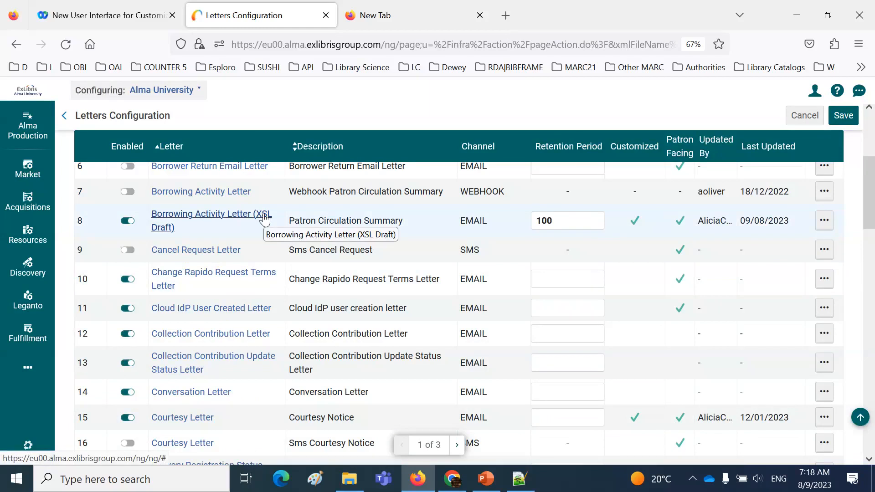
Compare the row actions of the Borrowing Activity Letter draft and the Cloud IdP User Created Letter, and open the Borrowing Activity Letter draft for editing
left_click(825, 221)
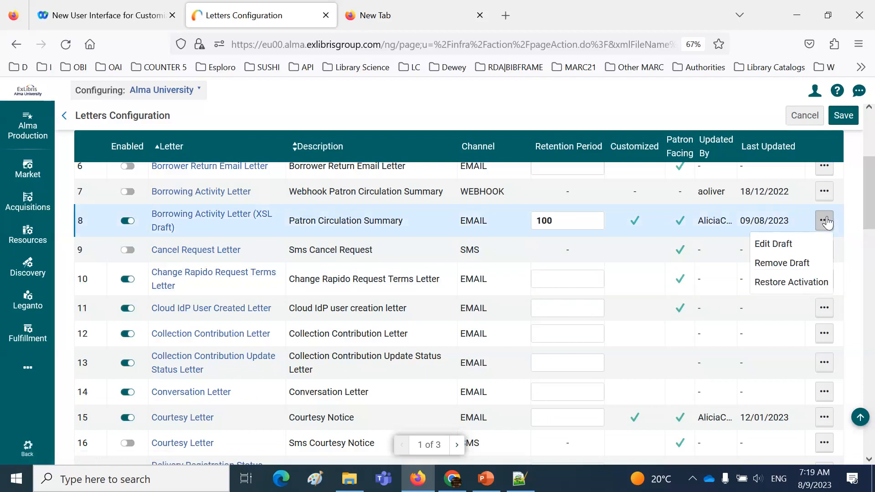
left_click(824, 309)
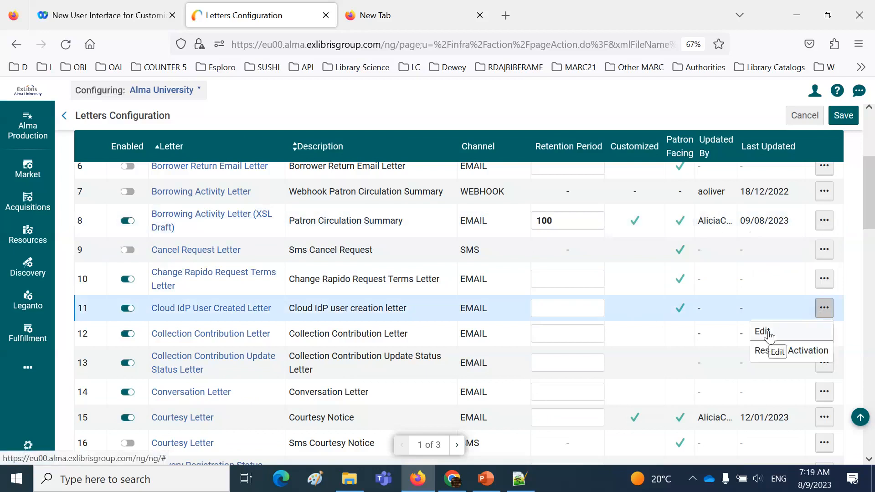
left_click(825, 220)
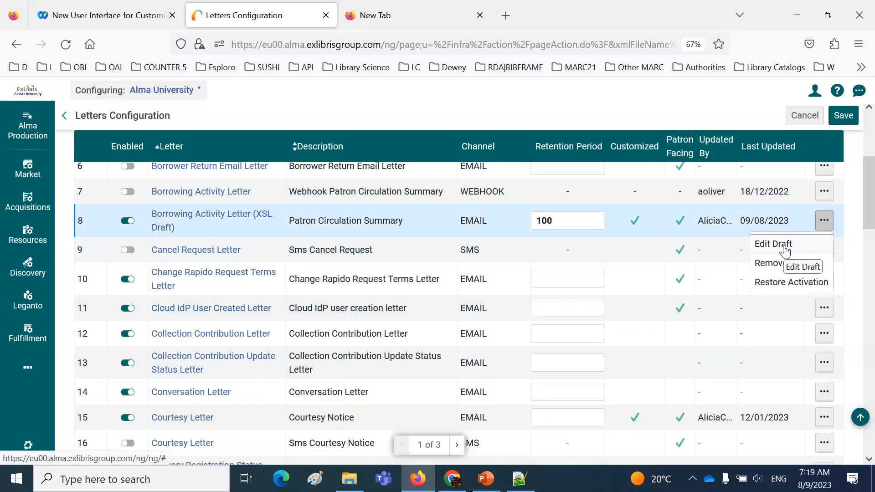
left_click(784, 252)
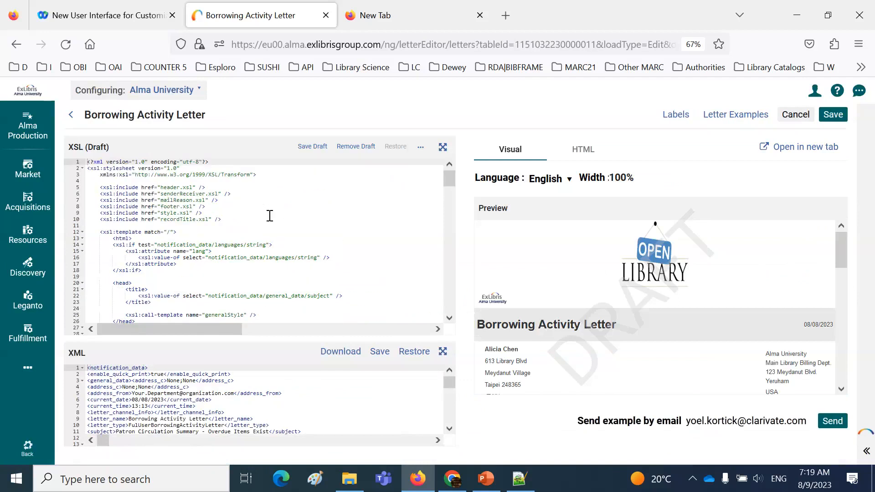
Examine the Due Date heading and the Loans heading in the reopened draft's preview
scroll(518, 248, "down", 10)
scroll(519, 249, "up", 10)
scroll(521, 252, "down", 3)
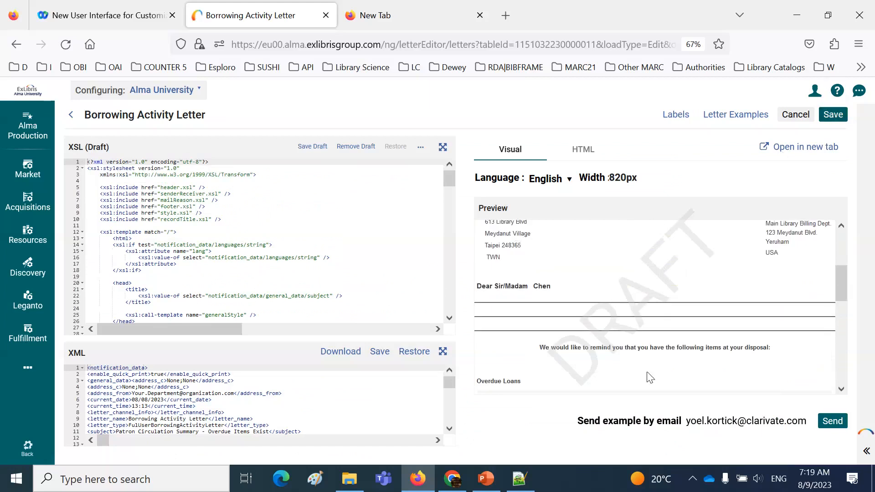
left_click(841, 388)
left_click(842, 390)
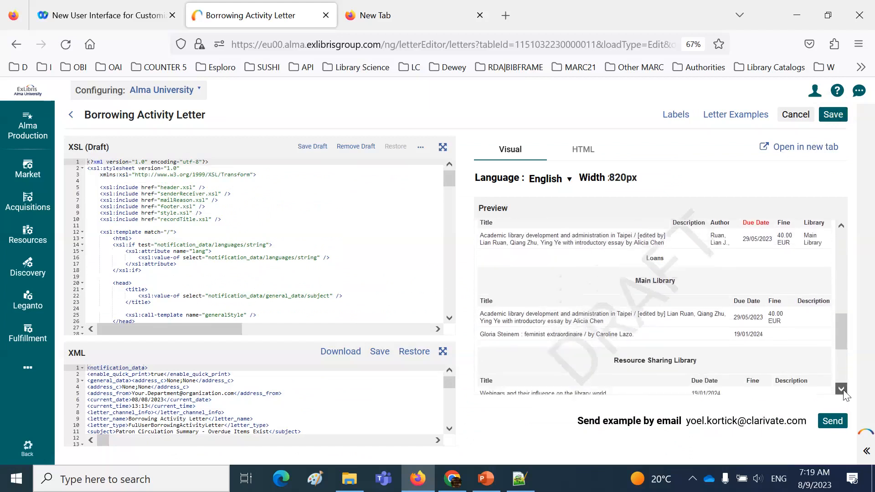
left_click(842, 390)
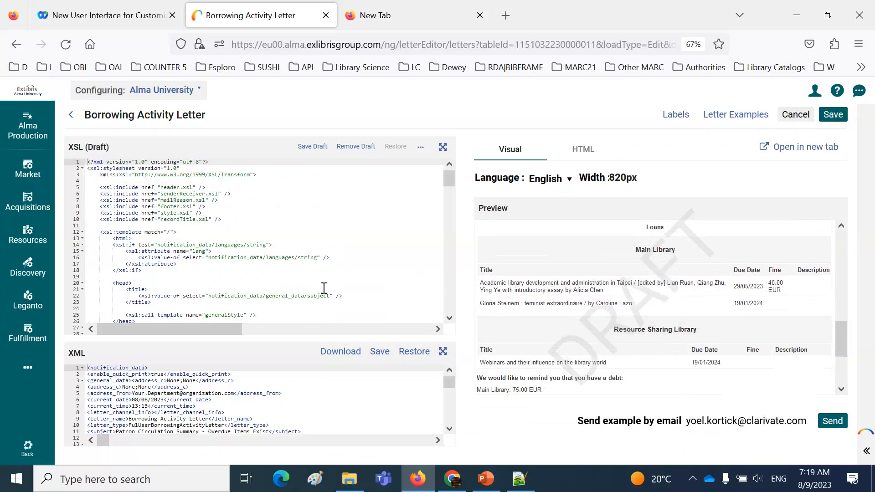
Copy the whole <font color = "red"> element around the due_date label in the overdue loans header of the XSL
scroll(336, 286, "down", 3)
scroll(336, 285, "down", 2)
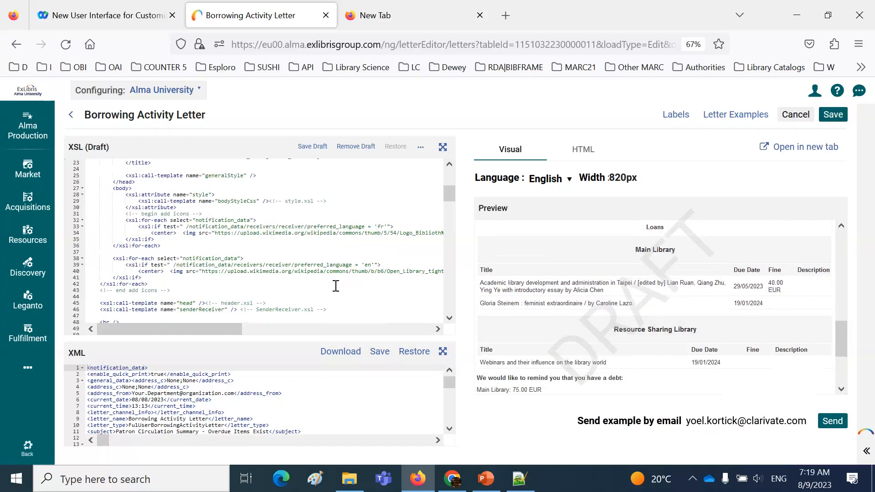
scroll(336, 286, "down", 2)
scroll(336, 286, "down", 6)
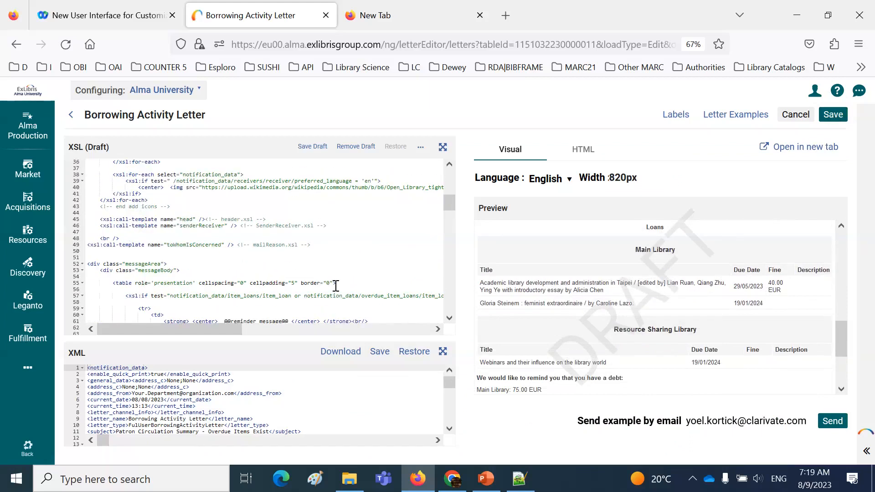
scroll(336, 286, "down", 2)
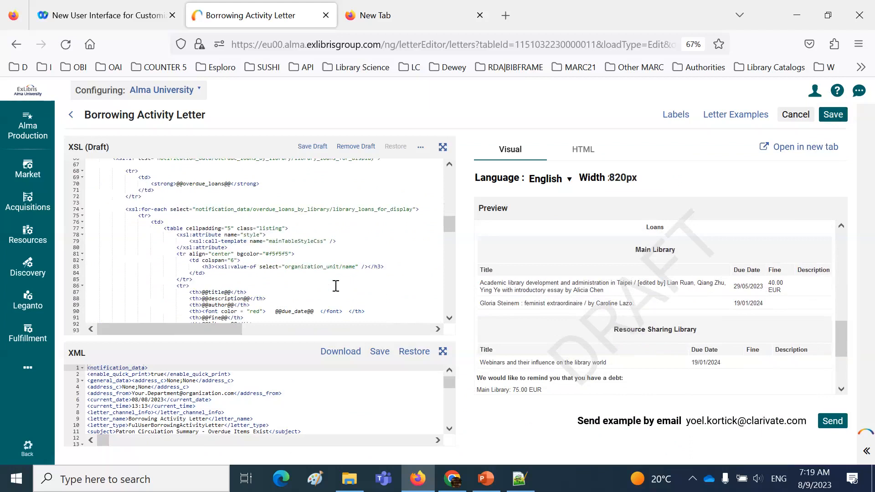
scroll(336, 285, "down", 1)
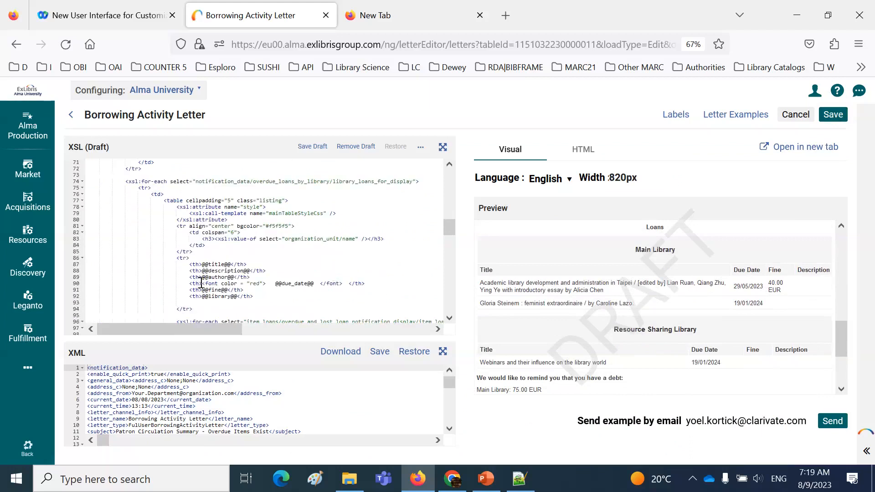
left_click_drag(201, 284, 344, 283)
key("ctrl+c")
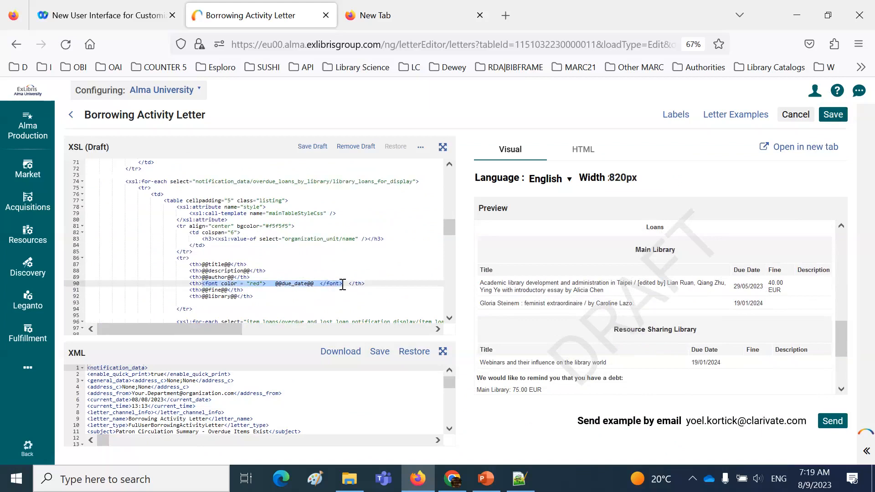
Replace the due_date label in the Loans table header with the copied red font element and bring up the letter's tables in the preview
scroll(343, 284, "down", 6)
scroll(342, 285, "down", 4)
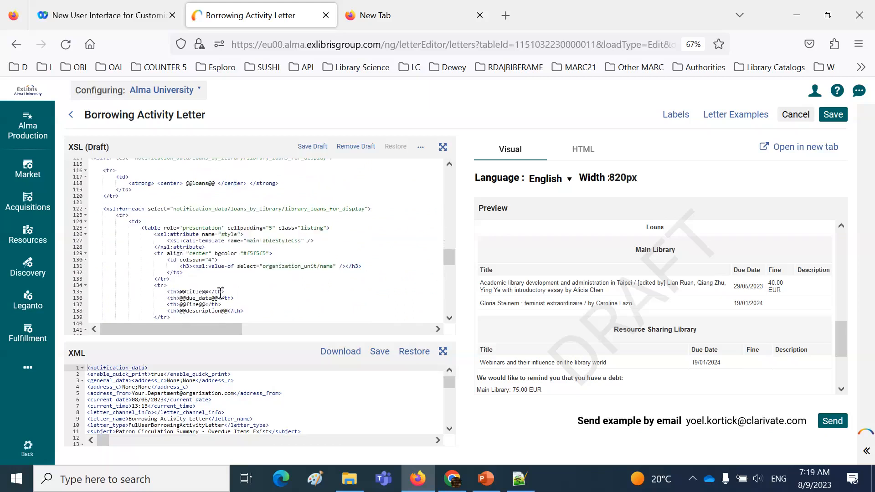
left_click(167, 298)
left_click_drag(180, 299, 219, 298)
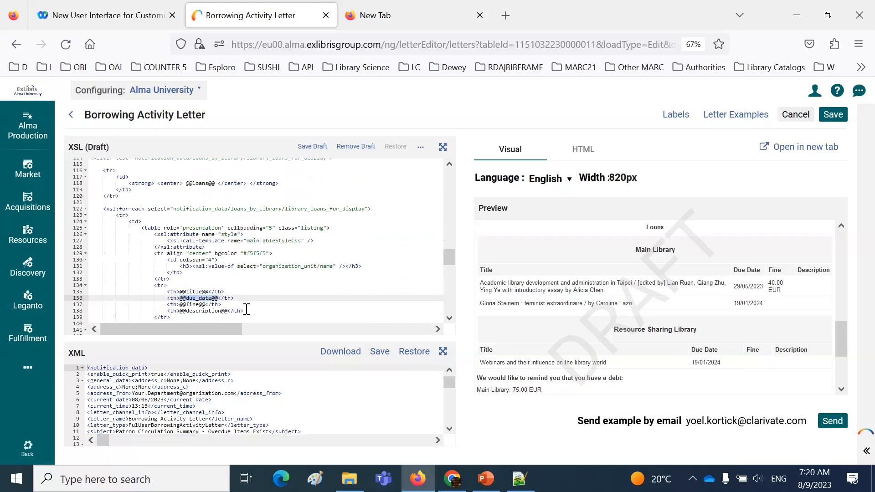
key("ctrl+v")
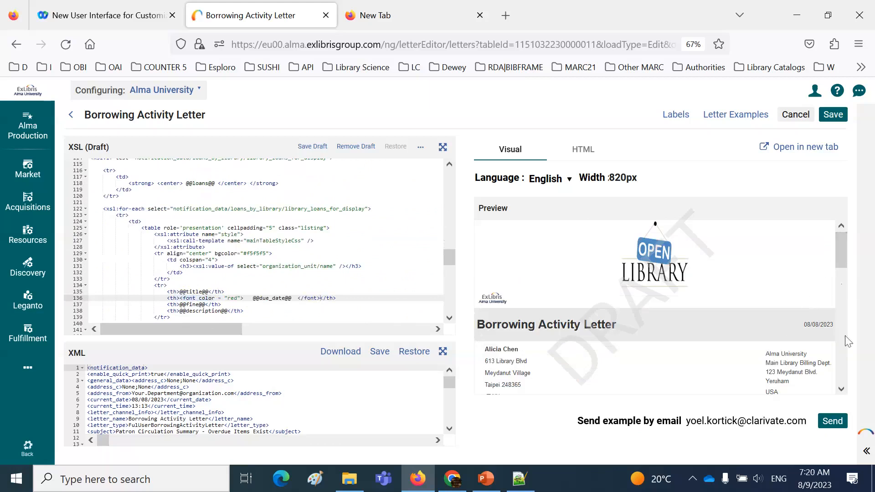
left_click(841, 389)
scroll(841, 389, "down", 5)
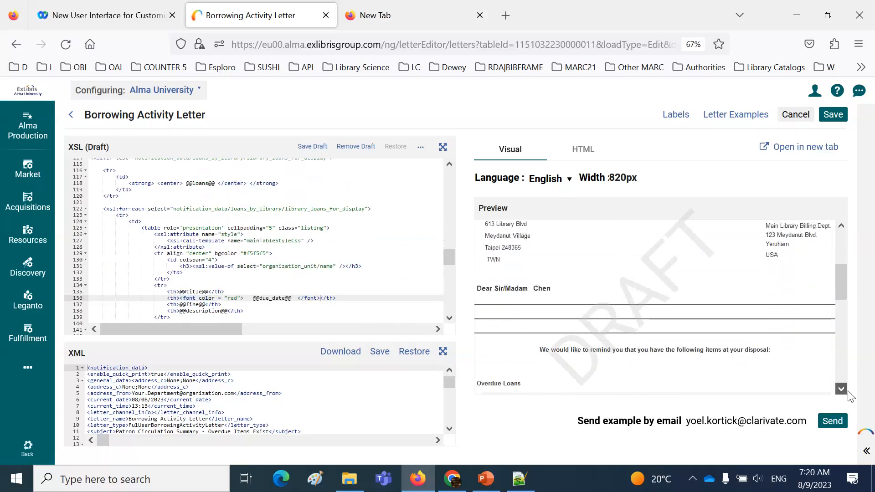
Examine the Due Date and Loans headings in the letter preview and the matching Loans section of the XSL
scroll(798, 353, "down", 8)
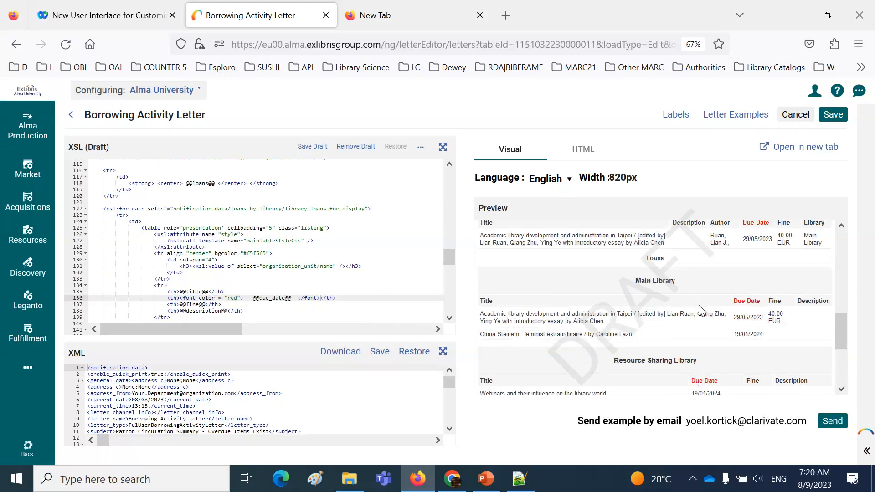
mouse_move(842, 335)
left_mouse_down()
mouse_move(843, 306)
mouse_move(845, 339)
mouse_move(843, 325)
left_mouse_up()
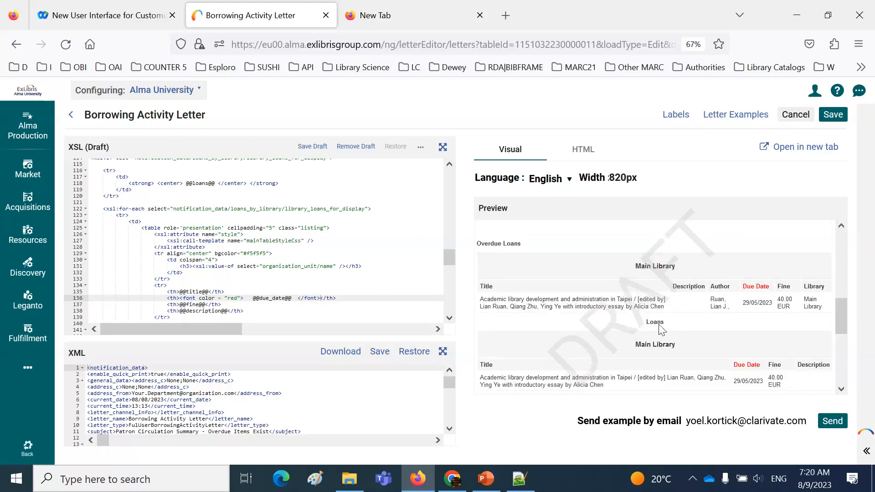
scroll(247, 264, "up", 2)
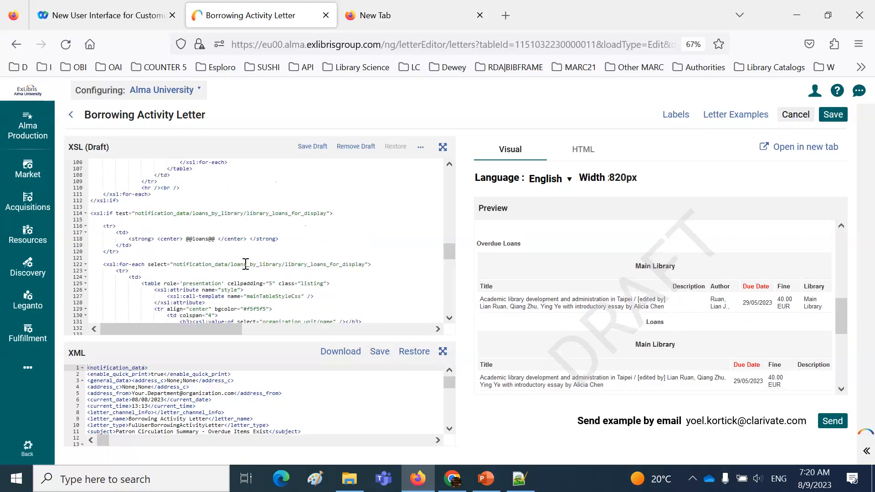
left_click(159, 240)
scroll(242, 277, "down", 3)
scroll(242, 276, "down", 3)
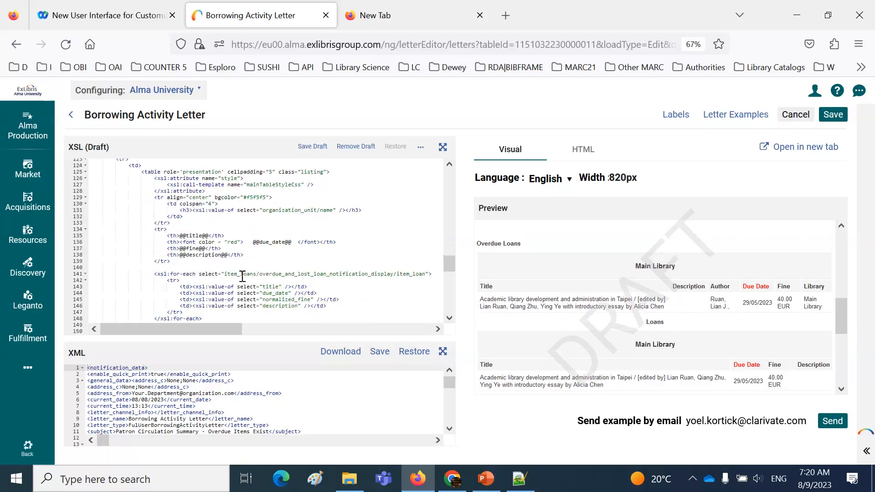
Wrap the overdue_loans label in <center> tags in the XSL and bring up the Overdue Loans heading in the preview
scroll(243, 277, "up", 5)
scroll(243, 277, "up", 12)
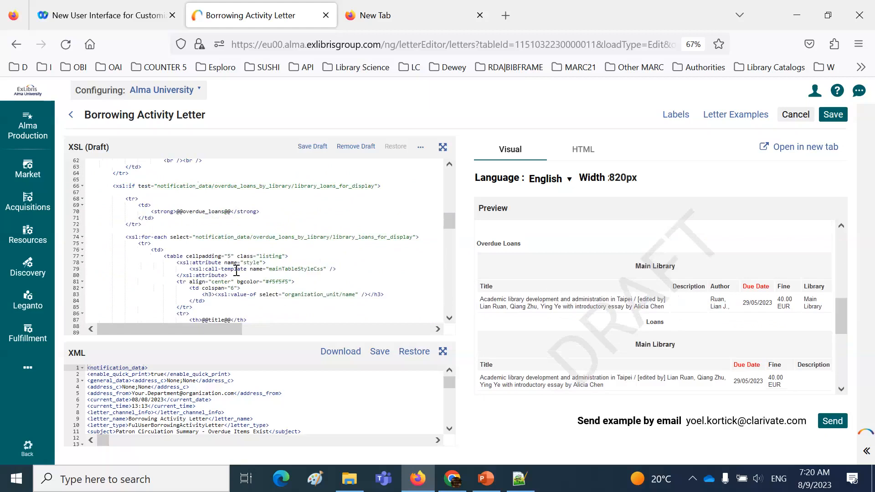
left_click(177, 212)
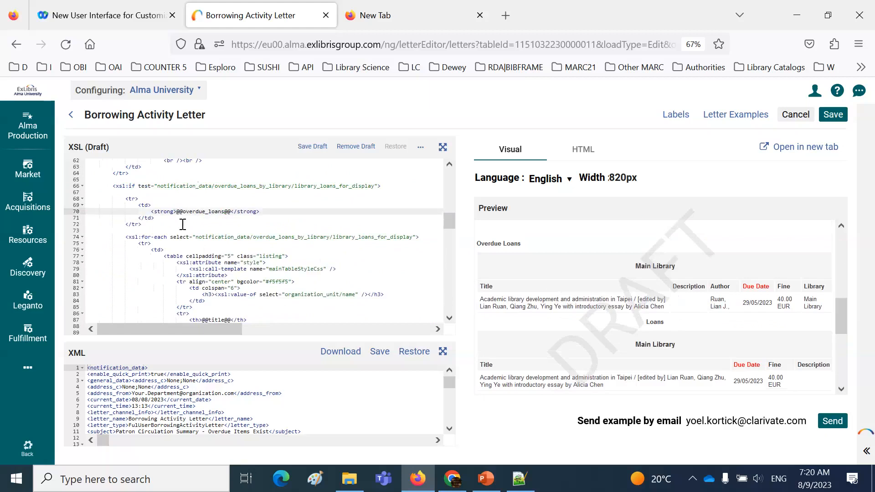
type("<center>")
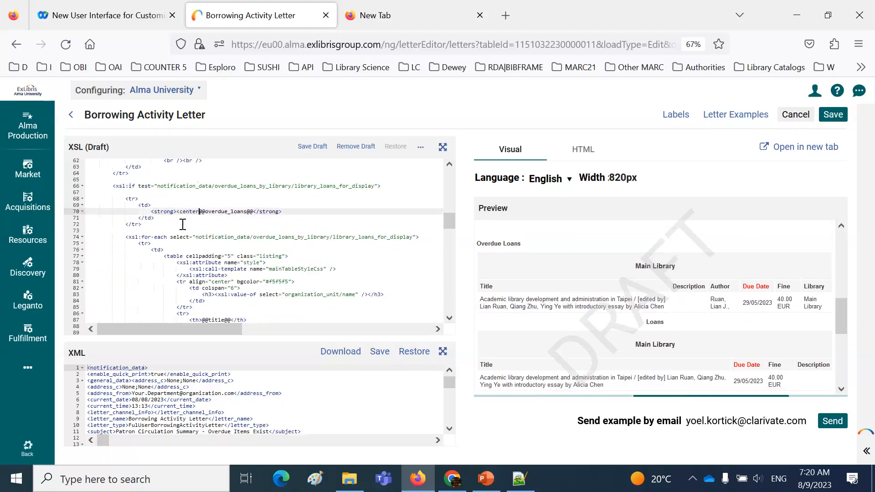
key("shift+Right")
key("shift+Right")
key("shift+Right")
key("shift+Right")
key("shift+Right")
key("shift+Right")
key("shift+Right")
key("shift+Right")
key("shift+Right")
key("ctrl+c")
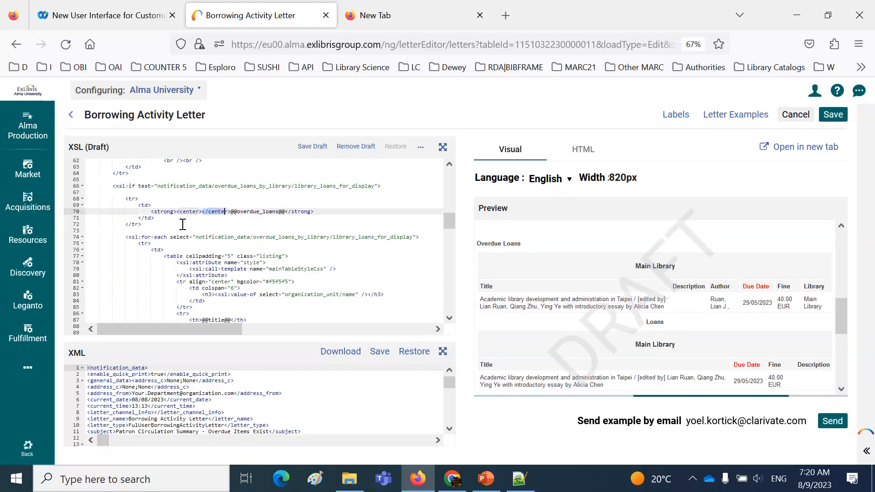
key("Delete")
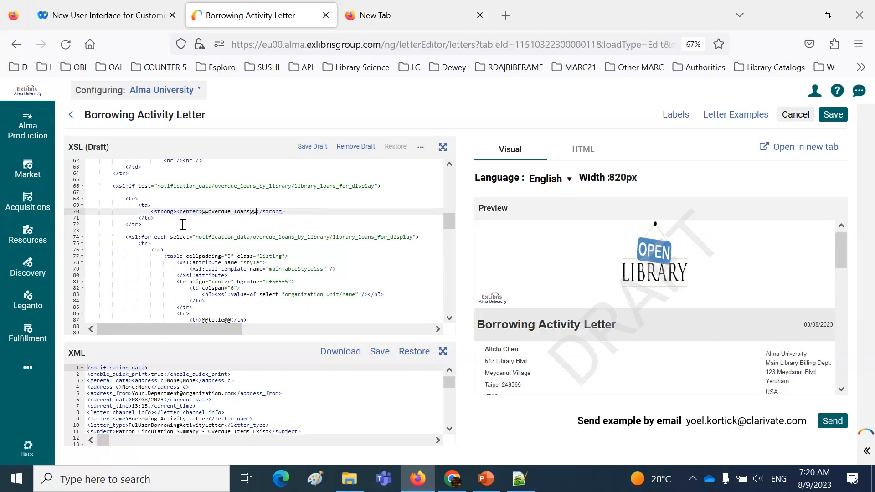
key("ctrl+v")
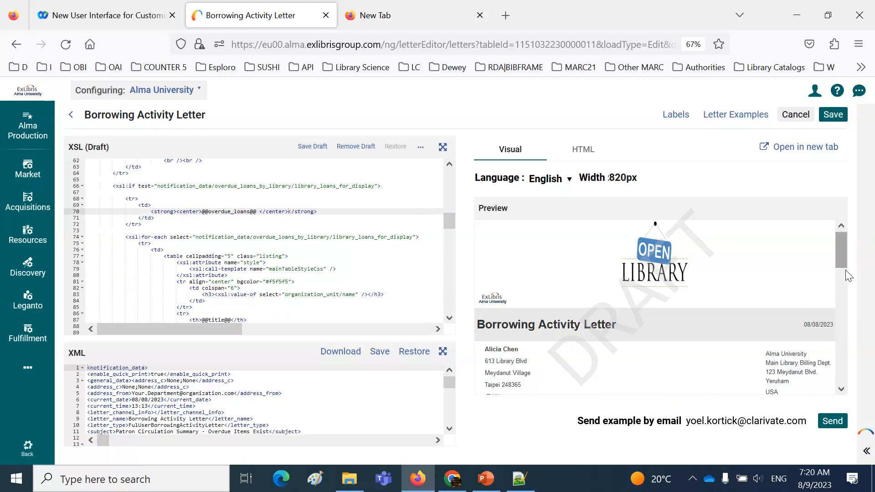
left_click(842, 390)
left_click(841, 390)
left_click(841, 391)
left_click(841, 391)
left_click(841, 391)
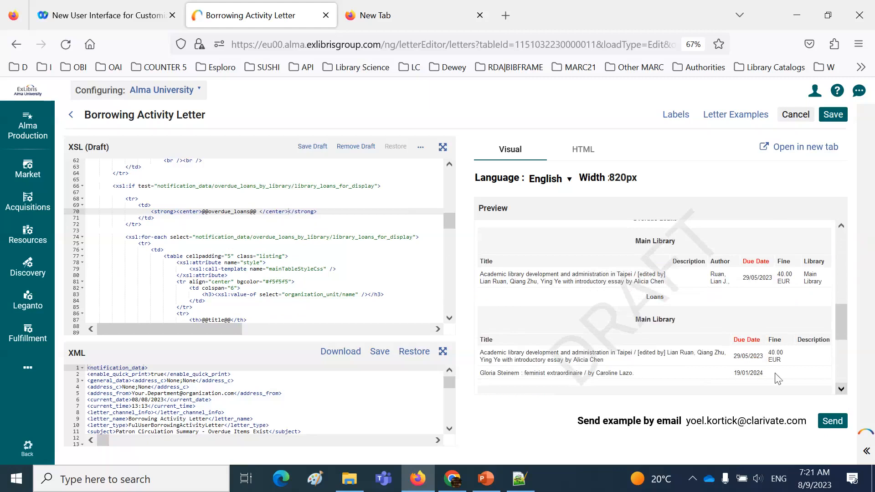
Enclose the centered overdue_loans label in <h1> tags and check the Overdue Loans heading in the preview
left_click(202, 211)
key("Tab")
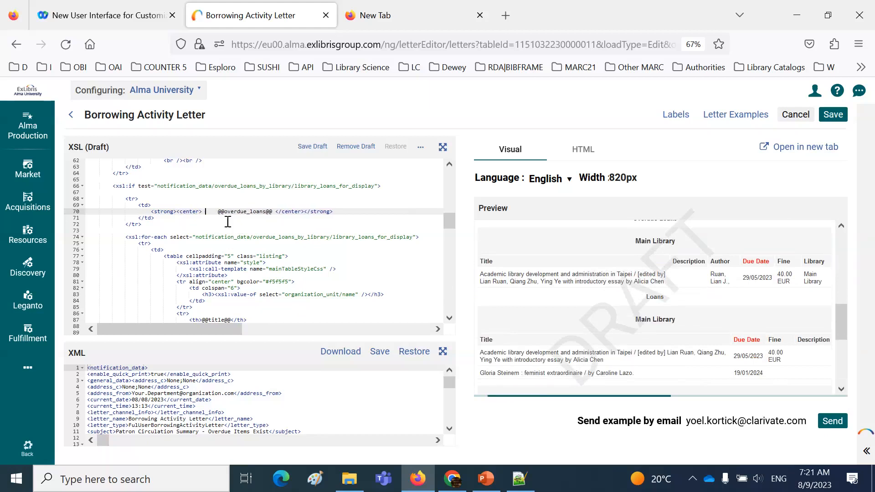
type("<")
type("h1>")
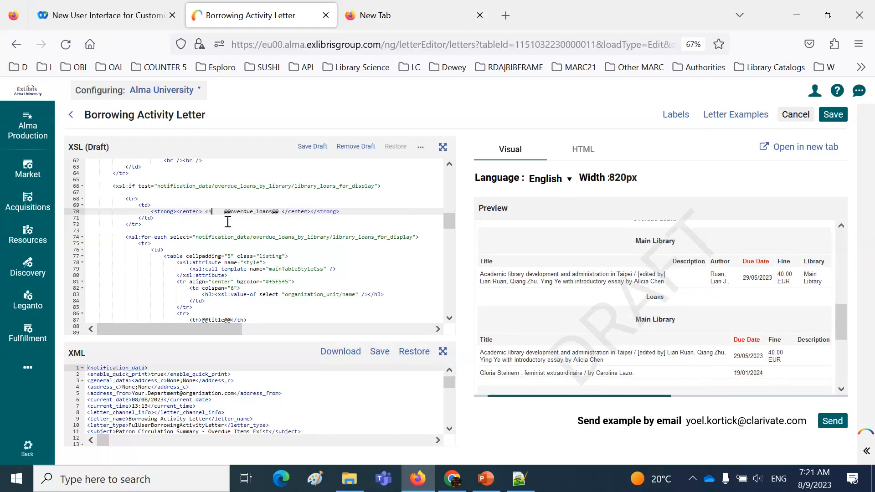
key("Right")
key("Right")
key("Right")
key("Right")
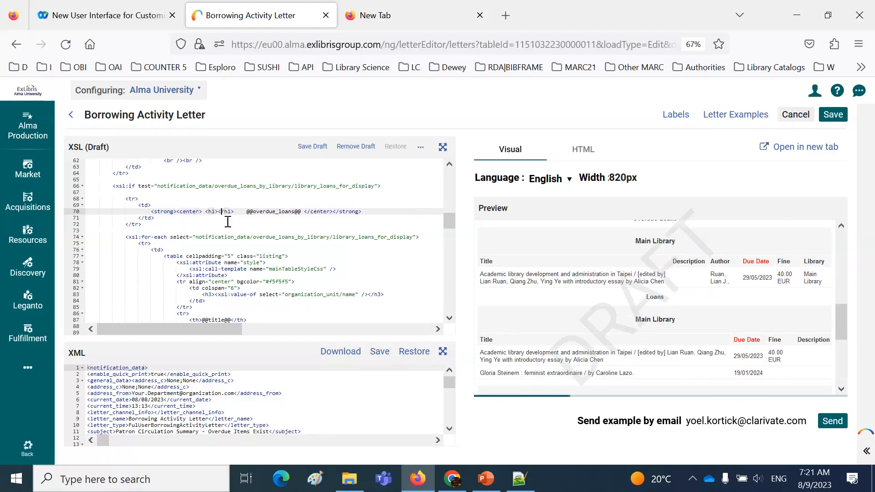
key("shift+Left")
key("shift+Left")
key("shift+Left")
key("shift+Left")
key("shift+Left")
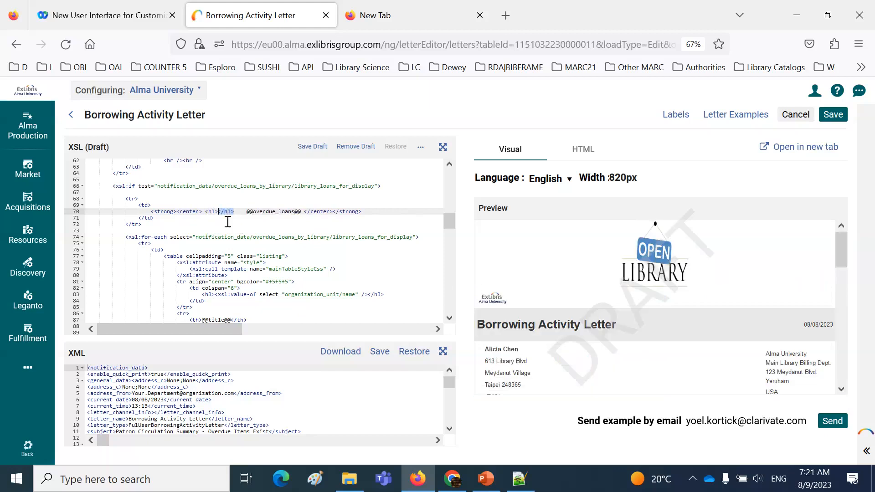
key("ctrl+x")
key("Right")
key("Right")
key("Right")
key("Right")
key("Right")
key("Right")
key("Right")
key("Right")
key("Right")
key("Right")
key("Right")
key("Right")
key("Right")
key("Right")
key("Right")
key("Right")
key("Right")
key("Right")
key("Right")
key("Right")
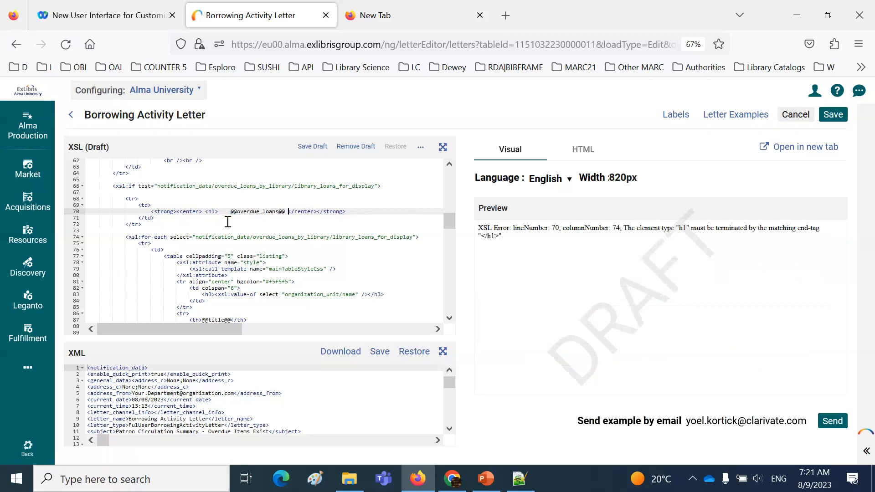
key("ctrl+v")
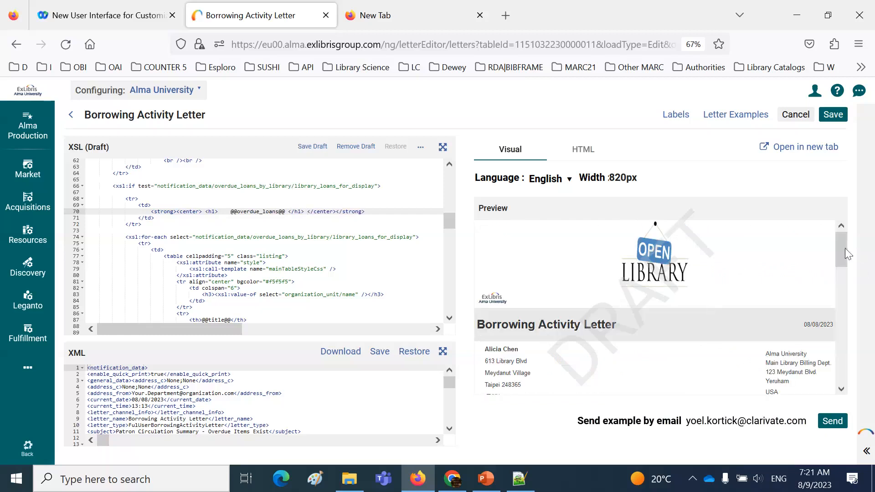
left_click(841, 389)
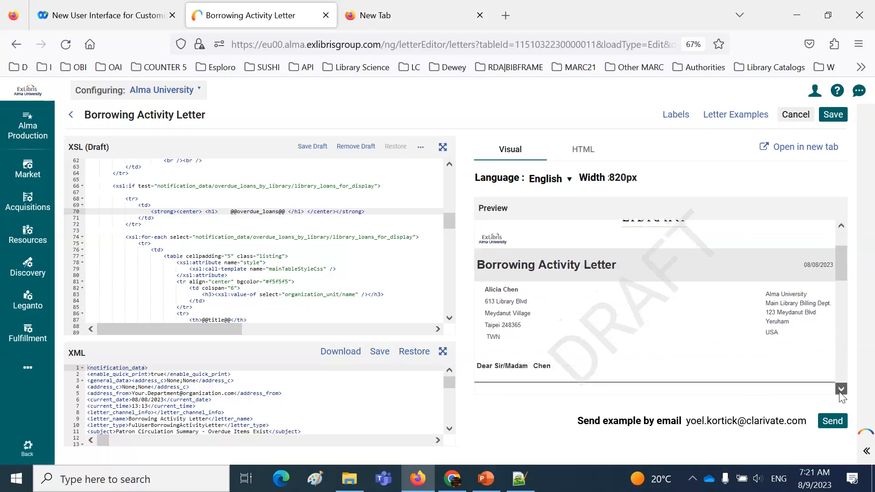
left_click(841, 390)
left_click(841, 390)
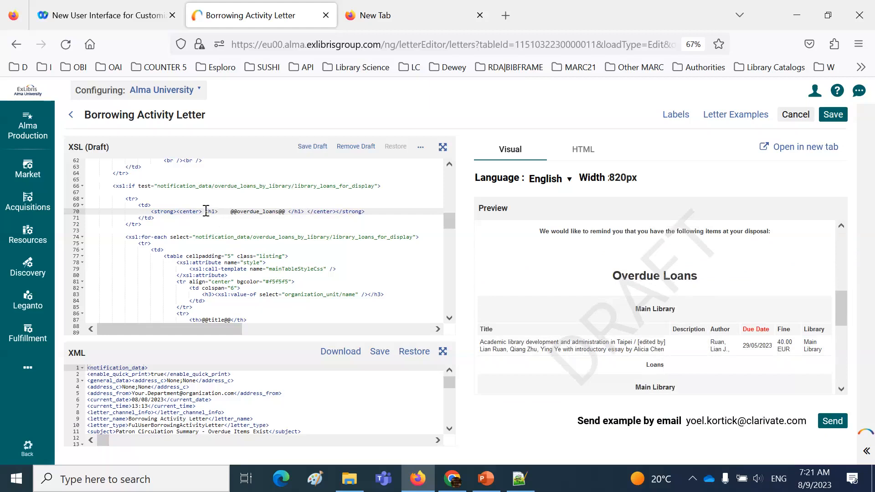
Enclose the loans label of the Loans section in <h1> tags inside its <center> element
left_click_drag(205, 212, 292, 212)
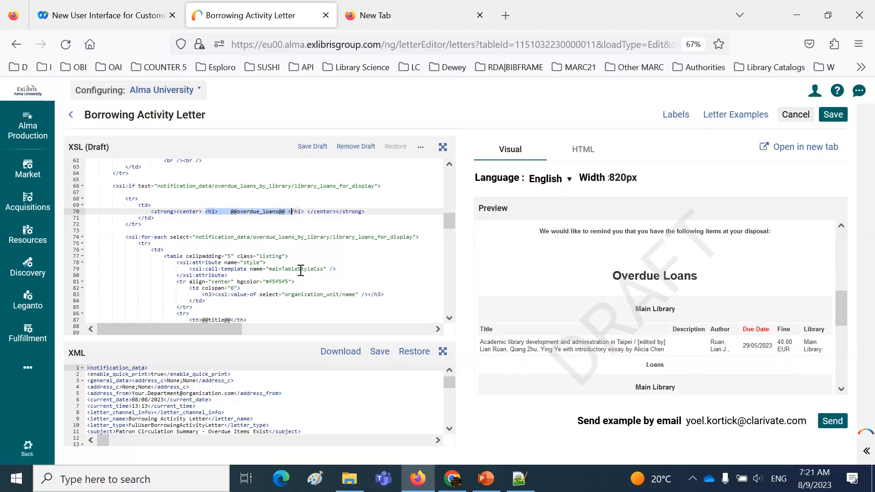
scroll(301, 270, "down", 5)
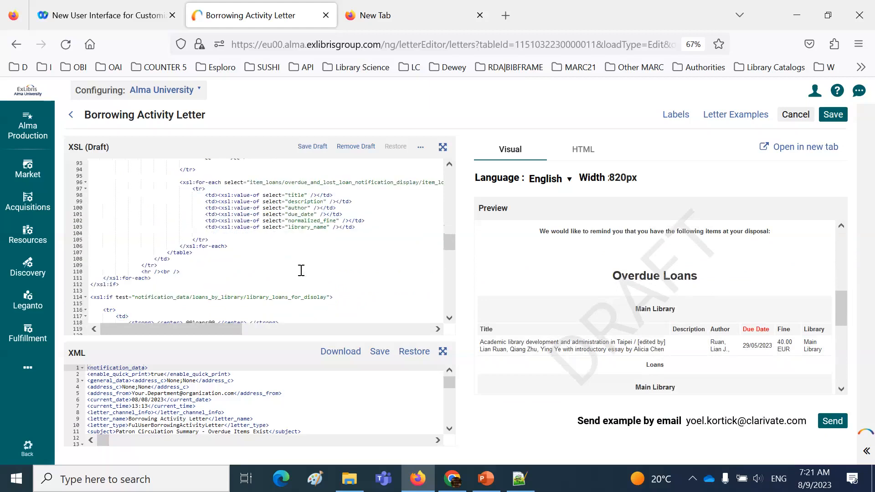
scroll(300, 270, "down", 1)
left_click(184, 295)
type("<h1></h1")
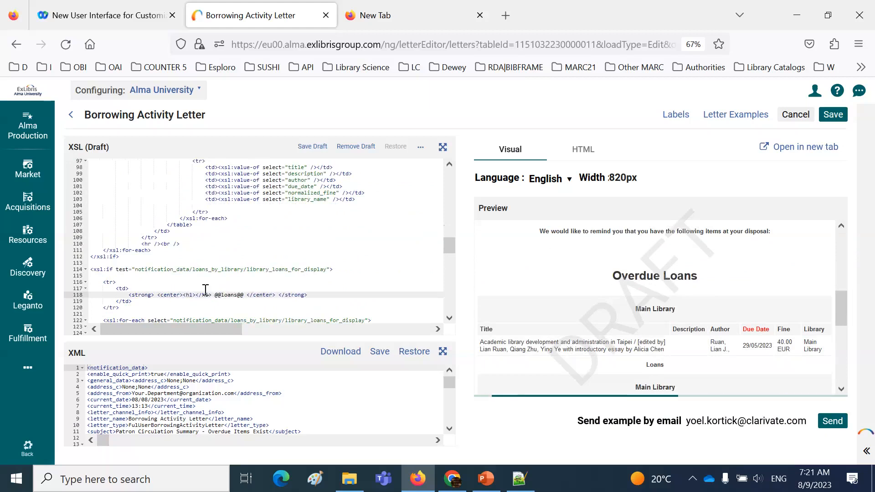
key("shift+Right")
key("shift+Right")
key("shift+Right")
key("shift+Right")
key("Delete")
key("Right")
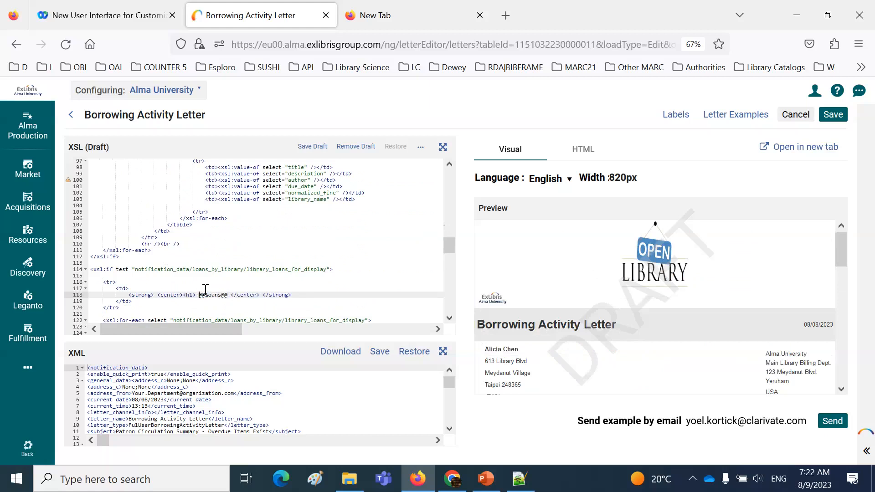
type("</h1>")
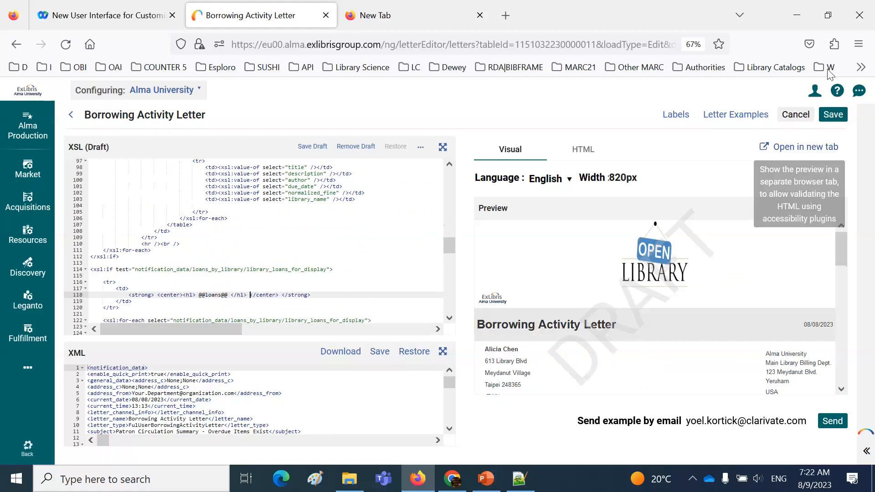
Open the letter preview in a separate browser tab and examine the Overdue Loans, Loans and Due Date headings
left_click(814, 155)
scroll(548, 185, "down", 5)
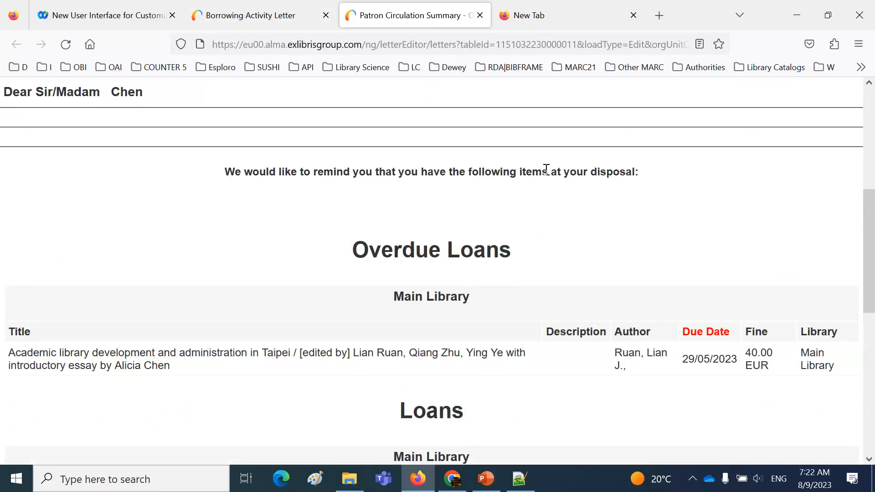
scroll(560, 209, "down", 2)
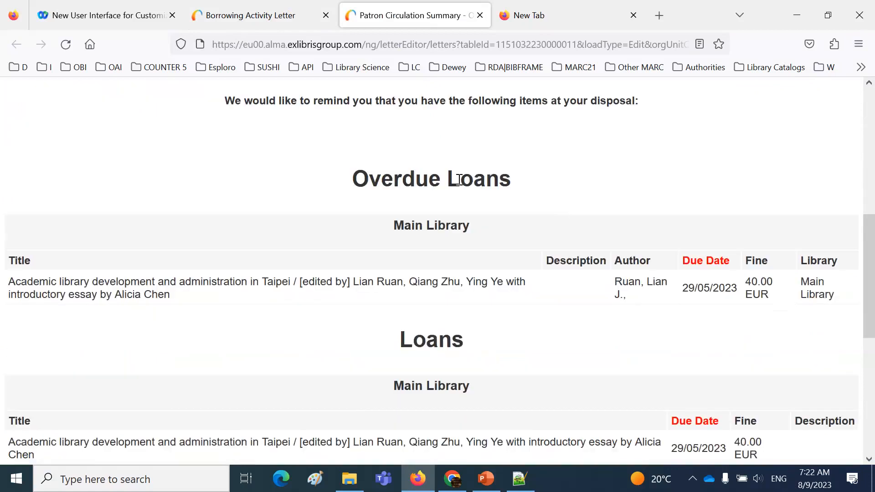
triple_click(460, 179)
triple_click(443, 338)
left_click(714, 266)
double_click(714, 266)
double_click(705, 421)
Review the Resource Sharing Library table and the rest of the letter, and close the preview and empty browser tabs
scroll(707, 424, "down", 5)
scroll(706, 425, "down", 4)
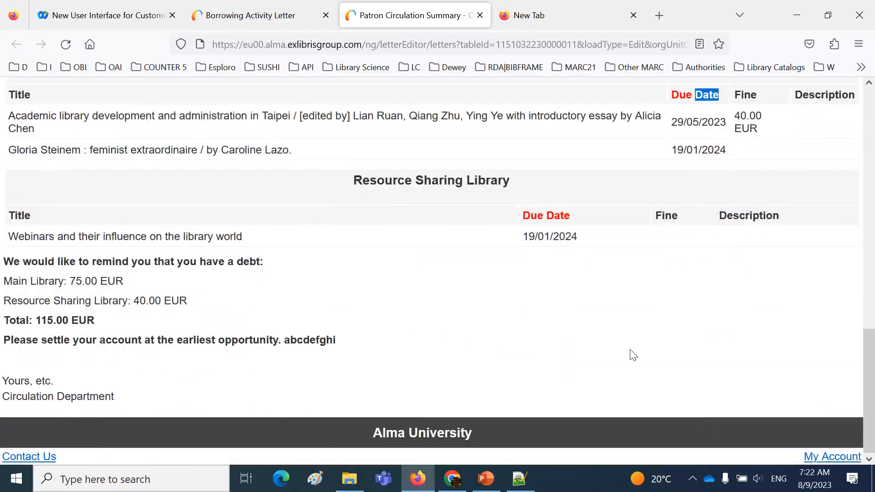
triple_click(148, 238)
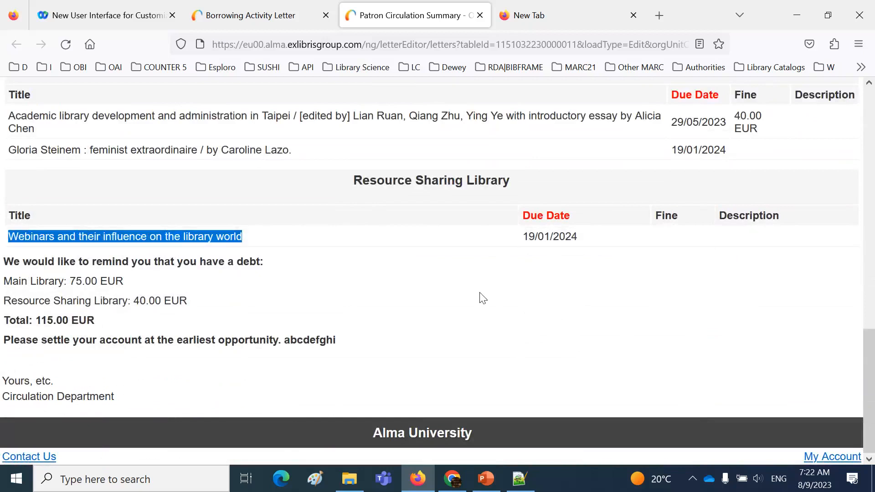
scroll(483, 299, "up", 5)
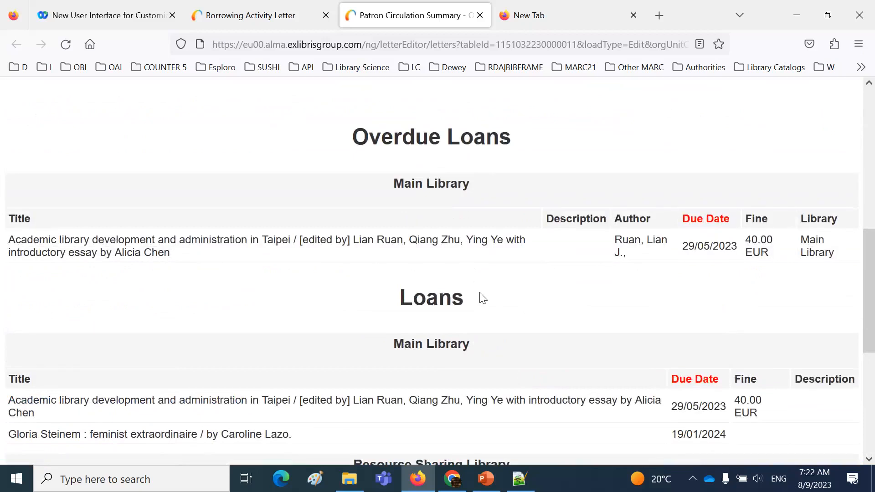
scroll(483, 299, "up", 4)
scroll(483, 298, "down", 9)
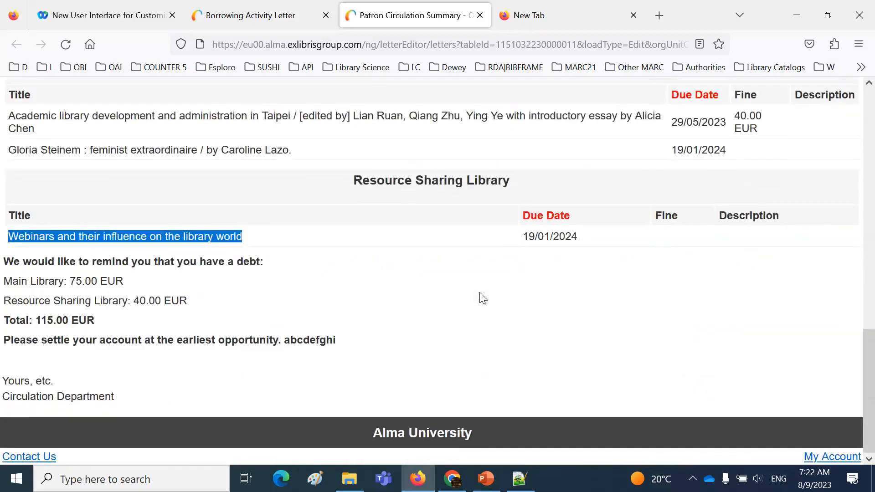
scroll(482, 298, "up", 9)
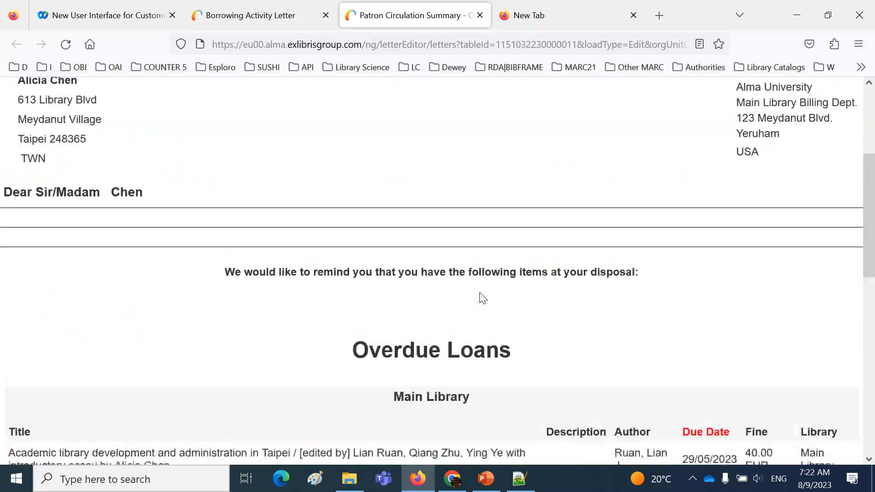
left_click(481, 15)
left_click(480, 15)
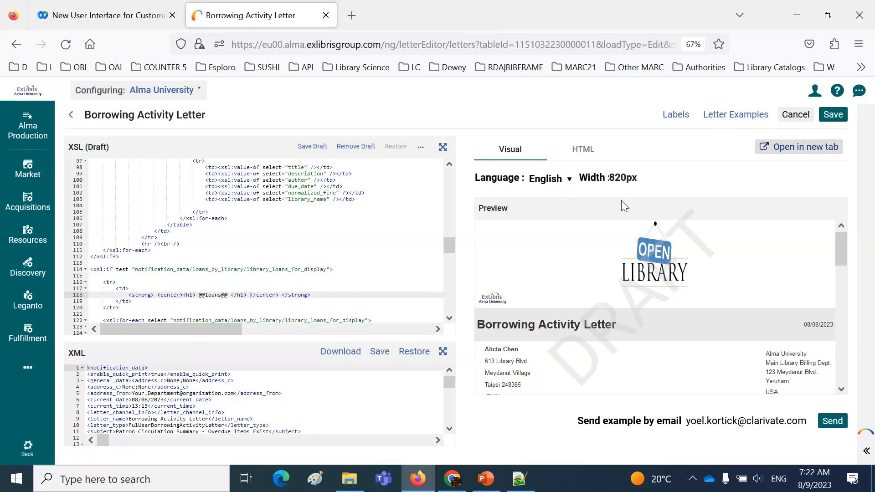
Save the Borrowing Activity Letter's XSL draft permanently over the current XSL and leave the configuration area
left_click(832, 115)
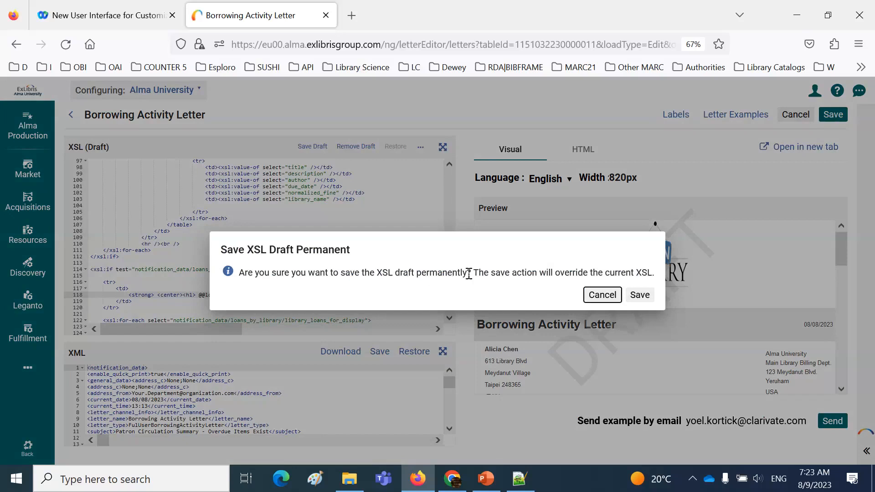
left_click(641, 297)
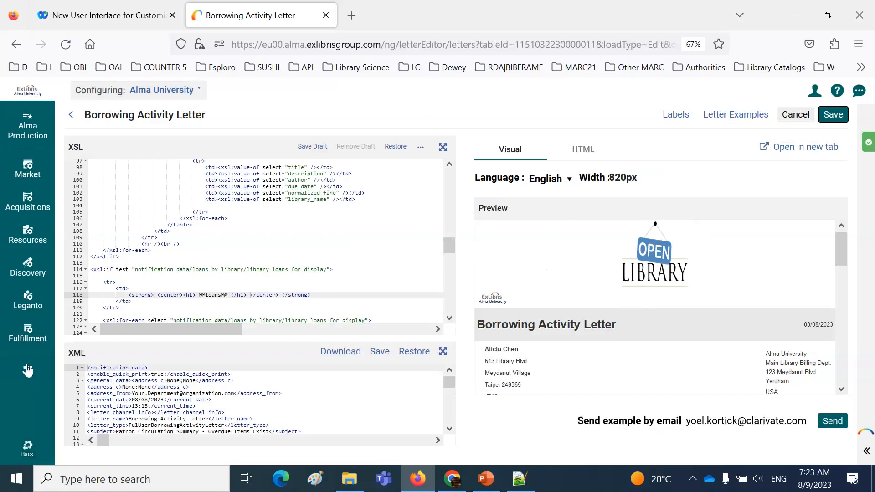
left_click(27, 449)
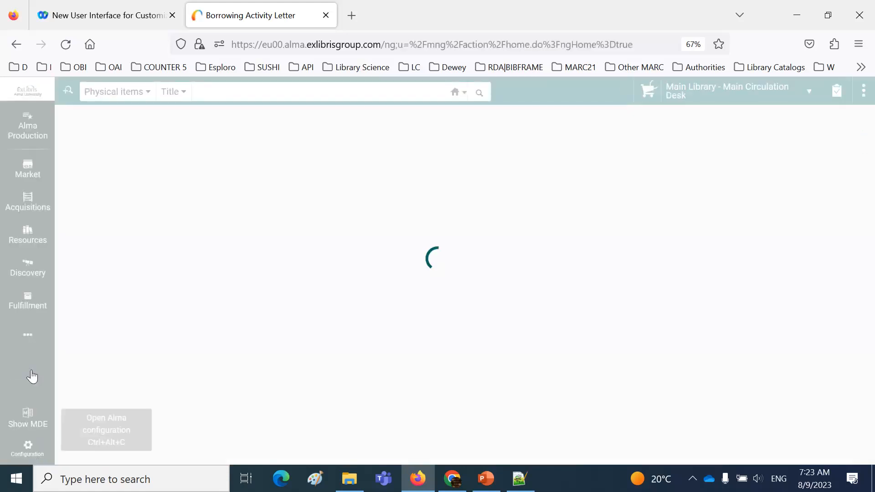
Open the patron's record in Manage Patron Services by searching for the patron's name, and send the patron an activity report
left_click(26, 308)
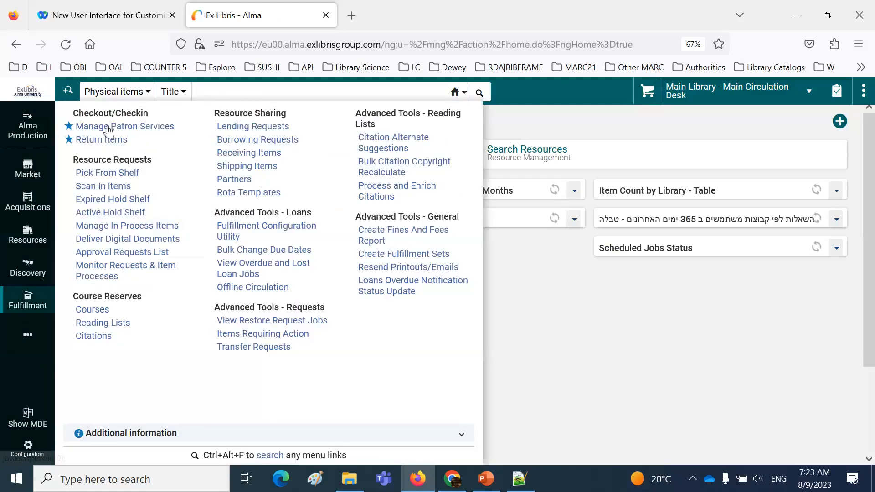
left_click(109, 131)
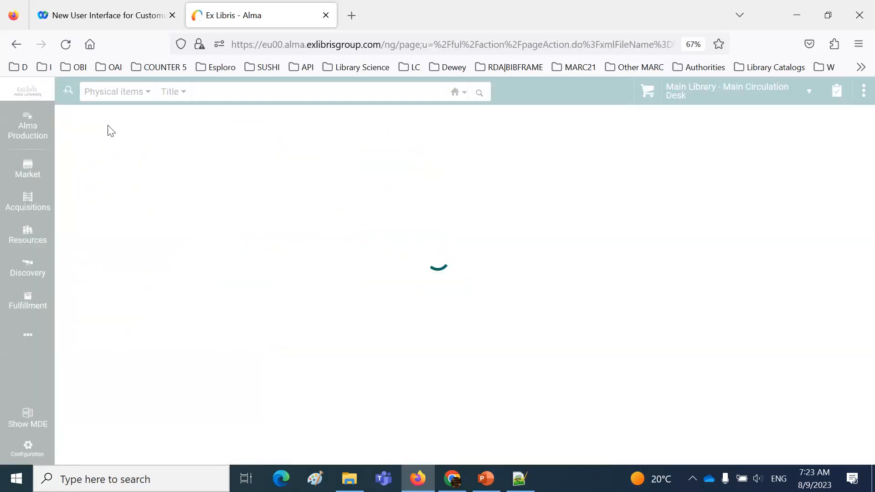
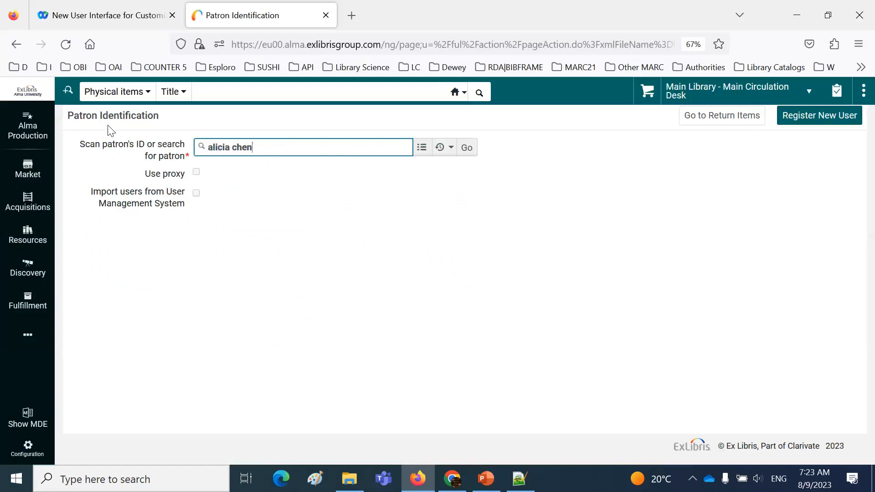
left_click(264, 171)
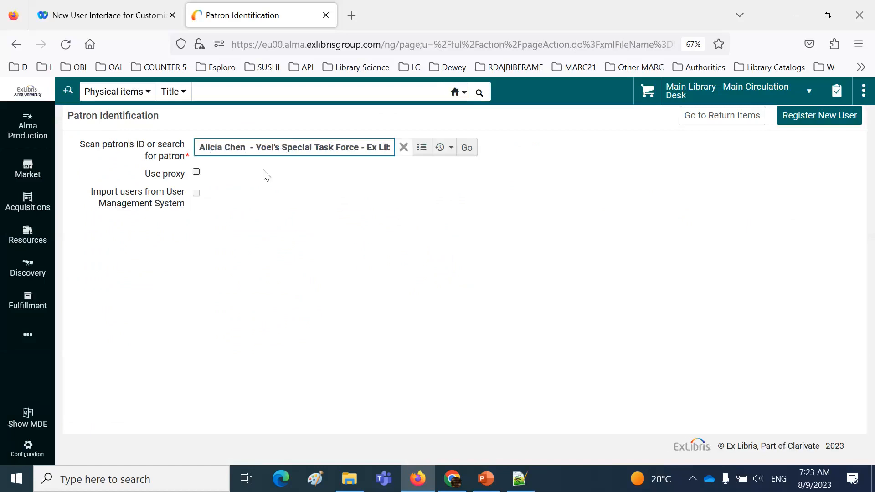
left_click(469, 150)
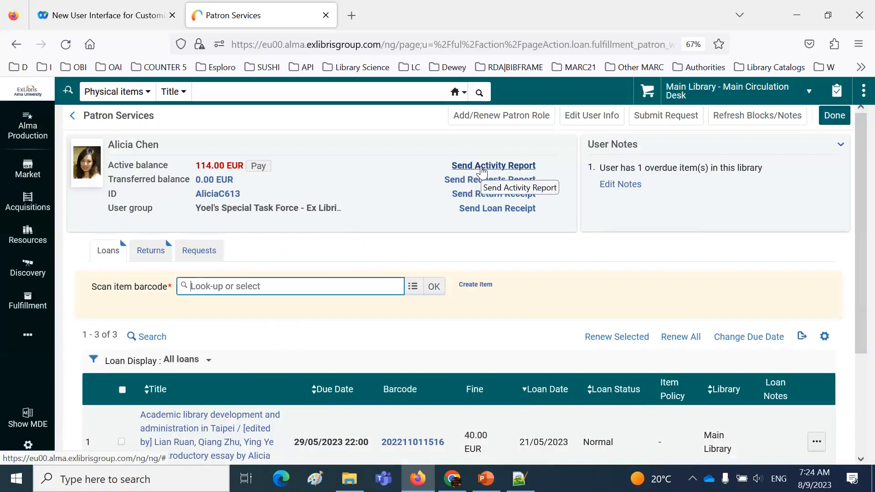
left_click(483, 168)
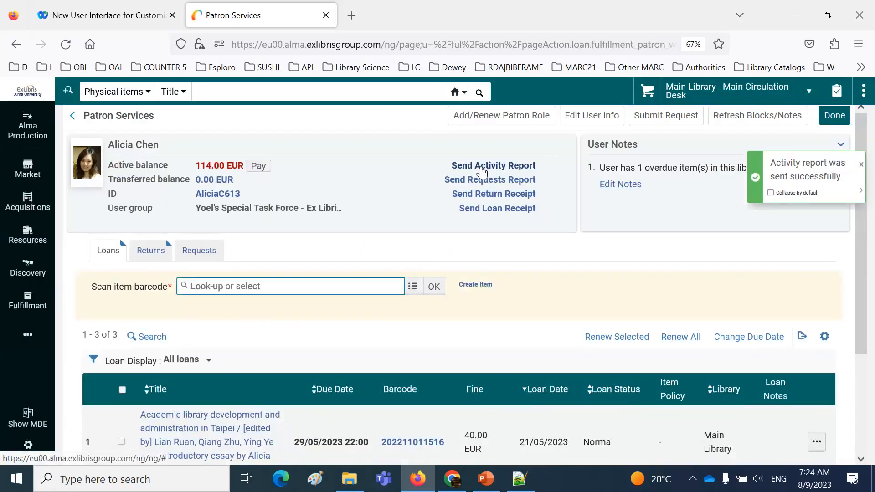
Copy the title text "Academic library development and" from the first loan in the patron's loan list
scroll(336, 289, "down", 3)
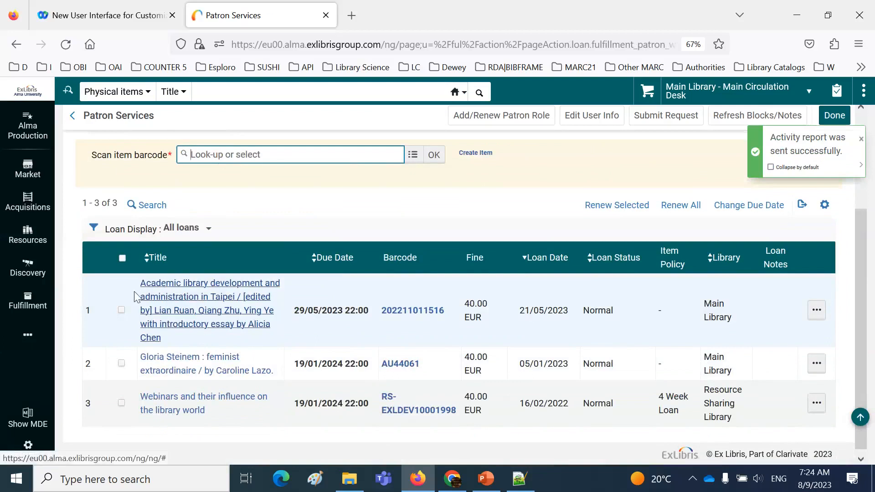
left_click_drag(139, 283, 280, 284)
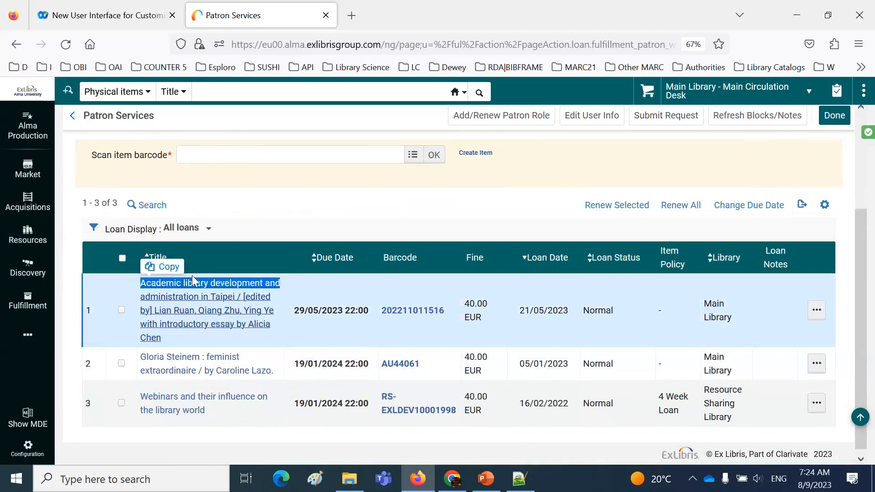
left_click(168, 268)
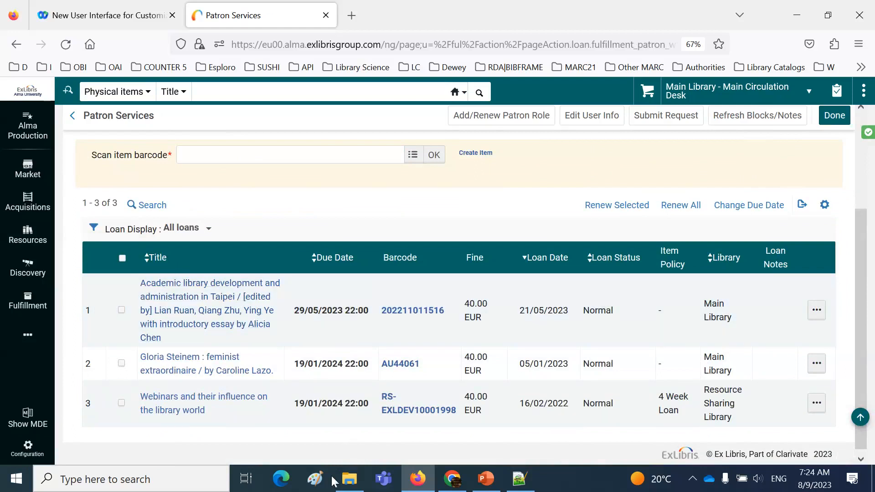
Switch to Outlook and shrink the inbox message list to give the reading pane more height
left_click(184, 483)
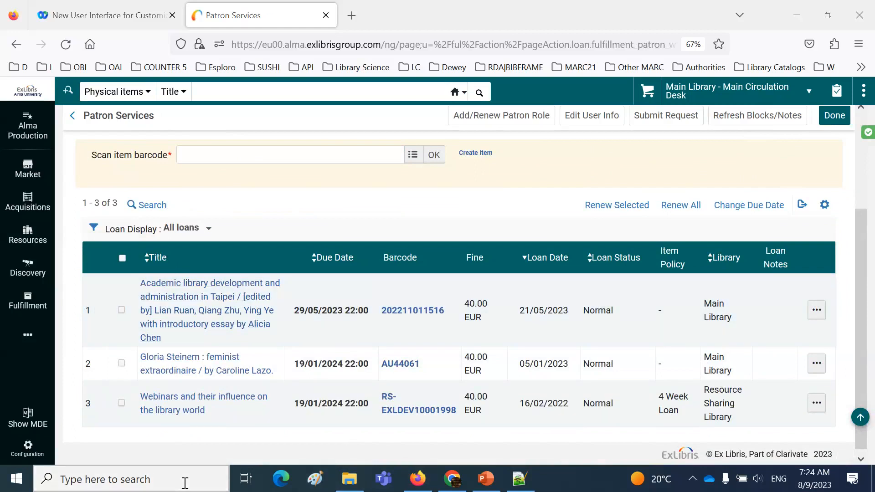
left_click(151, 481)
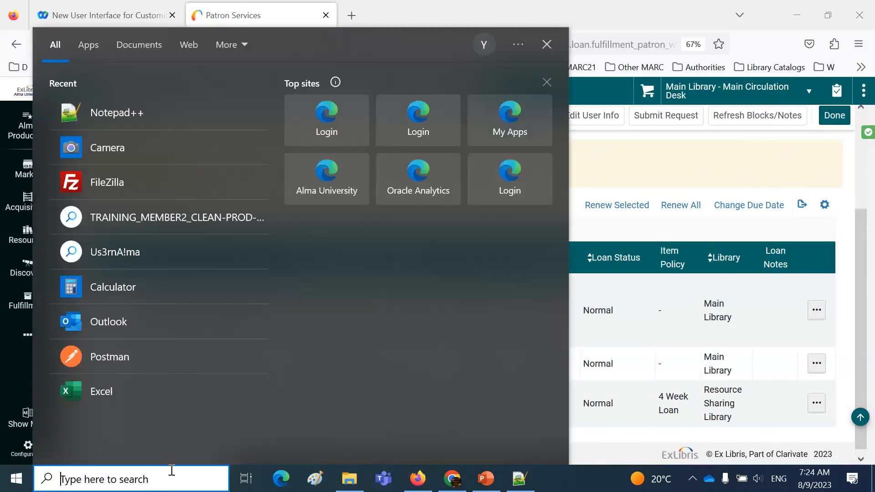
left_click(325, 189)
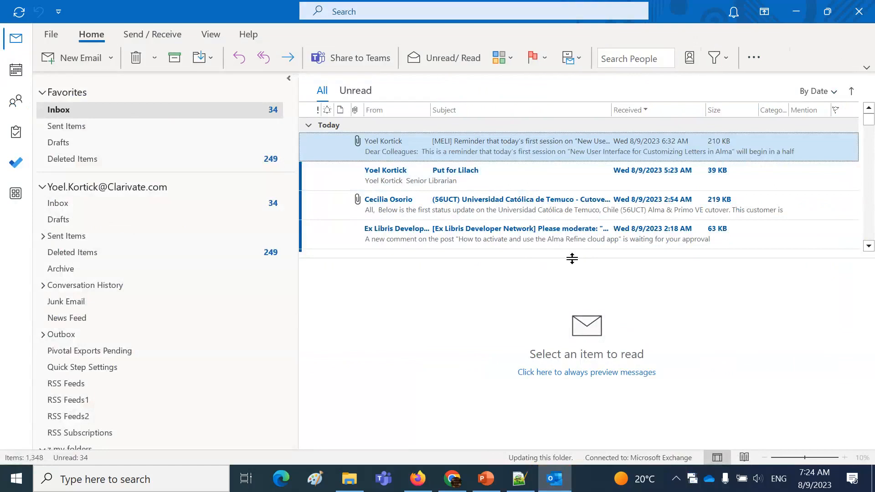
left_click_drag(572, 259, 564, 165)
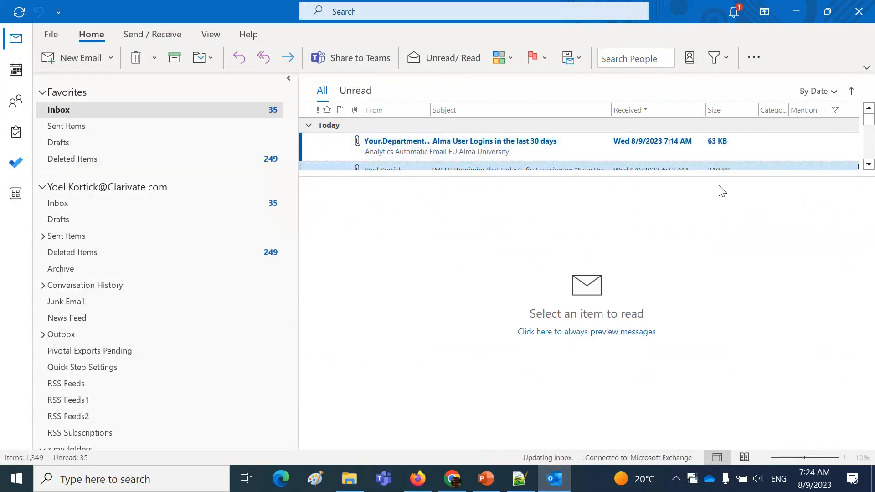
Search the current mailbox for "Academic library development and" and open the newest Patron Circulation Summary - Overdue Items Exist message
left_click(393, 12)
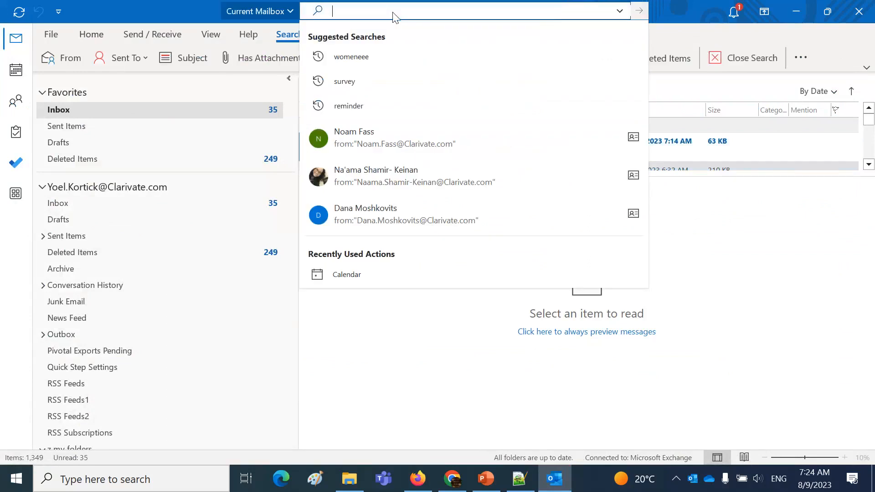
key("ctrl+v")
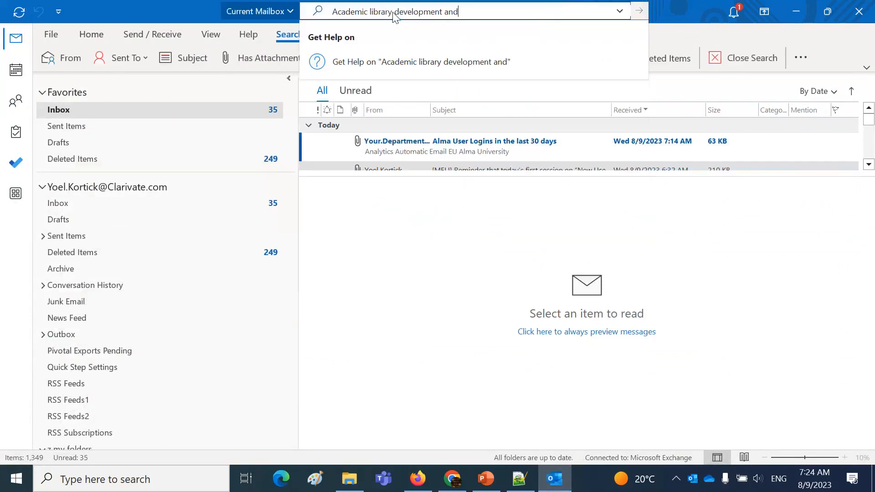
key("Return")
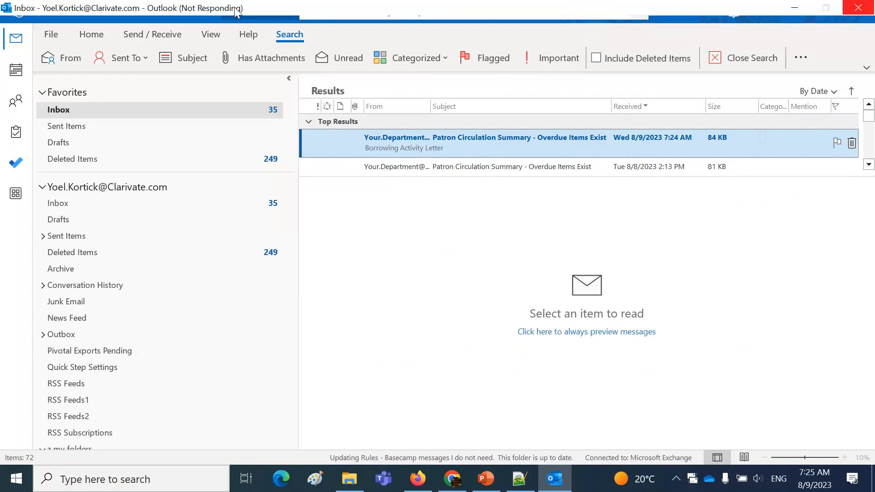
double_click(439, 146)
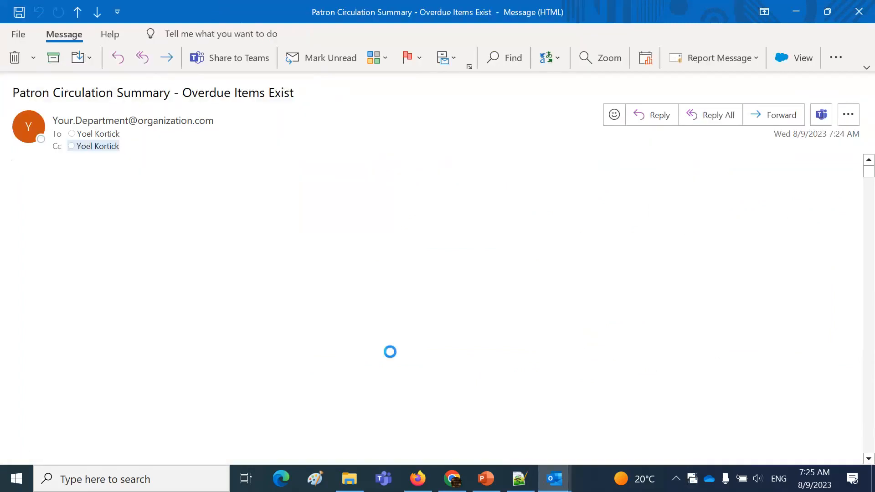
Examine the received letter's Overdue Loans and Loans headings, Due Date column headings, Resource Sharing Library table and debt section
scroll(448, 308, "down", 3)
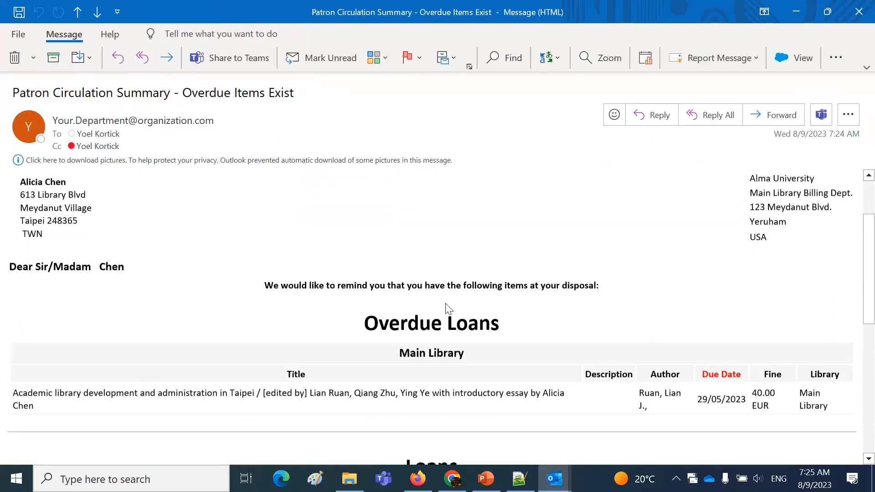
scroll(750, 364, "down", 1)
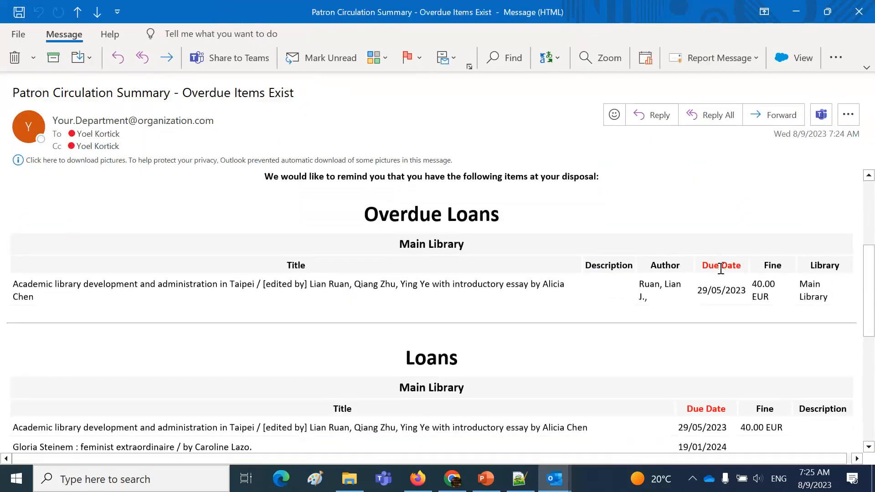
left_click_drag(366, 214, 506, 216)
double_click(439, 353)
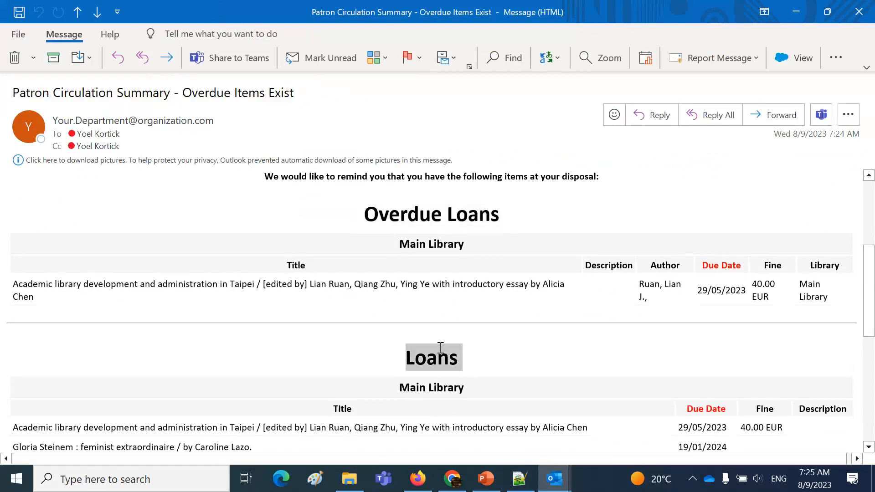
scroll(441, 348, "down", 4)
scroll(440, 348, "down", 5)
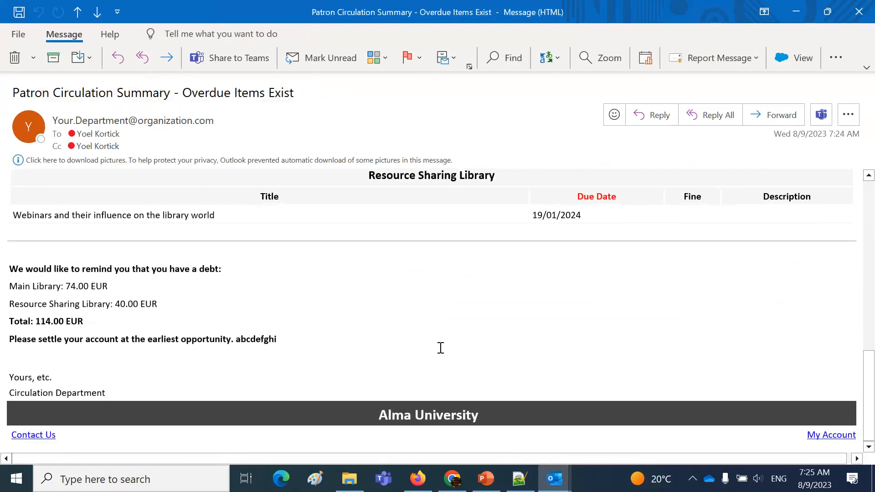
scroll(440, 348, "up", 10)
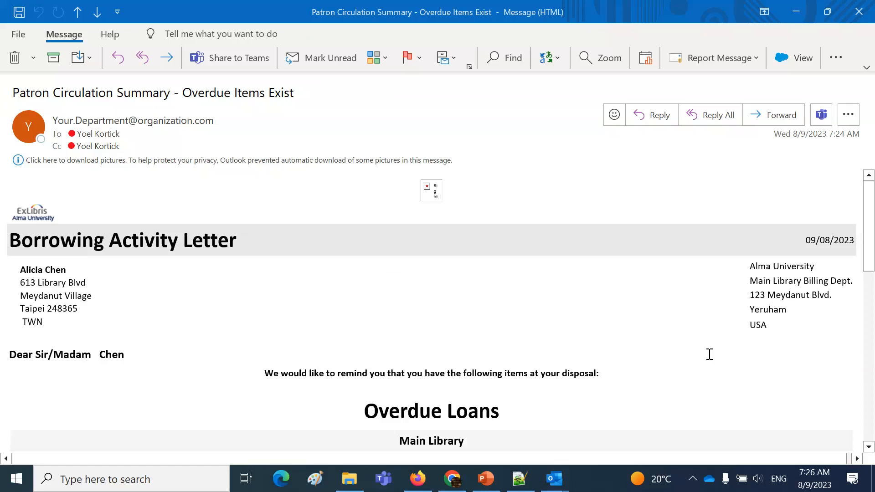
key("ctrl+grave")
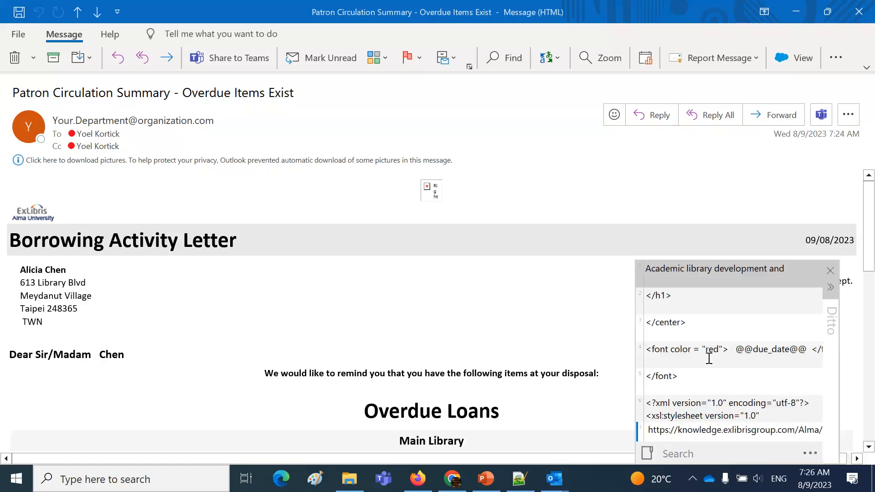
key("Escape")
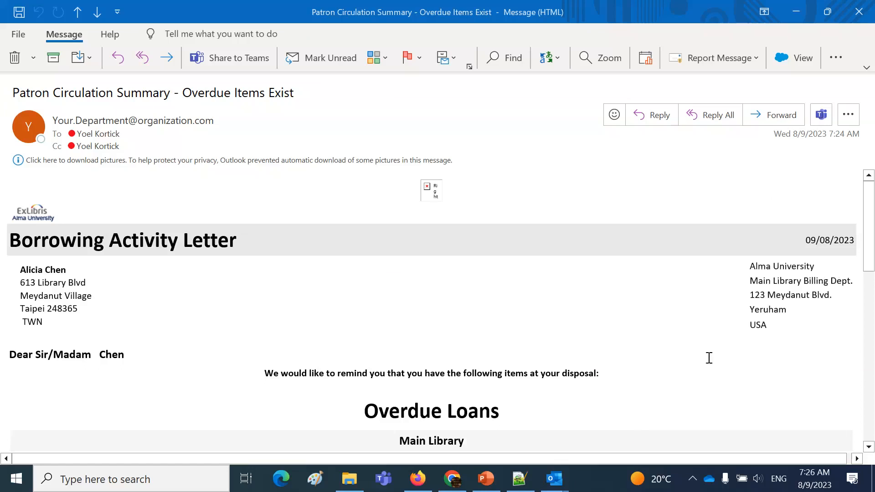
key("ctrl+grave")
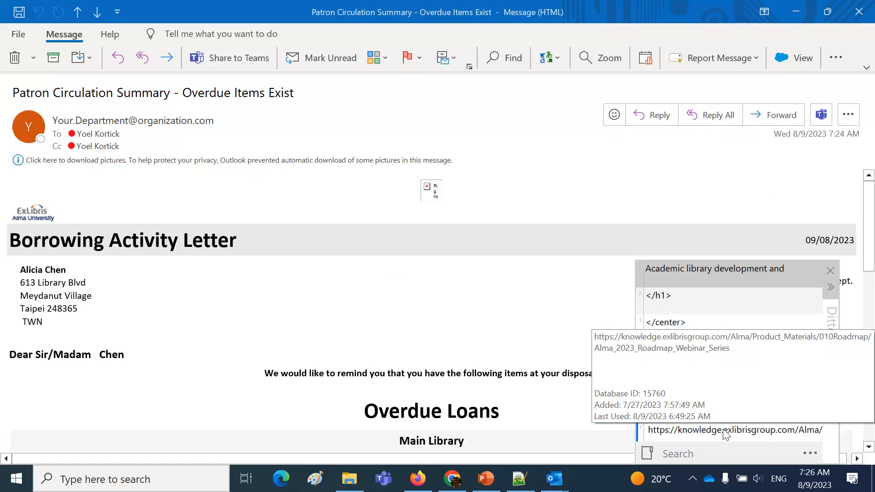
key("Escape")
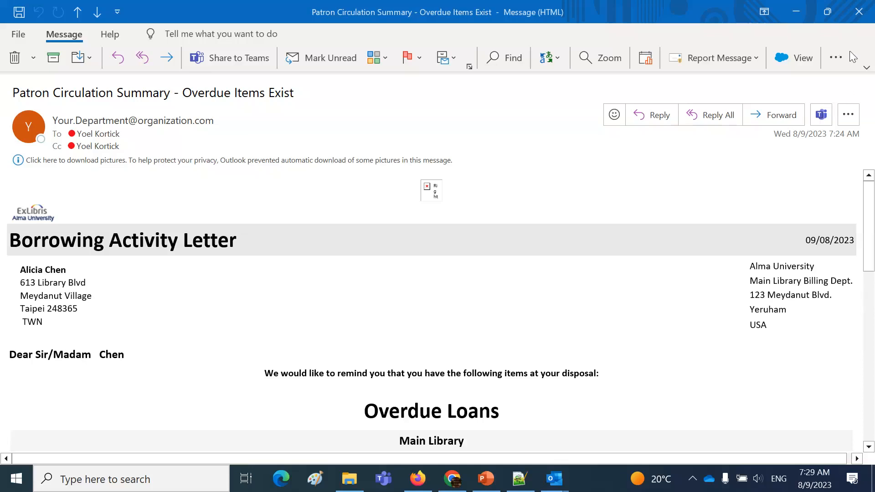
Switch to Alma in Firefox and open the Letters Configuration list in the General configuration
left_click(486, 487)
left_click(422, 483)
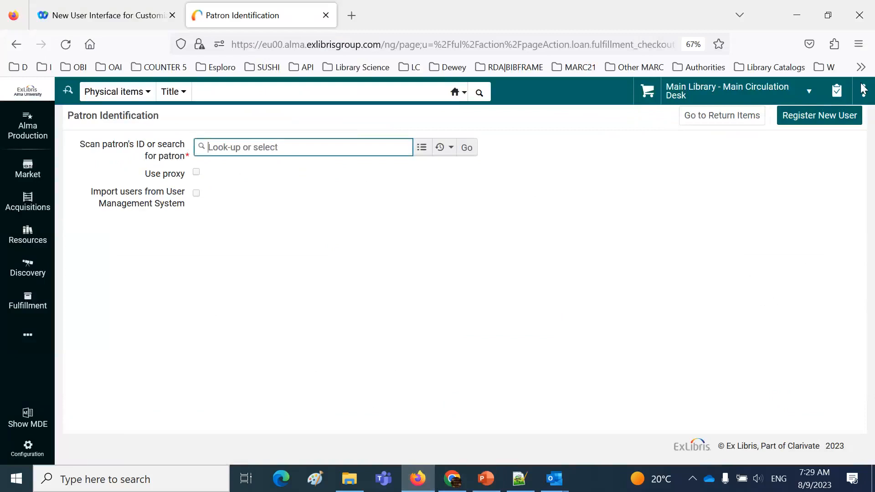
left_click(817, 116)
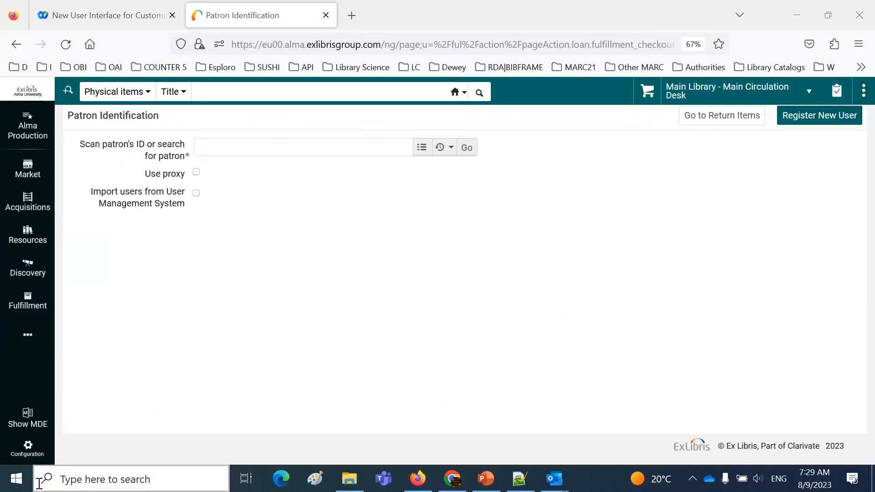
left_click(28, 449)
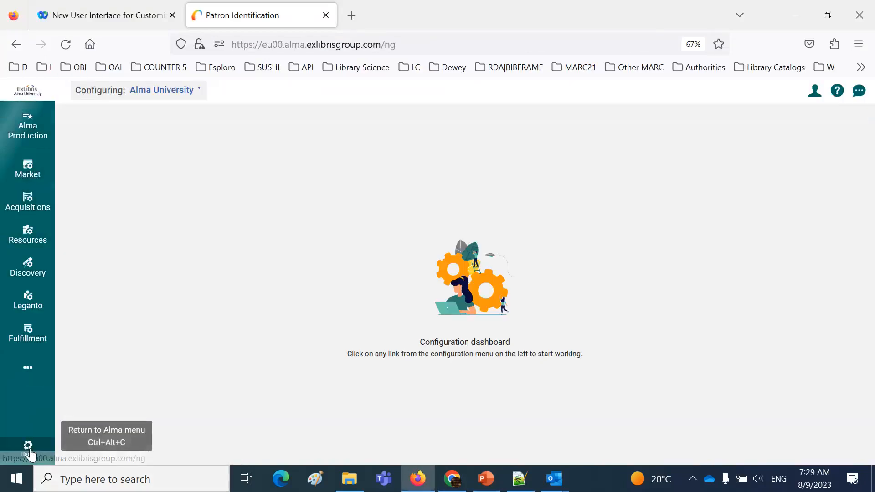
left_click(26, 373)
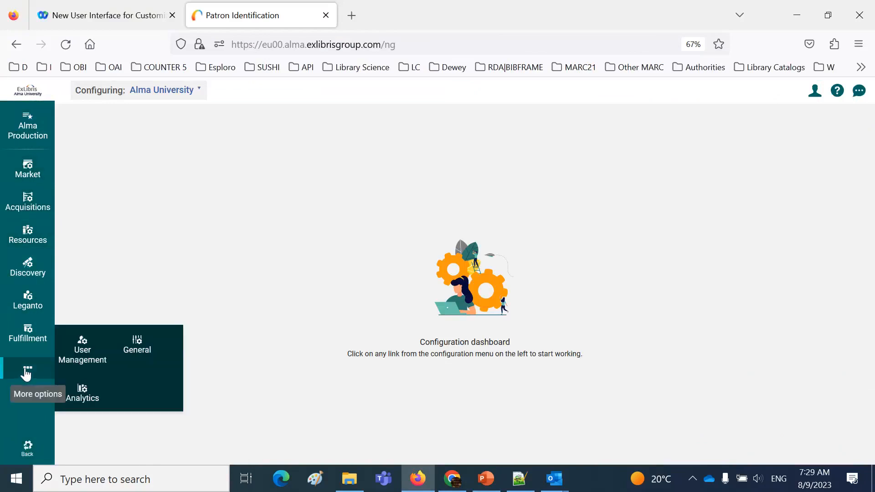
left_click(133, 357)
left_click(230, 322)
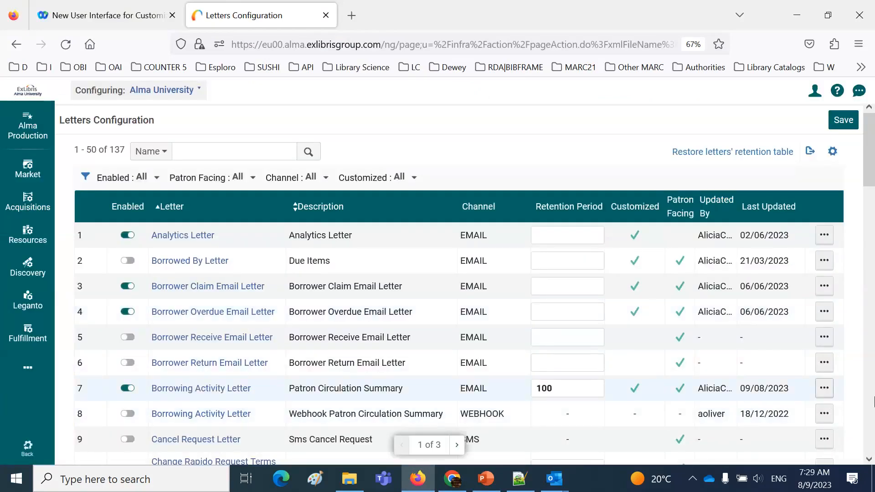
Open the EMAIL-channel Borrowing Activity Letter for editing and expand its XSL editor to full width
left_click(825, 388)
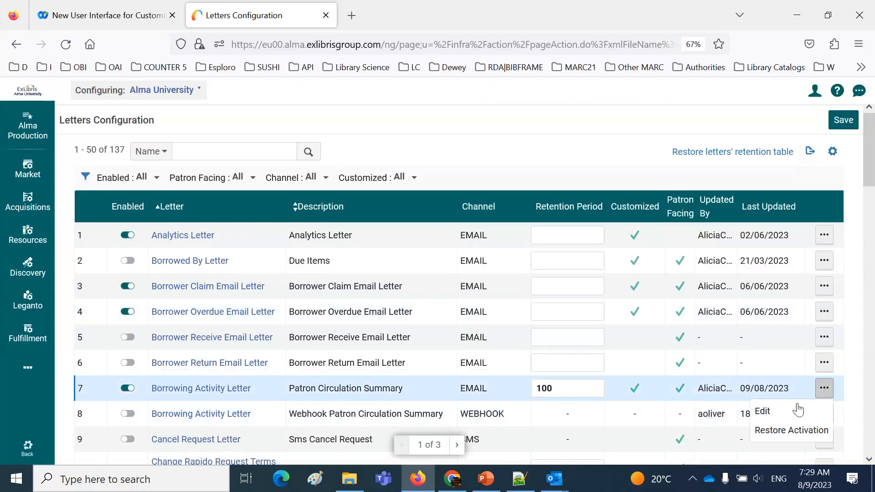
left_click(770, 413)
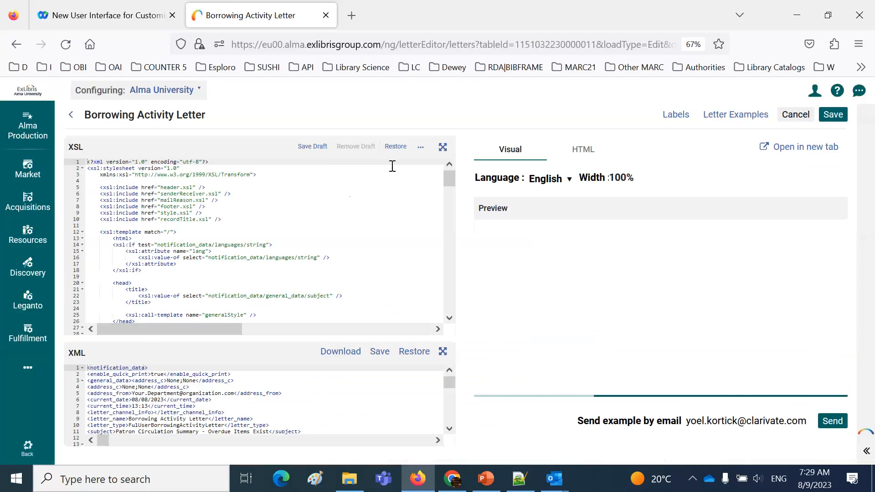
left_click(441, 146)
scroll(364, 297, "down", 4)
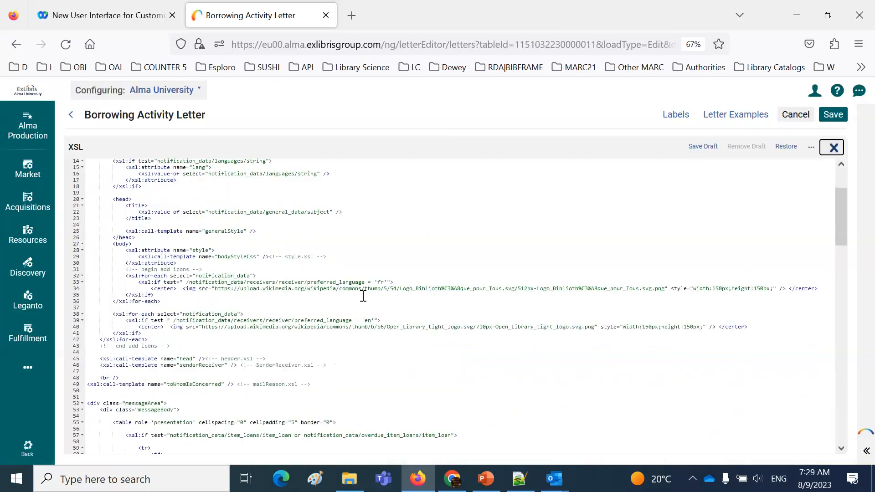
scroll(363, 296, "down", 6)
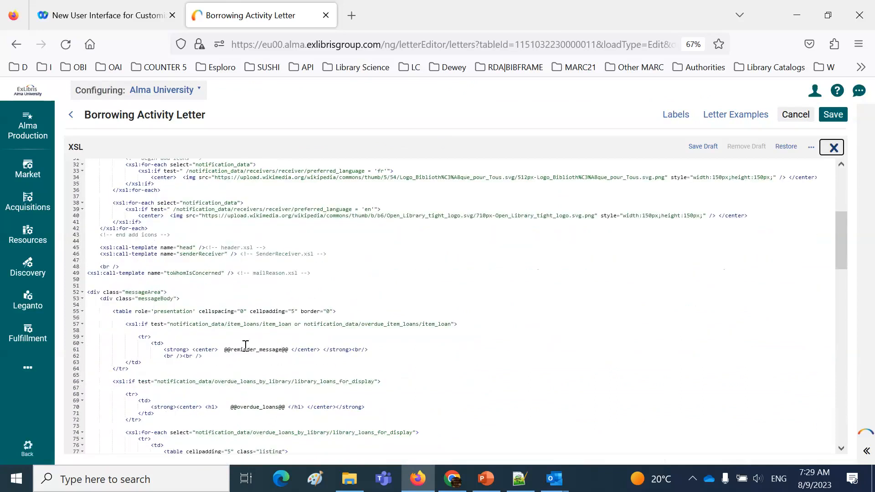
left_click_drag(225, 349, 290, 350)
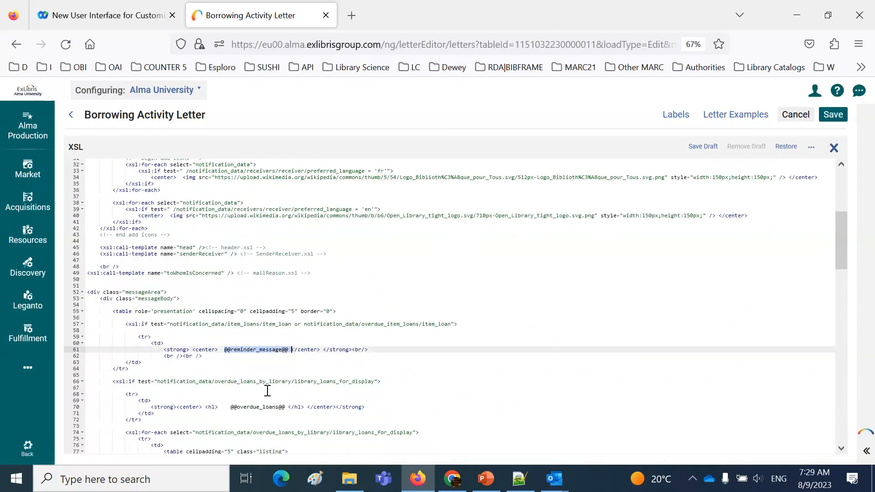
left_click_drag(231, 407, 288, 408)
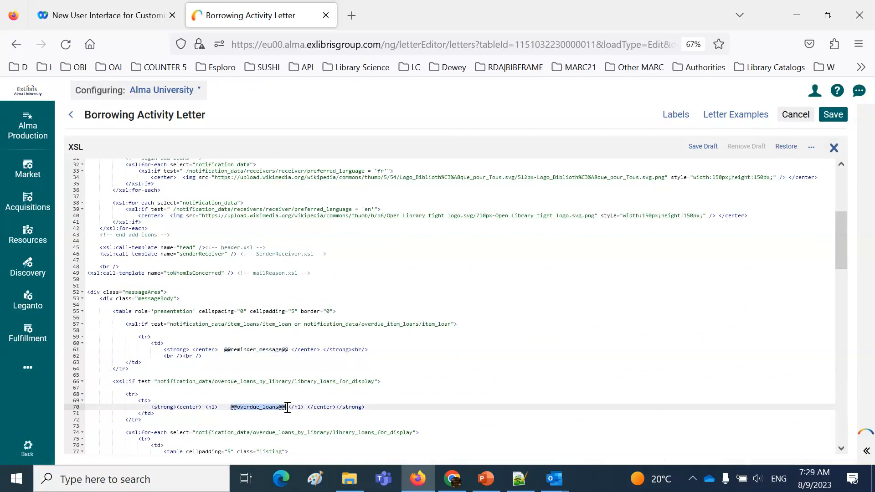
scroll(287, 408, "down", 6)
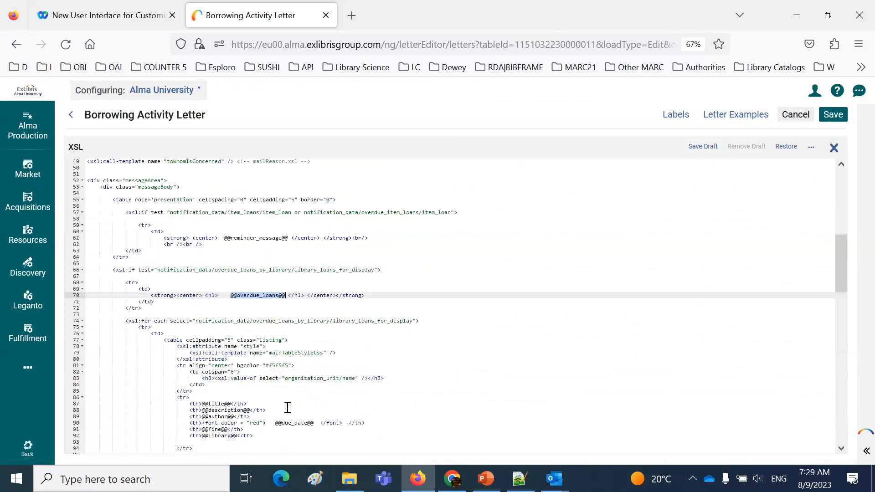
scroll(288, 408, "down", 3)
left_click_drag(278, 367, 319, 368)
left_click(213, 349)
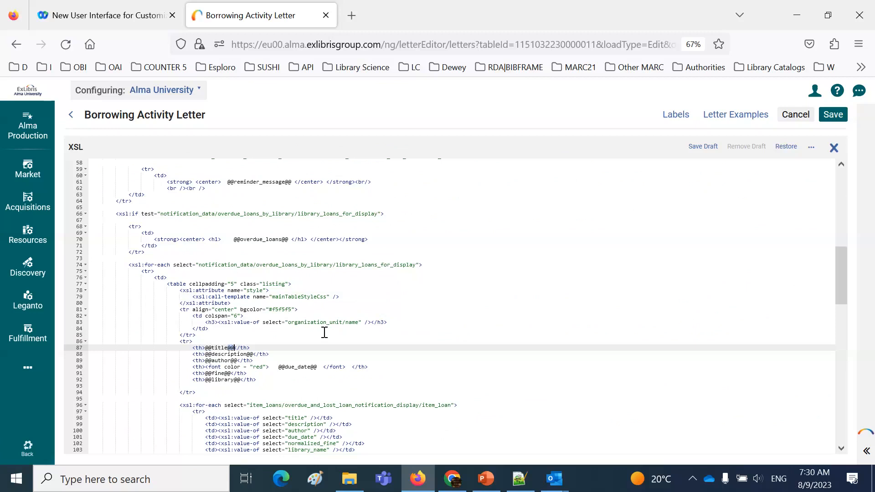
scroll(324, 333, "down", 2)
scroll(325, 334, "down", 4)
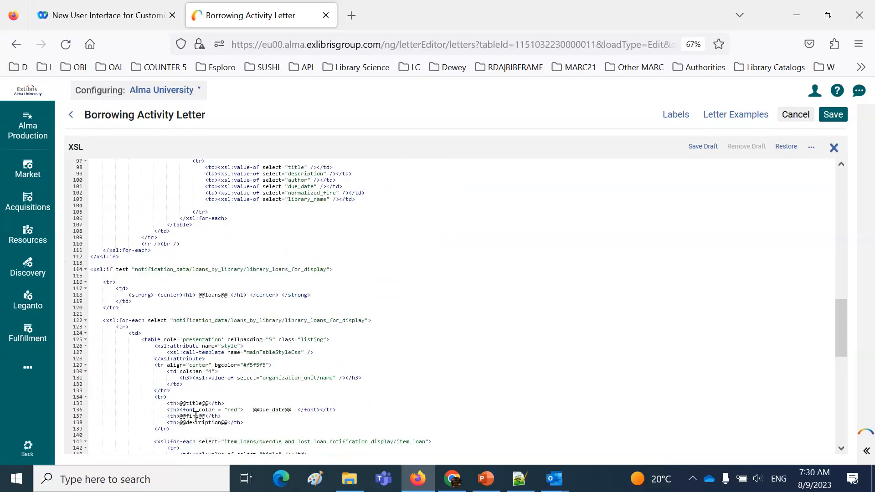
scroll(519, 342, "up", 2)
scroll(405, 282, "up", 2)
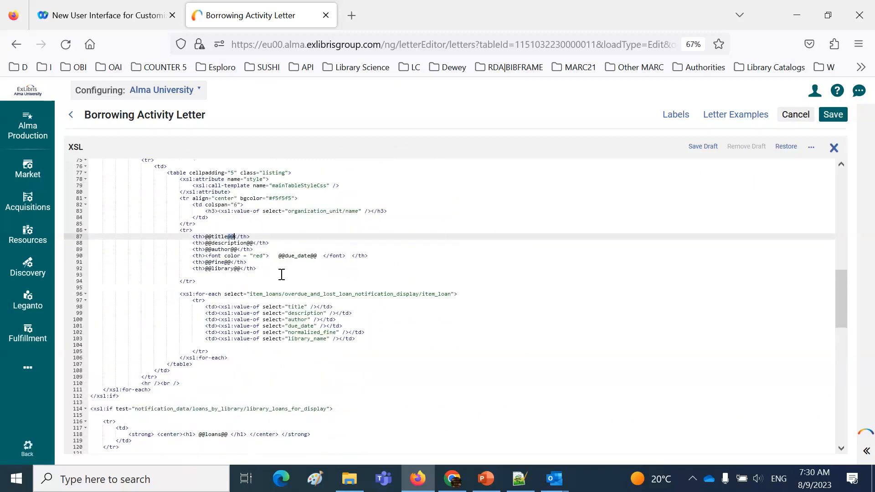
scroll(281, 274, "up", 2)
scroll(280, 273, "up", 9)
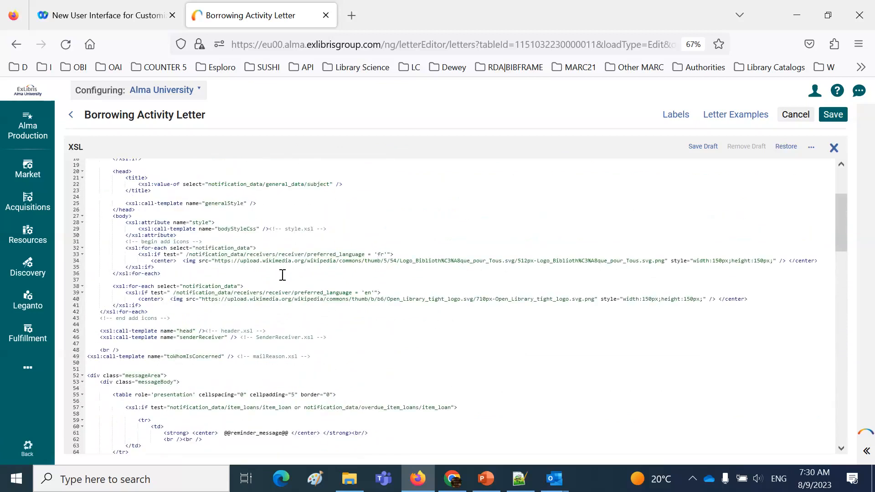
scroll(283, 275, "down", 8)
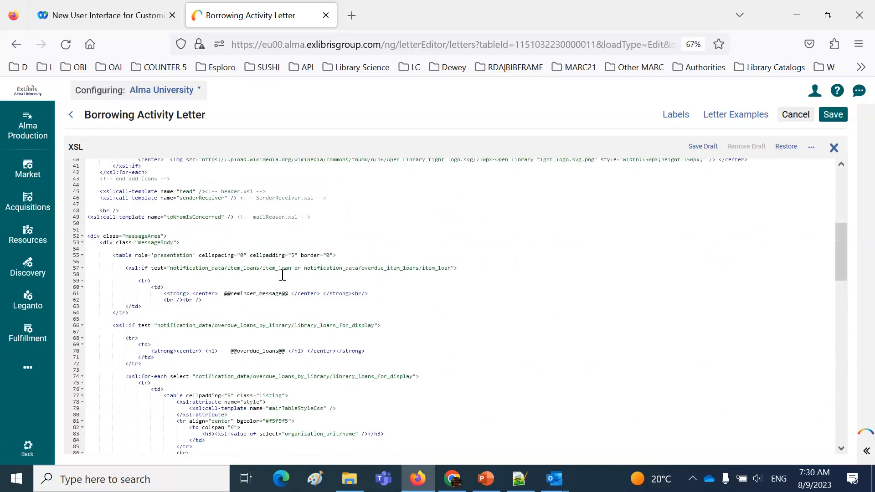
scroll(281, 274, "down", 4)
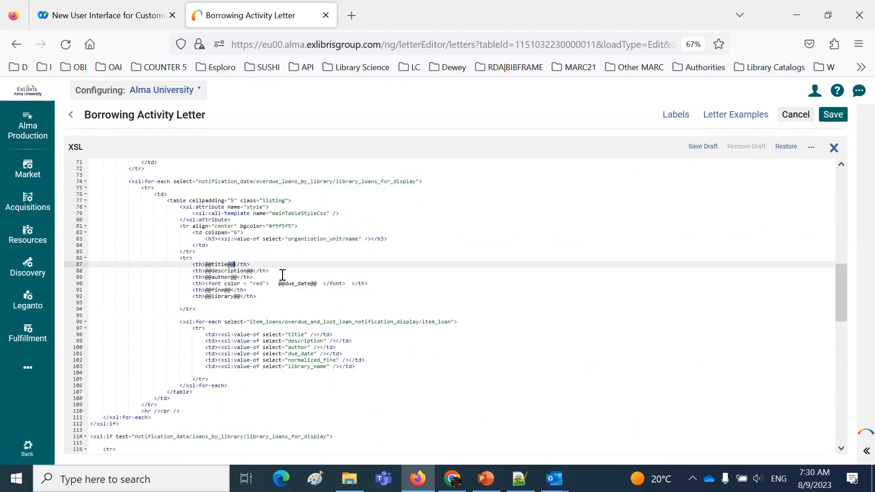
left_click_drag(205, 208, 235, 209)
key("ctrl+c")
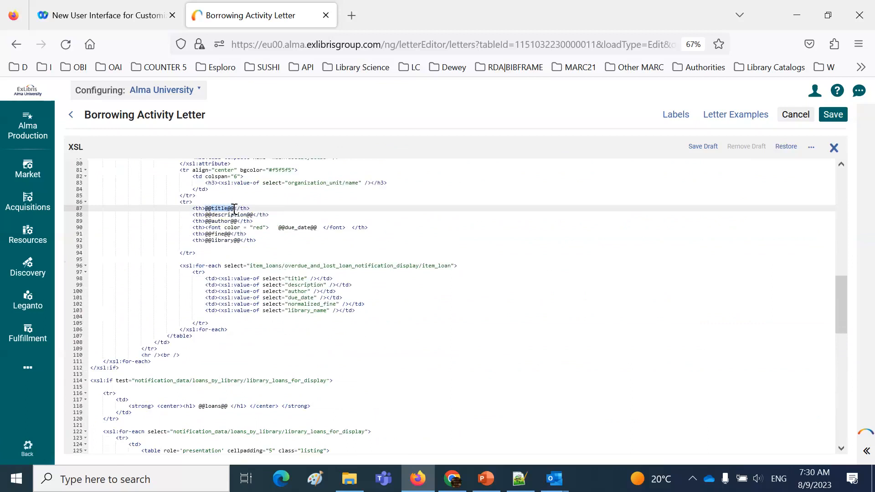
left_click(710, 190)
left_click(707, 177)
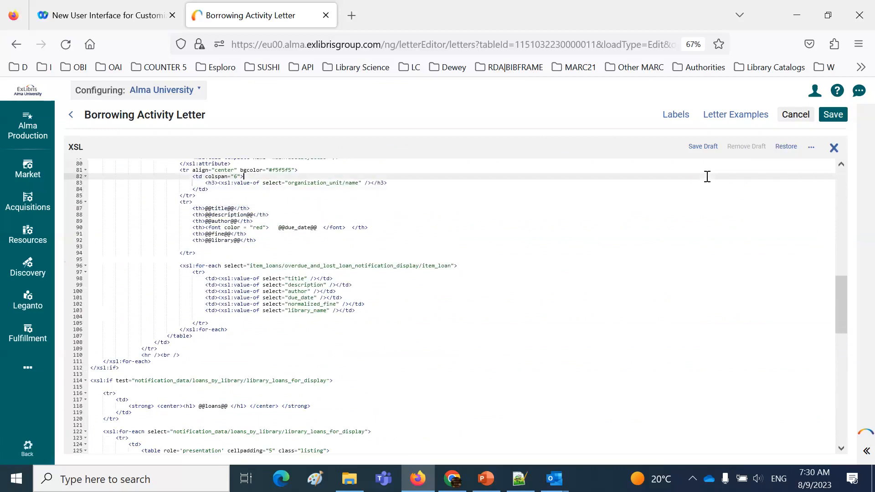
key("ctrl+f")
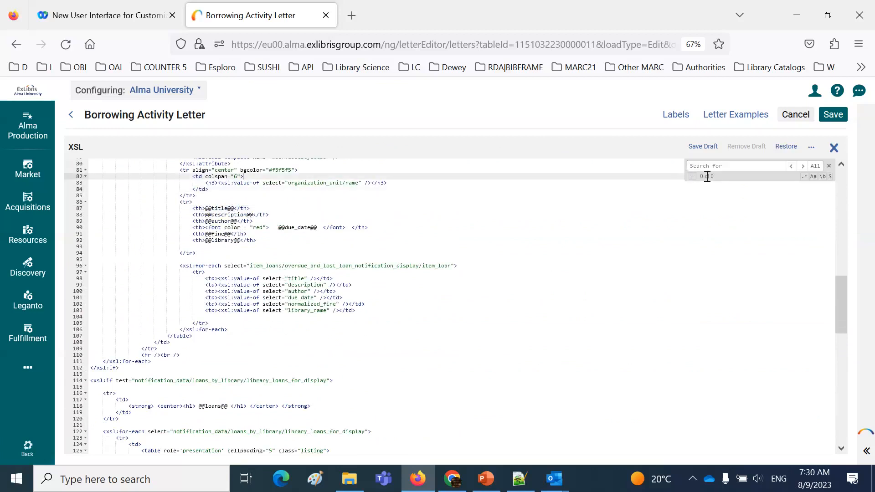
key("ctrl+v")
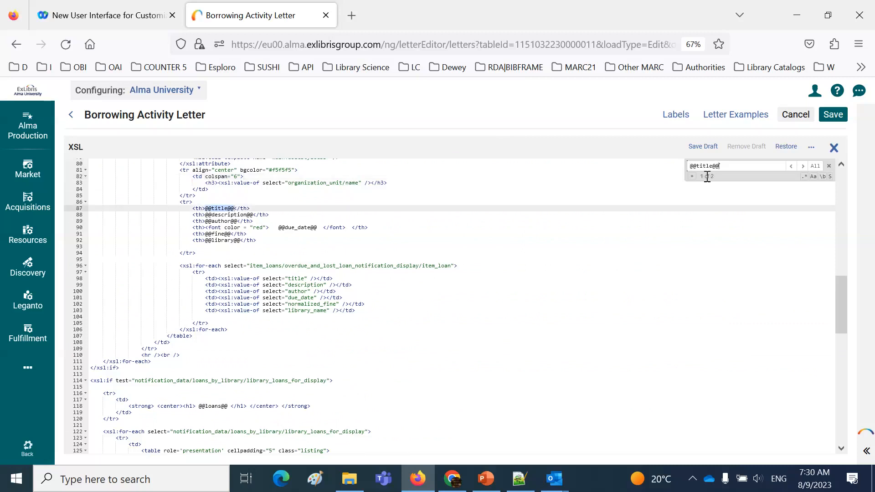
key("Return")
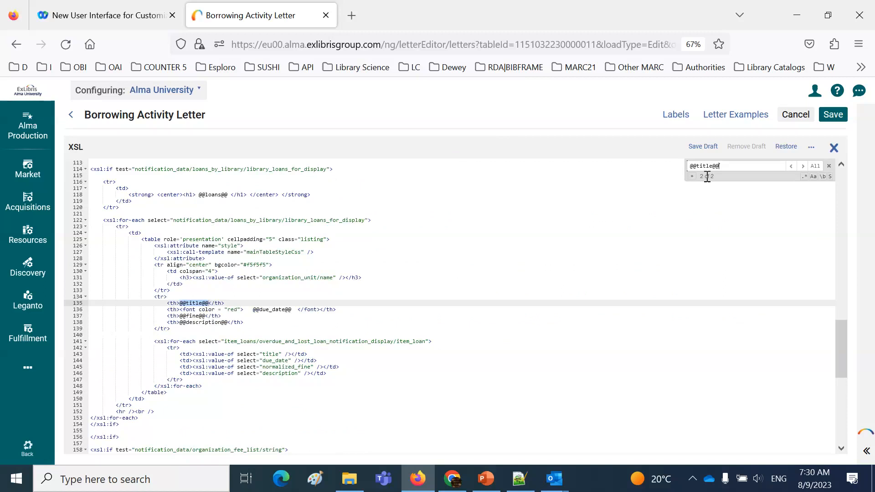
scroll(426, 264, "up", 4)
scroll(426, 263, "down", 1)
scroll(426, 263, "up", 6)
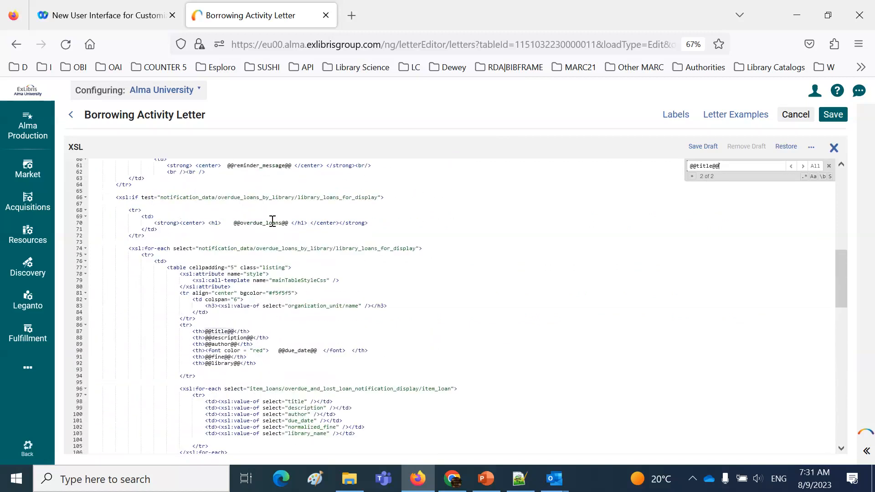
left_click(834, 147)
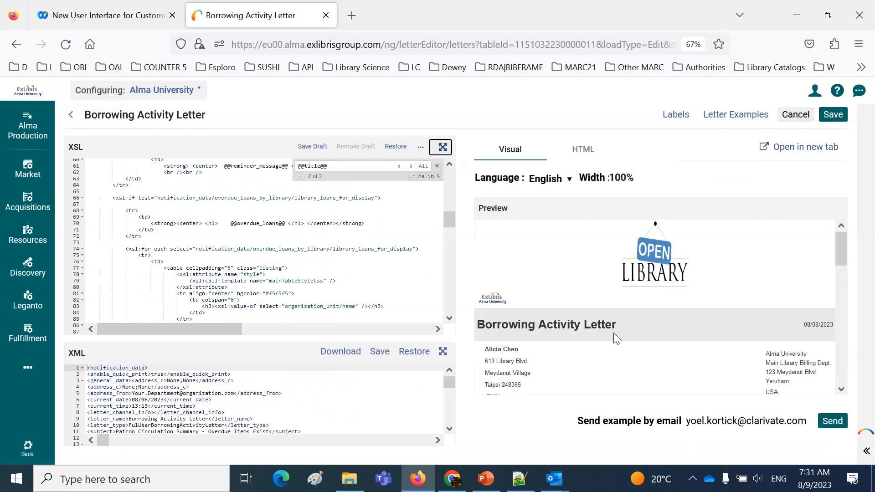
scroll(346, 291, "up", 3)
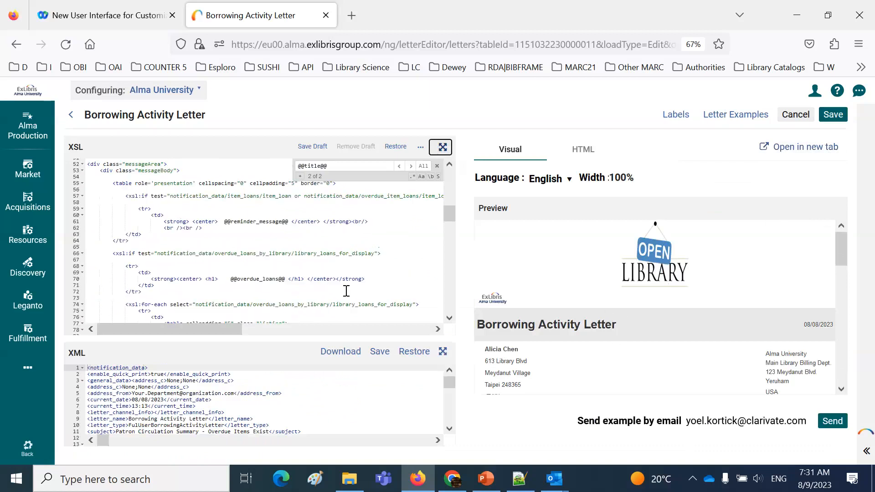
left_click_drag(231, 283, 286, 279)
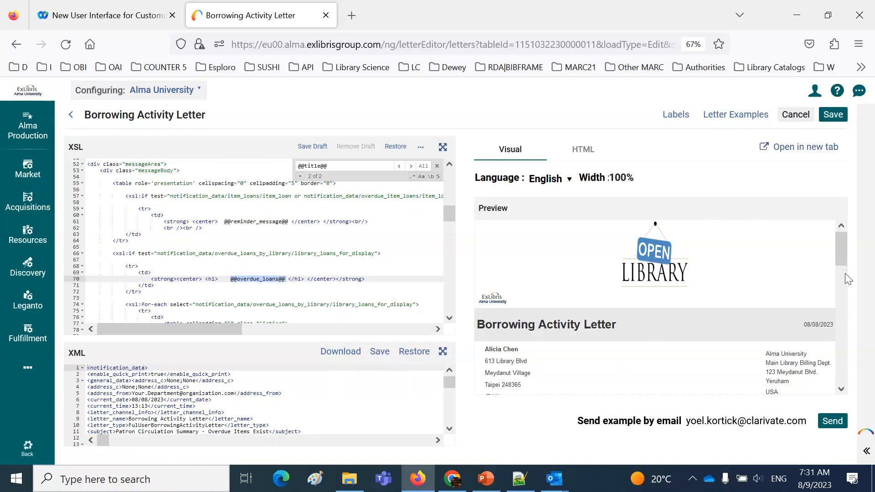
left_click(842, 390)
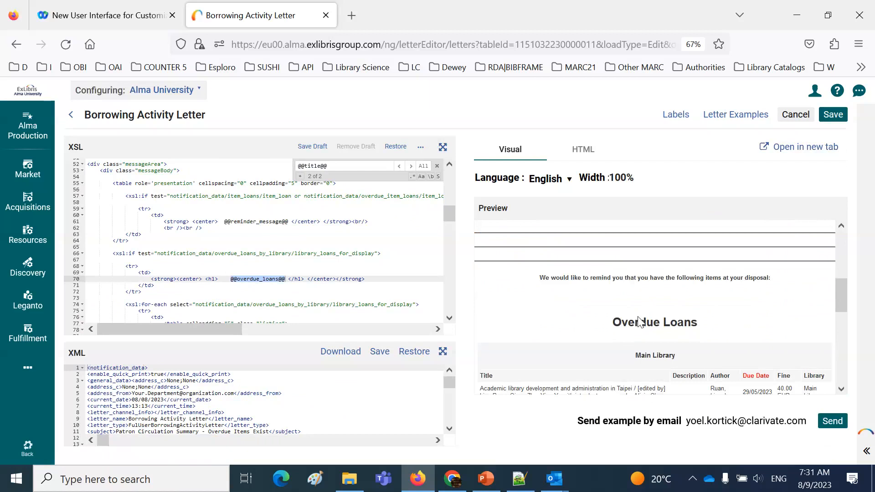
scroll(278, 300, "down", 4)
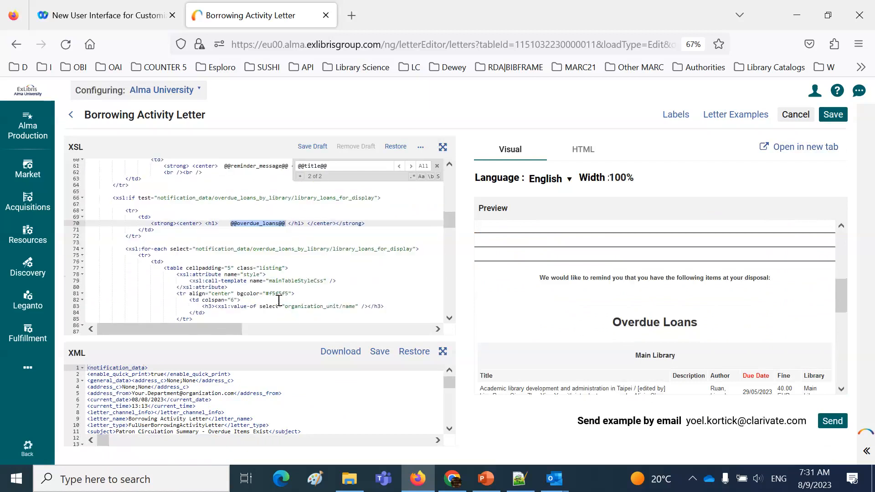
scroll(279, 300, "down", 1)
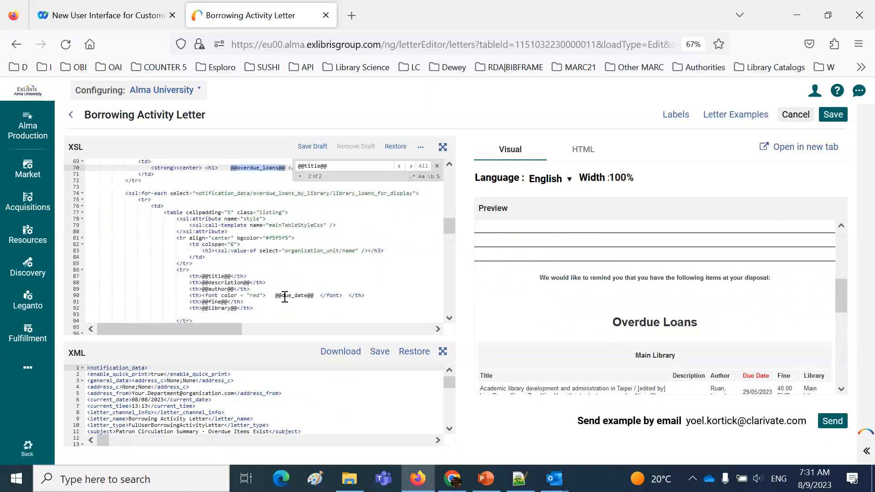
left_click_drag(281, 295, 309, 296)
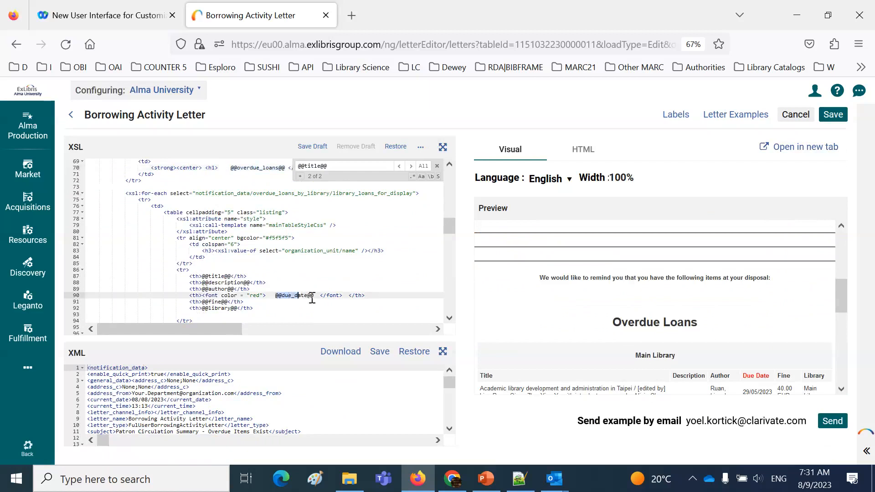
left_click_drag(743, 376, 773, 382)
left_click(279, 295)
left_click_drag(275, 296, 316, 296)
type("Return")
type("by this date")
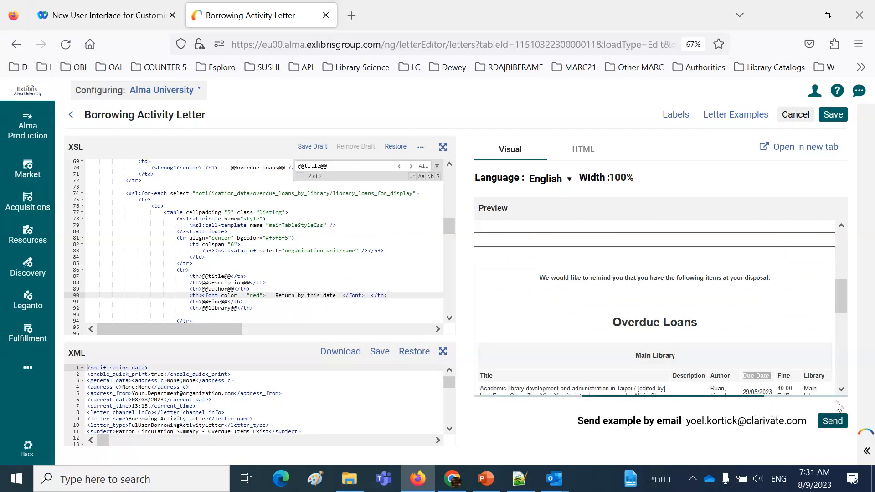
scroll(813, 340, "down", 5)
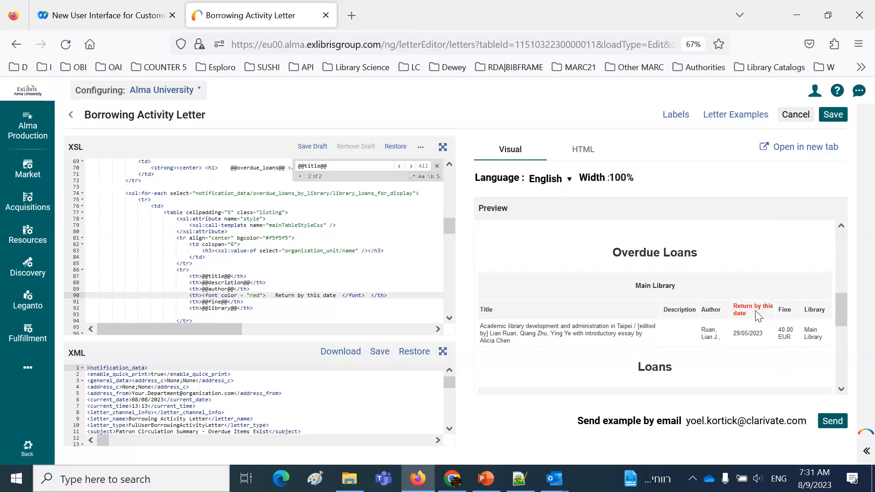
key("ctrl+z")
key("ctrl+z")
key("ctrl+z")
key("ctrl+z")
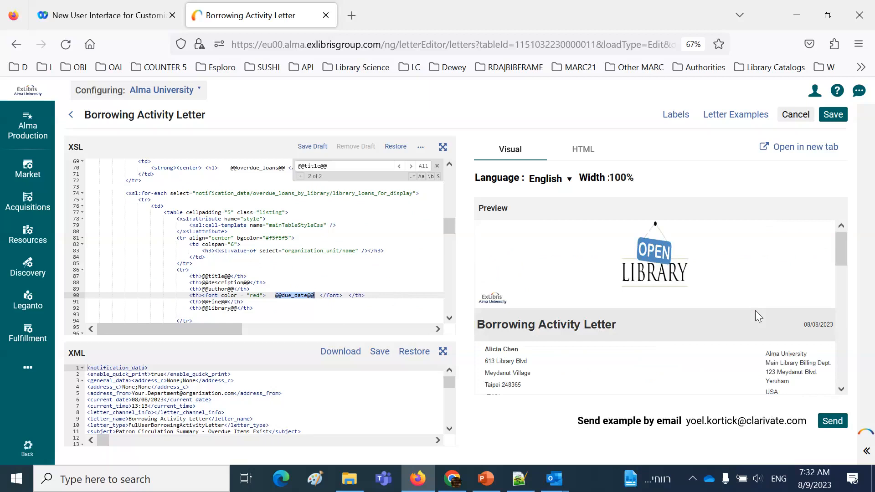
Customize the overdue_loans label of the Borrowing Activity Letter with the description "Items you have past the due date"
left_click(674, 116)
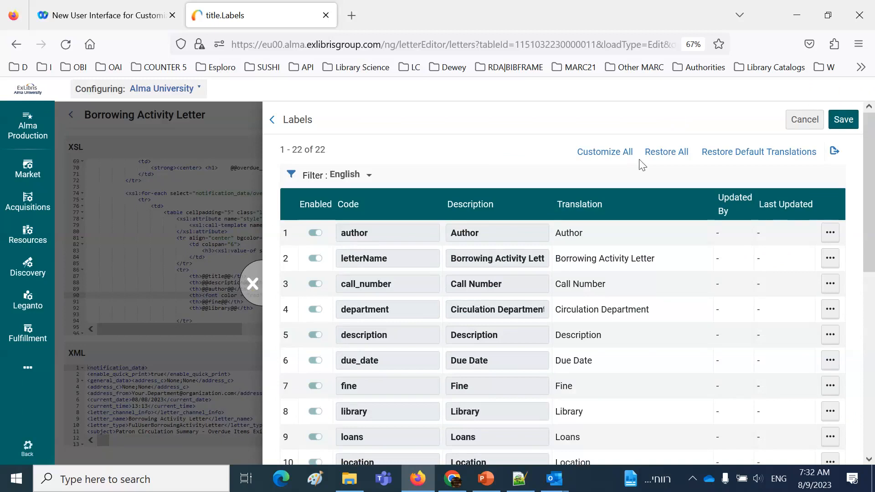
scroll(515, 301, "down", 3)
scroll(515, 301, "down", 2)
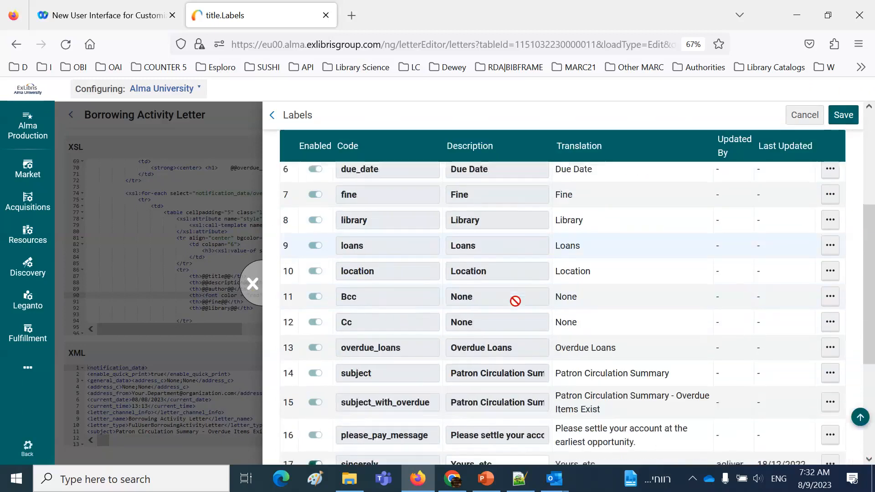
left_click(830, 342)
left_click(803, 365)
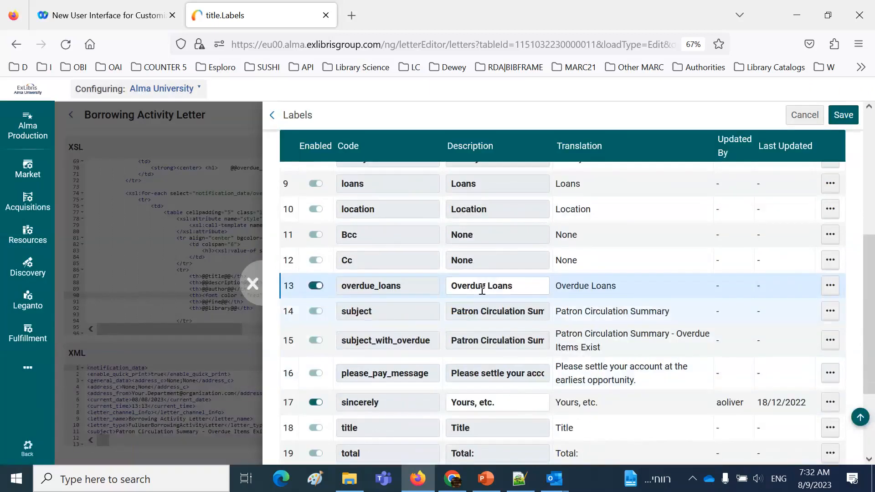
double_click(482, 286)
key("ctrl+a")
type("Items yo")
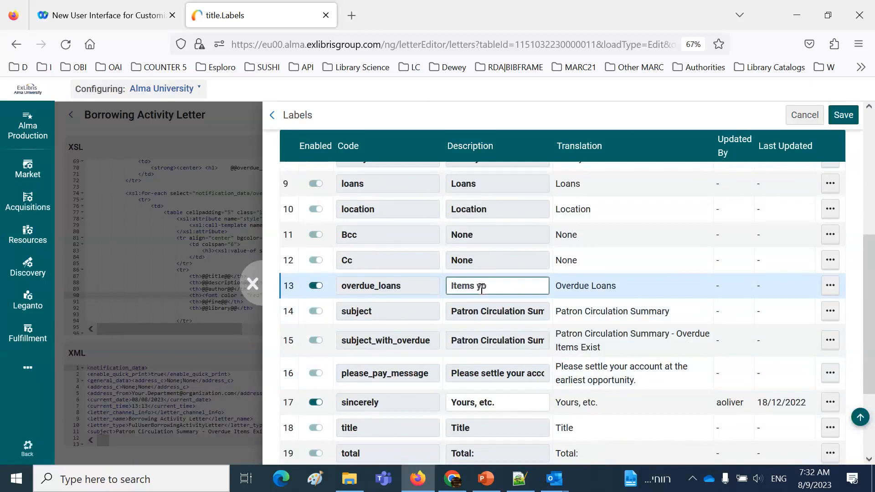
type("u have past the due date")
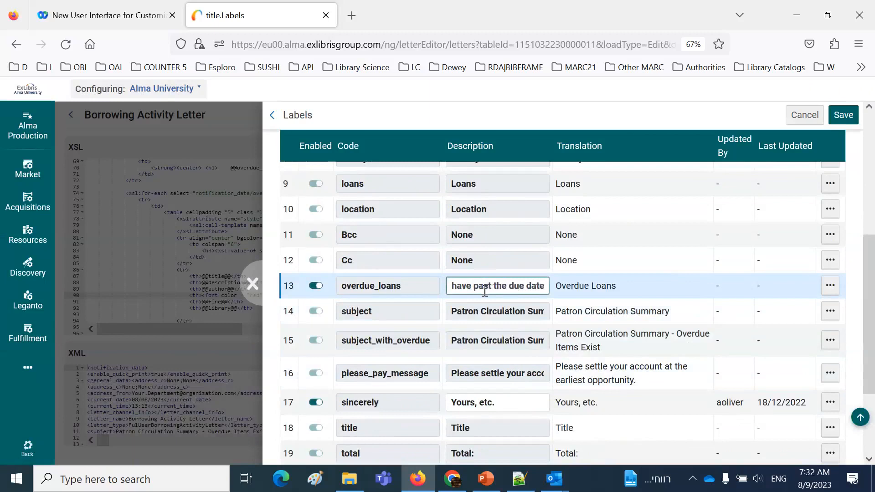
Customize the due_date label with the description "Return By" and save the label changes
scroll(485, 294, "down", 2)
scroll(483, 290, "down", 2)
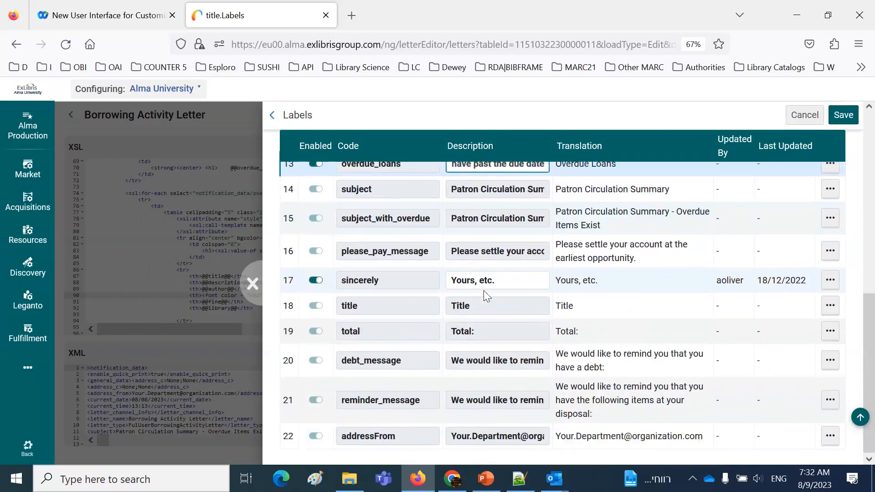
scroll(483, 291, "up", 10)
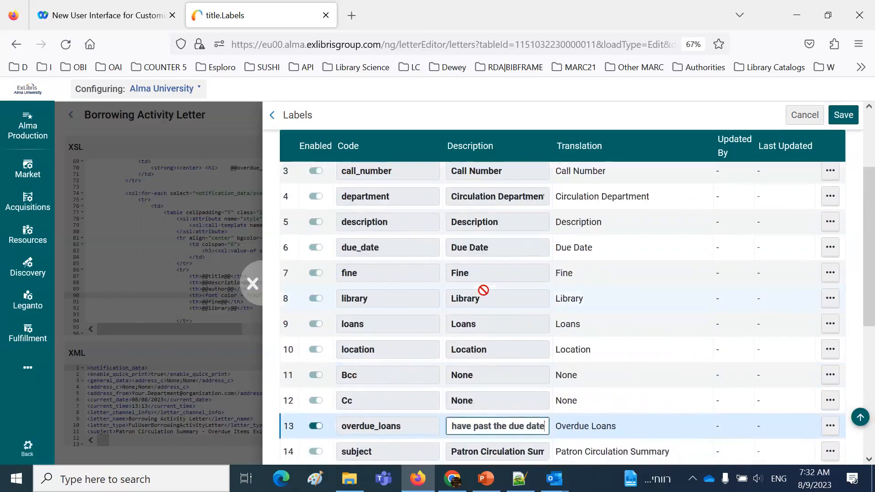
left_click(830, 361)
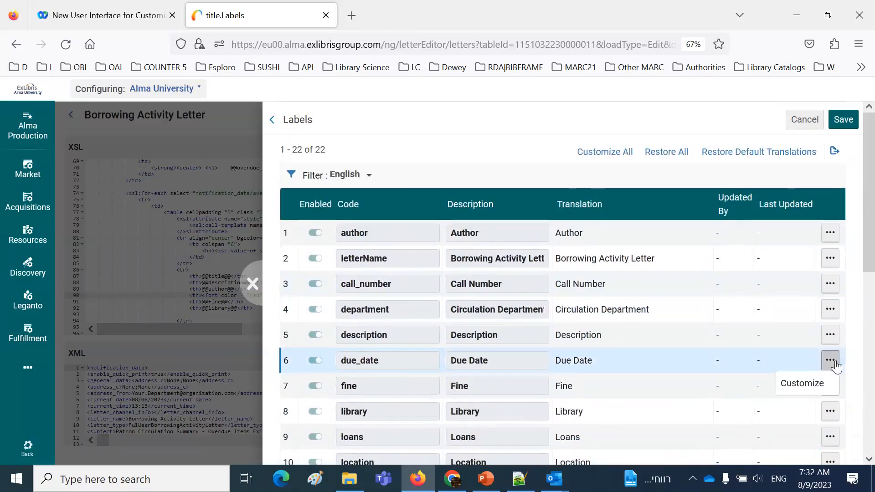
left_click(800, 385)
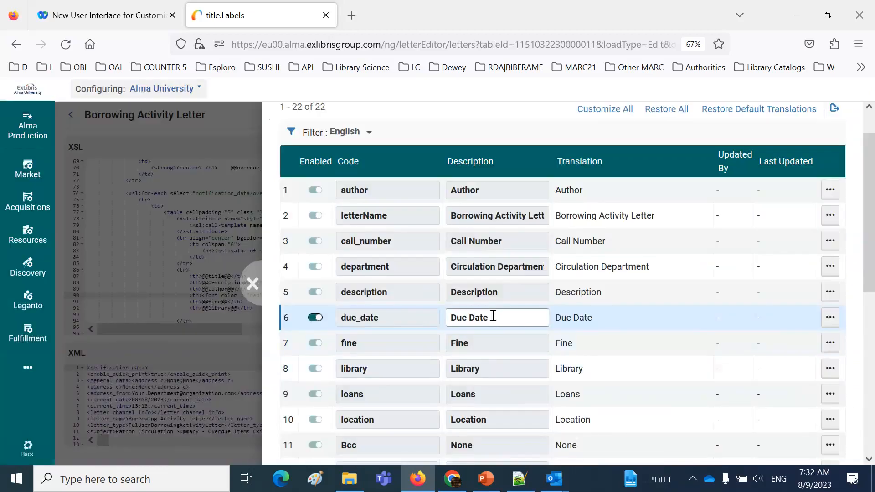
left_click_drag(492, 317, 448, 321)
type("R")
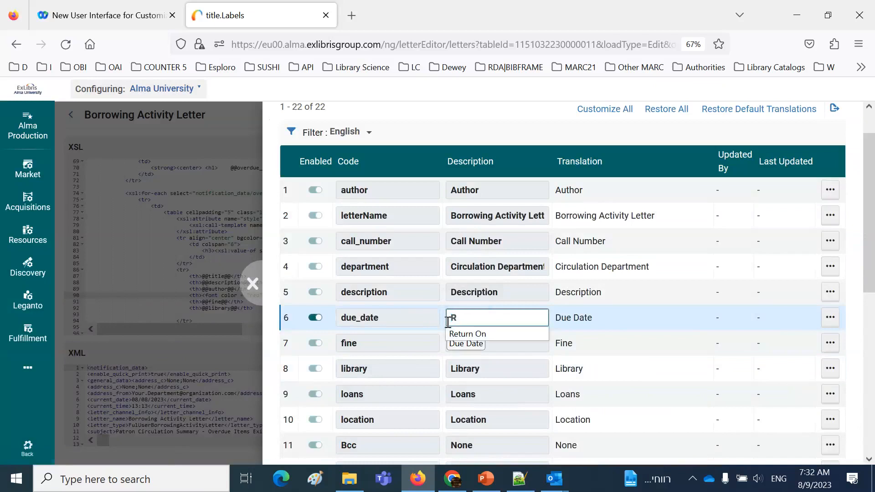
type("eturn")
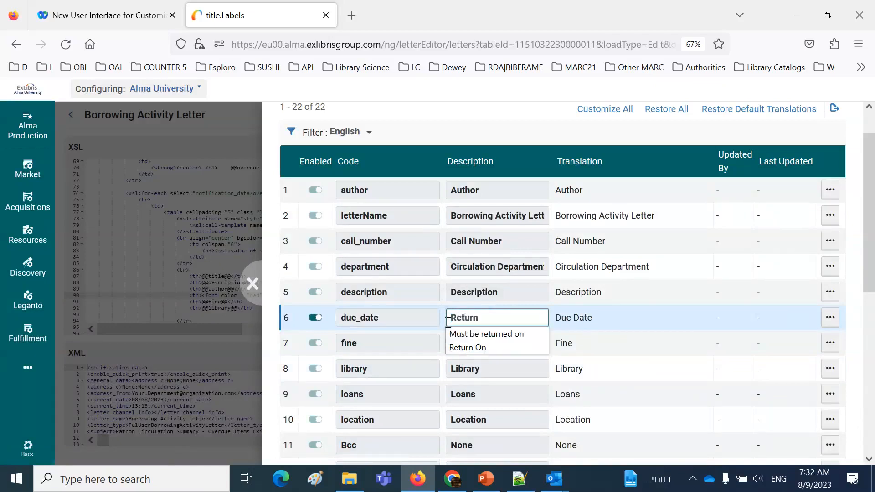
type(" By")
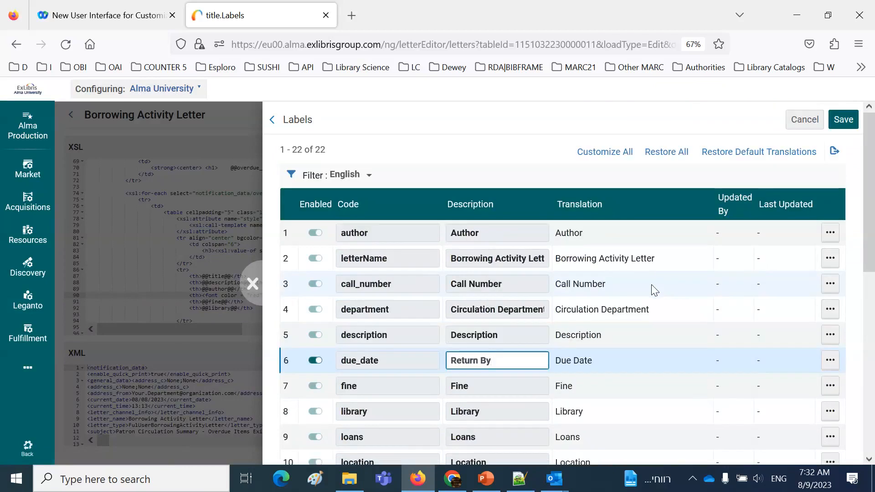
left_click(844, 121)
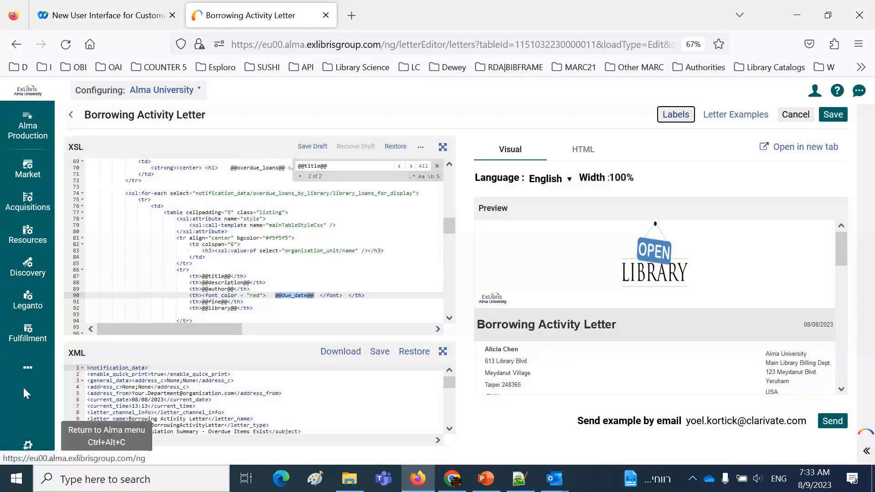
Return to the letters configuration list and reopen the email version of the Borrowing Activity Letter for editing
left_click(27, 367)
left_click(143, 352)
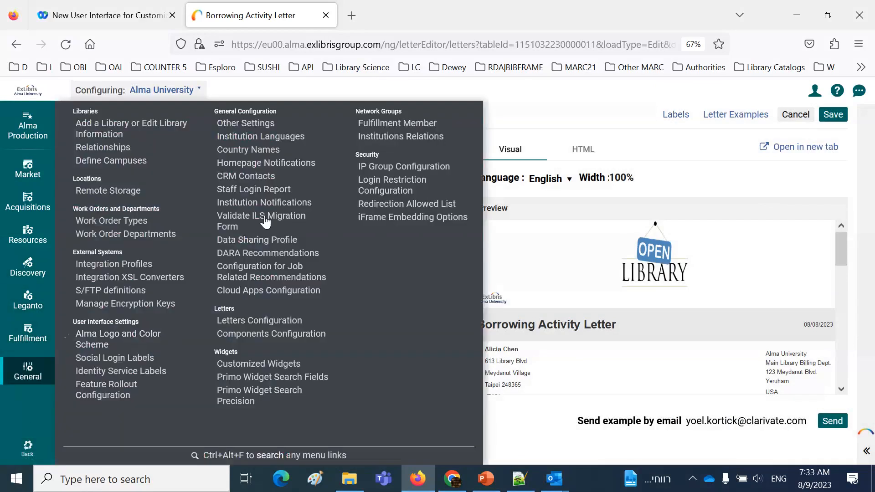
left_click(263, 320)
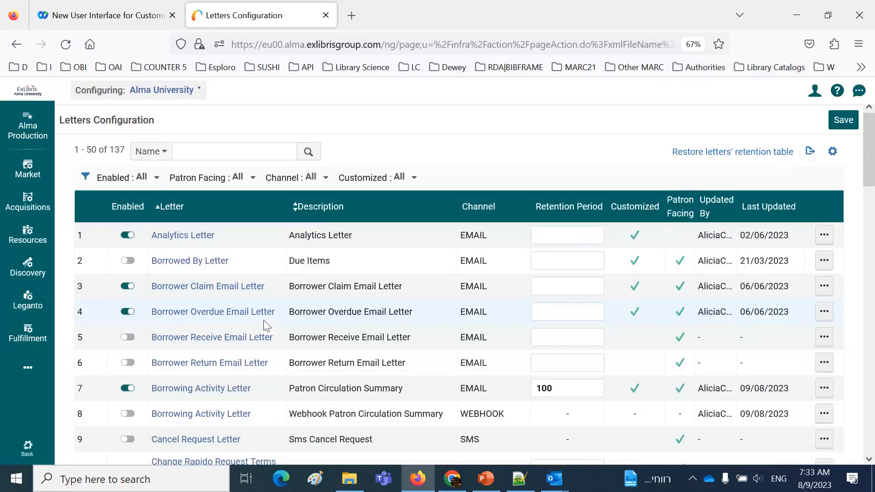
left_click(824, 388)
left_click(771, 414)
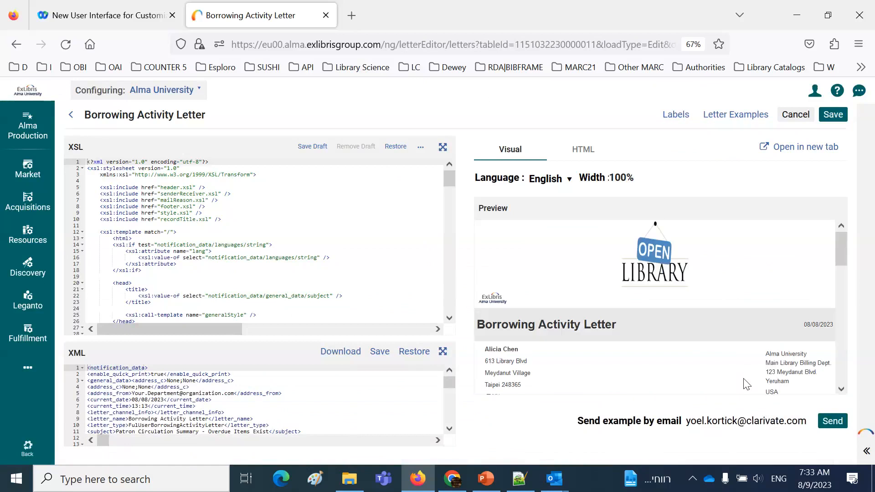
Check the customized overdue loans heading and due date column headings in the letter preview's overdue and loans tables
scroll(843, 391, "down", 5)
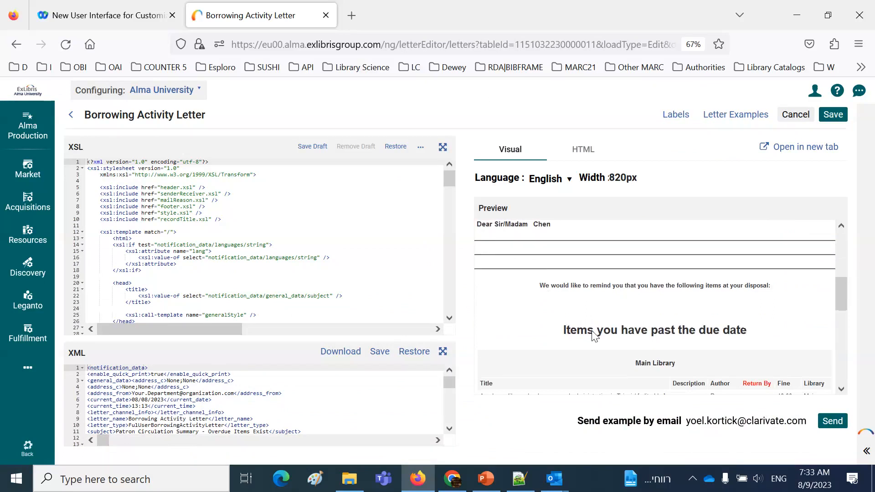
left_click(842, 389)
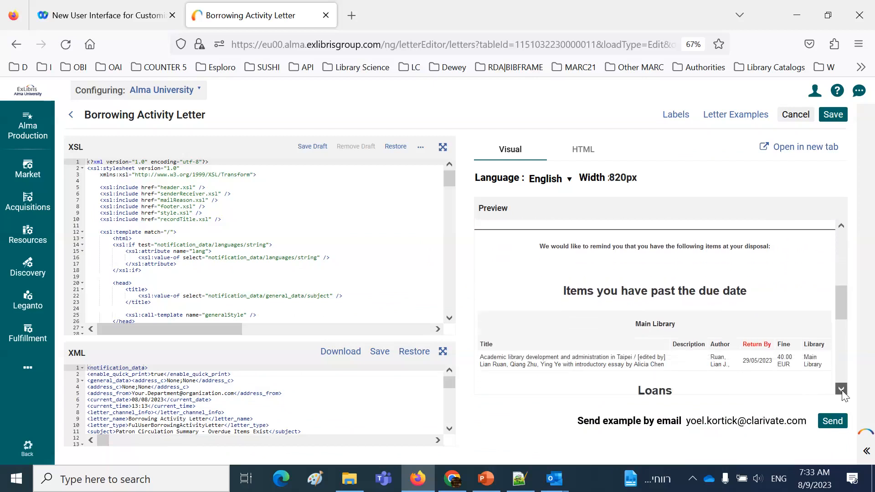
scroll(812, 358, "down", 1)
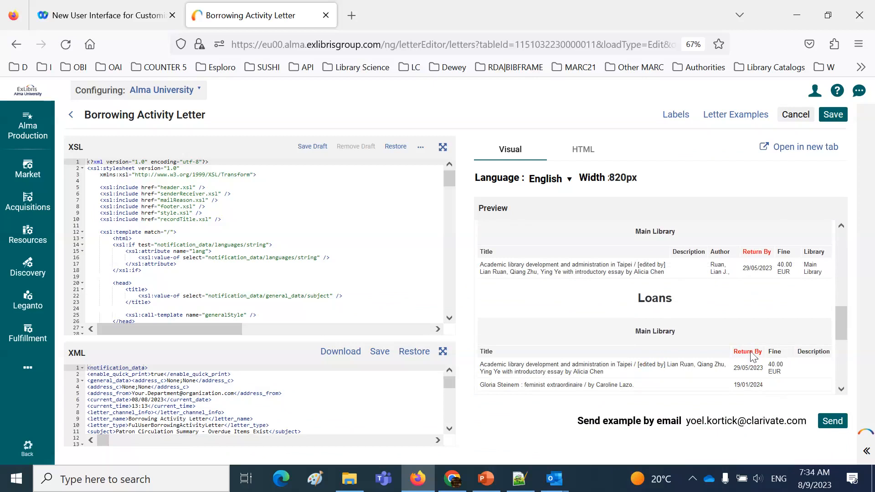
left_click(851, 22)
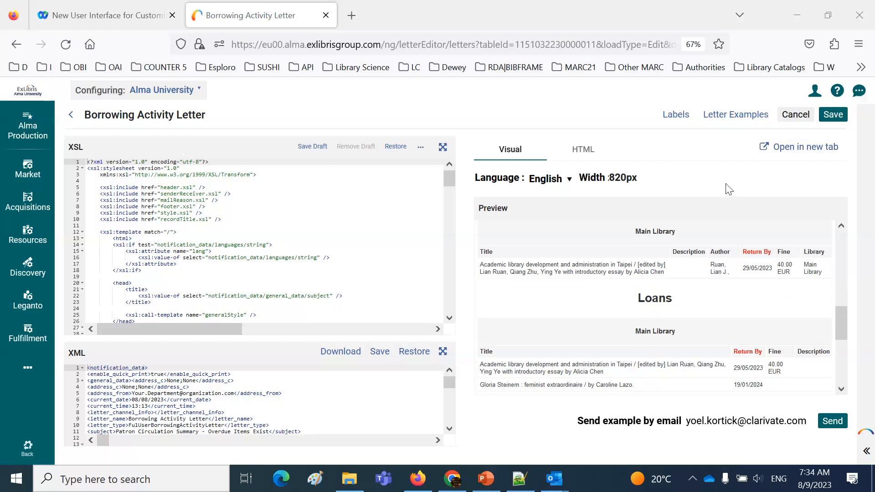
Return to the letters configuration list and open the Collection Contribution Letter for editing
left_click(28, 371)
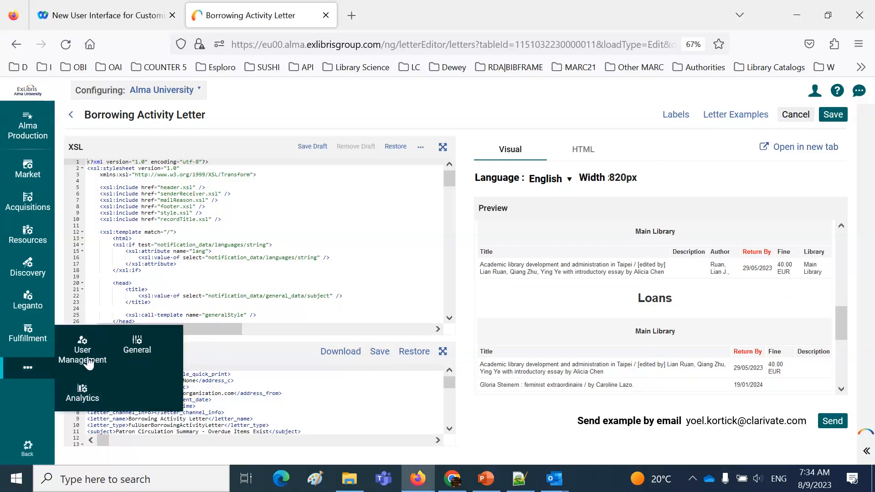
left_click(137, 347)
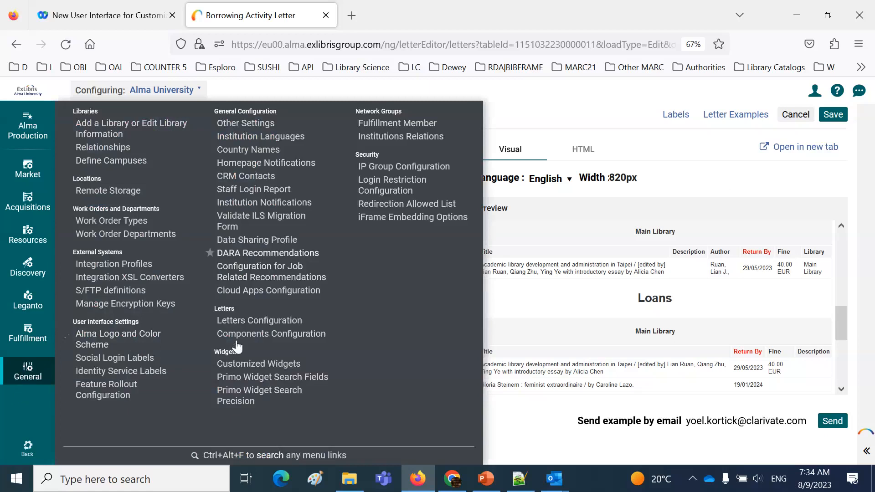
left_click(256, 321)
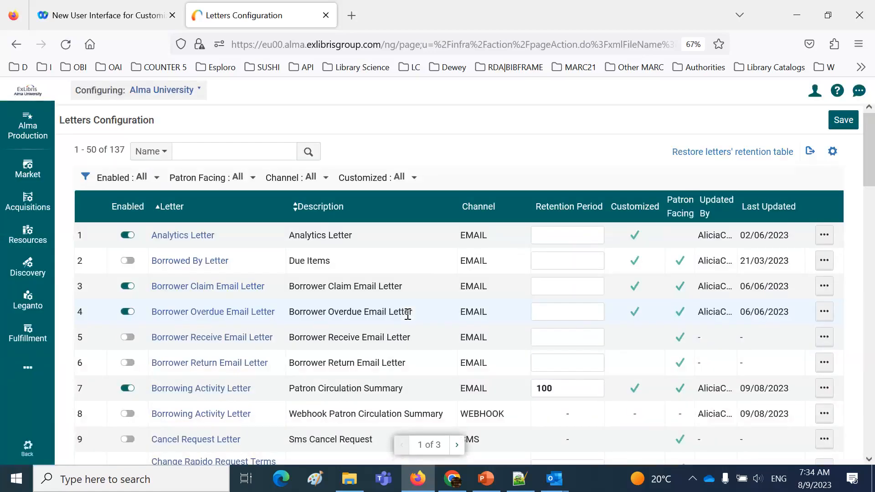
scroll(420, 339, "down", 3)
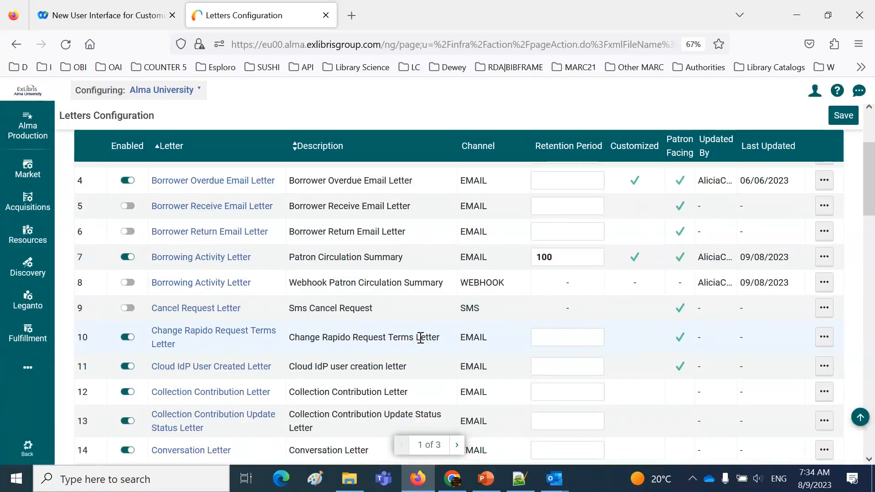
scroll(621, 406, "down", 2)
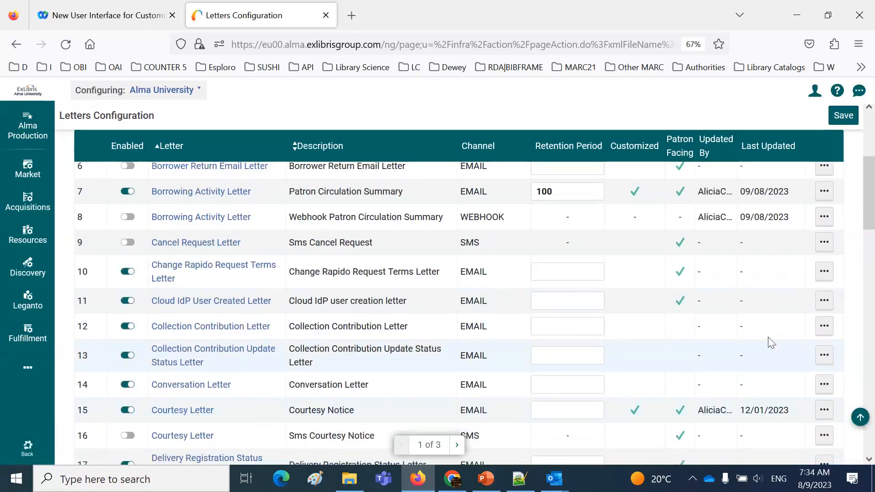
left_click(824, 327)
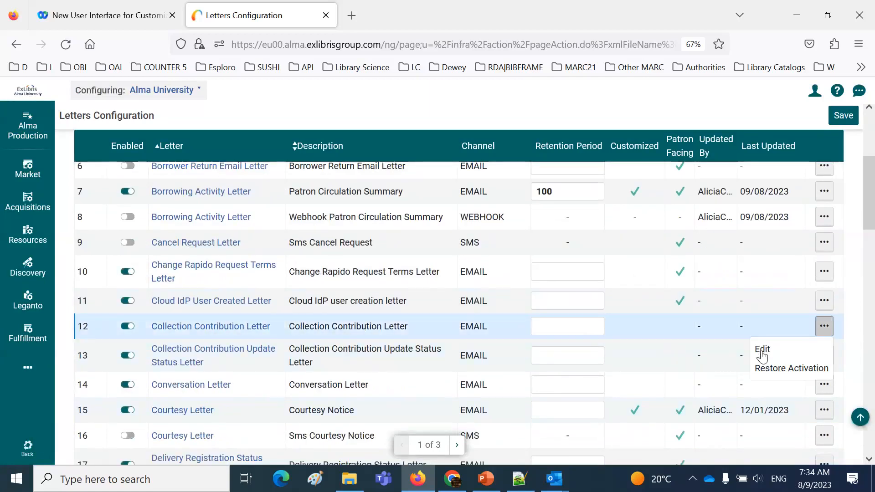
left_click(762, 355)
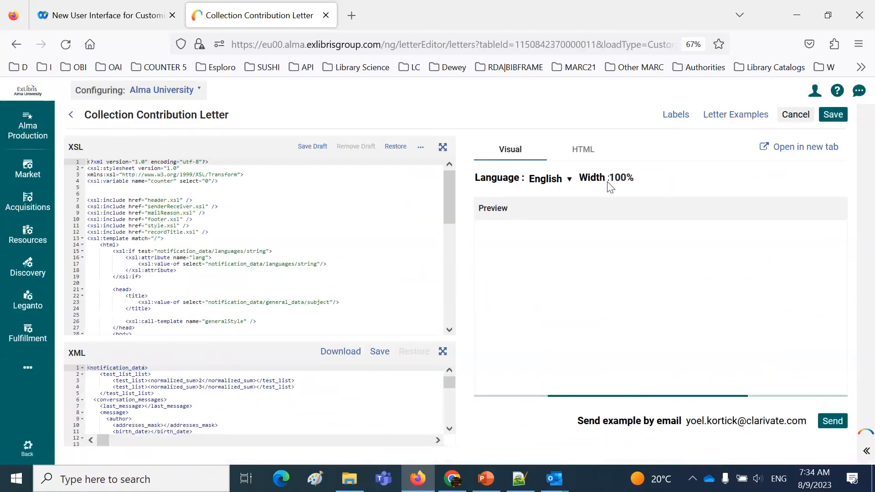
Review the codes and descriptions of the Collection Contribution Letter's labels, then close the list without saving
left_click(675, 117)
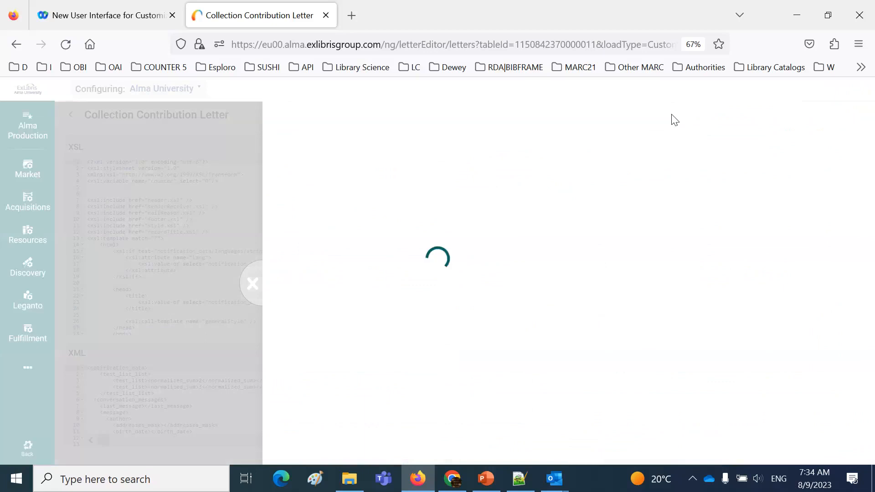
scroll(458, 294, "down", 3)
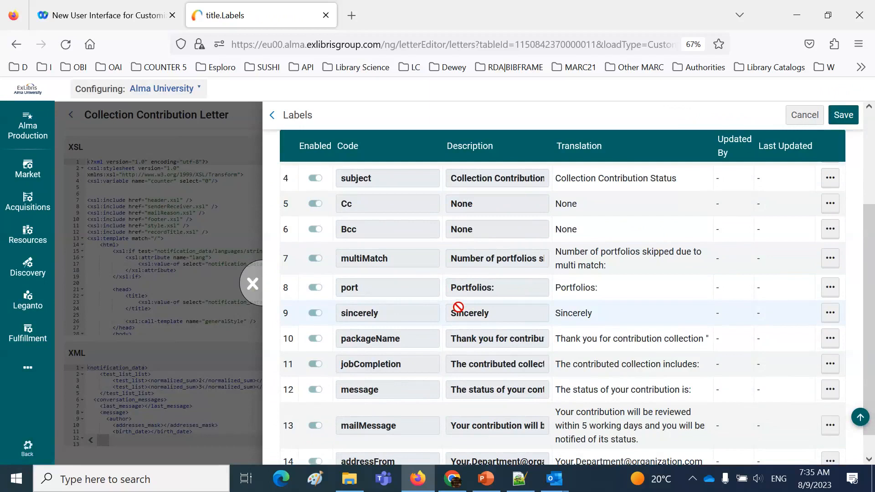
left_click(252, 284)
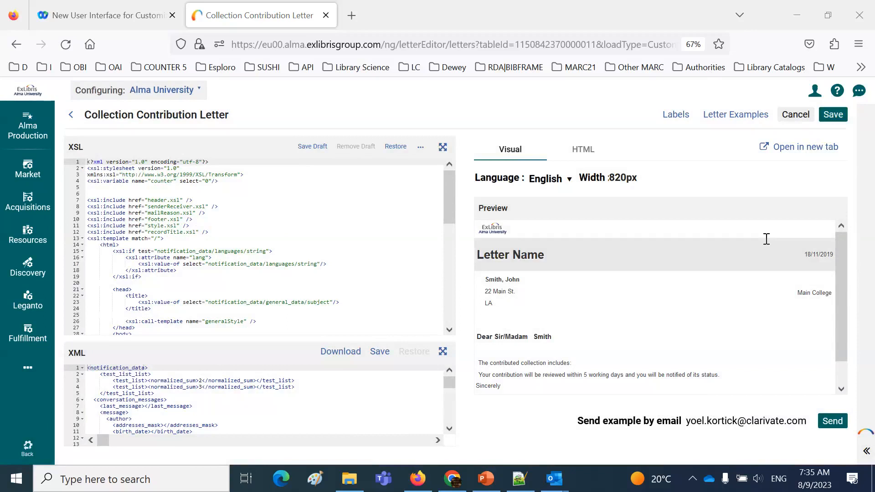
Expand the Collection Contribution Letter's XML and select its entire content
left_click(443, 351)
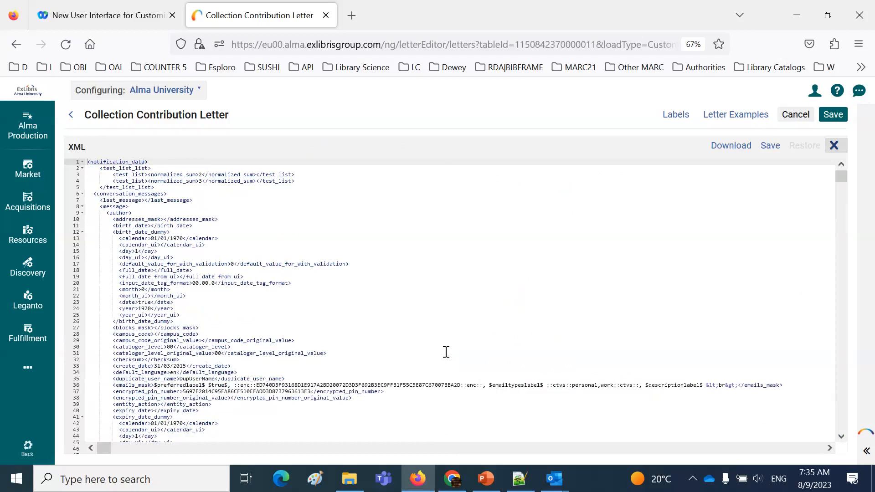
key("ctrl+a")
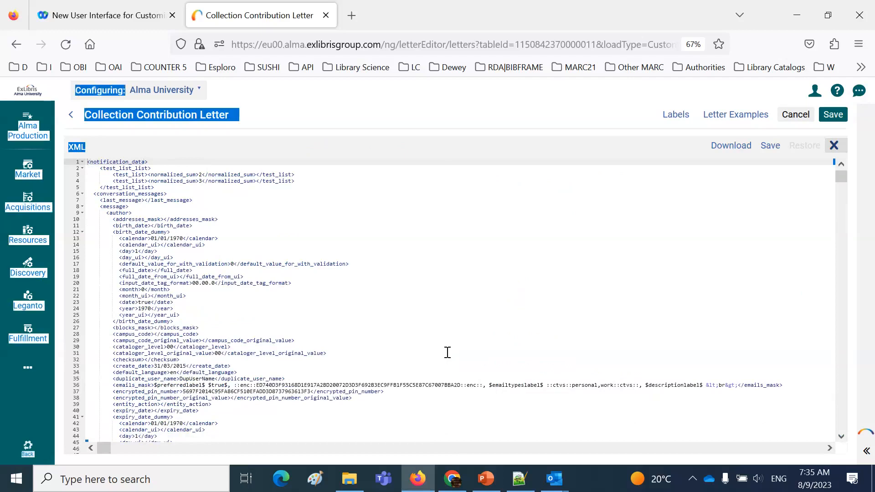
left_click(447, 352)
key("ctrl+a")
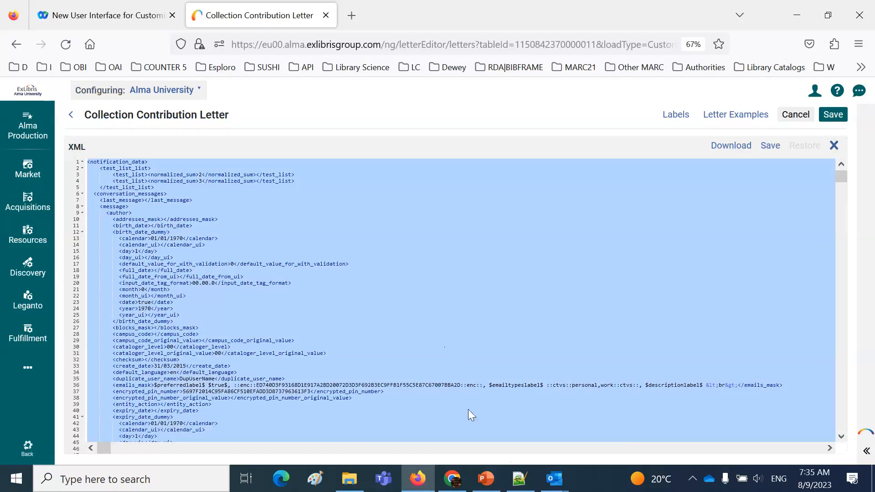
Switch to Notepad++, replace the contents of the file "new 3" with the Collection Contribution Letter's copied XML, and browse it from the beginning
left_click(519, 479)
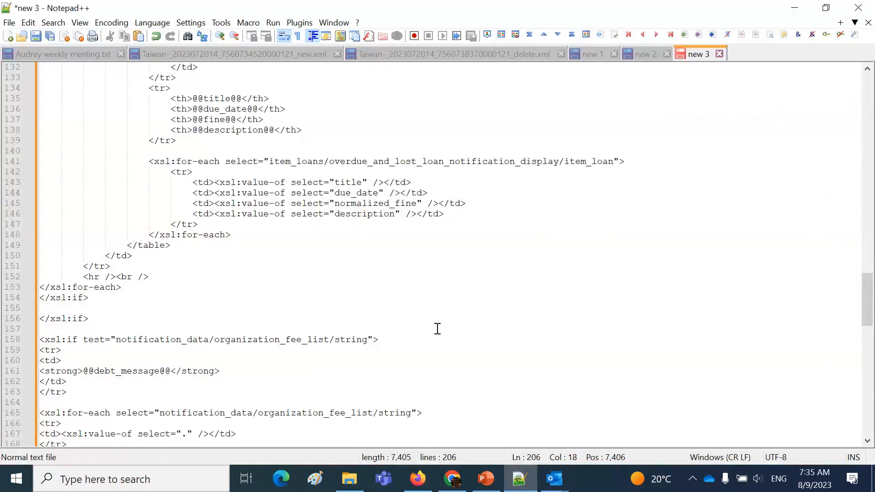
key("ctrl+a")
key("Delete")
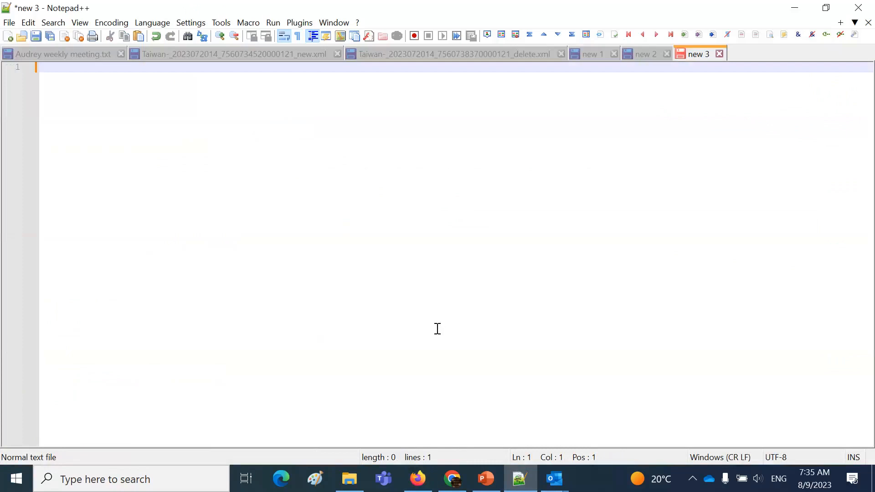
key("ctrl+v")
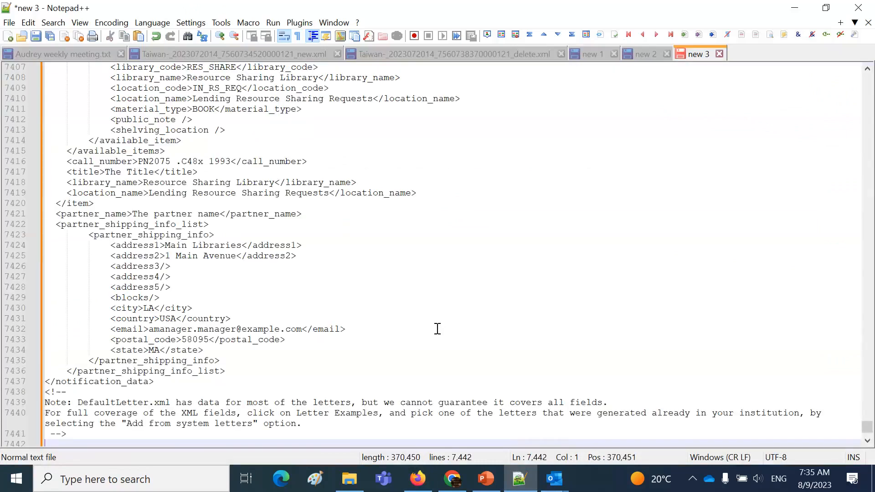
scroll(438, 329, "up", 20)
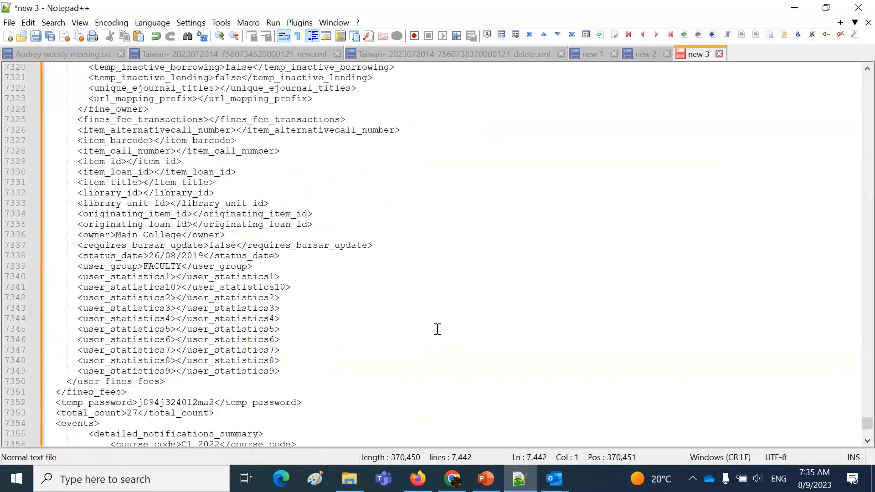
scroll(437, 329, "up", 20)
left_click_drag(867, 423, 867, 78)
scroll(679, 182, "down", 12)
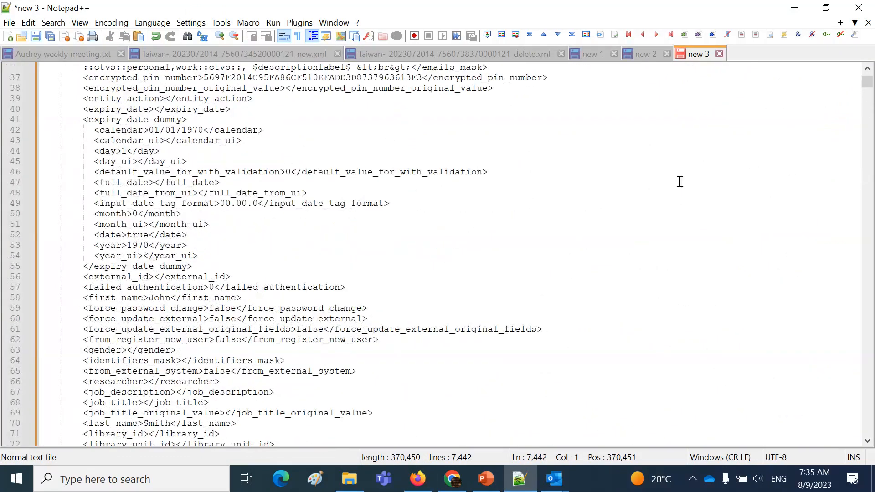
Return to Alma in Firefox, collapse the Collection Contribution Letter's XML, and check the whole letter preview down to its footer
left_click(485, 479)
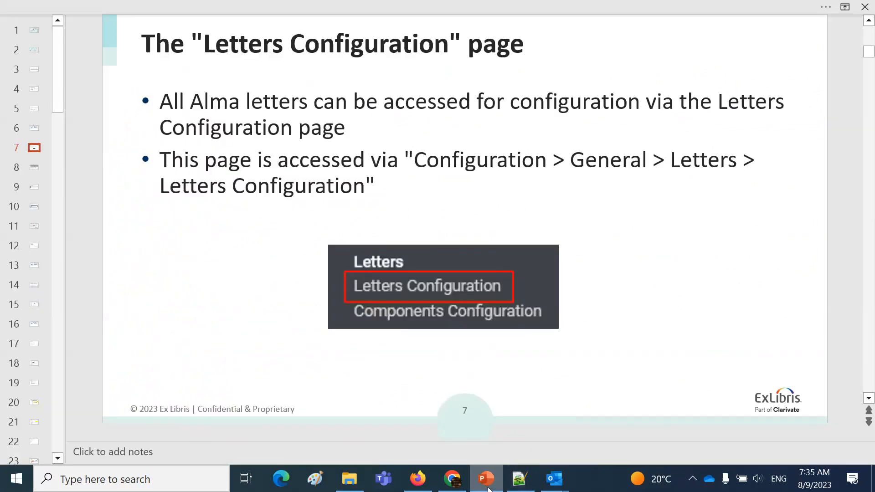
left_click(423, 485)
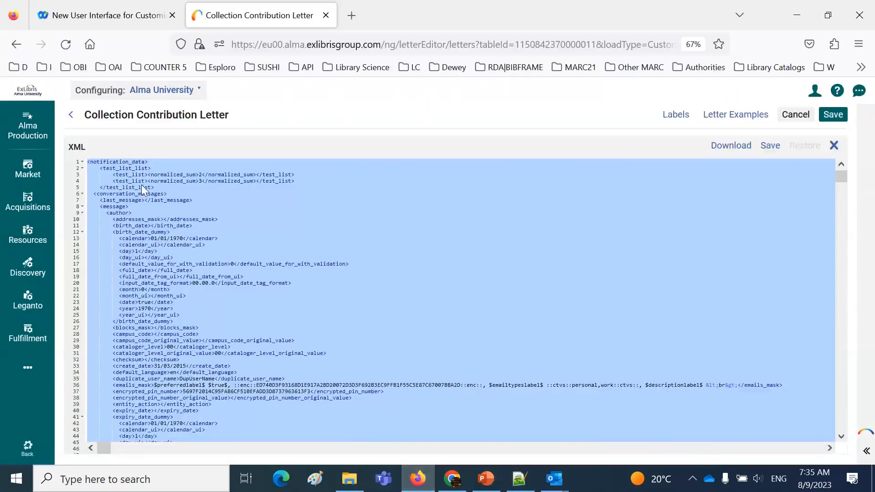
left_click(835, 146)
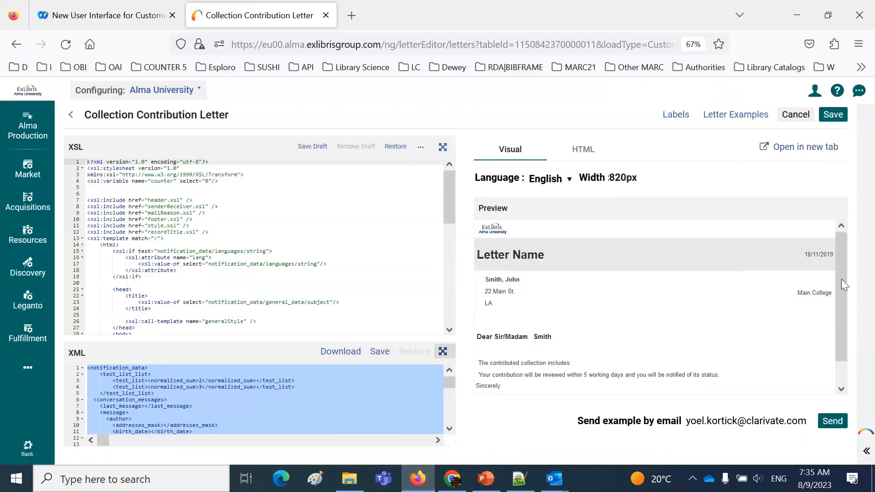
scroll(842, 313, "down", 1)
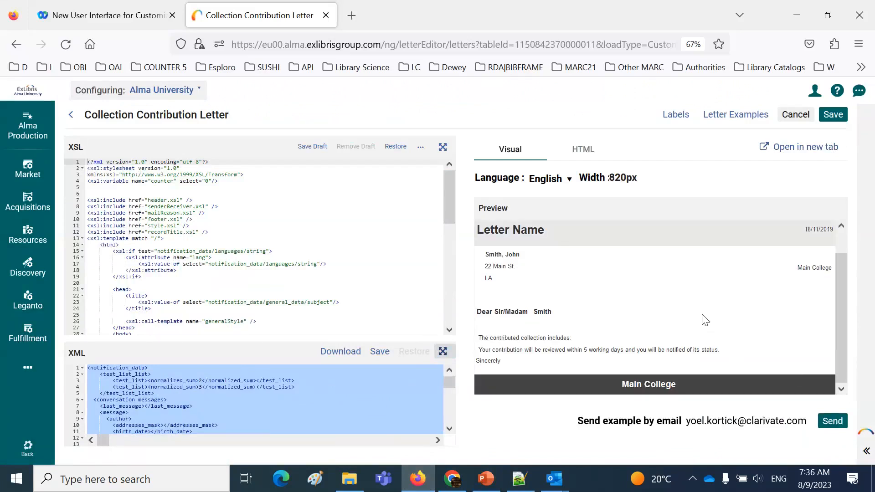
left_click(386, 270)
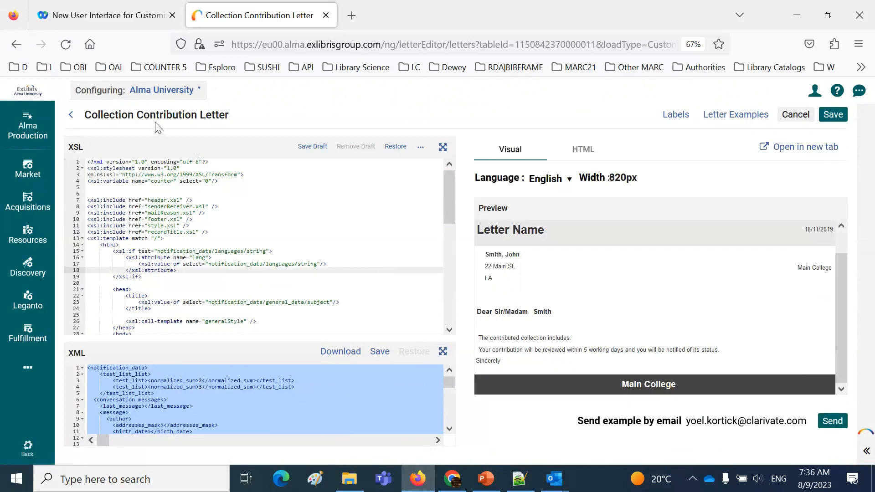
Go to the general letters configuration list and open the email-channel Borrowing Activity Letter for editing
left_click(28, 366)
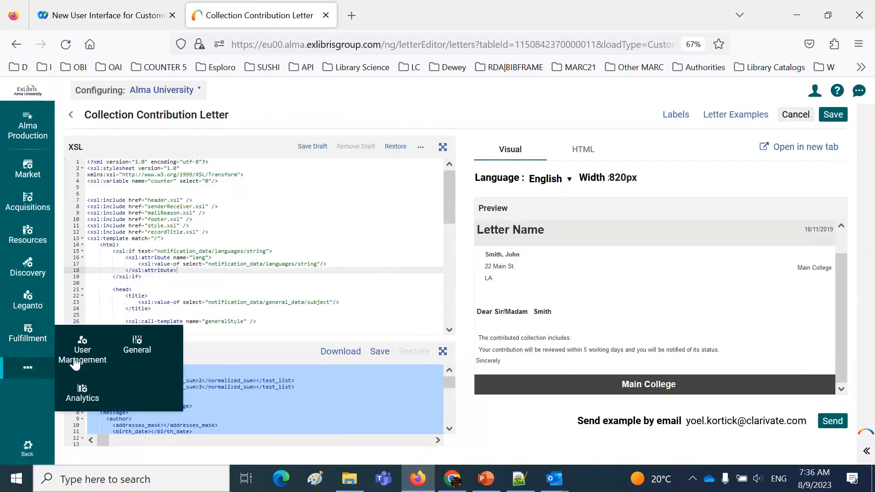
left_click(137, 349)
left_click(282, 323)
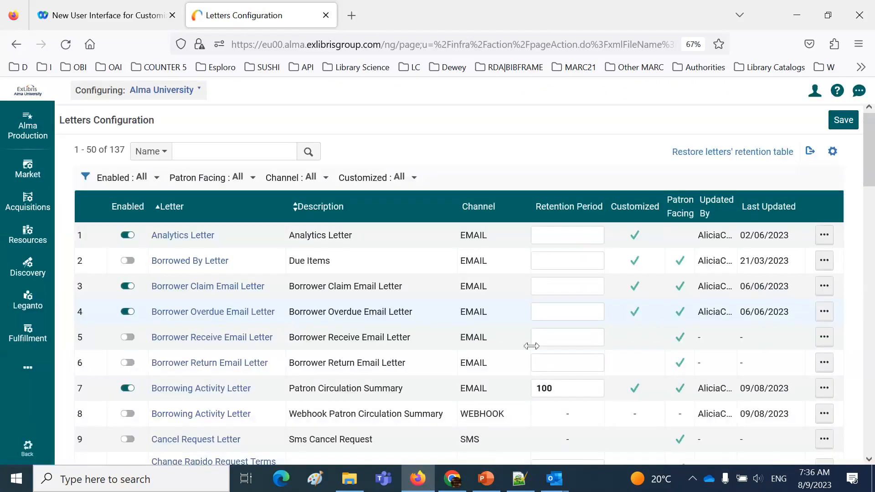
left_click(824, 389)
left_click(770, 415)
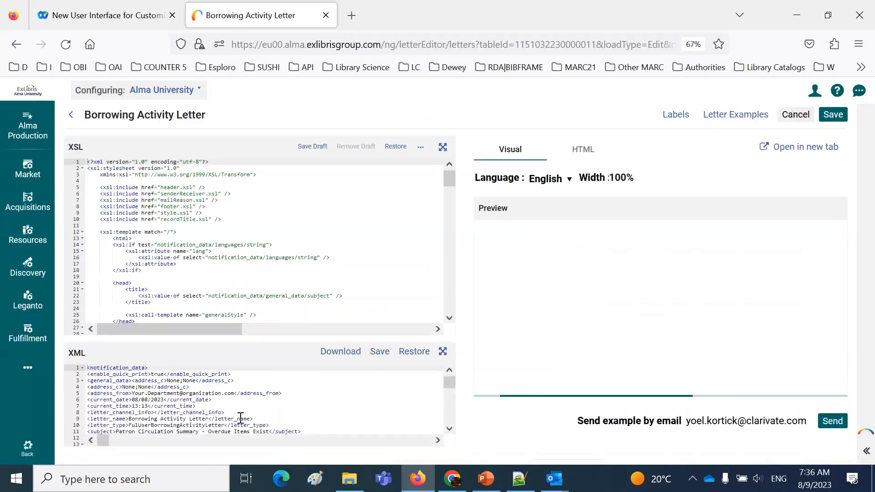
Copy the Borrowing Activity Letter's entire XML into Notepad++, replacing everything in "new 3", and go back to the beginning of the file
left_click(362, 399)
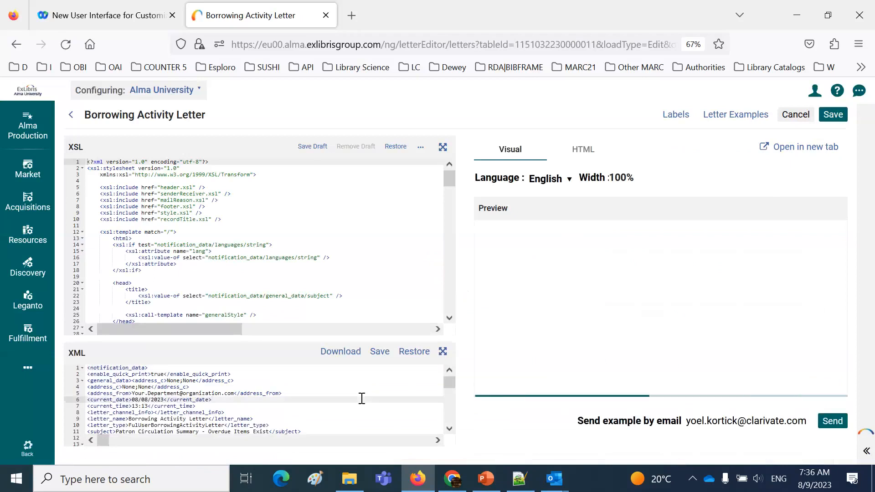
key("ctrl+a")
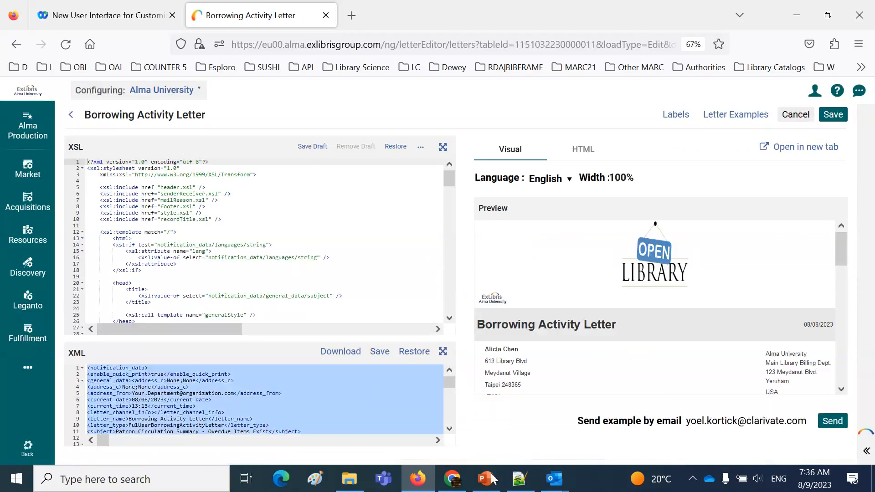
left_click(520, 479)
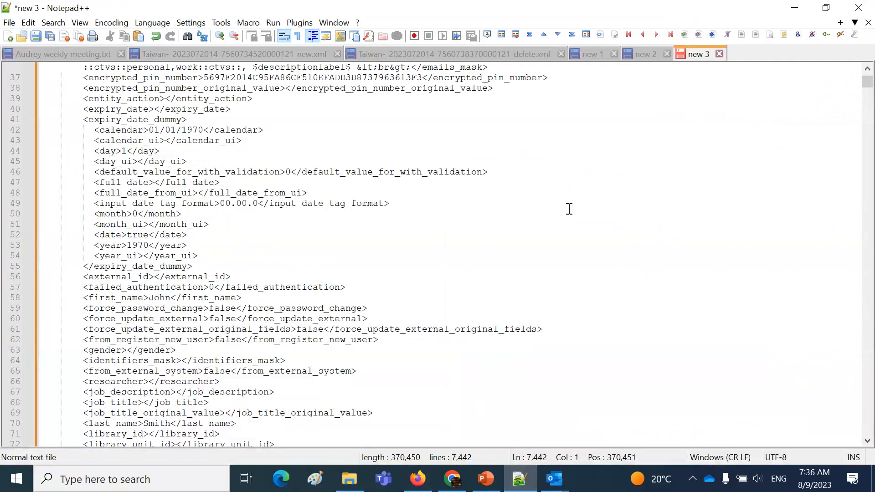
key("ctrl+a")
key("ctrl+v")
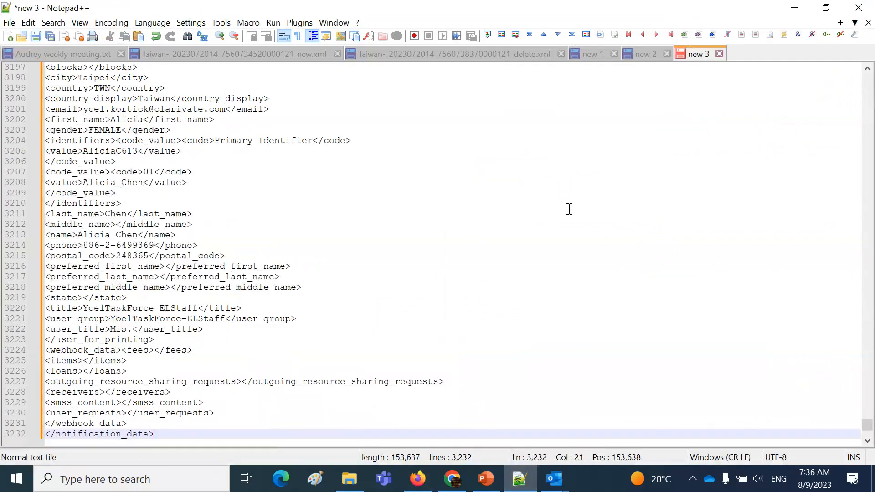
scroll(569, 209, "up", 20)
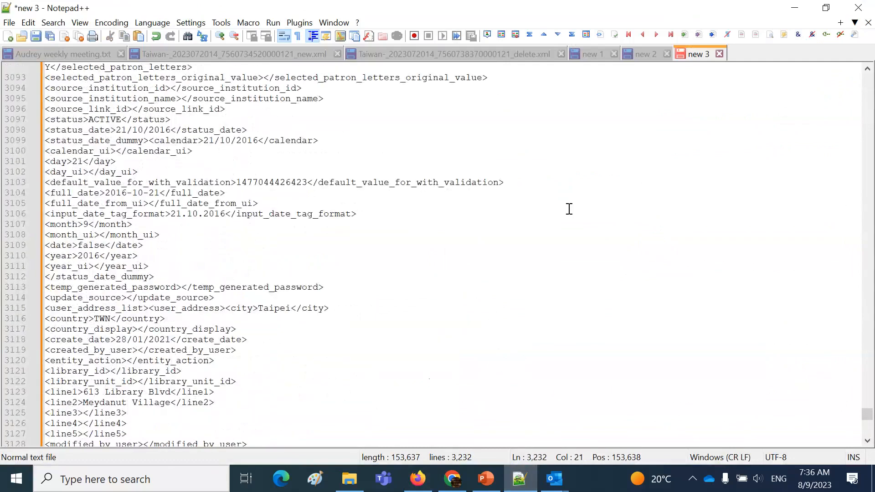
scroll(569, 209, "up", 20)
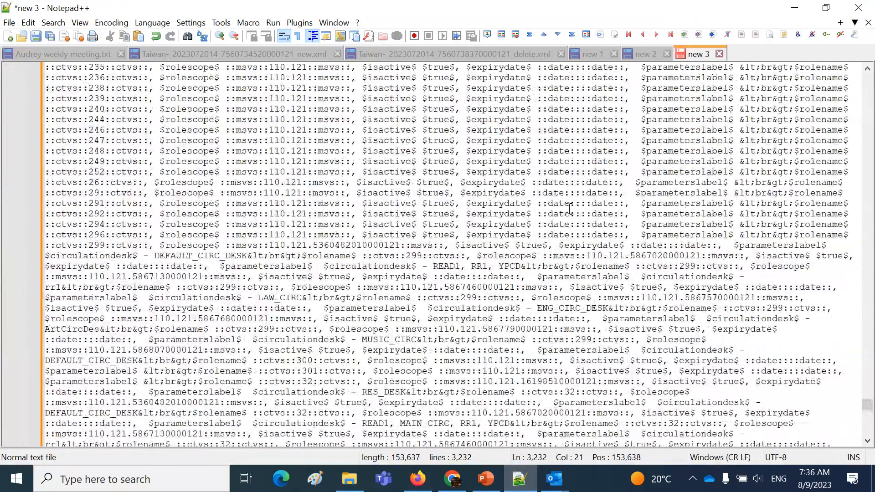
scroll(570, 209, "up", 20)
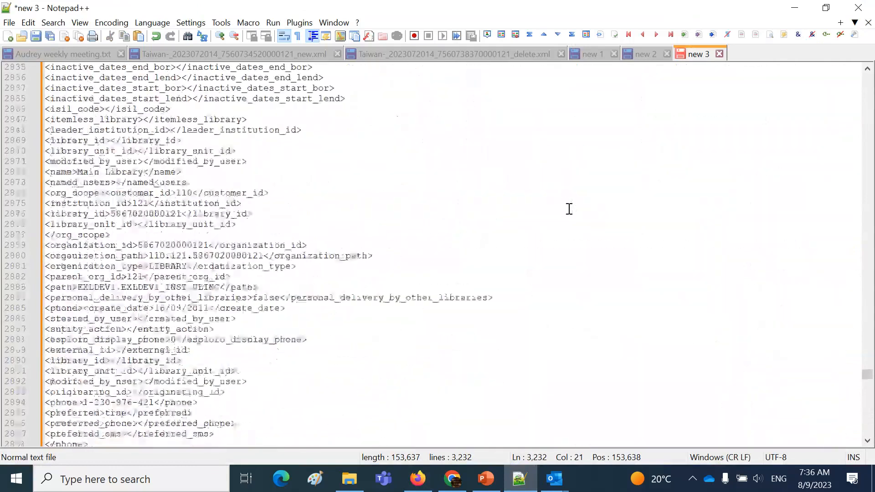
left_click_drag(869, 373, 868, 78)
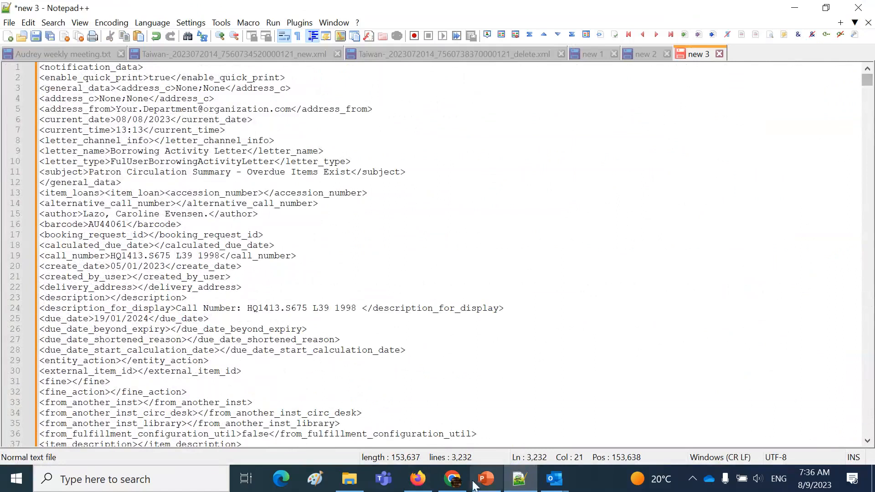
In the Firefox letter preview, select the title "Academic library development and administration in Taipei" in the past due items table for copying
left_click(418, 478)
left_click(842, 389)
left_click(845, 391)
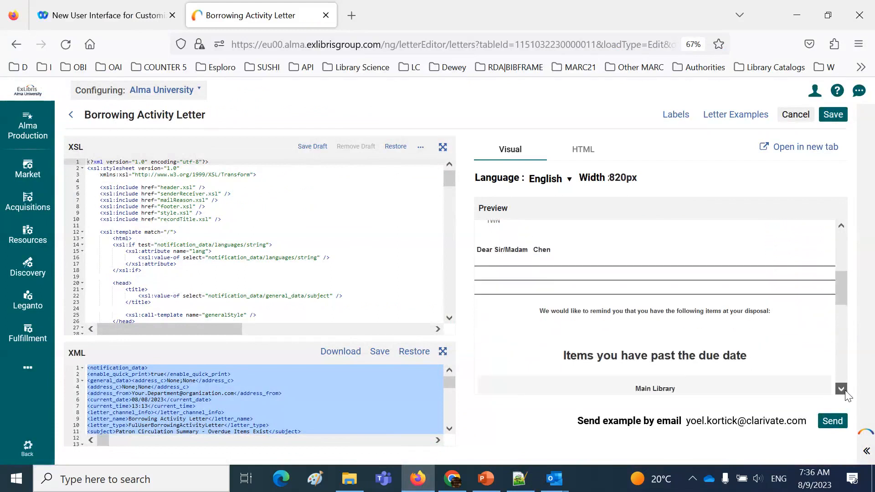
left_click_drag(481, 304, 633, 304)
key("ctrl+c")
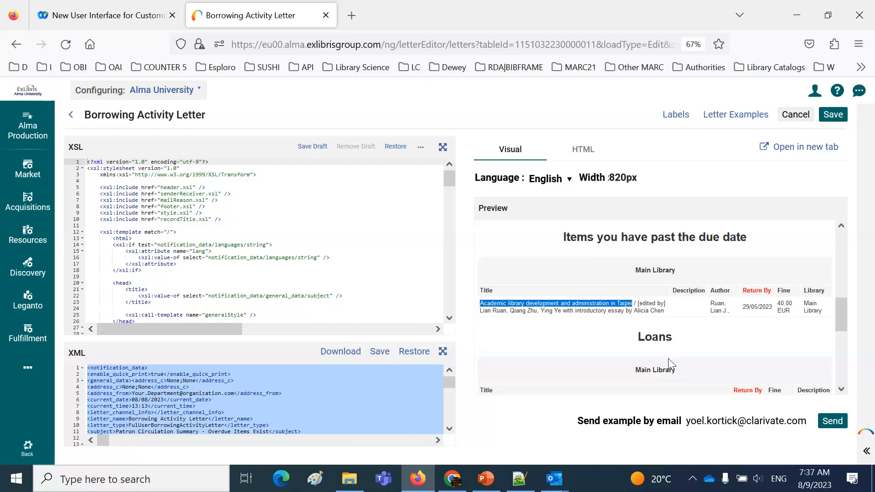
Search the XML in Notepad++ for "Academic library development and administration in Taipei", step through its matches, and close the search
left_click(520, 478)
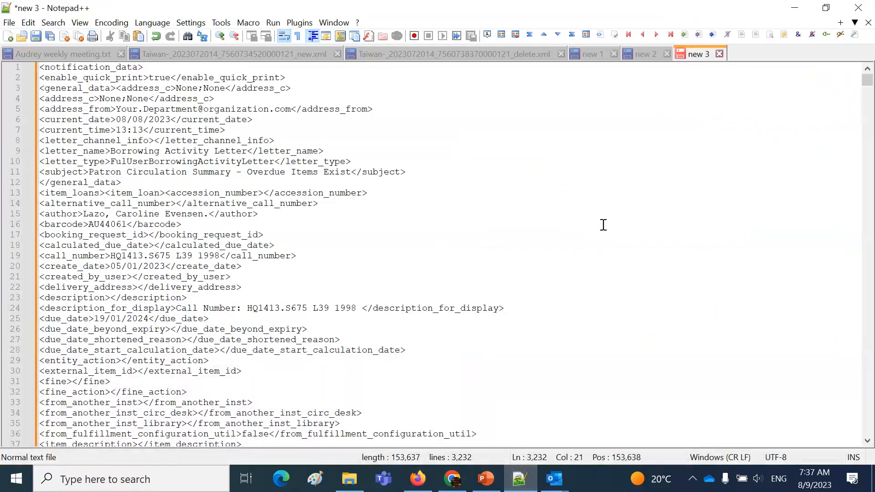
key("ctrl+f")
key("ctrl+v")
key("Return")
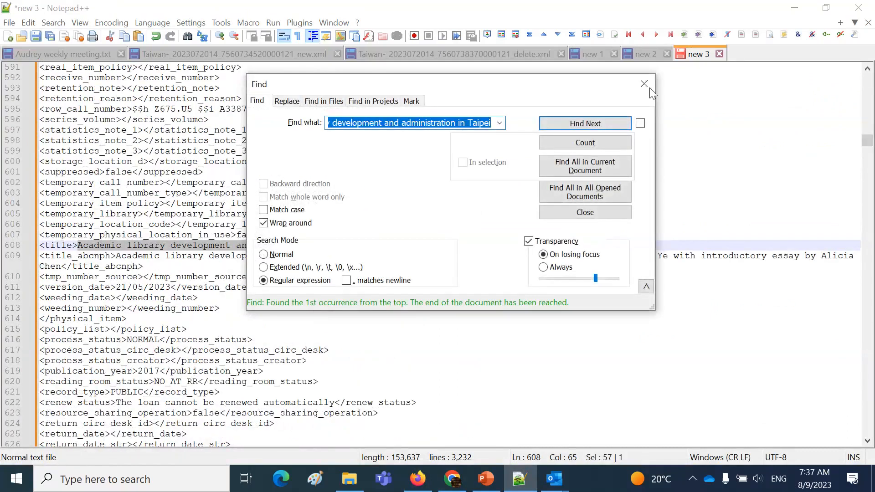
left_click(603, 125)
left_click(602, 126)
key("ctrl+c")
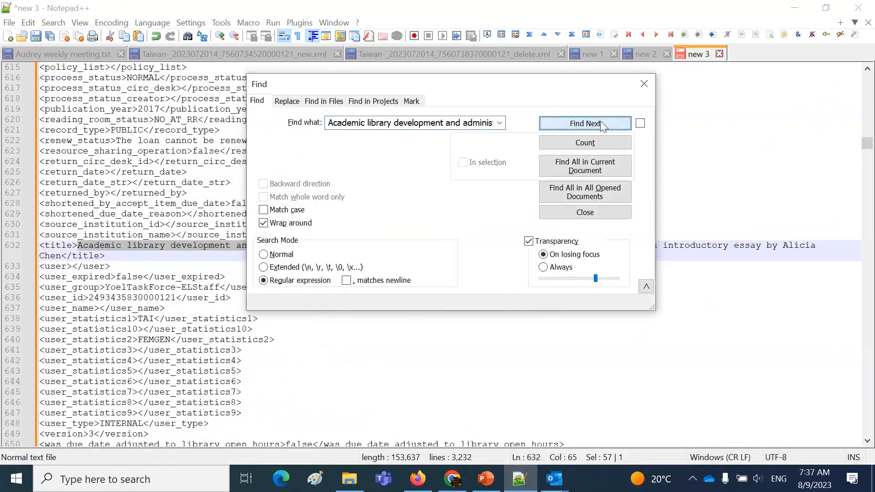
left_click(644, 83)
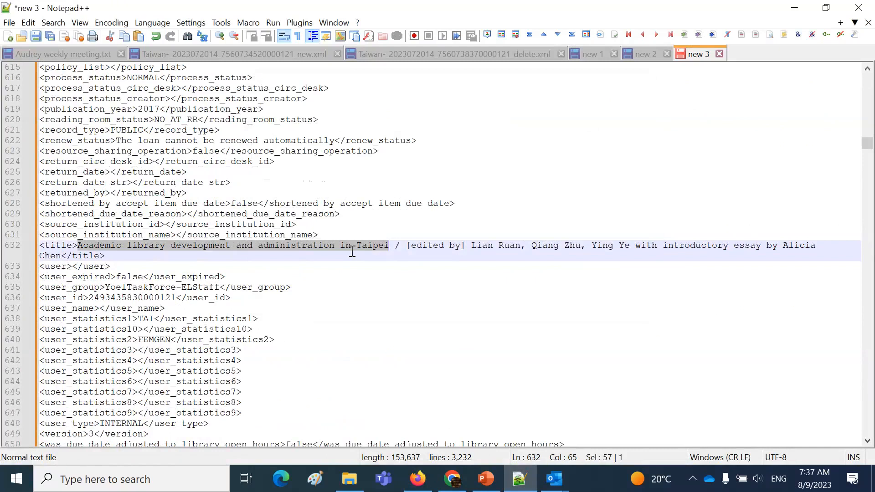
Return to the Borrowing Activity Letter in Firefox and expand its XML to full view
left_click(453, 486)
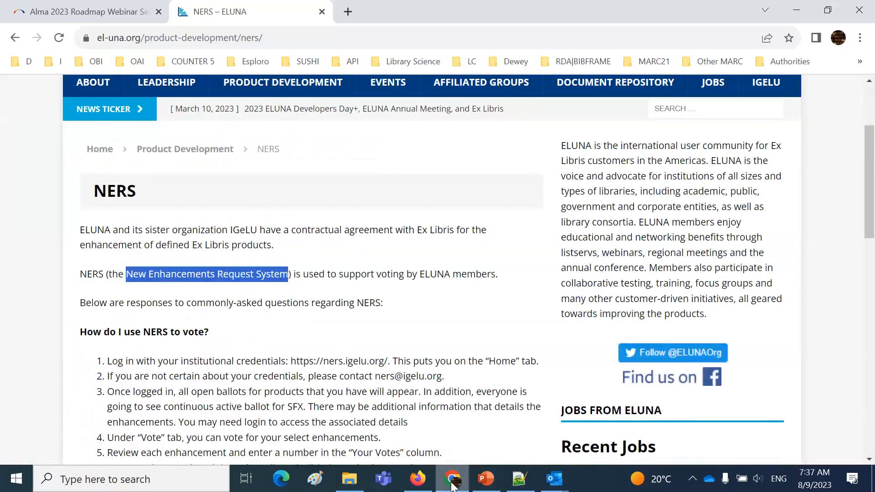
left_click(453, 487)
left_click(418, 479)
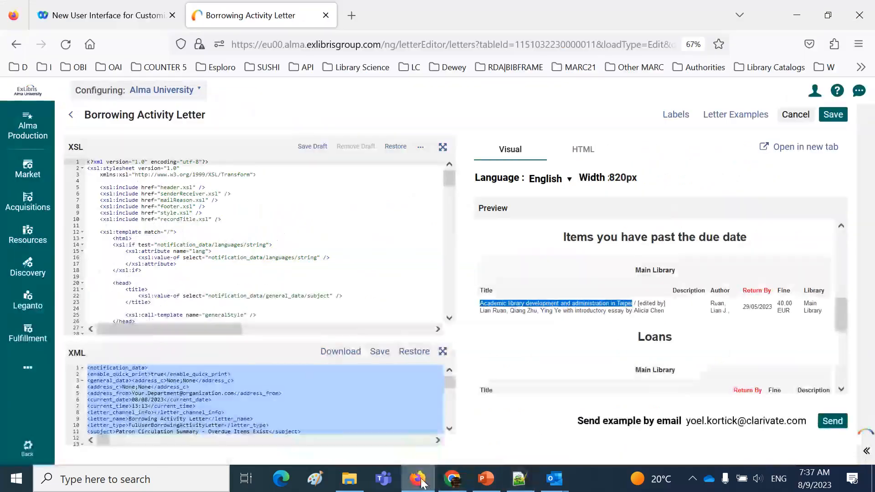
scroll(345, 398, "down", 5)
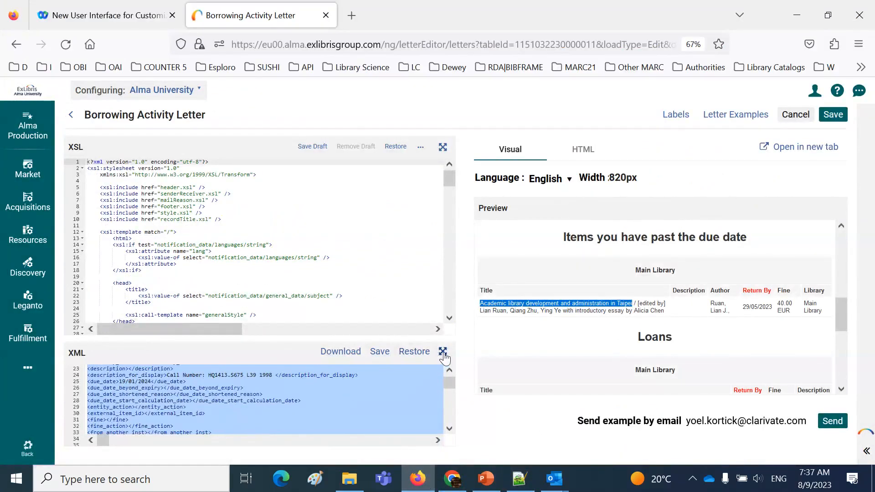
left_click(443, 351)
left_click_drag(842, 176, 845, 242)
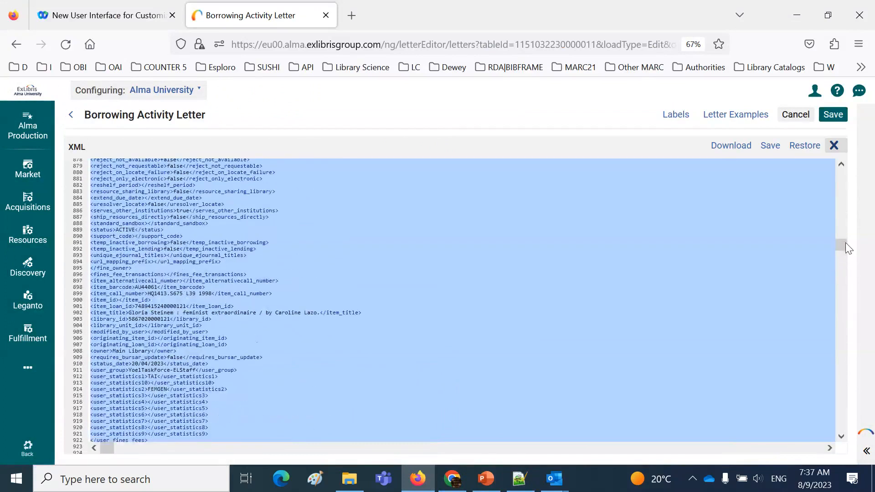
Search within the letter's XML editor for "Academic library development and administration in Taipei" and step through its matches
key("ctrl+f")
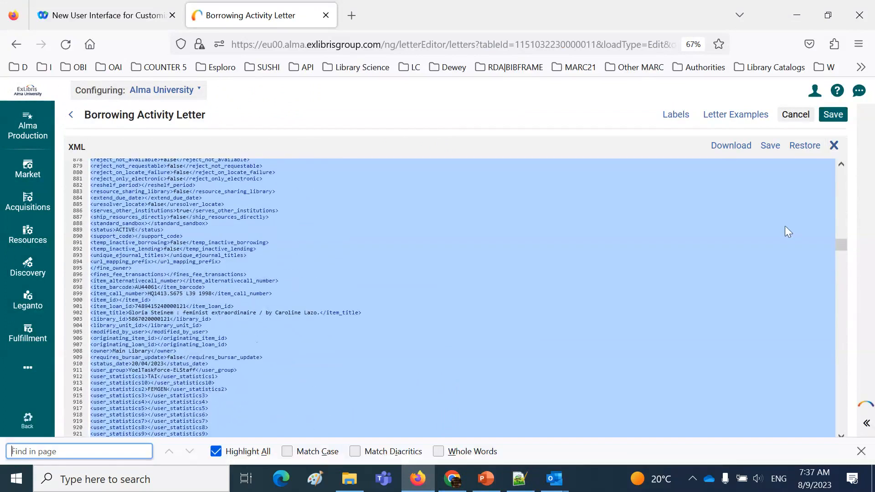
left_click(786, 227)
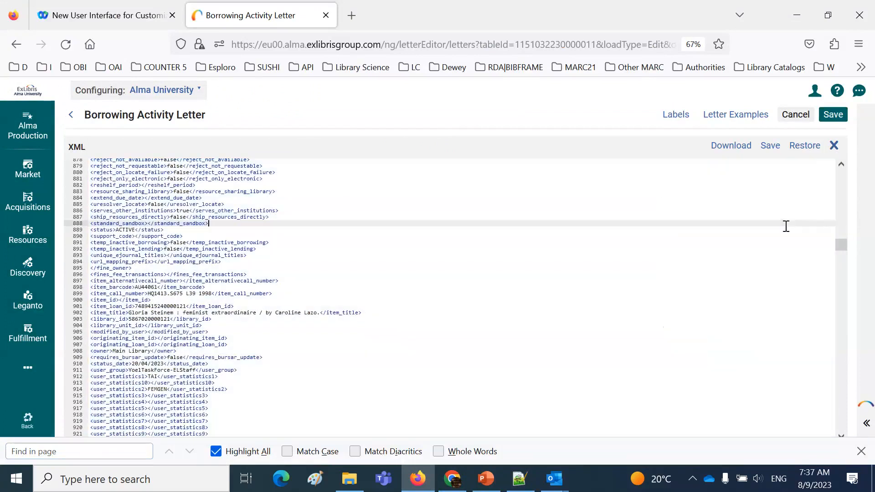
key("ctrl+f")
key("ctrl+v")
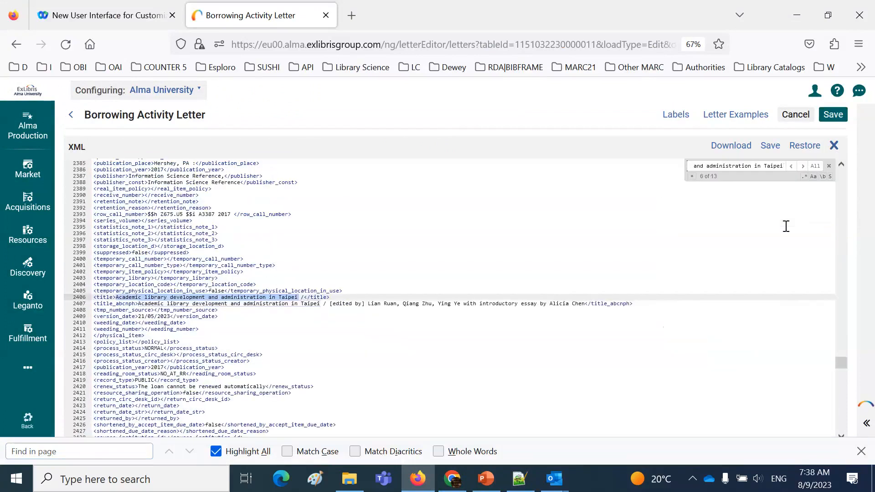
key("Return")
key("Return")
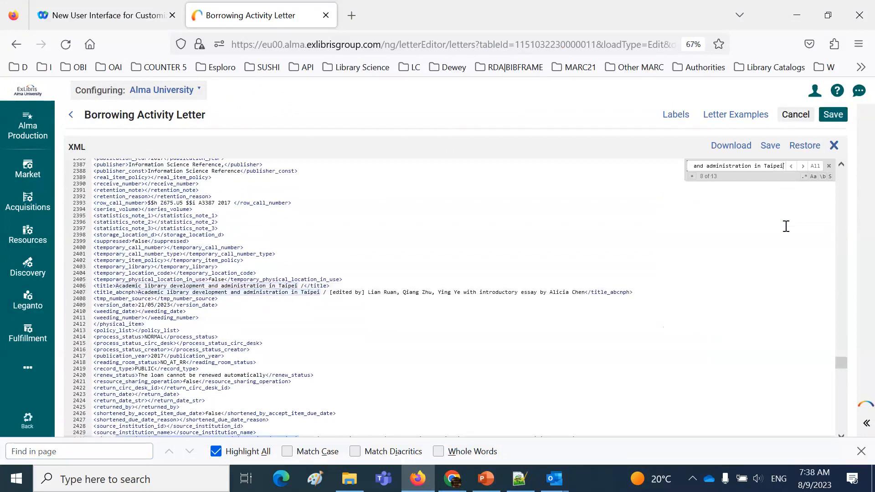
Step through further matches of the title in the letter's XML and close the search
key("Return")
key("Return")
key("Return")
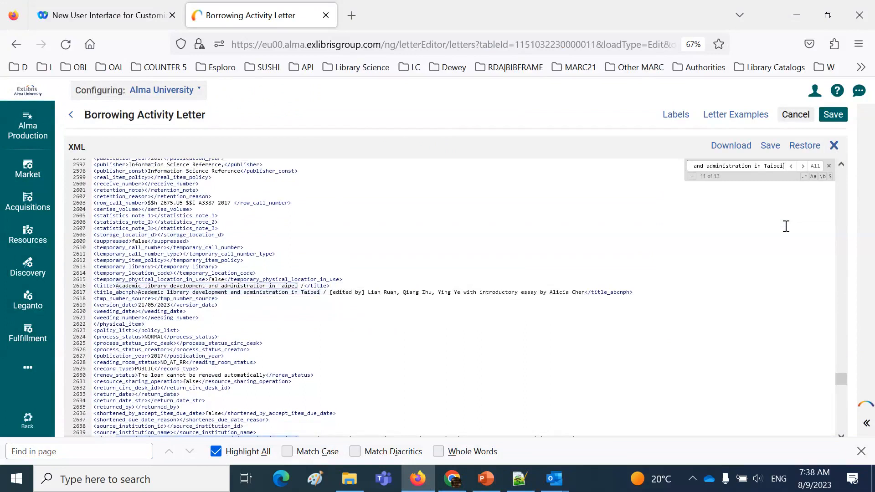
key("Return")
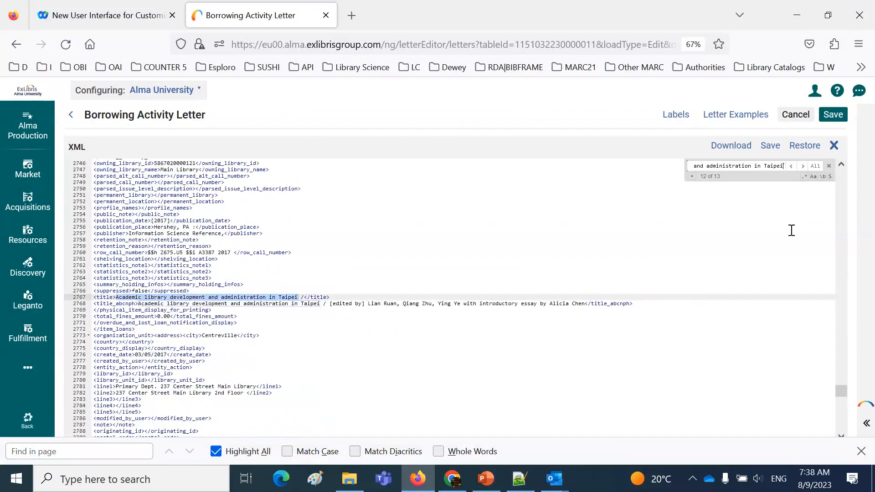
left_click(829, 166)
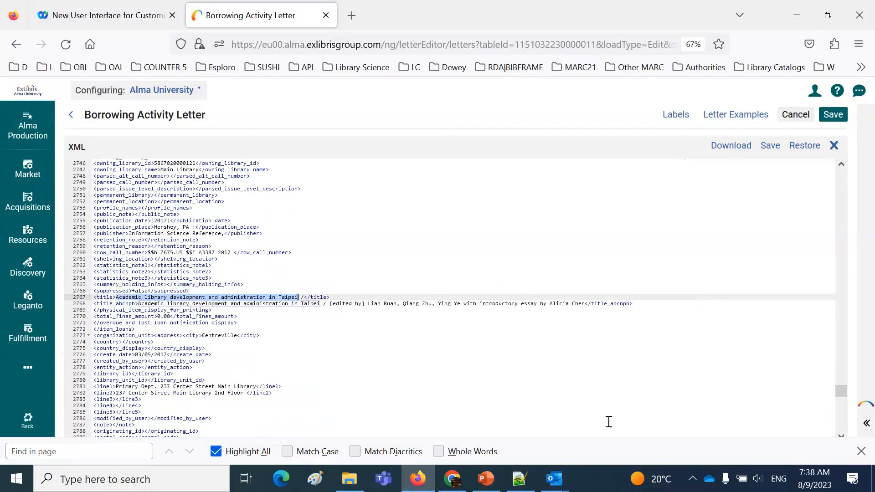
Switch to Notepad++ and open Replace for "Academic library development and administration in Taipei", ready to change the replacement text
left_click(520, 480)
left_click(521, 487)
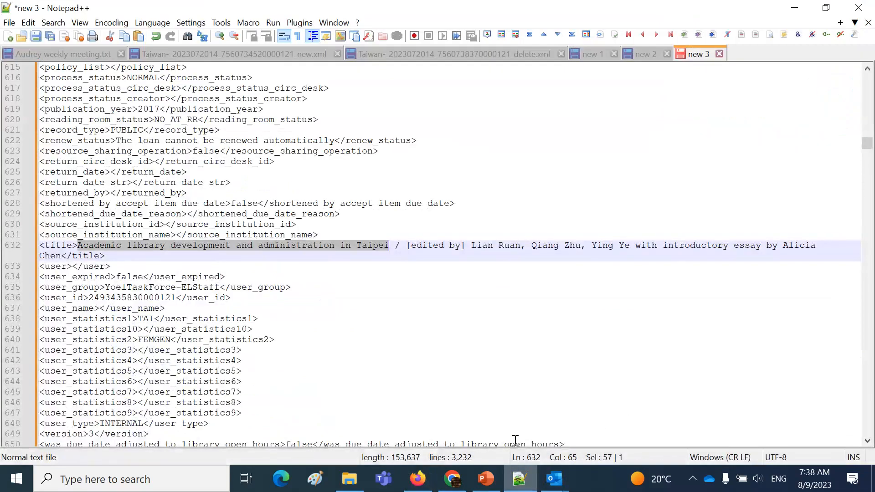
key("ctrl+h")
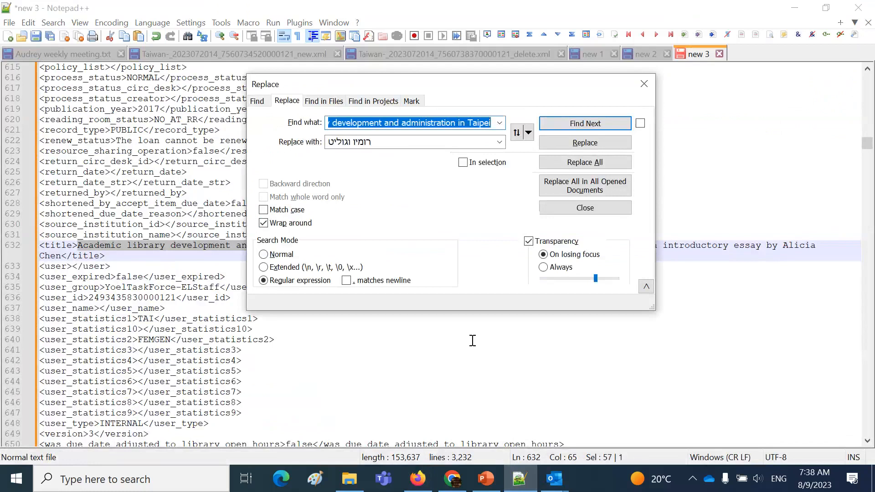
left_click(329, 145)
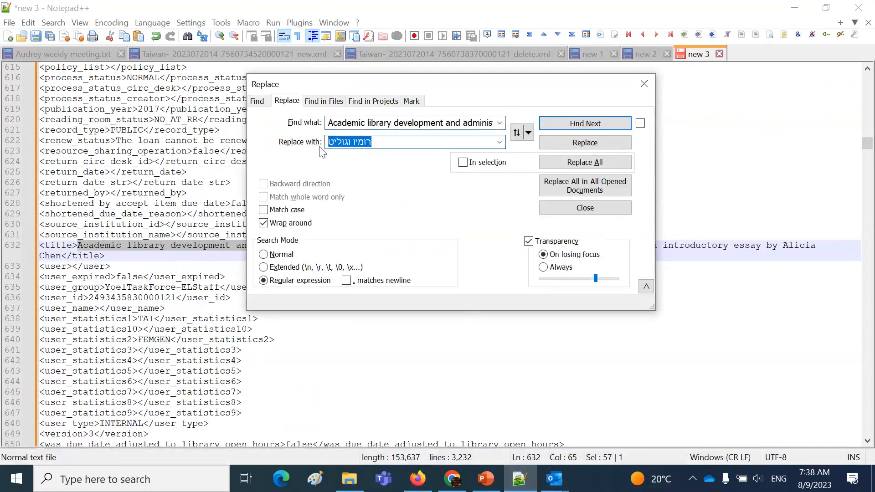
type("t")
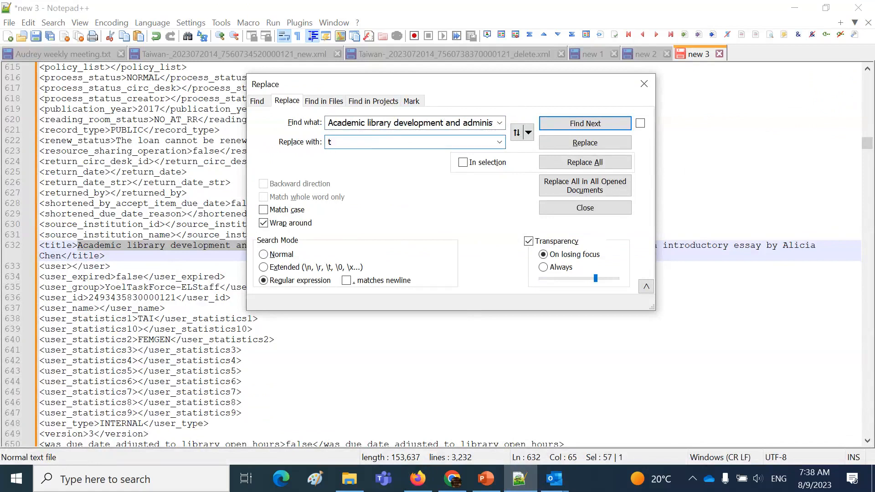
type("cdsv")
key("BackSpace")
key("BackSpace")
key("BackSpace")
key("BackSpace")
key("BackSpace")
Replace all occurrences of "Academic library development and administration in Taipei" in the XML with the Hebrew text "אבגדה" and close Replace
key("alt+shift")
type("ר")
key("BackSpace")
type("אבגדה")
key("alt+shift")
left_click(610, 162)
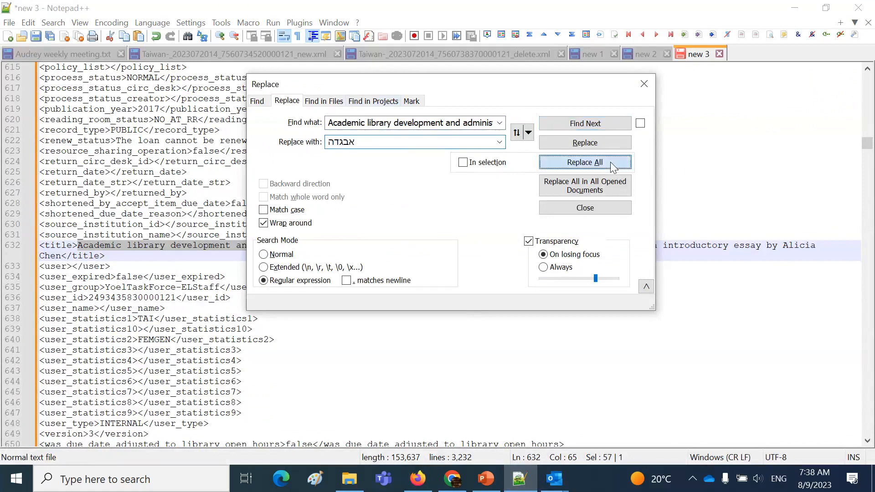
left_click(605, 209)
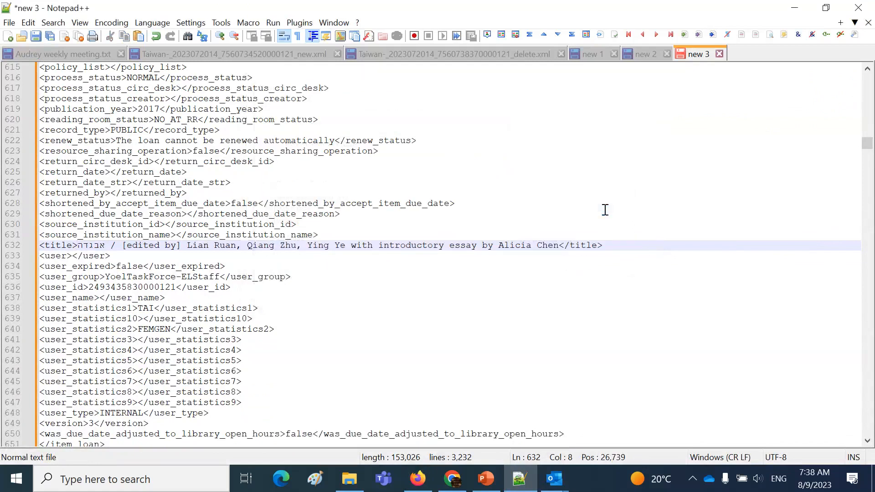
Replace the letter's entire XML in Firefox with the edited Notepad++ text, save it, and close the expanded XML view
key("ctrl+a")
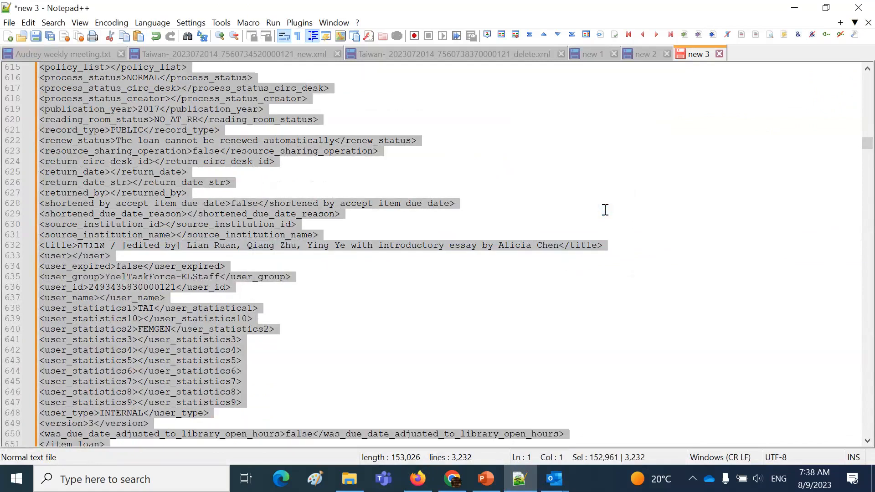
left_click(423, 483)
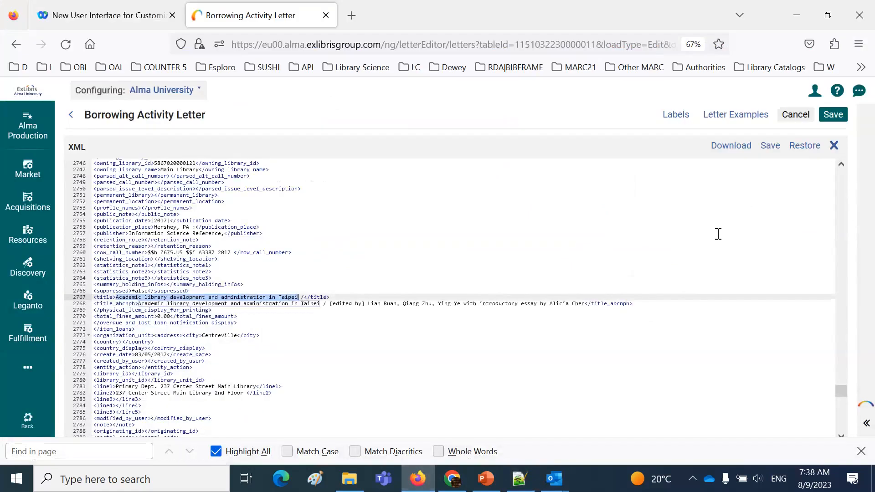
key("ctrl+a")
key("Delete")
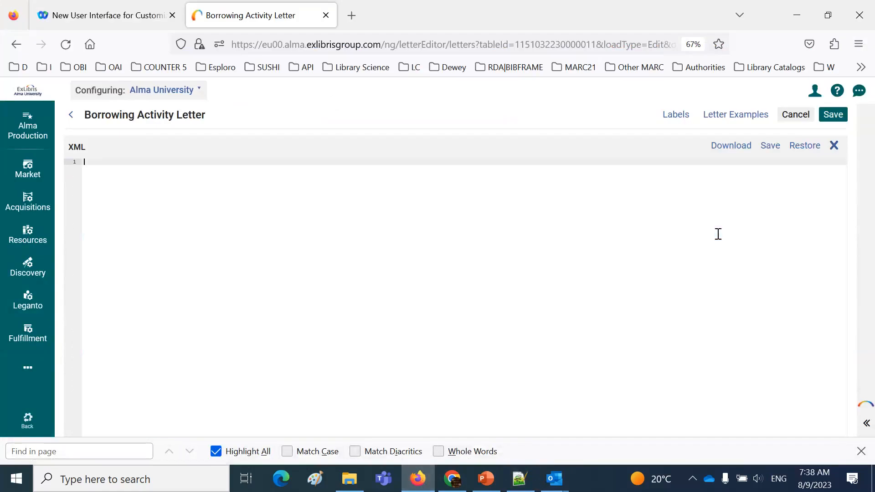
key("ctrl+v")
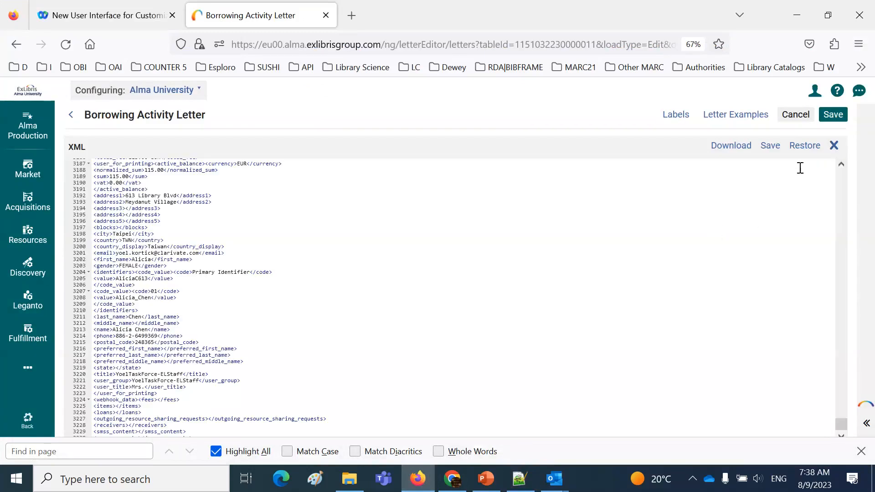
left_click(771, 146)
left_click(835, 146)
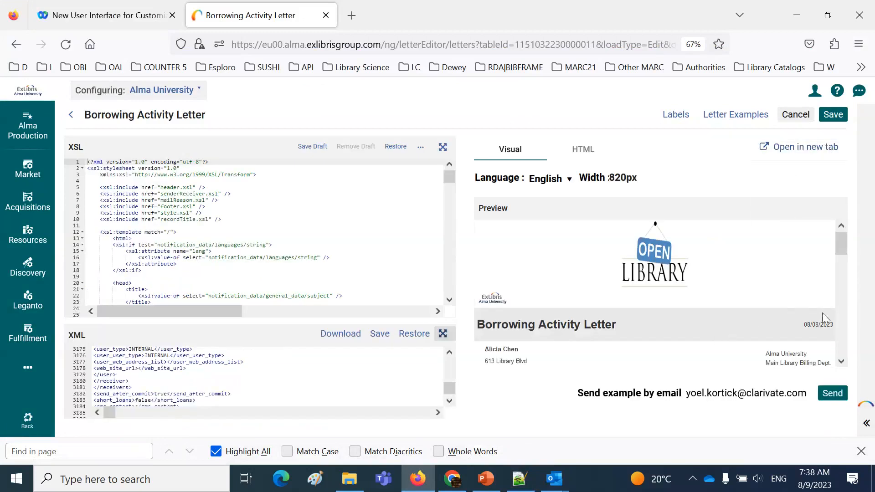
Check the title "אבגדה" in the past due items table of the letter preview
left_click(841, 361)
left_click(845, 361)
left_click_drag(489, 289, 492, 296)
double_click(492, 297)
left_click(490, 297)
double_click(487, 289)
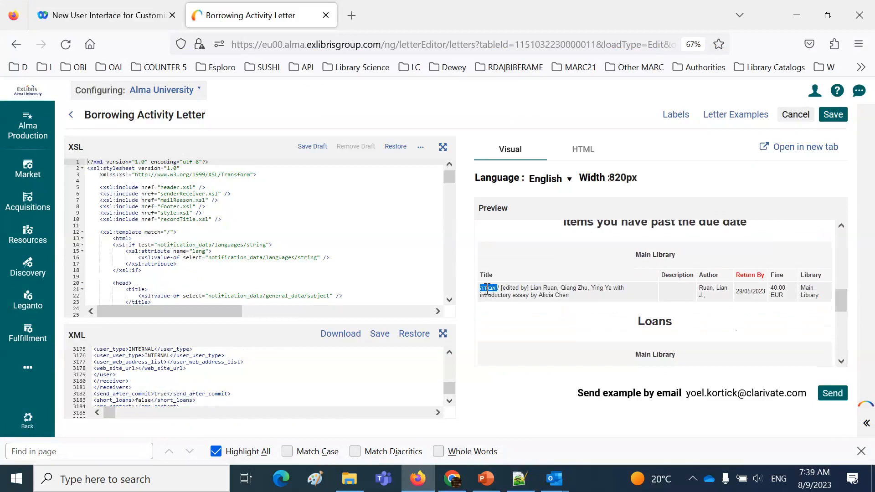
scroll(499, 282, "up", 5)
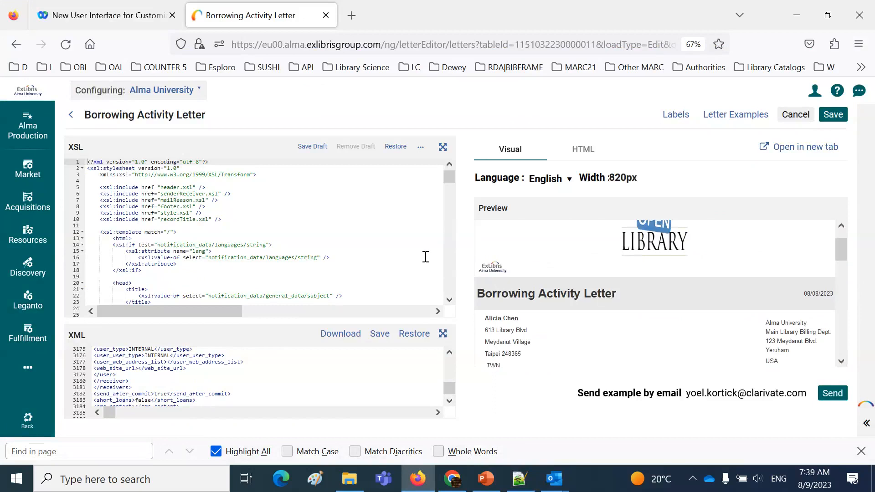
Find the logo section in the XSL and highlight the condition testing for preferred language 'en'
left_click_drag(227, 316, 155, 322)
left_click_drag(843, 253, 844, 242)
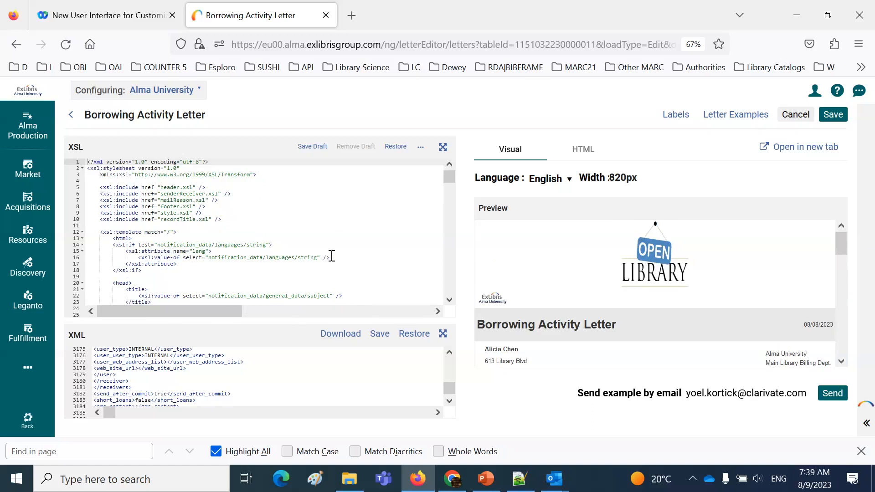
scroll(330, 256, "down", 1)
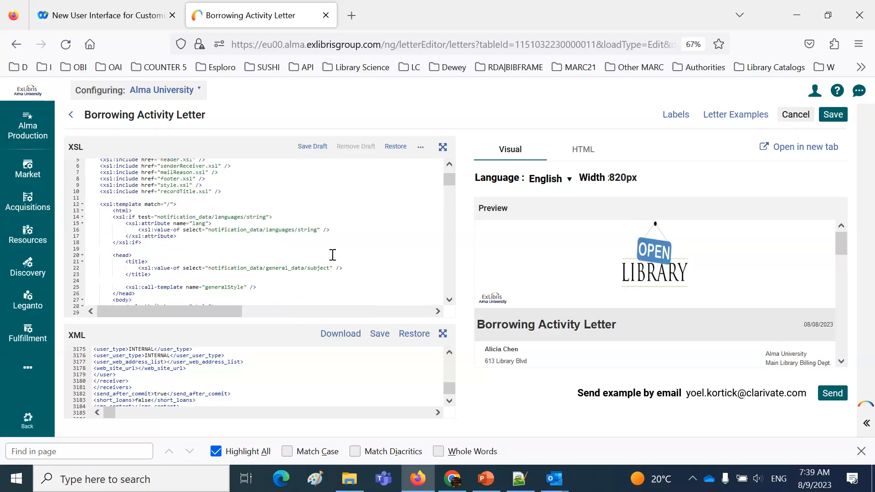
scroll(333, 254, "down", 1)
scroll(333, 255, "down", 3)
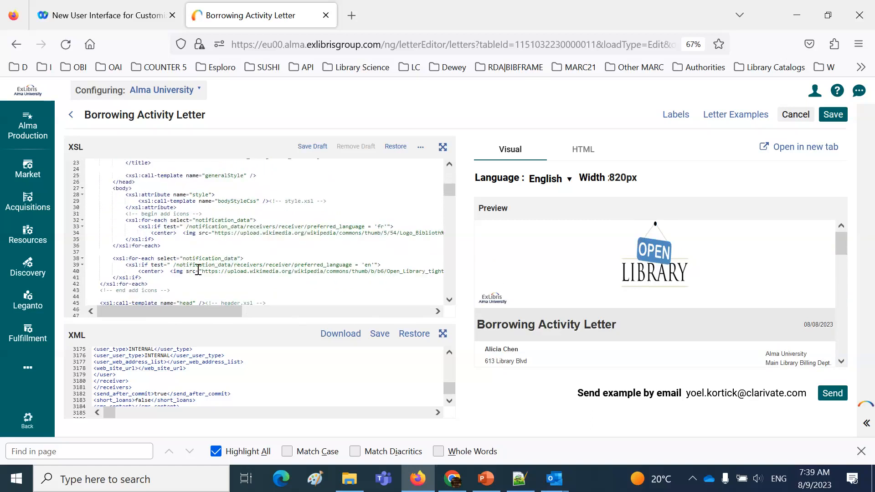
left_click(174, 265)
left_click_drag(198, 265, 377, 265)
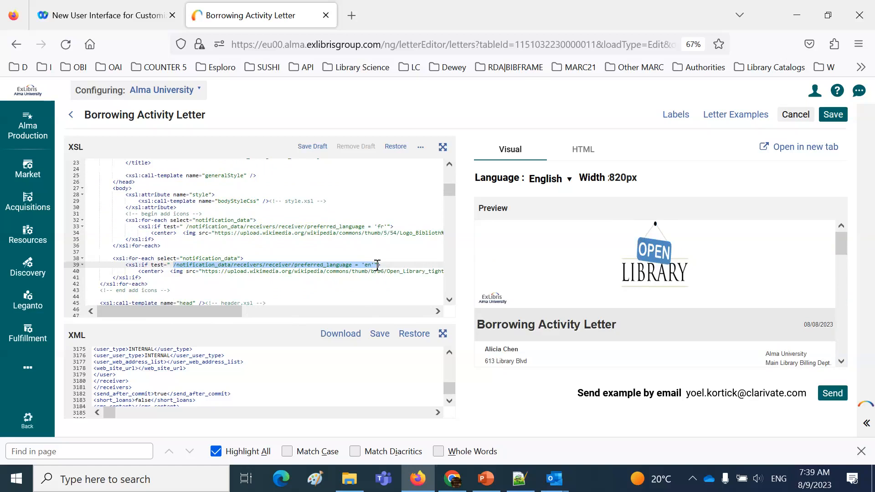
Select the full Open_Library_tight_logo image URL in the English logo's img tag for copying
left_click_drag(203, 271, 397, 272)
left_click(154, 270)
key("shift+Right")
key("shift+Right")
key("shift+Right")
key("shift+Right")
key("shift+Right")
key("shift+Right")
key("shift+Right")
key("shift+Right")
key("shift+Right")
key("shift+Right")
key("shift+Right")
key("shift+Right")
key("shift+Right")
key("shift+Right")
key("shift+Right")
key("shift+Right")
key("shift+Right")
key("shift+Right")
key("shift+Right")
key("shift+Right")
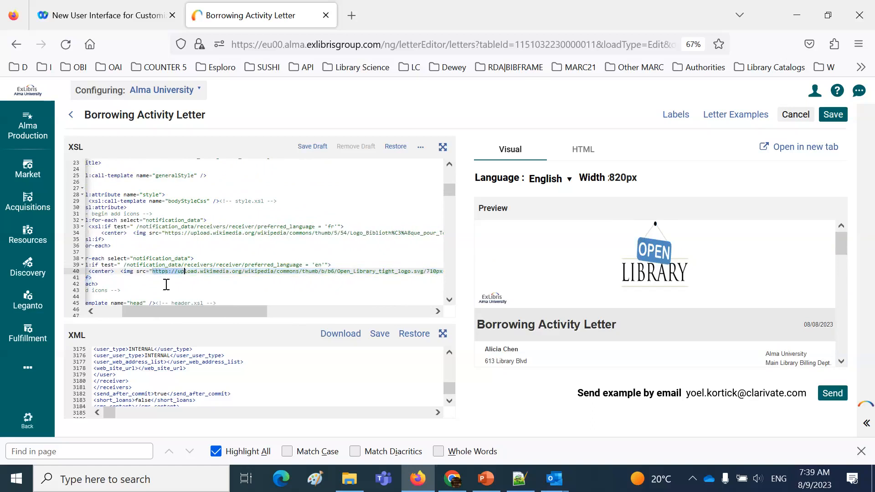
key("shift+Right")
key("shift+Right")
key("shift+Right")
key("shift+Right")
key("shift+Right")
key("shift+Right")
key("shift+Right")
key("shift+Right")
key("shift+Right")
key("shift+Right")
key("shift+Right")
key("shift+Right")
key("shift+Right")
key("shift+Right")
key("shift+Right")
key("shift+Right")
key("shift+Right")
key("shift+Right")
key("shift+Right")
key("shift+Right")
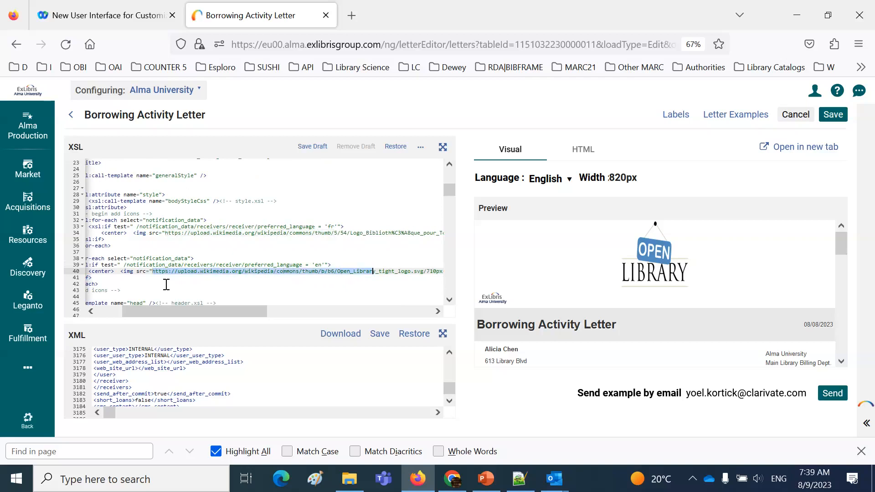
key("shift+Right")
key("shift+Right")
key("shift+Right")
key("shift+Right")
key("shift+Right")
key("shift+Right")
key("shift+Right")
key("shift+Right")
key("shift+Right")
key("shift+Right")
key("shift+Right")
key("shift+Right")
key("shift+Right")
key("shift+Right")
key("shift+Right")
key("shift+Right")
key("shift+Right")
key("shift+Right")
key("shift+Right")
key("shift+Right")
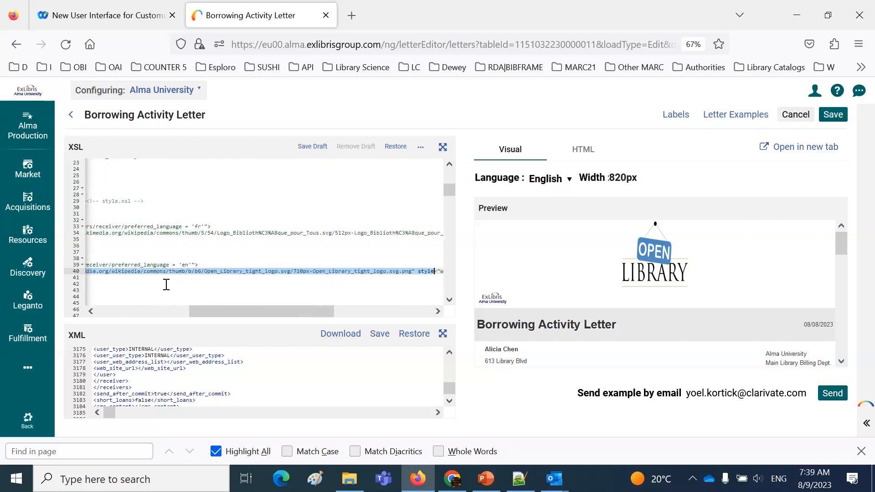
key("shift+Left")
key("shift+Left")
key("shift+Left")
key("shift+Left")
key("shift+Left")
key("shift+Left")
key("shift+Left")
key("shift+Left")
key("shift+Left")
key("shift+Left")
key("shift+Left")
key("shift+Left")
key("shift+Left")
key("shift+Left")
key("shift+Left")
key("shift+Left")
key("shift+Left")
key("shift+Left")
key("ctrl+c")
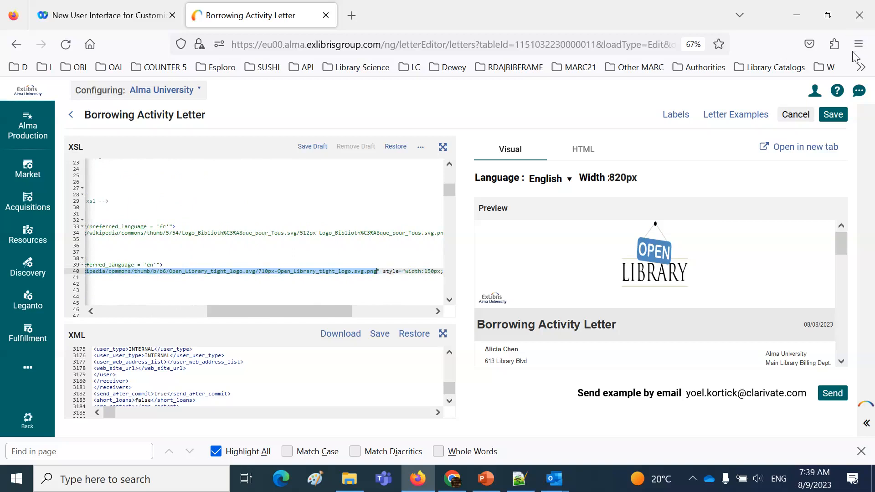
Open the English logo's image URL in a new browser tab
left_click(352, 17)
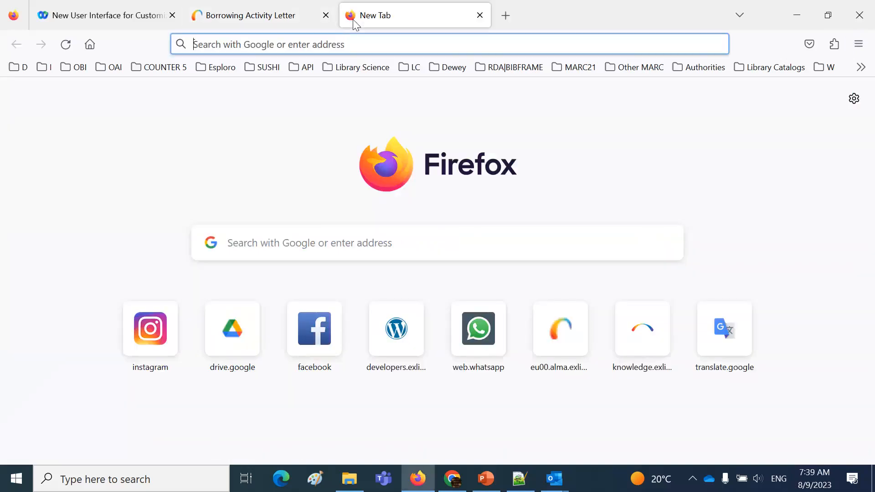
key("ctrl+v")
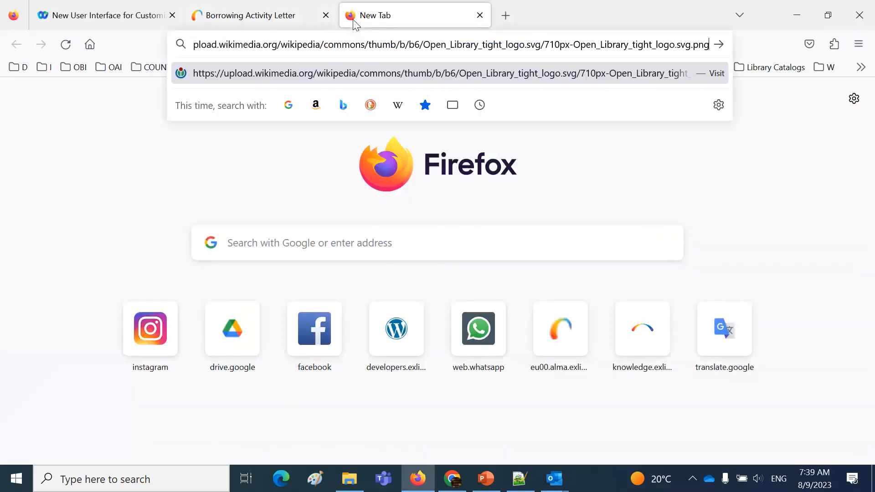
key("Return")
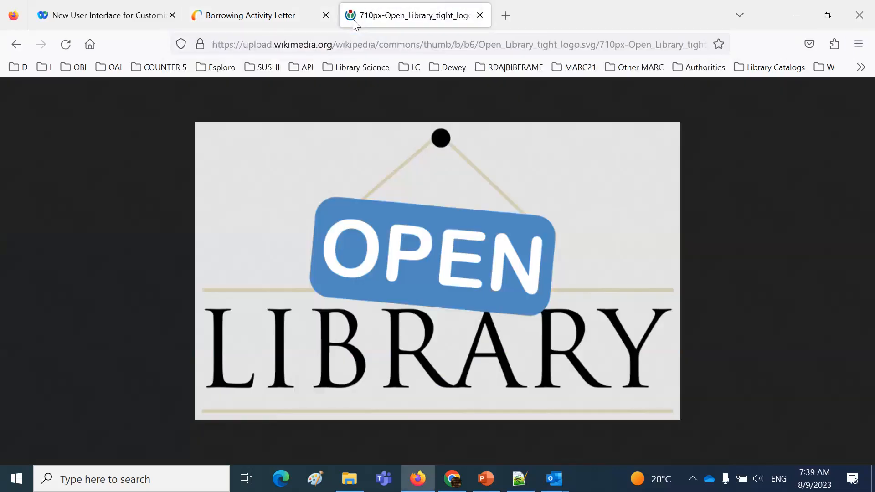
Return to the Borrowing Activity Letter and highlight the language code 'fr' in the French logo condition
left_click(303, 20)
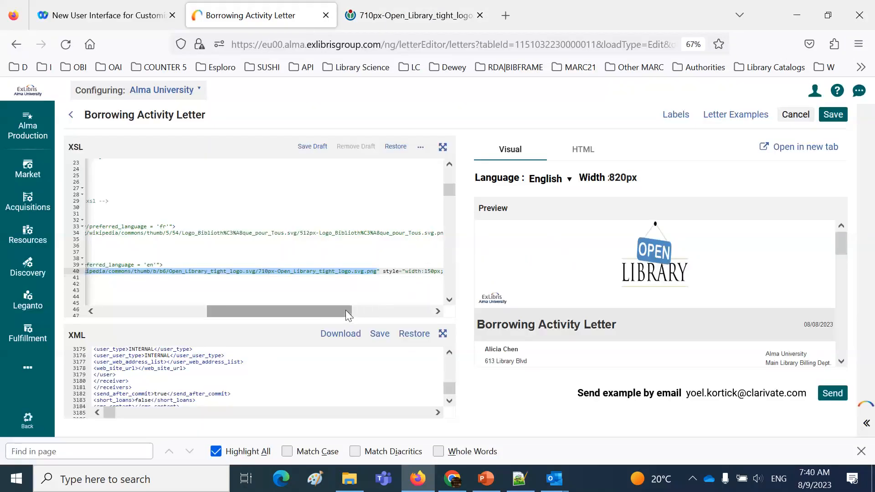
left_click_drag(345, 310, 261, 309)
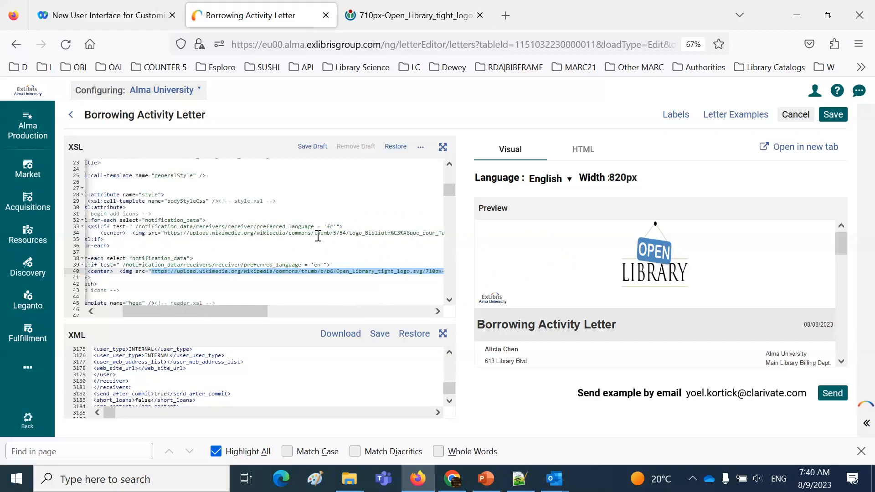
left_click_drag(327, 226, 333, 227)
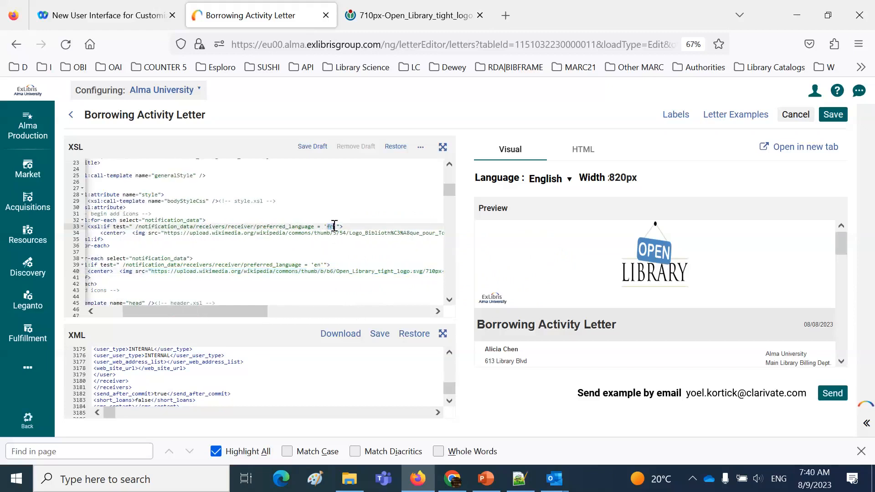
Select the full Logo_Bibliothèque_pour_Tous image URL in the French logo's img tag
left_click(167, 233)
key("shift+Right")
key("shift+Right")
key("shift+Right")
key("shift+Right")
key("shift+Right")
key("shift+Right")
key("shift+Right")
key("shift+Right")
key("shift+Right")
key("shift+Right")
key("shift+Right")
key("shift+Right")
key("shift+Right")
key("shift+Right")
key("shift+Right")
key("shift+Right")
key("shift+Right")
key("shift+Right")
key("shift+Right")
key("shift+Right")
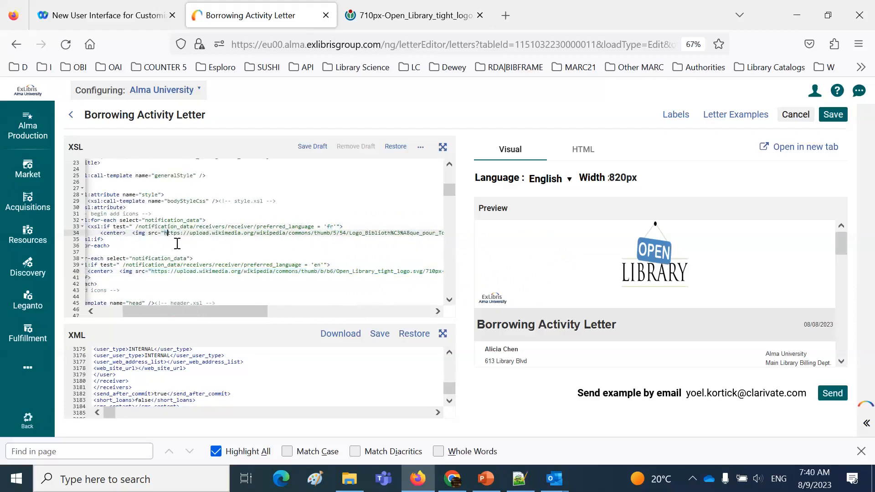
key("shift+Right")
key("shift+Right")
key("shift+Right")
key("shift+Right")
key("shift+Right")
key("shift+Right")
key("shift+Right")
key("shift+Right")
key("shift+Right")
key("shift+Right")
key("shift+Right")
key("shift+Right")
key("shift+Right")
key("shift+Right")
key("shift+Right")
key("shift+Right")
key("shift+Right")
key("shift+Right")
key("shift+Right")
key("shift+Right")
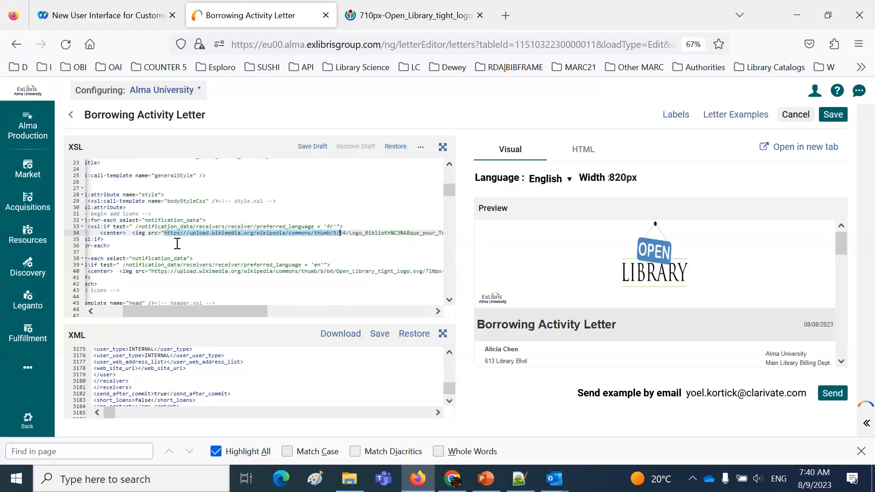
key("shift+Right")
key("shift+Right")
key("shift+Right")
key("shift+Right")
key("shift+Right")
key("shift+Right")
key("shift+Right")
key("shift+Right")
key("shift+Right")
key("shift+Right")
key("shift+Right")
key("shift+Right")
key("shift+Right")
key("shift+Right")
key("shift+Right")
key("shift+Right")
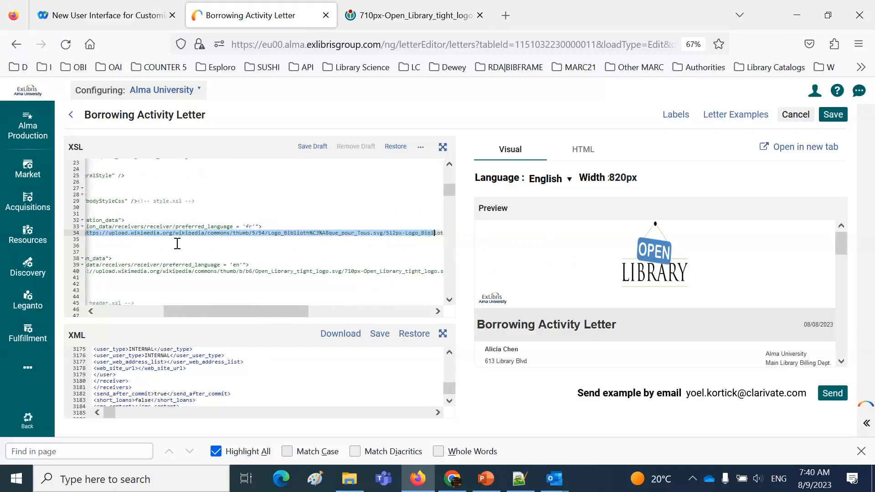
key("shift+Right")
key("shift+Right")
key("shift+Right")
key("shift+Right")
key("shift+Right")
key("shift+Right")
key("shift+Right")
key("shift+Right")
key("shift+Right")
key("shift+Right")
key("shift+Right")
key("shift+Right")
key("shift+Right")
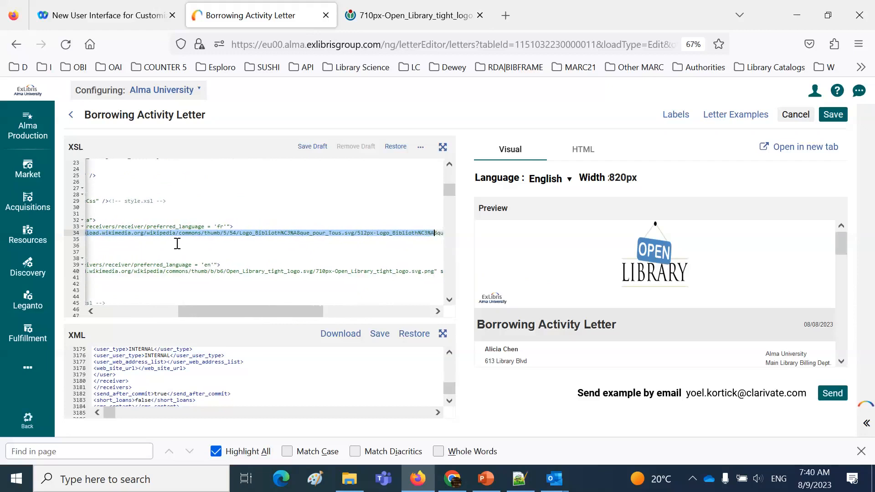
key("shift+Right")
key("shift+Right")
key("shift+Right")
key("shift+Right")
key("shift+Right")
key("shift+Right")
key("shift+Right")
key("shift+Right")
key("shift+Right")
key("shift+Right")
key("shift+Right")
key("shift+Right")
key("shift+Right")
key("shift+Right")
key("shift+Right")
key("shift+Right")
key("shift+Right")
key("shift+Right")
key("shift+Right")
key("shift+Right")
key("ctrl+c")
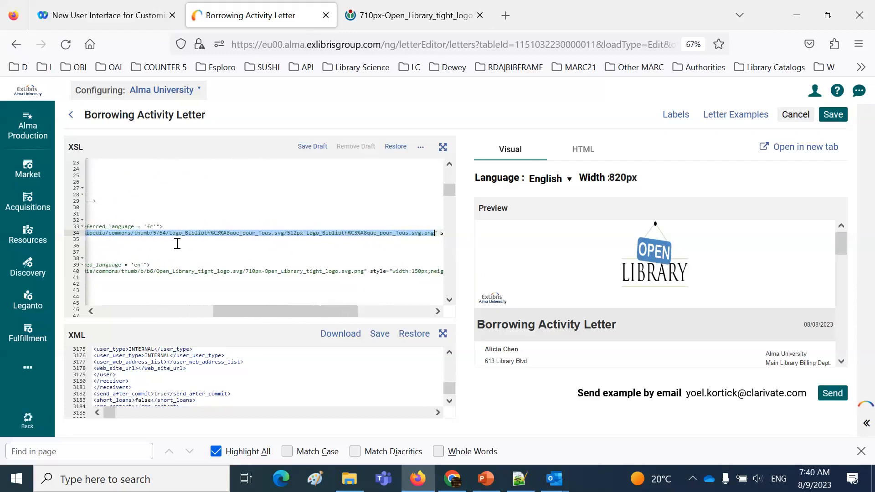
Finish selecting the French logo's image URL and open it in a new browser tab
key("shift+Left")
key("shift+Left")
key("shift+Left")
key("shift+Left")
key("shift+Left")
key("shift+Left")
key("shift+Left")
key("shift+Left")
key("shift+Left")
key("shift+Left")
key("shift+Left")
key("shift+Left")
key("shift+Left")
key("shift+Left")
key("shift+Left")
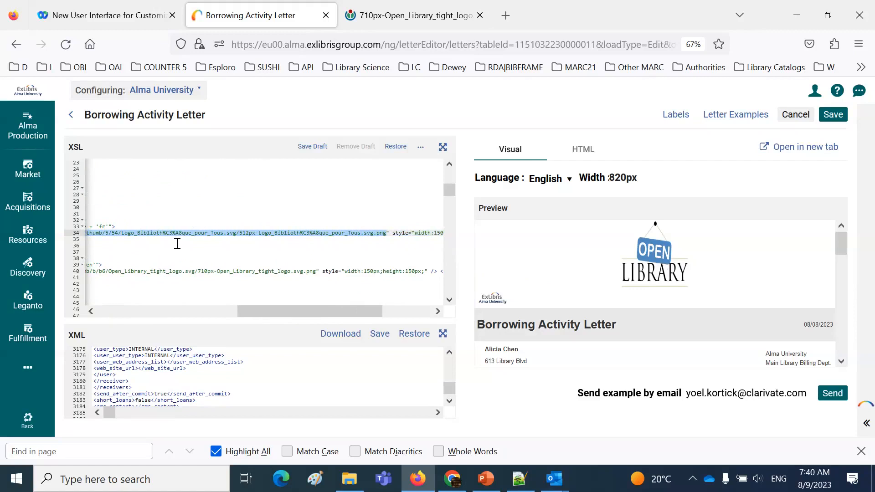
left_click(509, 21)
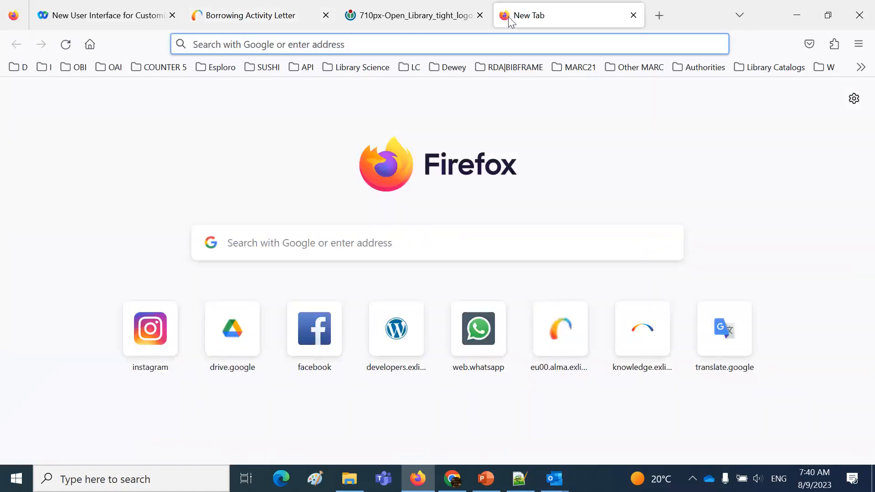
key("ctrl+v")
key("Return")
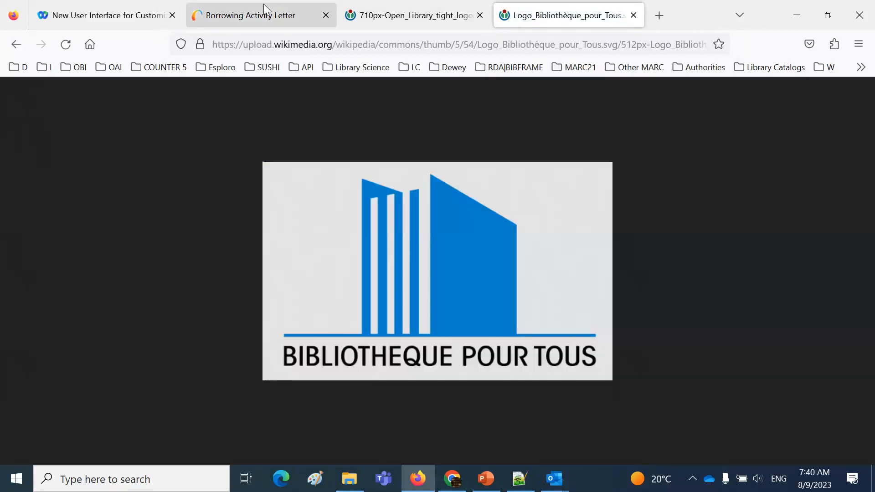
Return to the Borrowing Activity Letter and expand its XML editor to full size
left_click(269, 17)
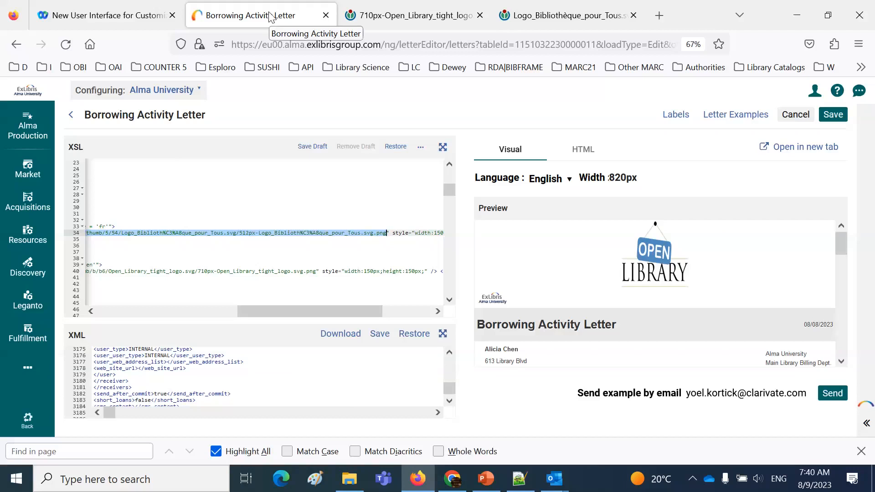
left_click_drag(316, 310, 234, 304)
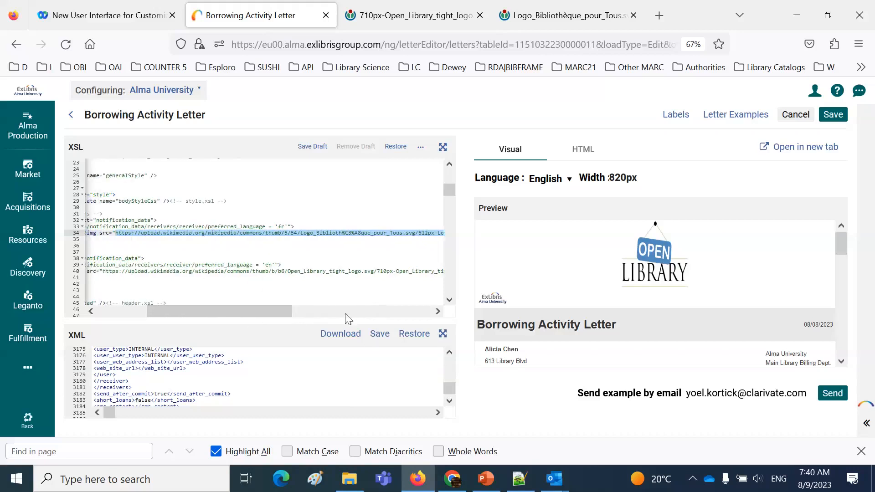
left_click(443, 337)
left_click(754, 176)
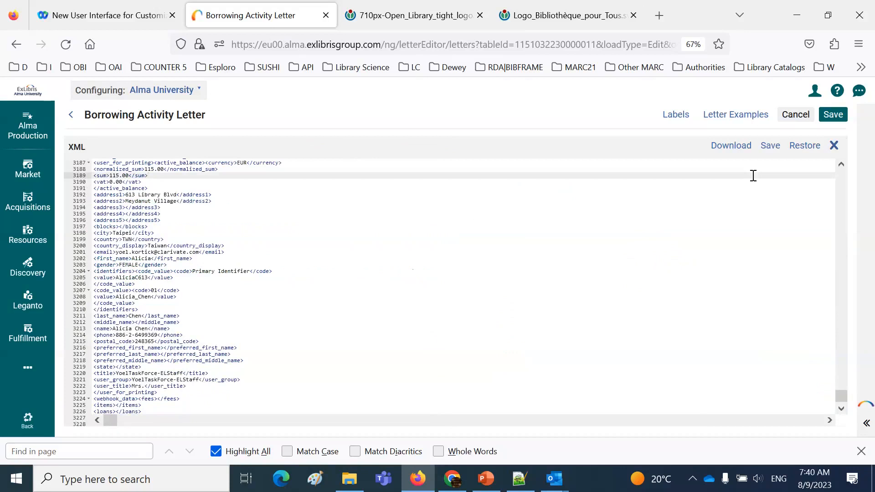
Find preferred_language in the XML and set the receiver's preferred_language value to fr
key("ctrl+f")
type("preferr")
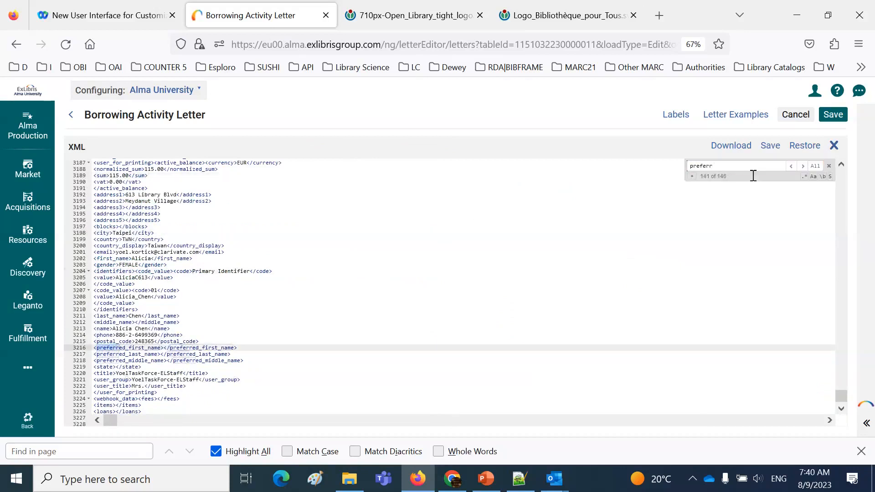
type("ed_la")
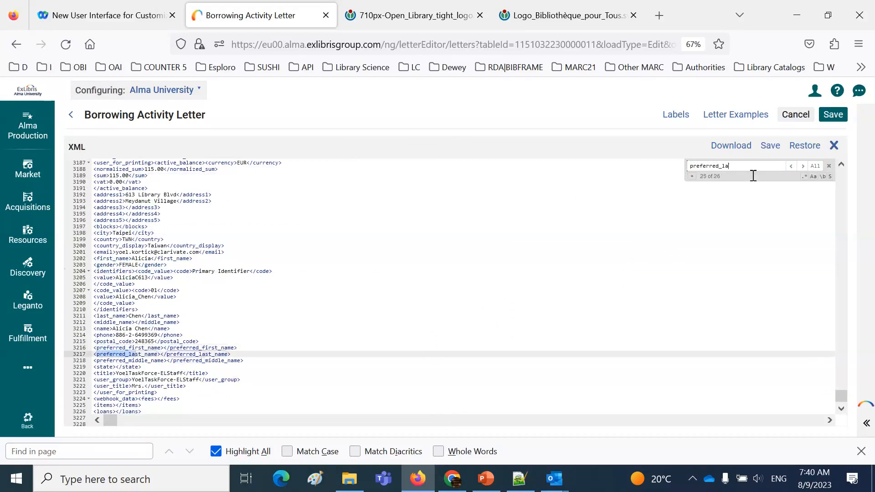
type("ng")
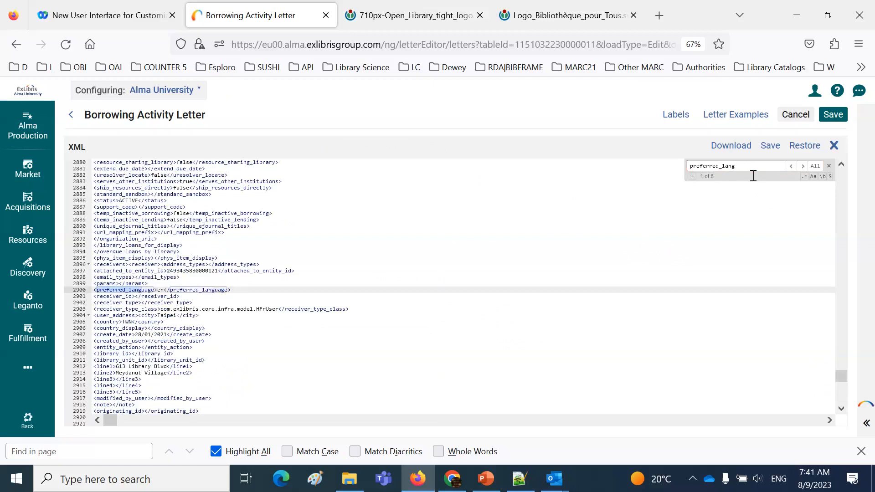
type("uuage")
key("Return")
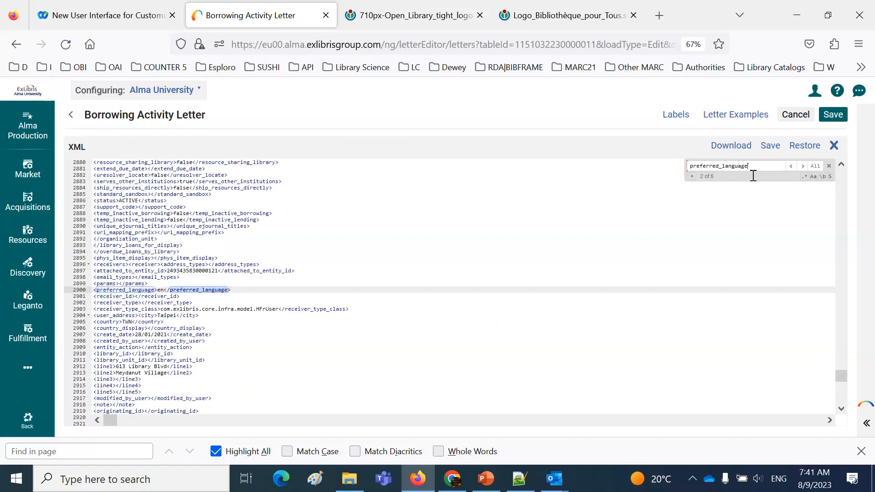
left_click(158, 290)
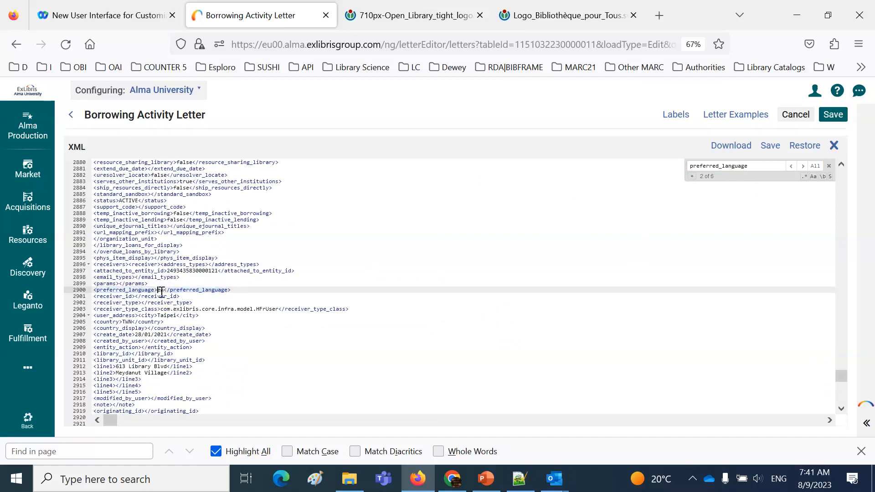
key("Delete")
key("Delete")
type("fr")
Look through the remaining occurrences of preferred_language in the XML, including the user_preferred_language tags
left_click(804, 168)
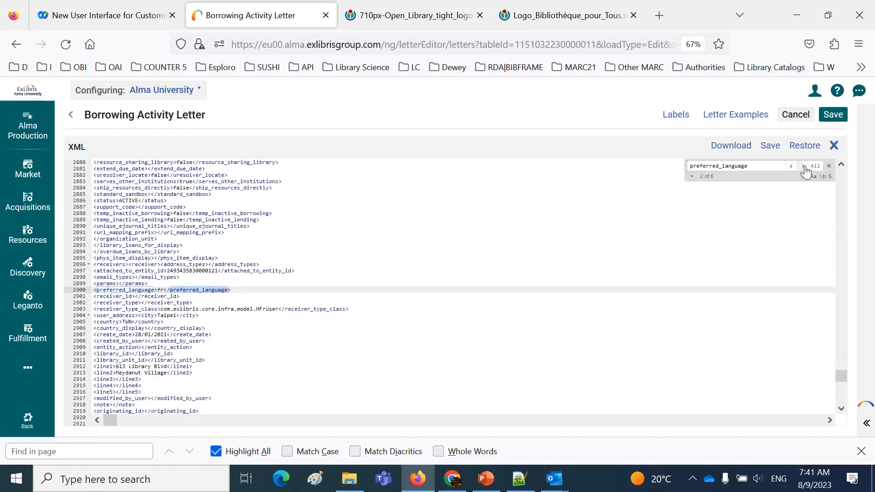
left_click(804, 167)
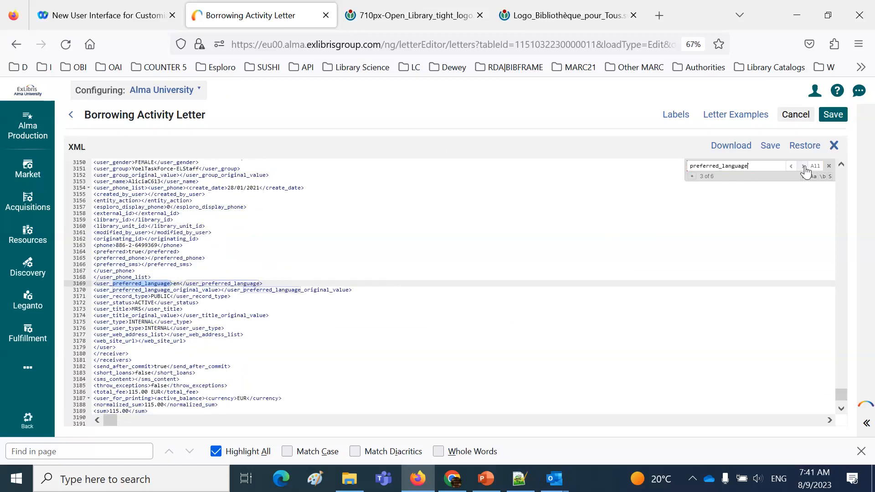
left_click(804, 167)
left_click(804, 166)
left_click(804, 167)
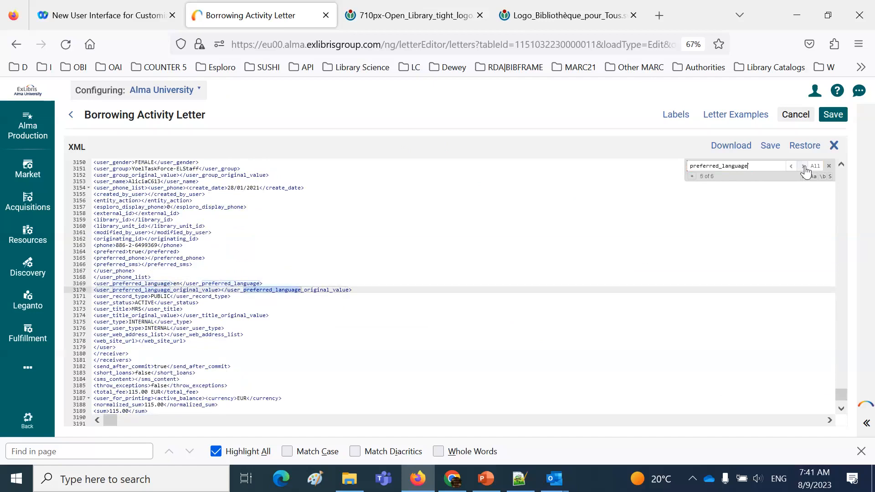
left_click(804, 167)
left_click(804, 167)
left_click(804, 167)
left_click(804, 167)
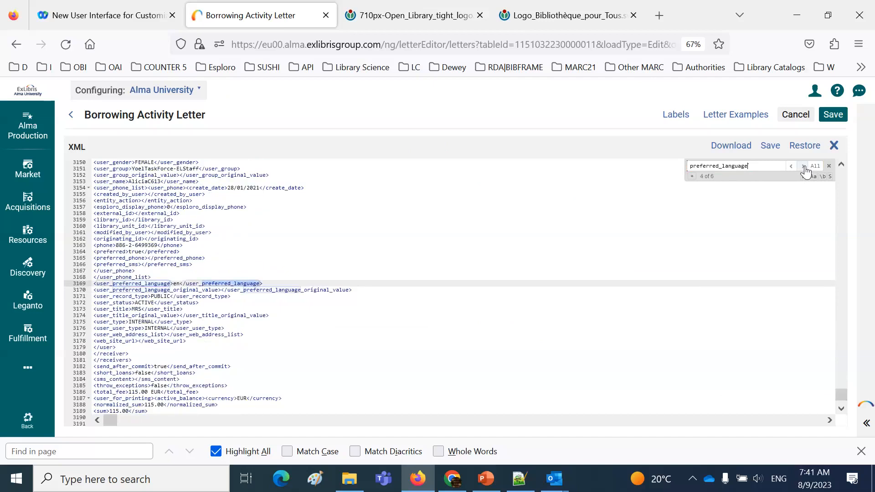
Collapse the expanded XML editor, bring the French logo condition in the XSL into view, and save the edited XML
left_click(832, 150)
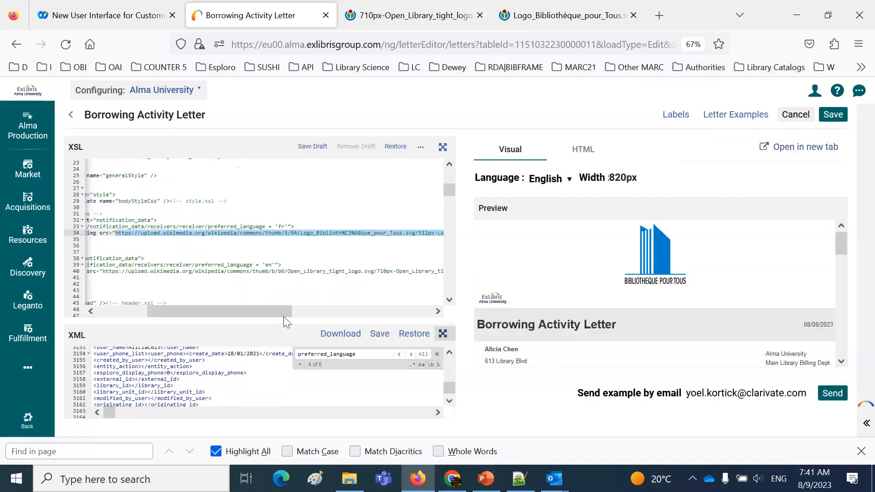
left_click_drag(277, 310, 198, 308)
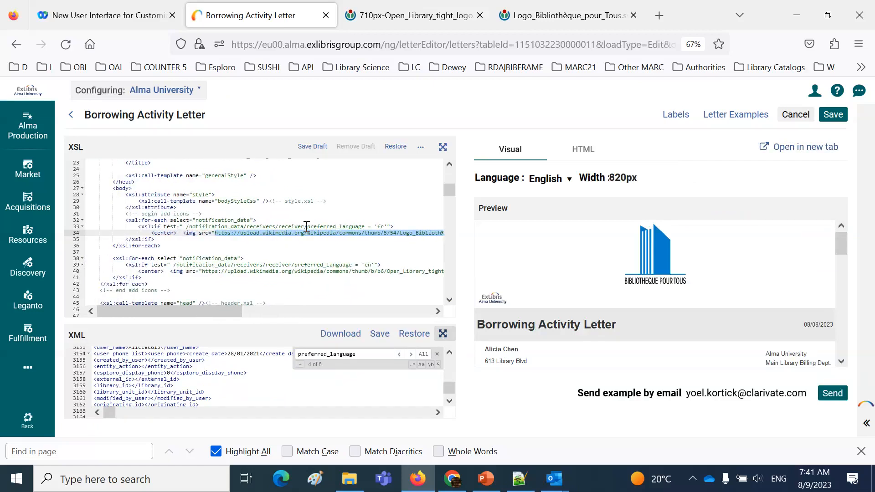
left_click(381, 337)
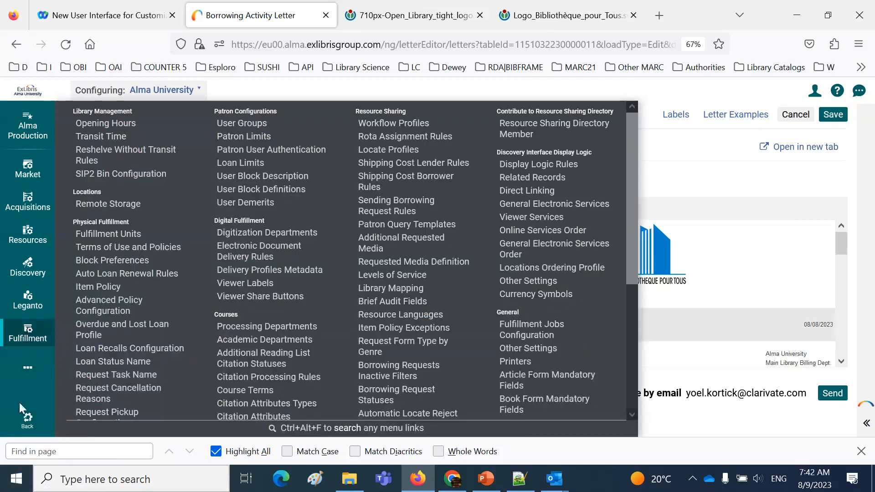
Leave configuration, open Manage Patron Services, look up the patron by last name and view the patron's loans
left_click(27, 419)
mouse_move(32, 314)
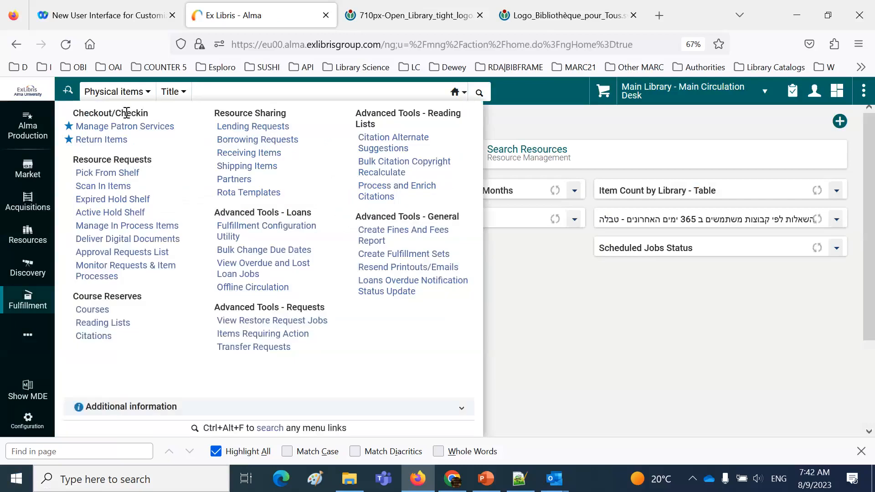
left_click(128, 130)
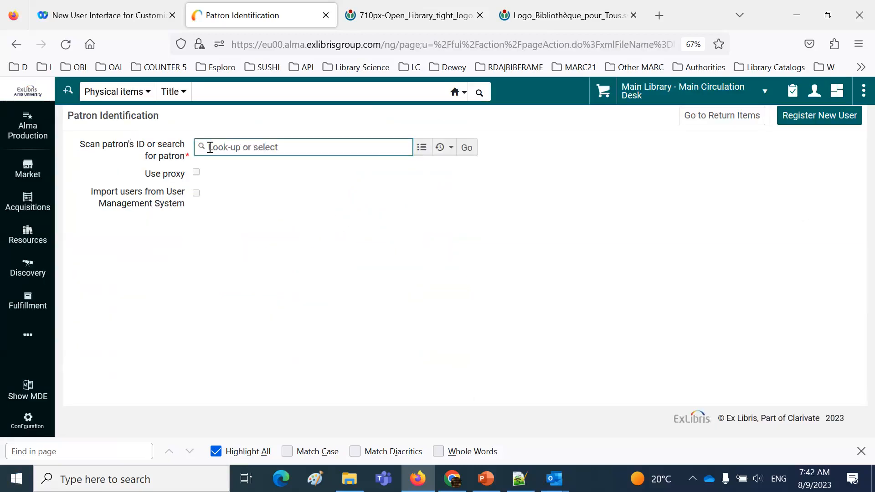
type("hacohen")
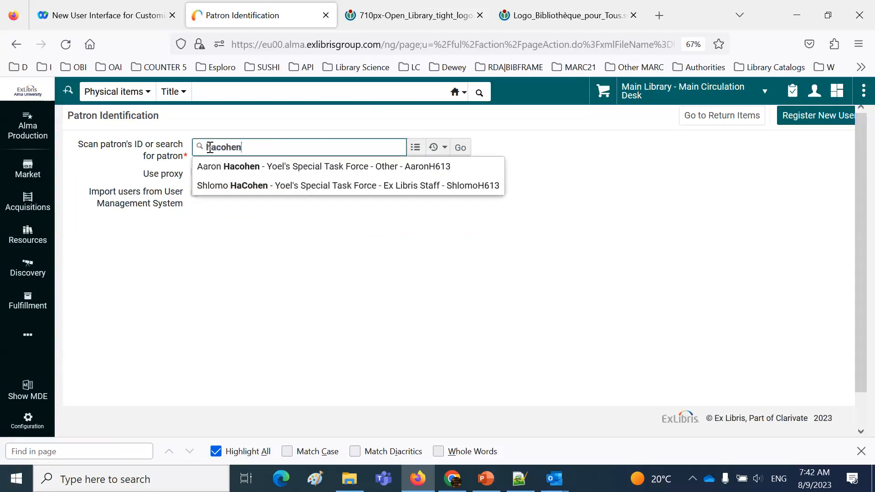
left_click(236, 168)
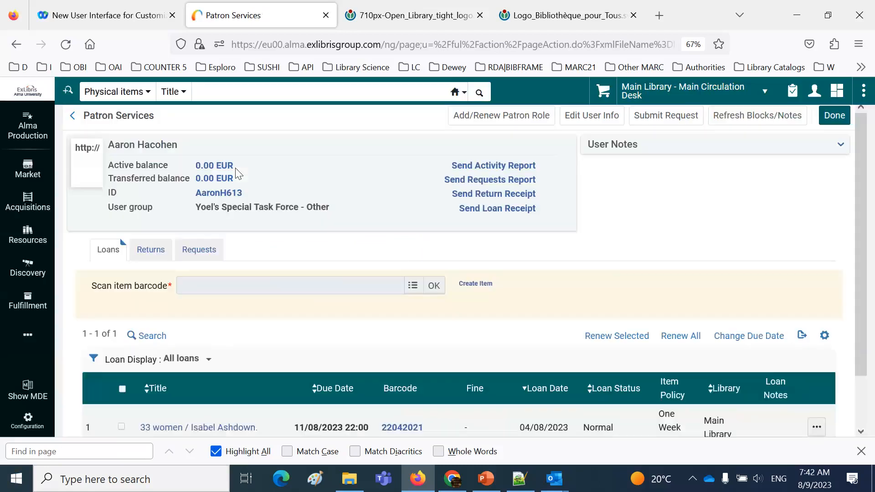
scroll(343, 319, "down", 2)
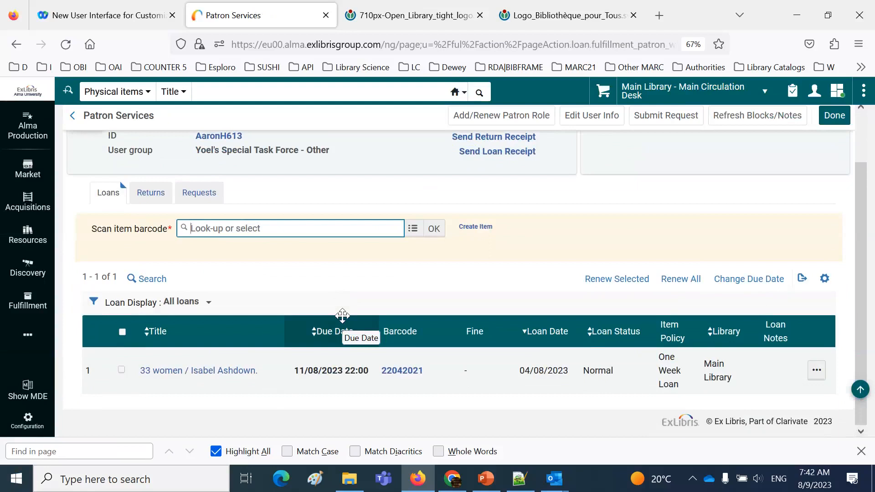
Run an advanced search for physical items whose Language (Title) equals Chinese
left_click(286, 89)
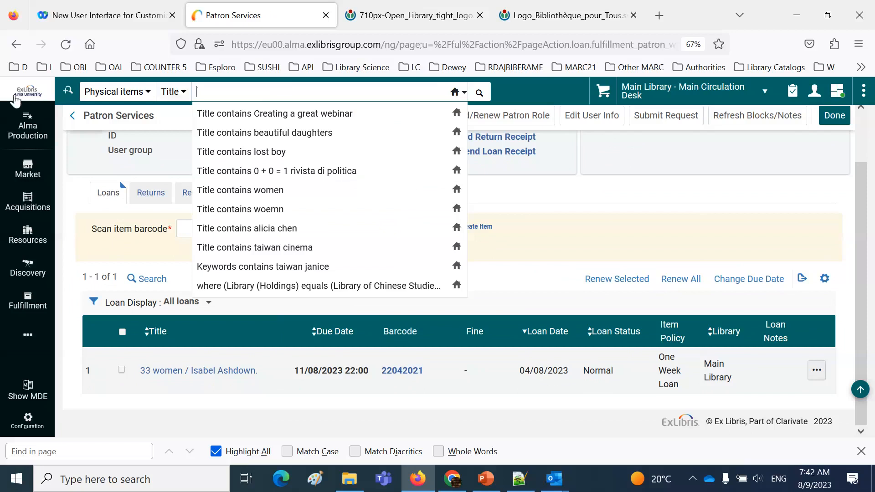
left_click(69, 92)
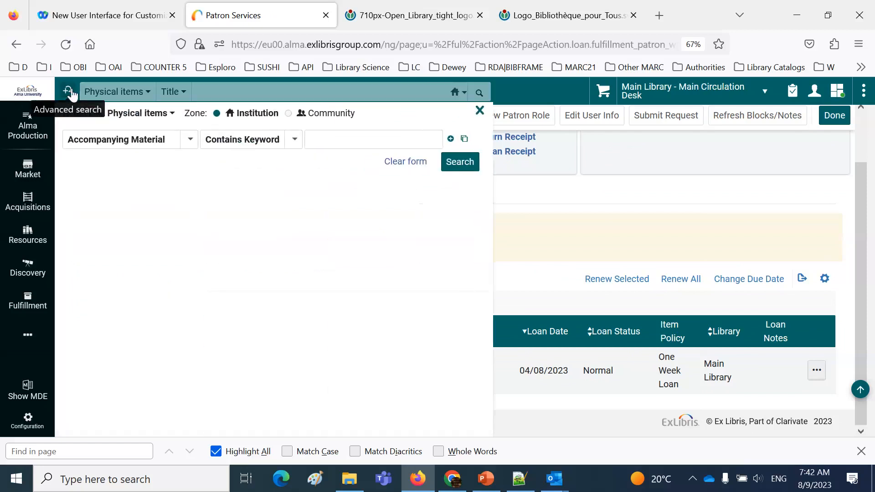
left_click(132, 141)
type("lang")
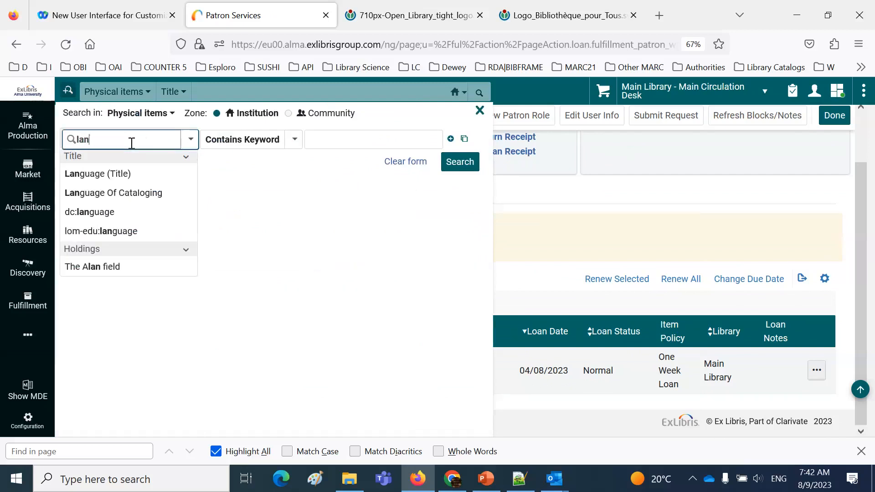
left_click(123, 172)
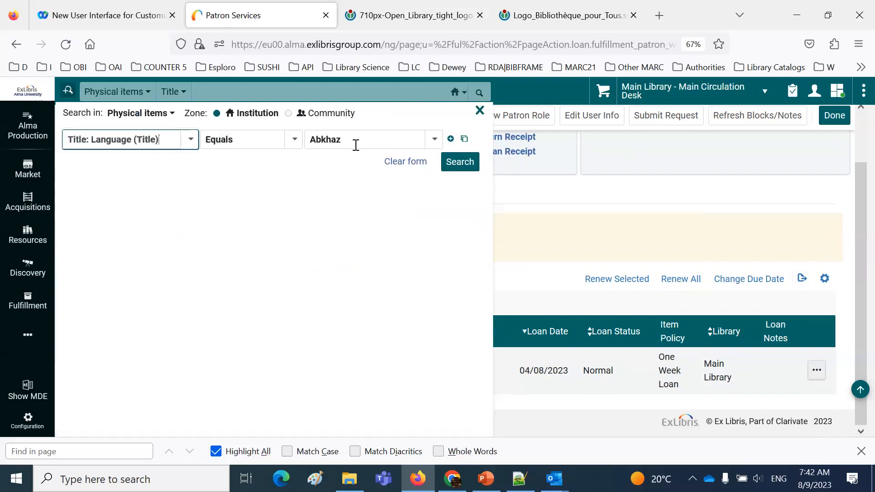
left_click(356, 142)
scroll(379, 264, "down", 20)
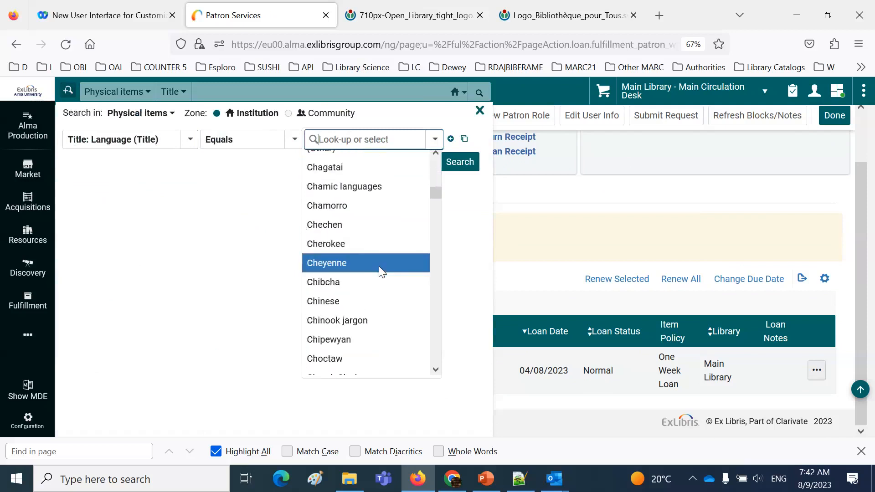
left_click(368, 300)
left_click(460, 169)
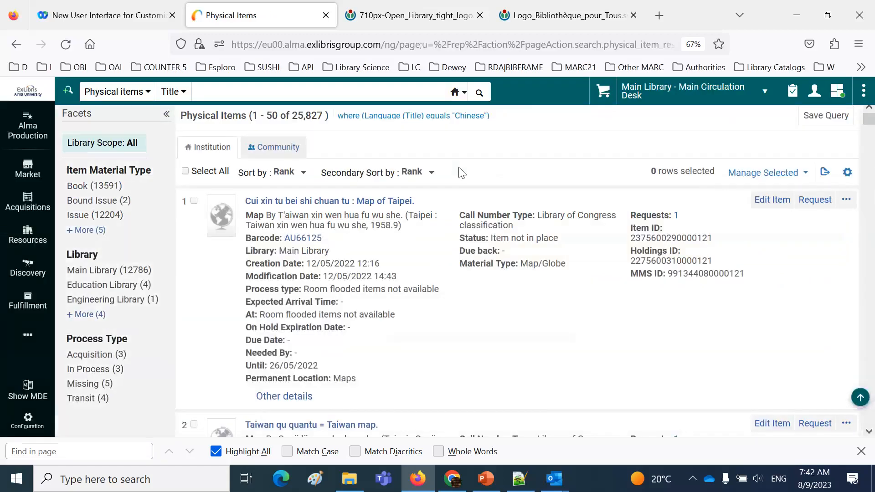
Open the item for the book "International security institutions' intervention in ethic conflict" and select its barcode for copying
scroll(461, 279, "down", 10)
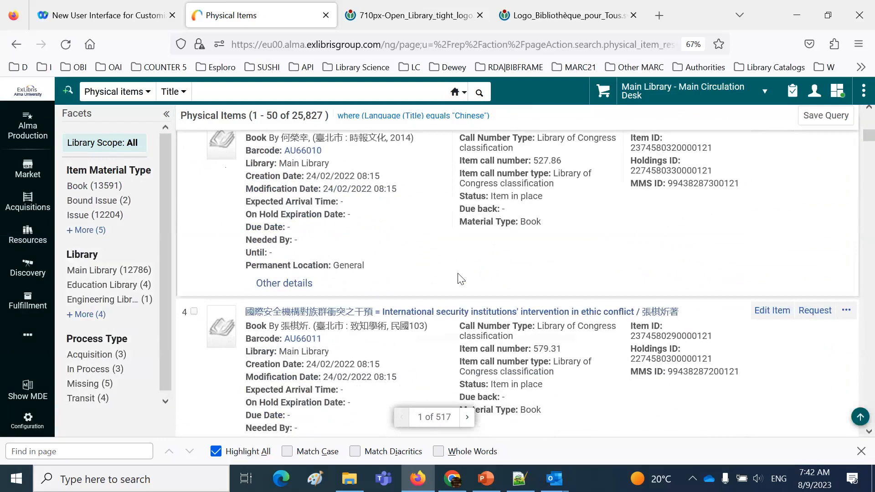
scroll(596, 365, "down", 2)
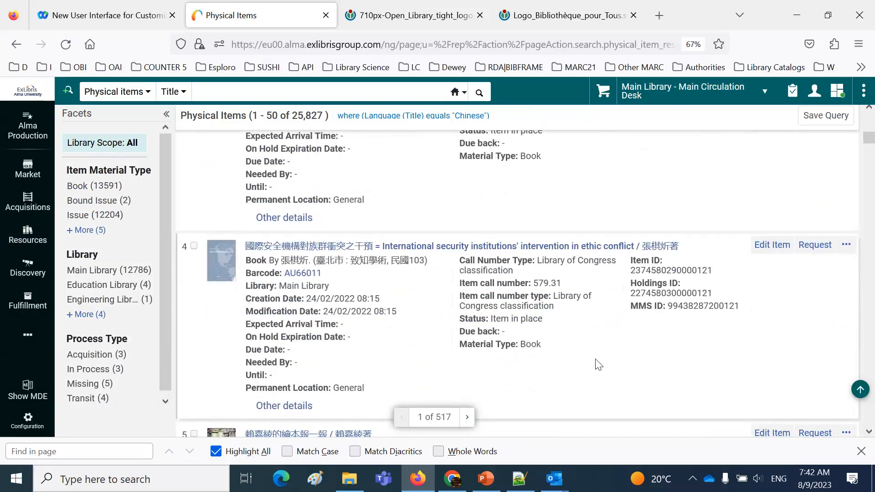
left_click(847, 245)
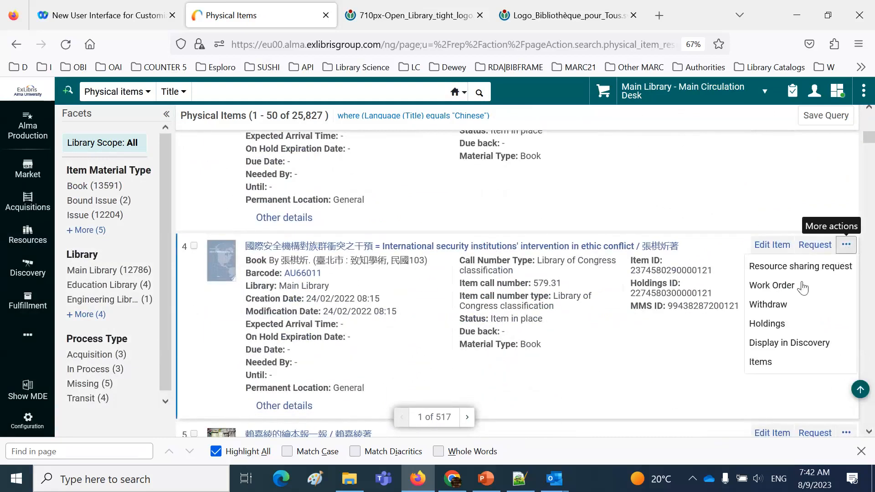
left_click(760, 362)
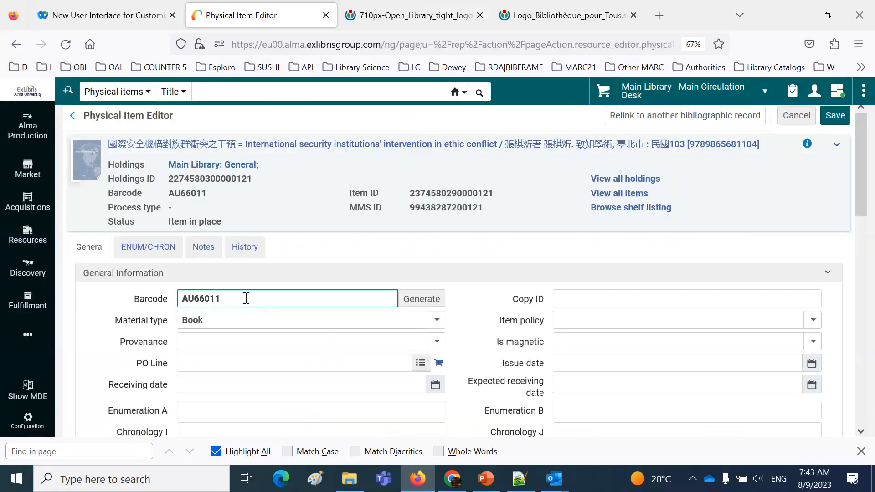
left_click_drag(246, 298, 113, 308)
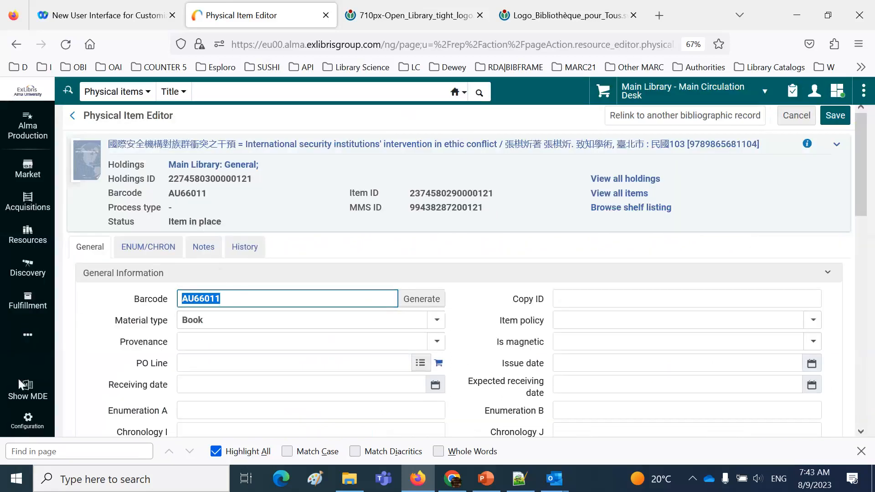
left_click(28, 340)
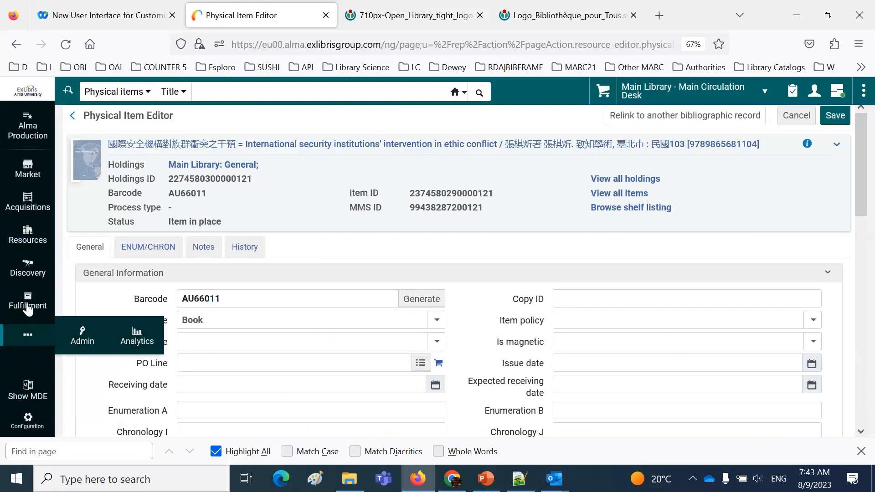
Open Manage Patron Services and bring up the first patron matching the last name
left_click(27, 301)
left_click(113, 128)
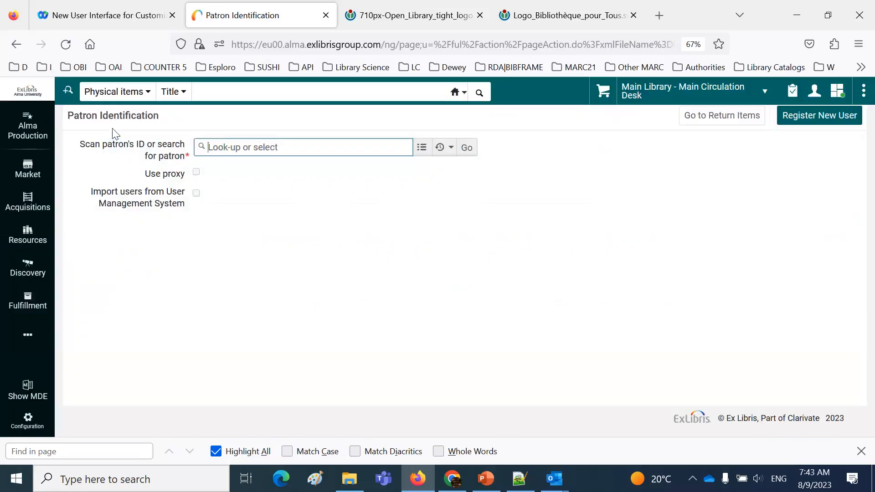
type("hacohen")
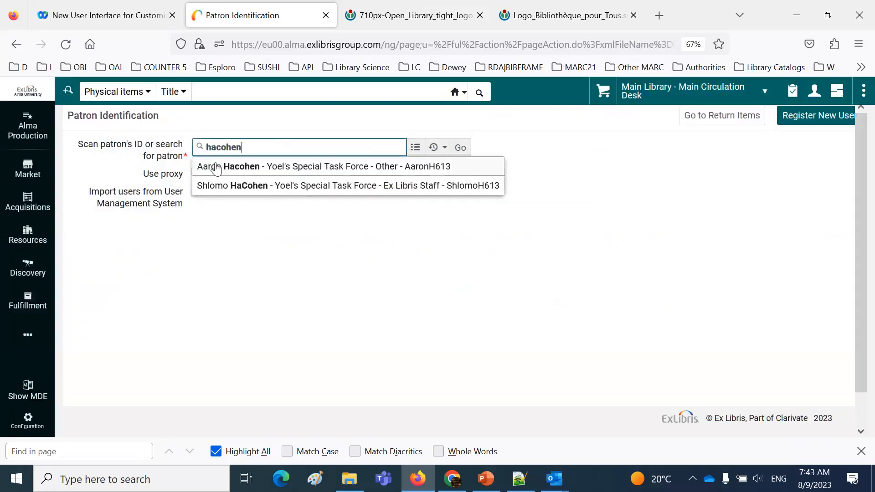
left_click(218, 165)
left_click(465, 147)
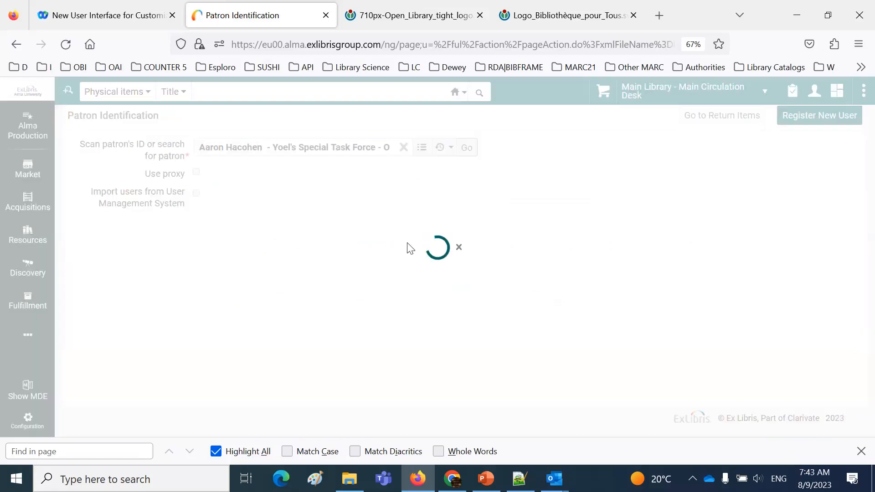
Loan the item with barcode AU66011 to the patron and send the patron an activity report
type("AU66011")
left_click(435, 285)
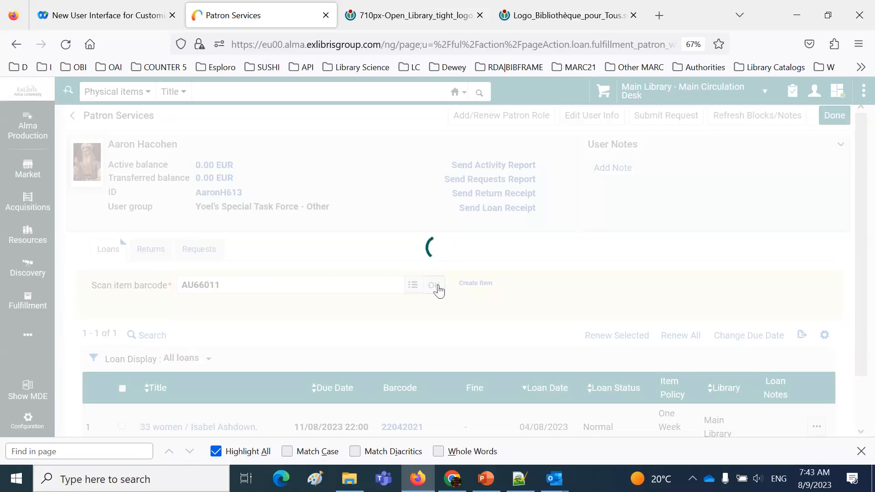
scroll(438, 289, "down", 3)
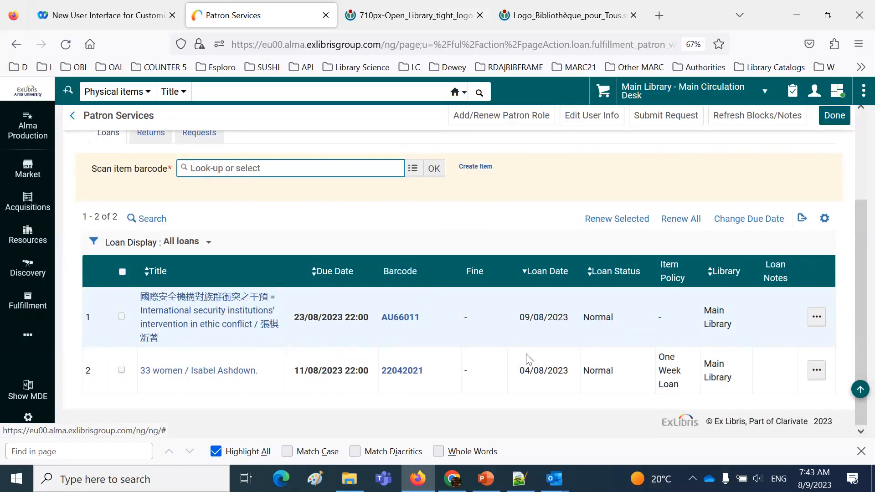
scroll(527, 357, "up", 3)
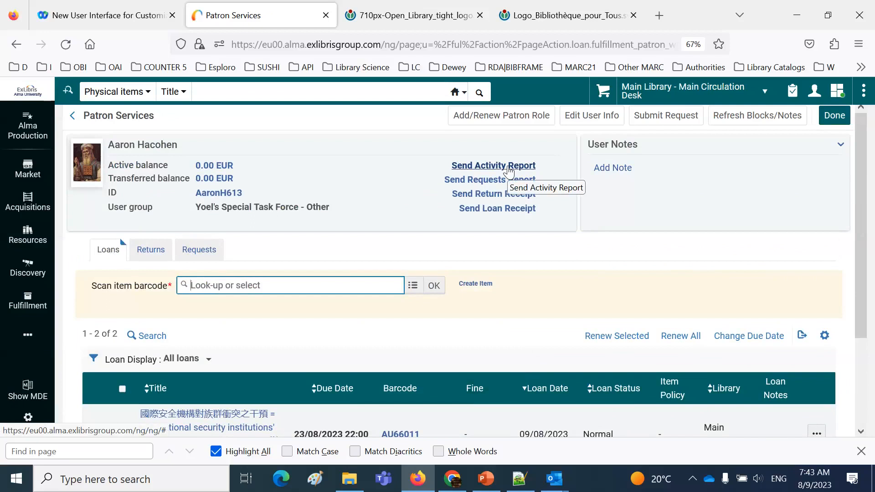
left_click(508, 172)
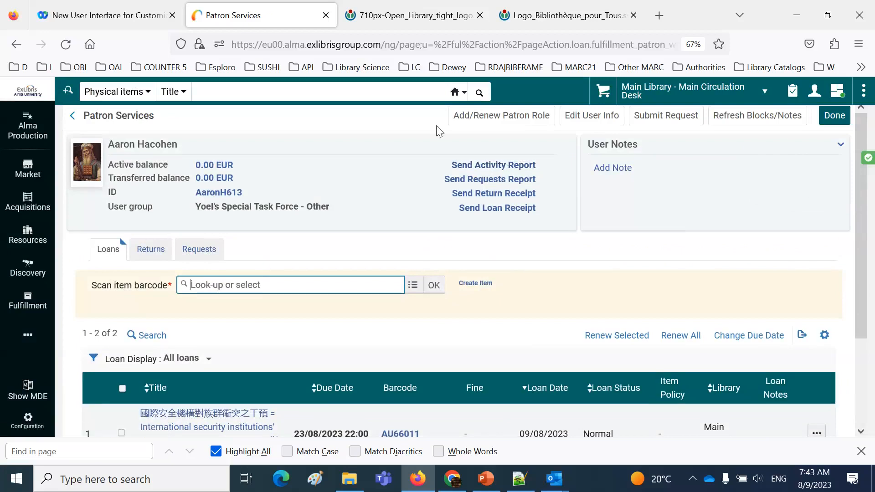
Go to the general Letters Configuration and open the email-channel Borrowing Activity Letter for editing
left_click(27, 419)
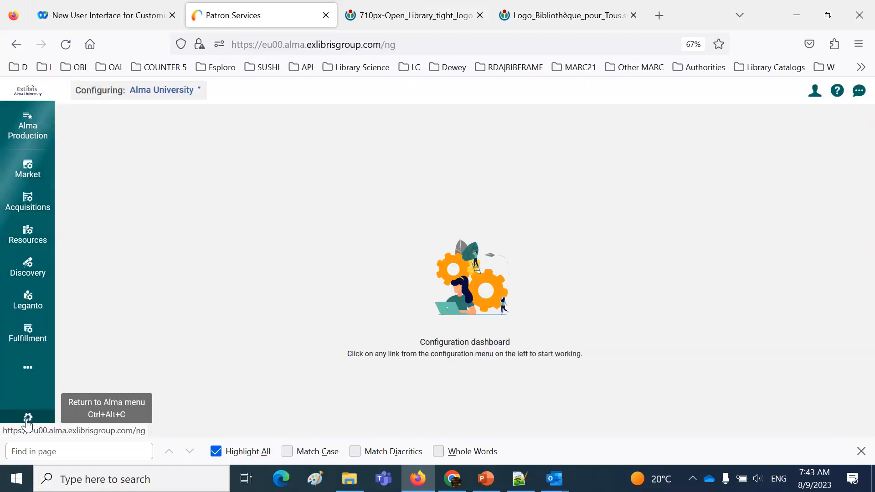
left_click(27, 373)
left_click(132, 349)
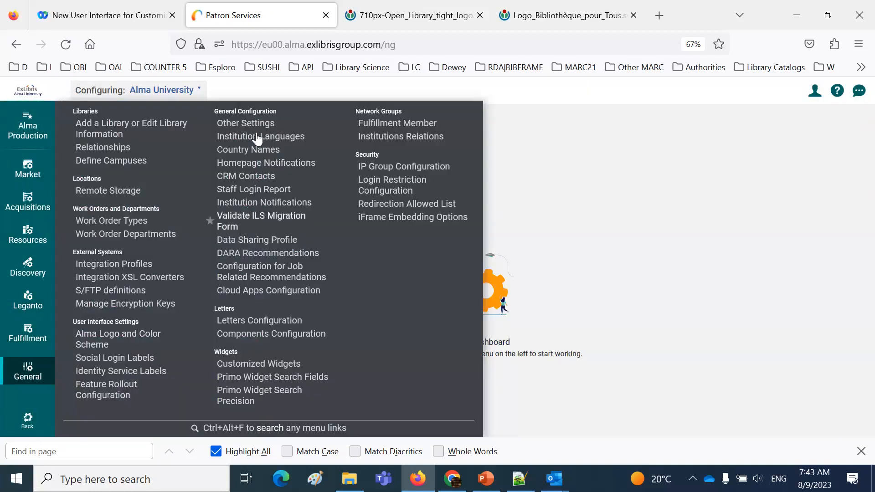
left_click(272, 323)
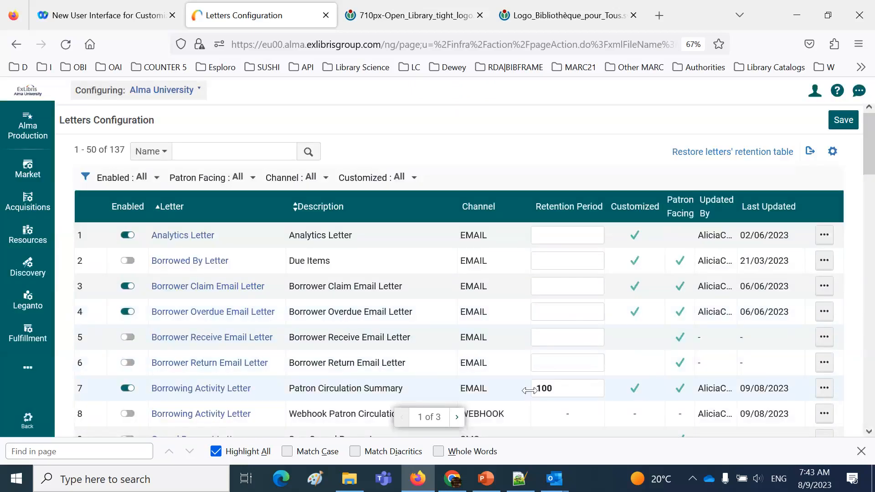
left_click(824, 390)
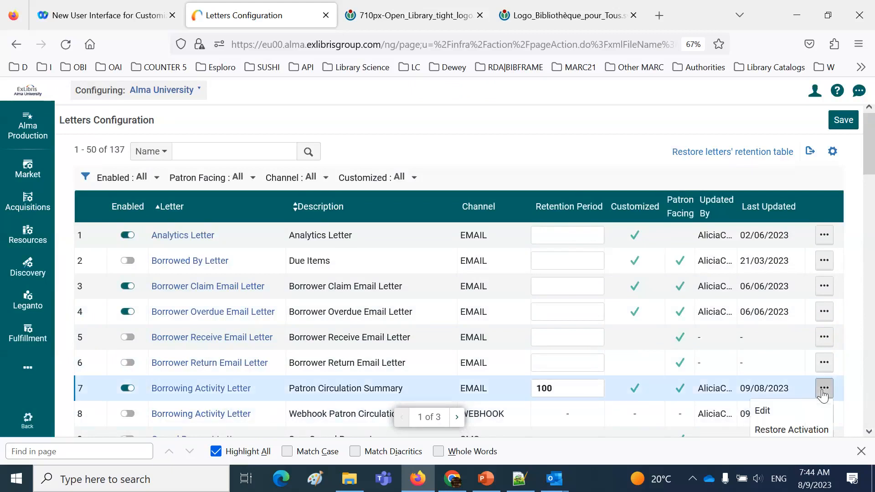
left_click(762, 348)
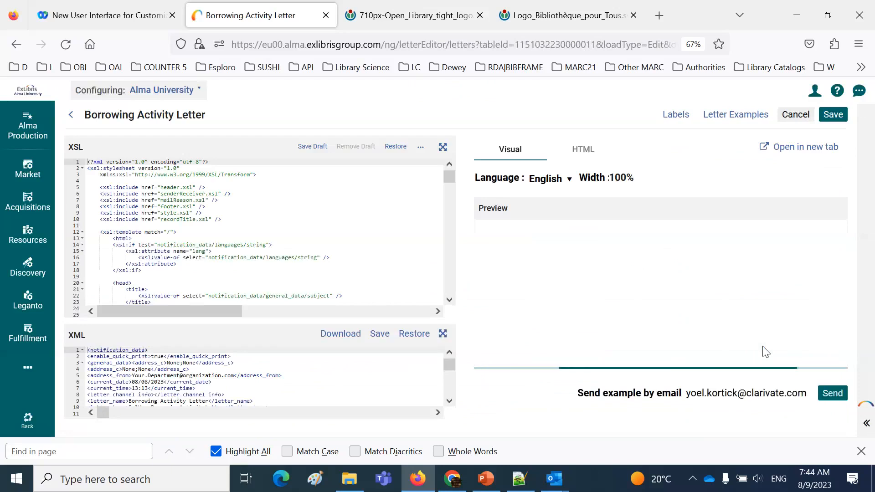
left_click(721, 117)
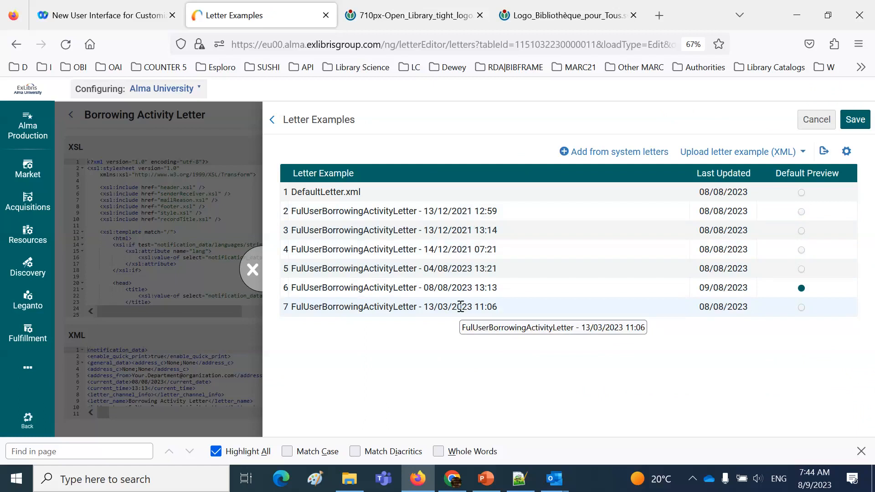
left_click(634, 154)
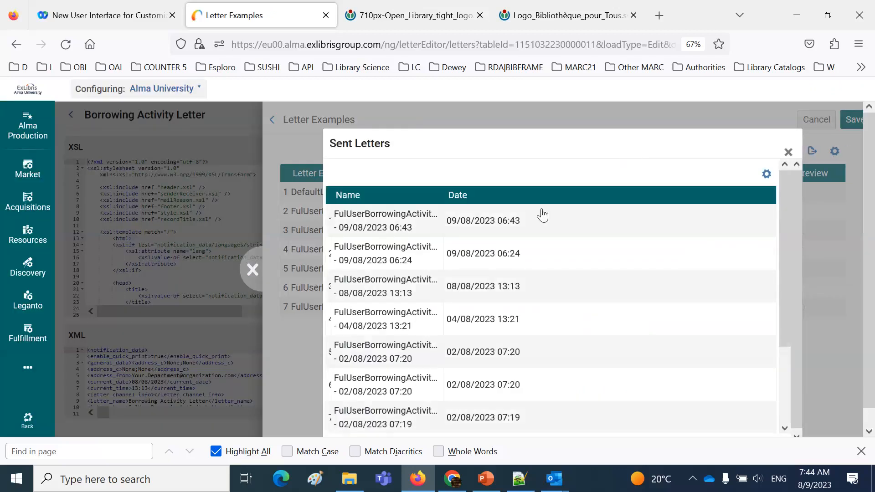
left_click(789, 152)
left_click(253, 270)
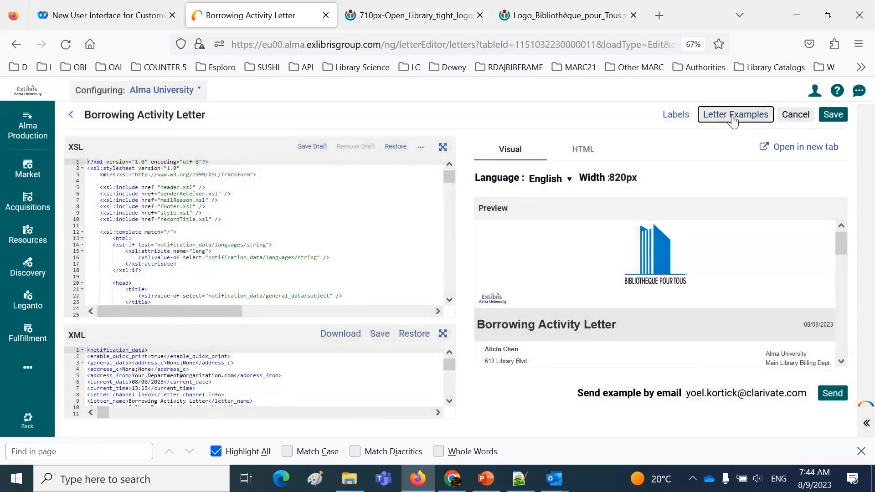
Add the sent letter FulUserBorrowingActivityLetter - 09/08/2023 06:43 to the letter examples, widening the columns of the sent letters list
left_click(732, 117)
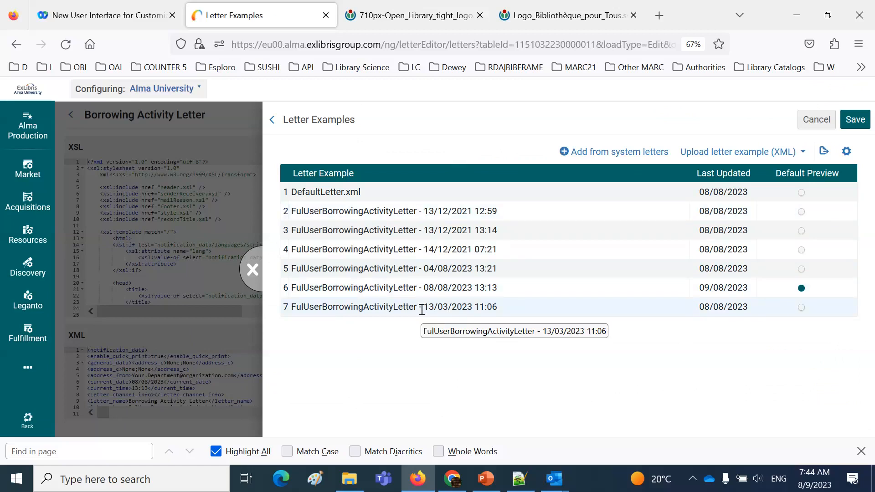
left_click(594, 152)
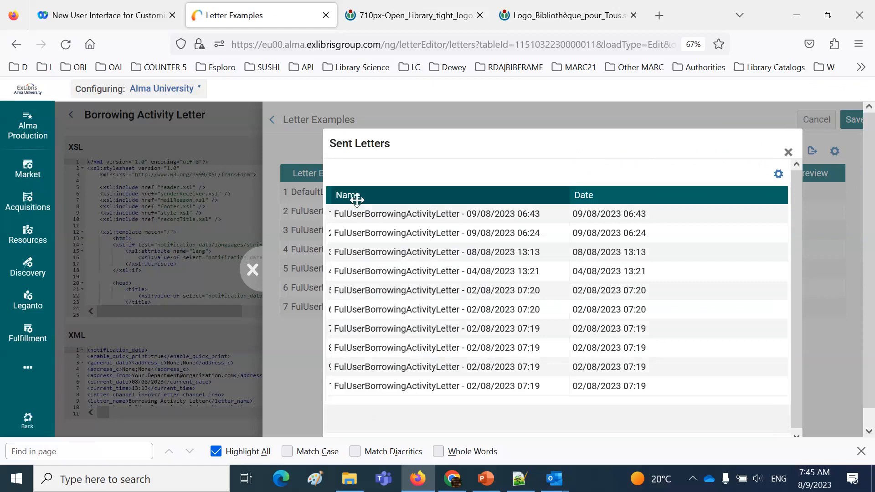
left_click_drag(332, 197, 349, 196)
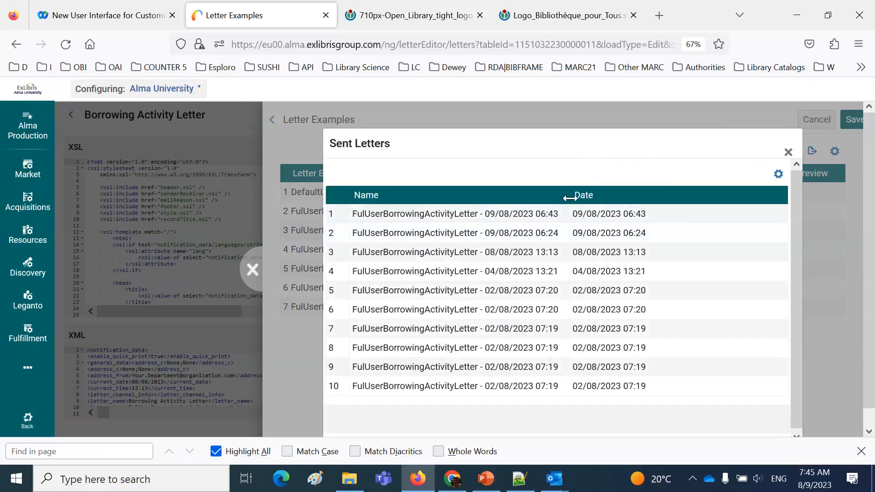
left_click_drag(570, 198, 582, 198)
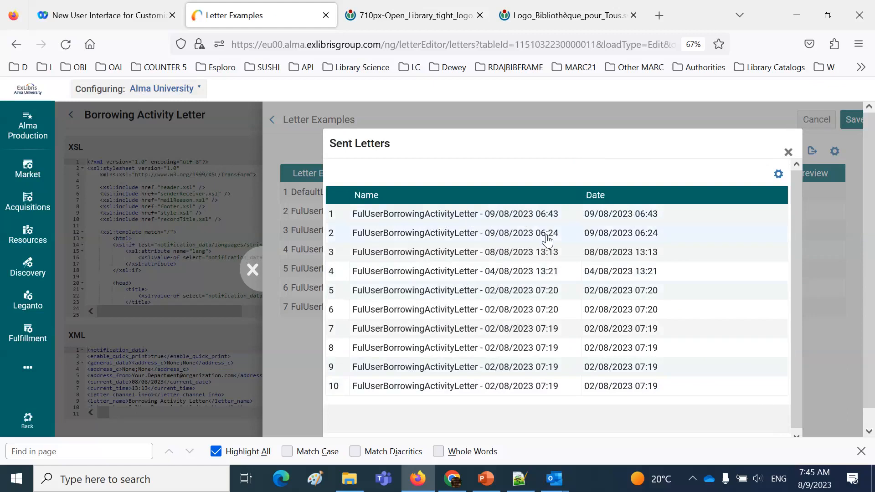
left_click(541, 214)
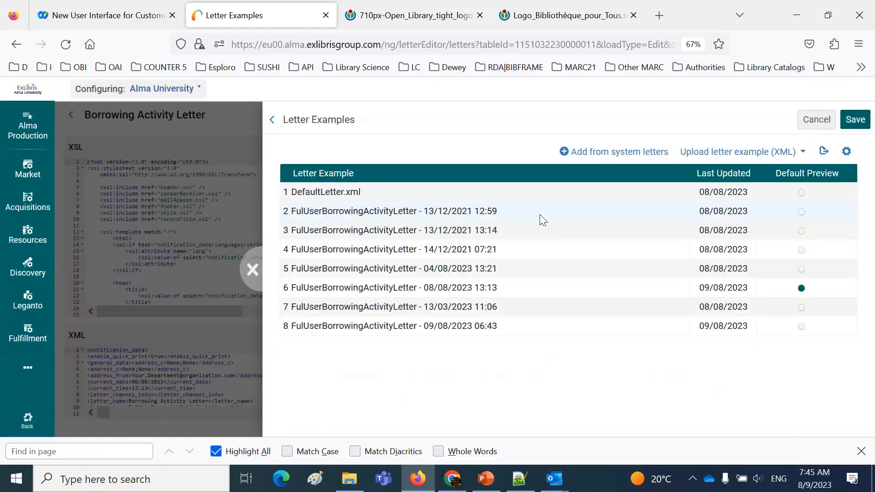
Make the 09/08/2023 06:43 example the default preview, save, and view the loans in the letter preview
left_click(801, 326)
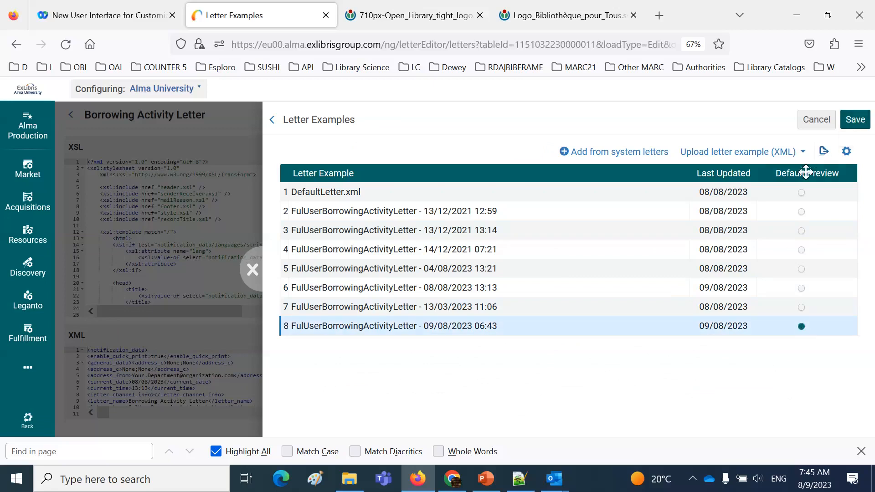
left_click(855, 122)
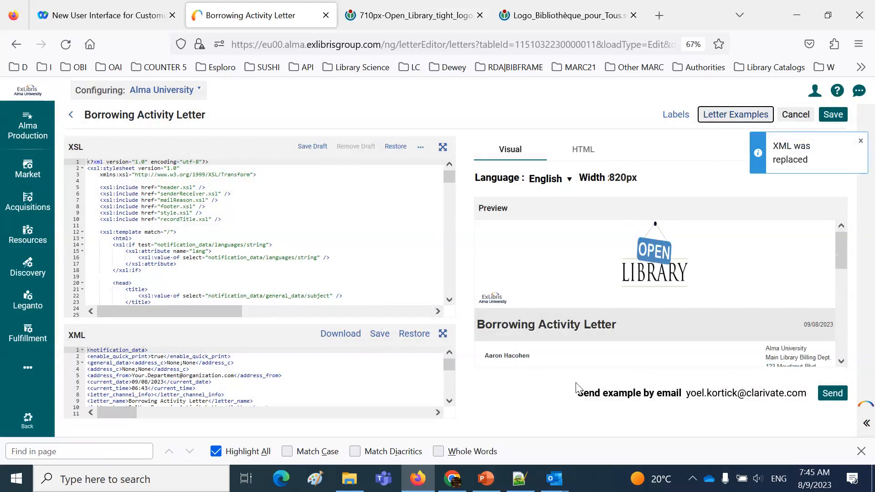
left_click_drag(839, 253, 869, 353)
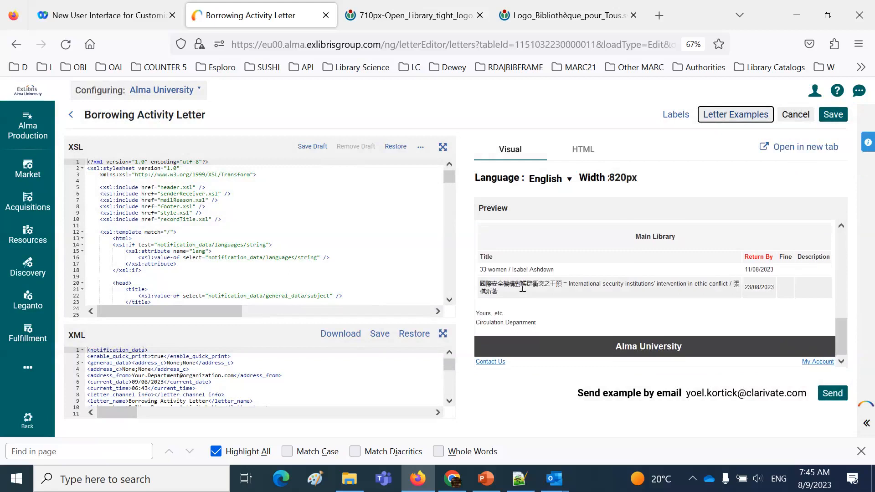
Download the letter's XML, show the file in its folder and open it in Notepad++
left_click(311, 380)
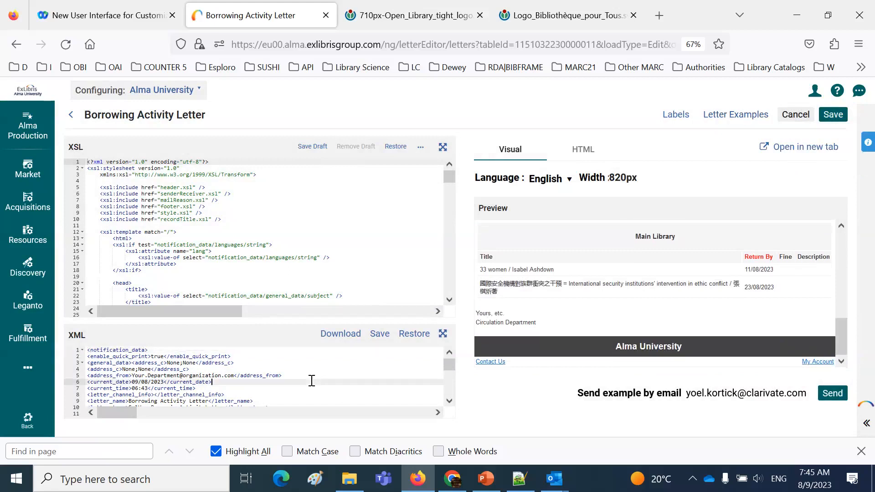
left_click(341, 334)
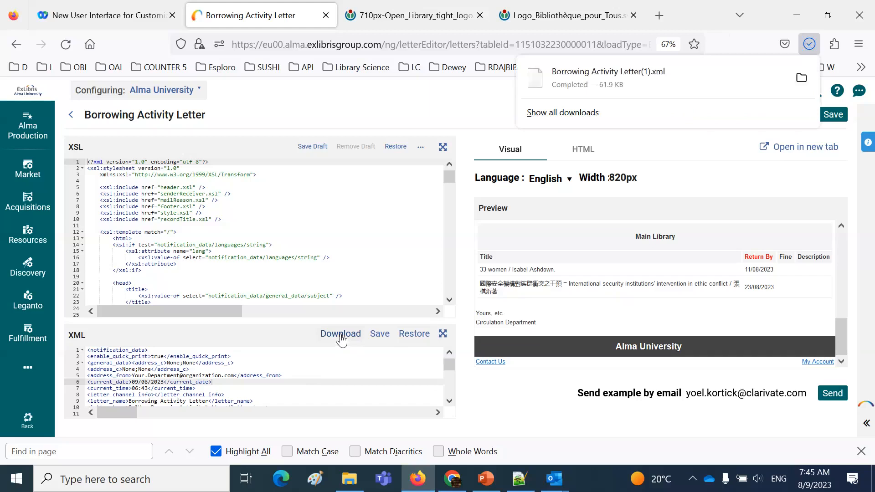
right_click(635, 76)
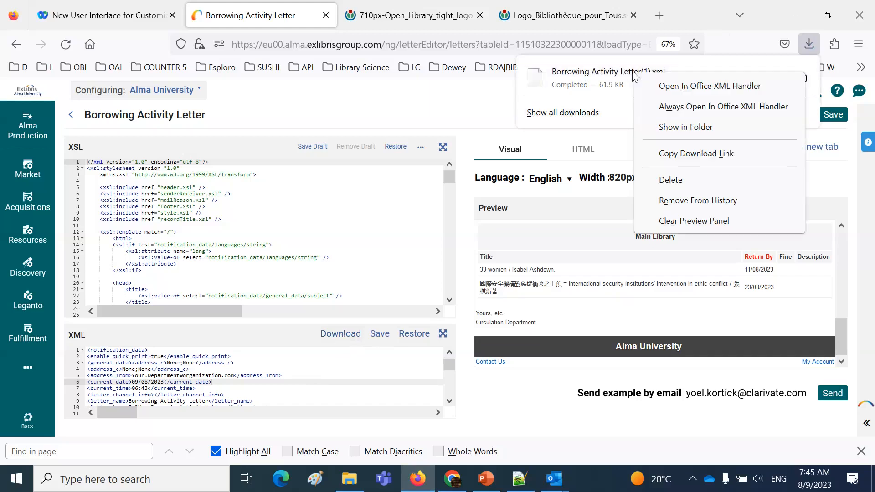
left_click(677, 126)
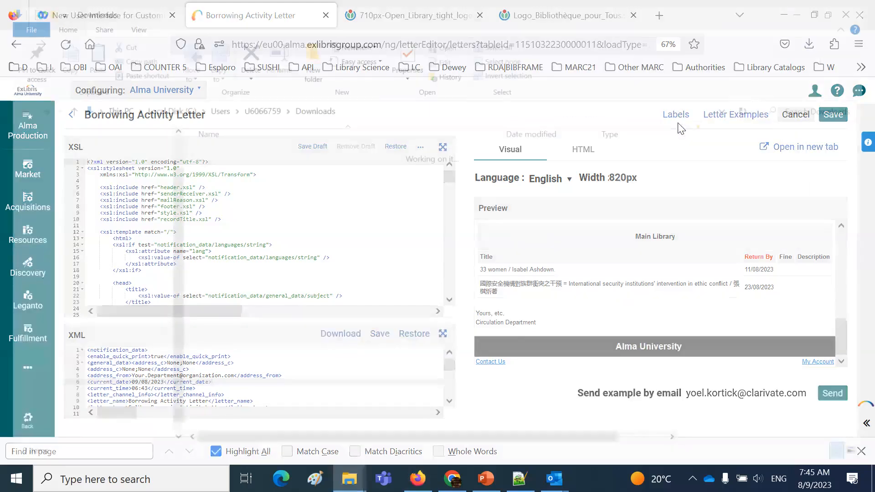
right_click(272, 175)
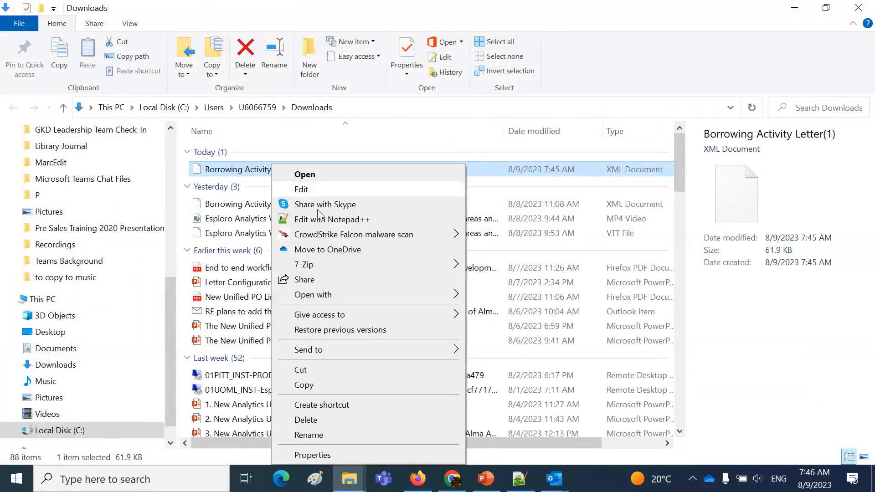
left_click(325, 221)
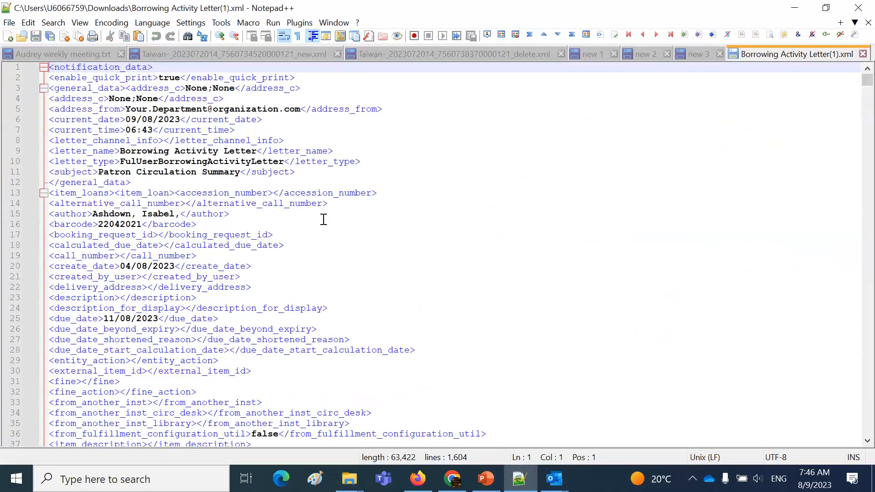
Start a find-and-replace in the letter XML with ">Main Library<", copied from the library_name value, as the search text
scroll(323, 219, "down", 12)
scroll(323, 219, "up", 1)
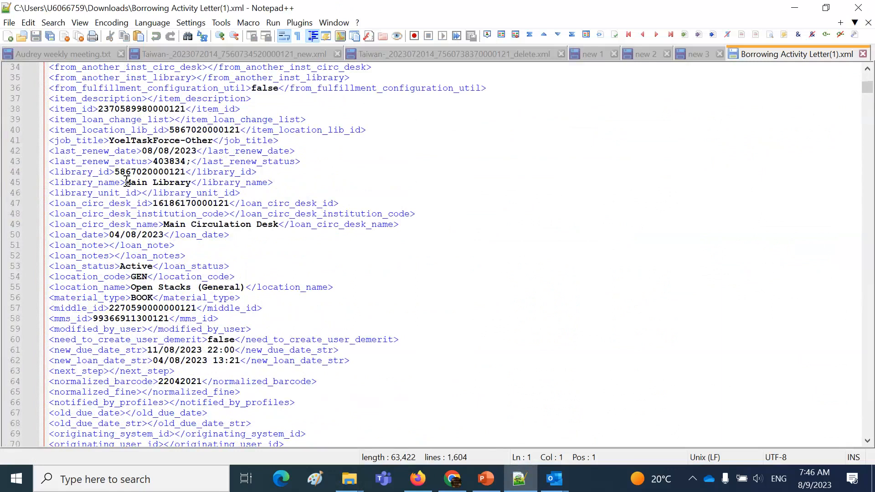
left_click_drag(126, 183, 192, 187)
key("ctrl+c")
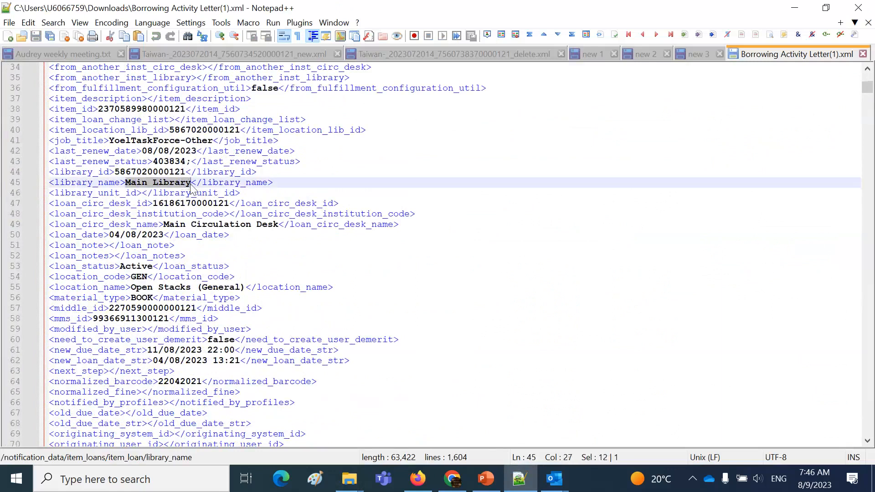
left_click(589, 157)
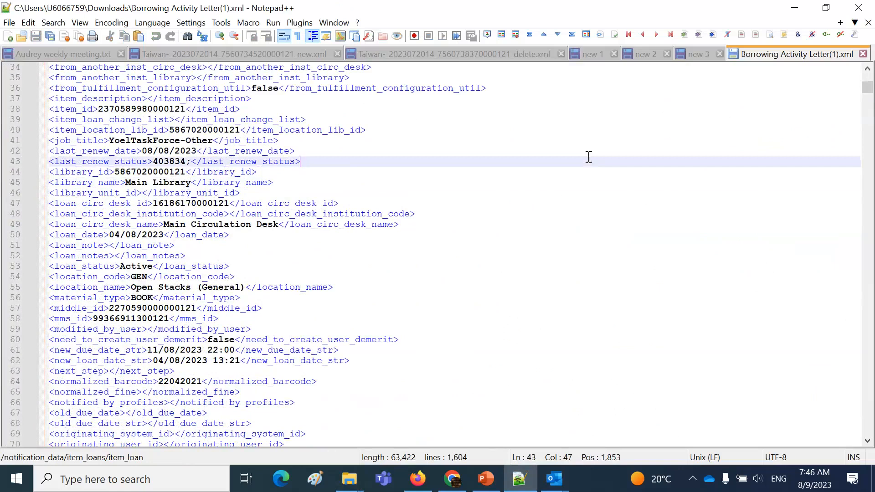
key("ctrl+h")
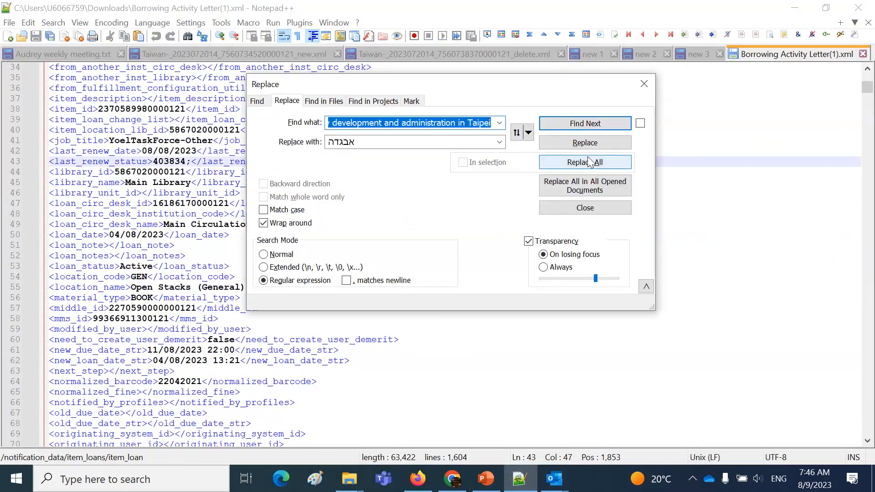
key("ctrl+v")
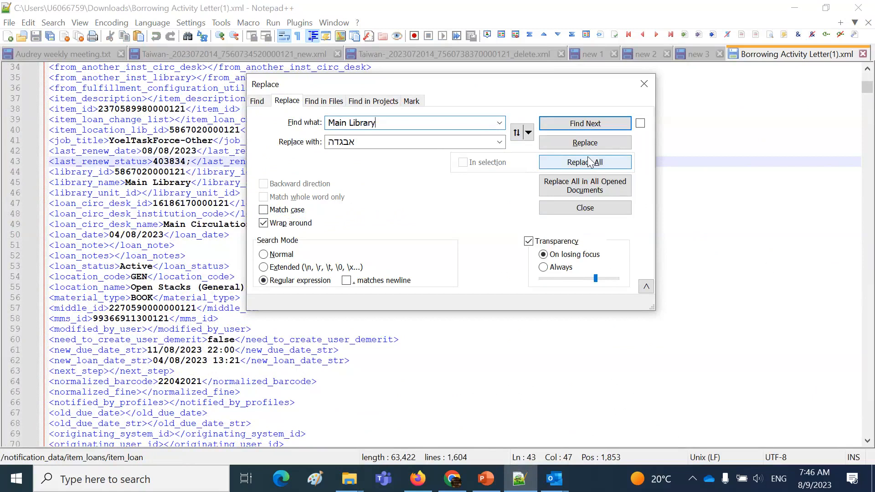
type("<")
type(">")
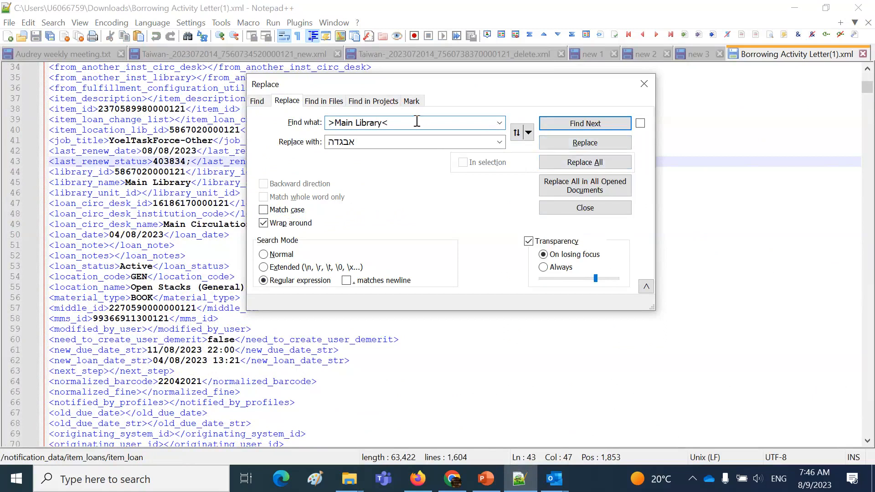
Replace all occurrences of ">Main Library<" in the file with ">State Library Victoria Library<" and close the Replace dialog
left_click_drag(414, 121, 319, 127)
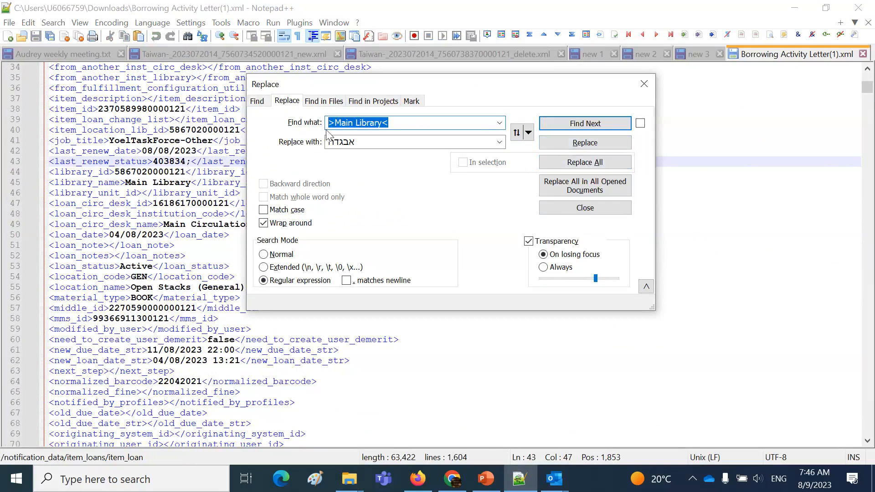
key("ctrl+c")
key("Tab")
key("ctrl+v")
double_click(345, 143)
left_click(344, 143)
left_click_drag(336, 143, 353, 146)
type("State bLibra")
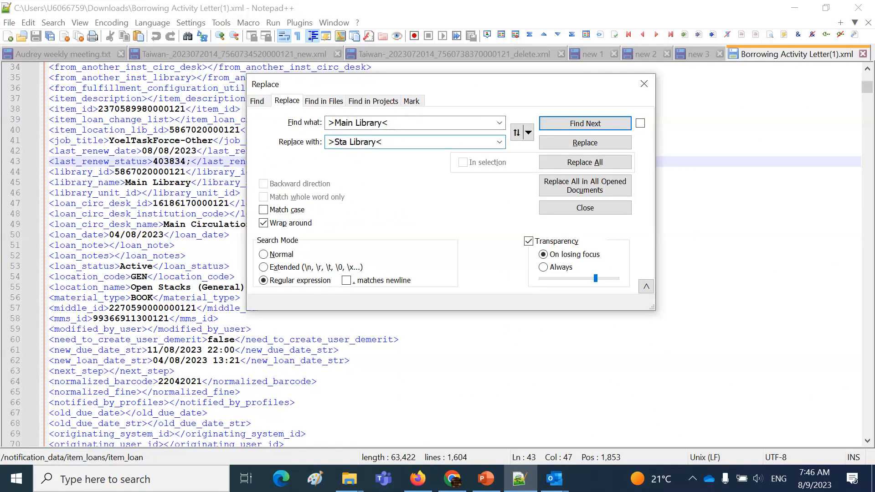
type("ry Victoria")
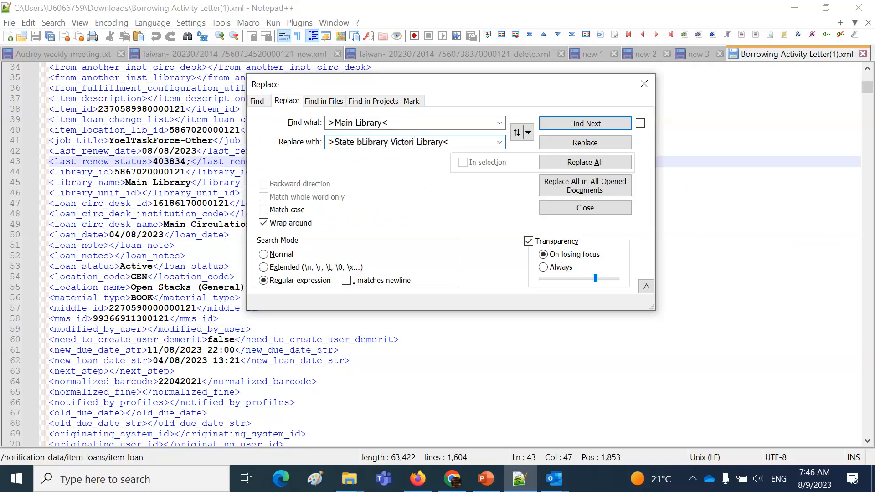
key("BackSpace")
left_click(357, 142)
key("BackSpace")
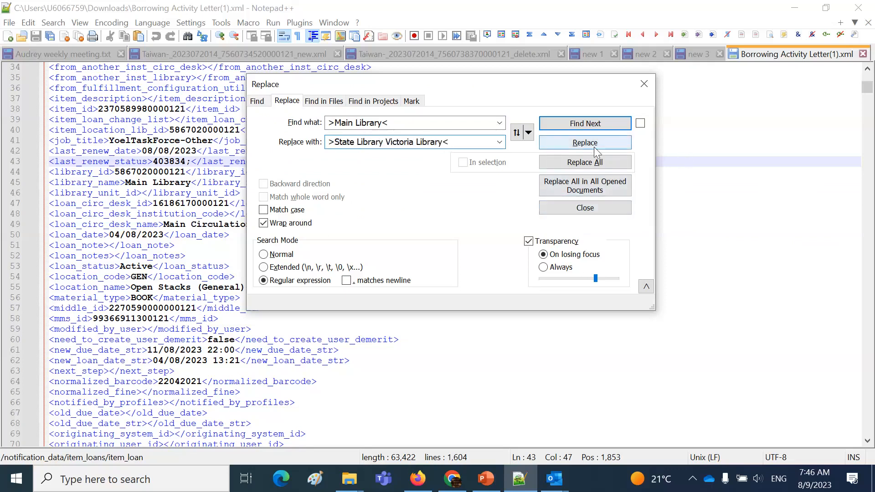
left_click(595, 163)
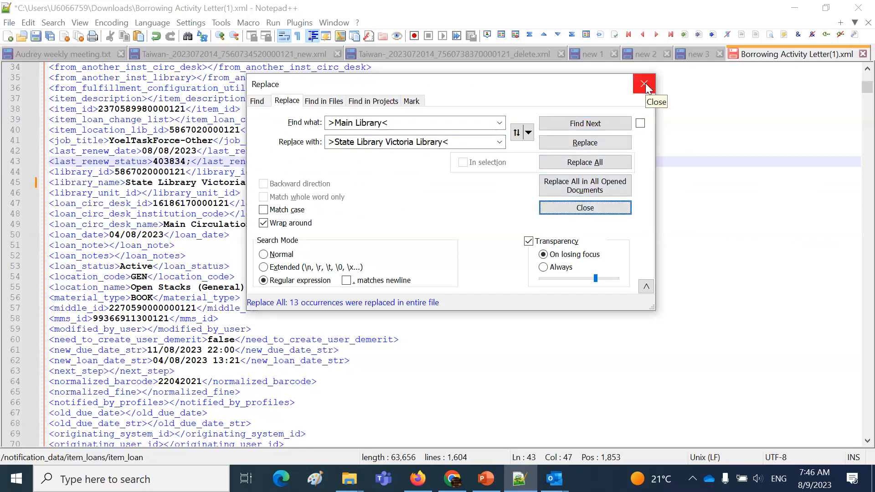
left_click(605, 209)
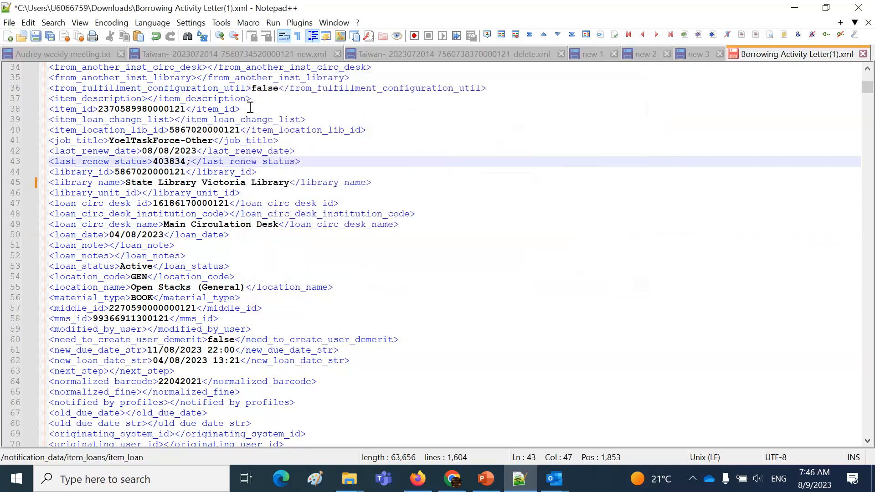
Save the edited XML as a new file named Borrowing Activity Letter Victoria in the Downloads folder
left_click(9, 23)
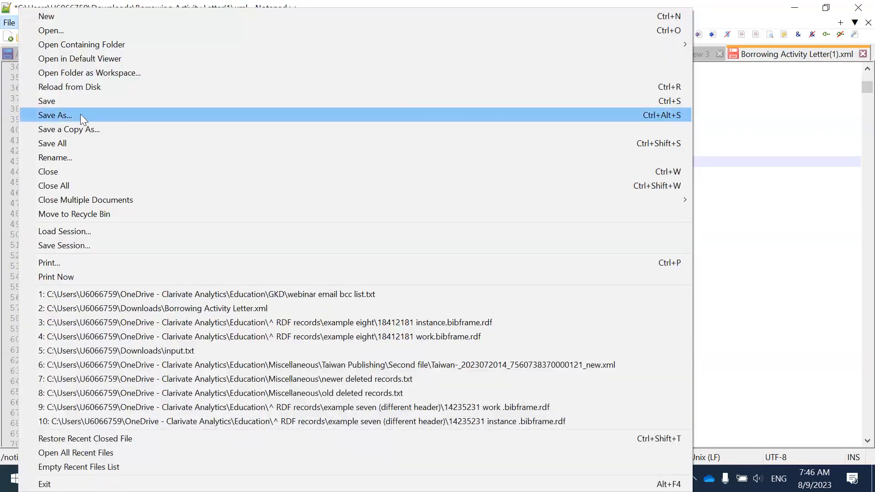
left_click(80, 115)
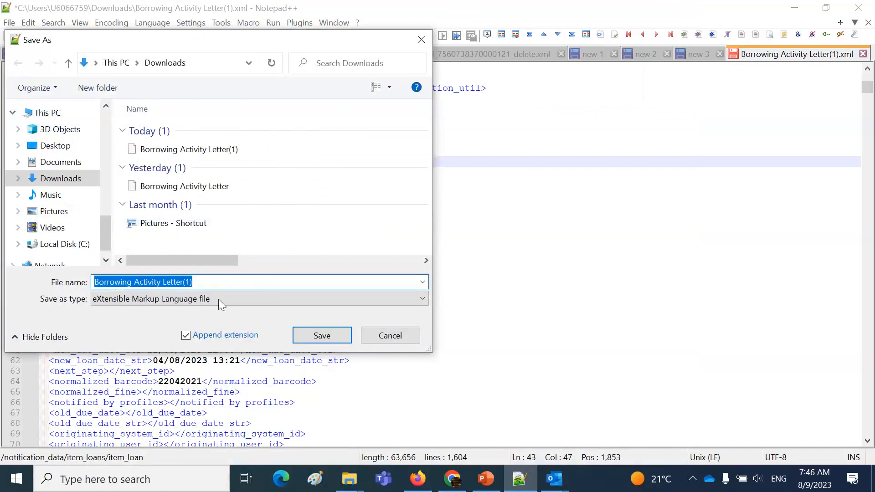
left_click(208, 282)
key("BackSpace")
key("BackSpace")
key("BackSpace")
type("V")
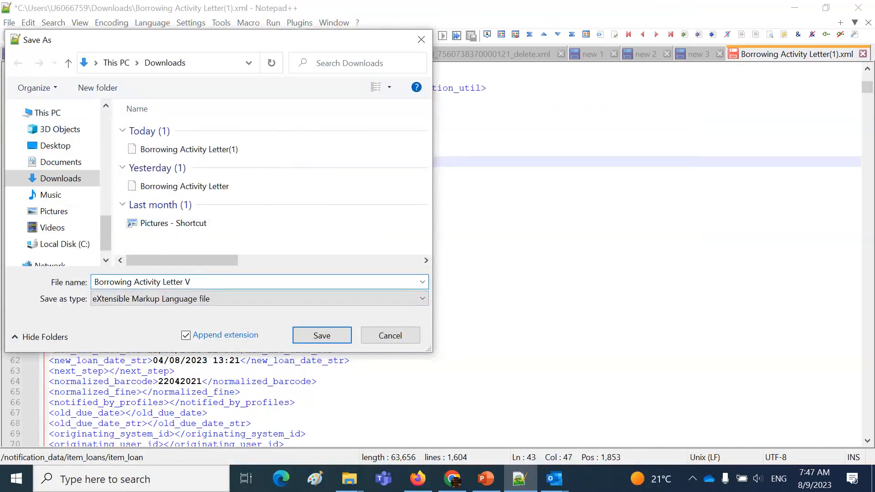
type("ictoria")
left_click(322, 336)
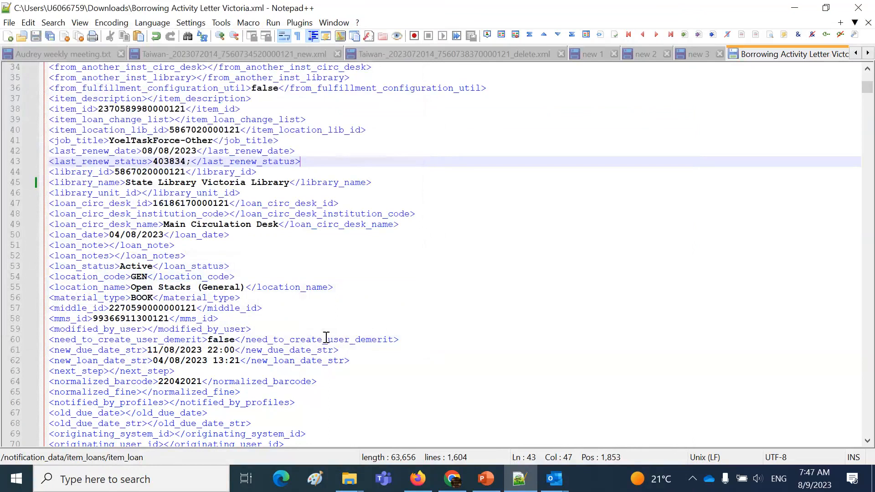
Switch to Alma in Firefox and upload Borrowing Activity Letter Victoria.xml to the letter examples
left_click(418, 479)
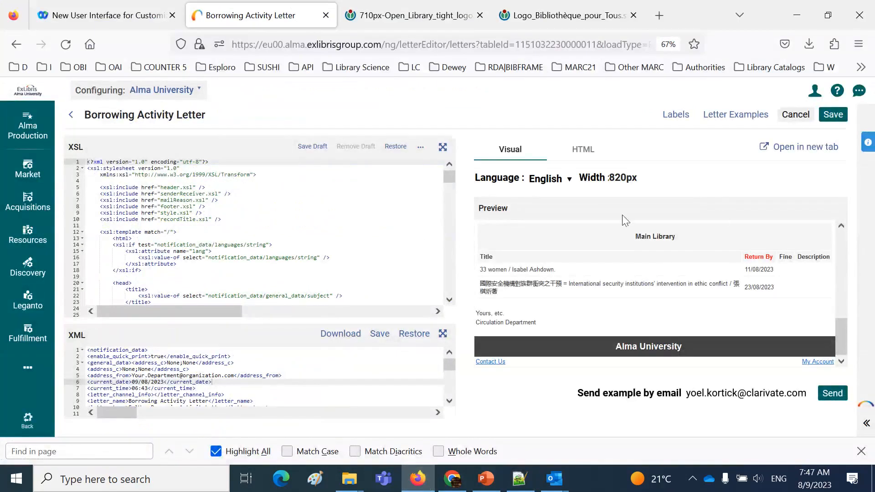
left_click(351, 369)
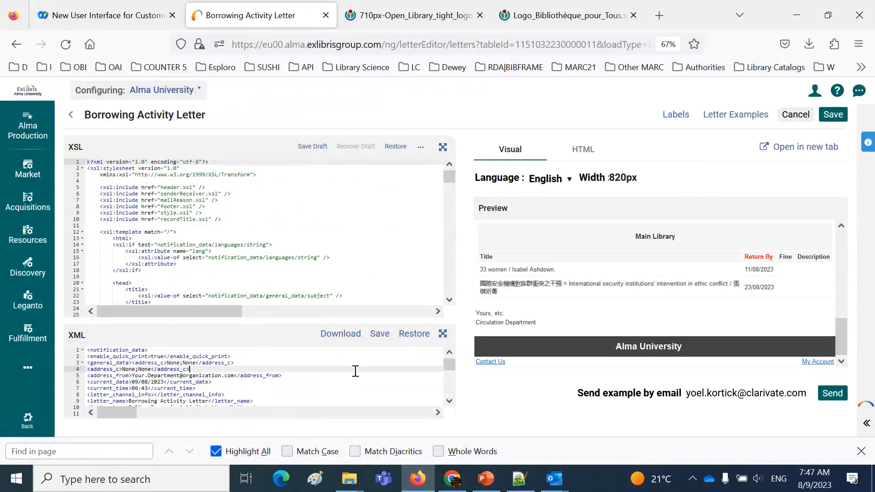
left_click(735, 115)
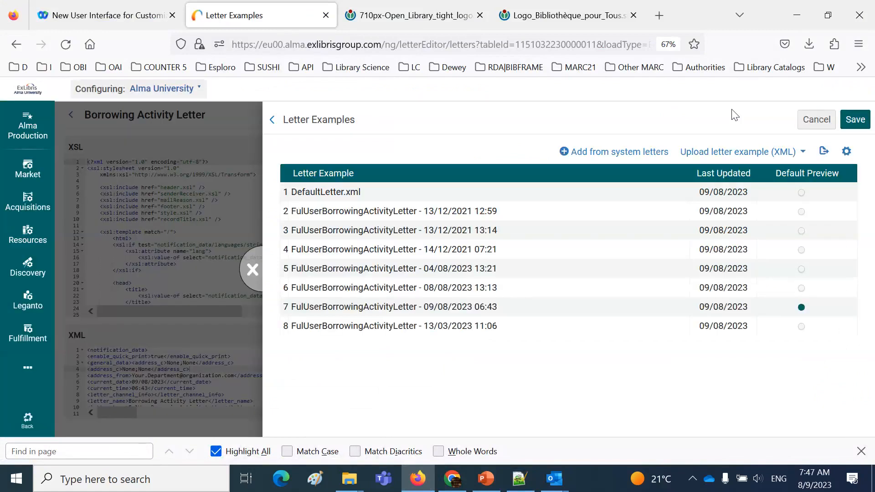
left_click(722, 157)
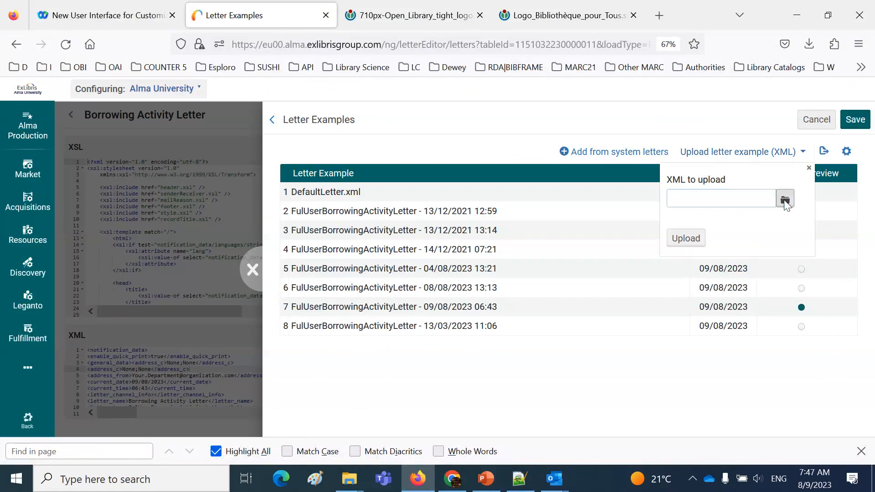
left_click(785, 202)
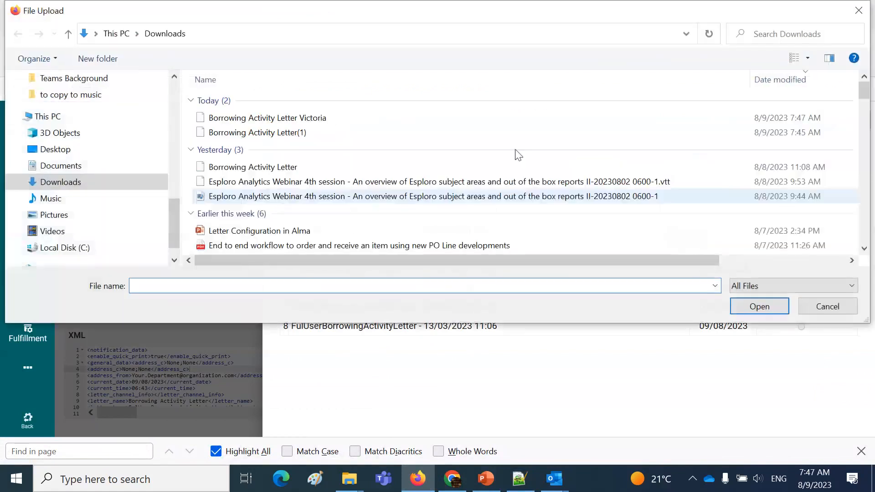
double_click(290, 119)
left_click(700, 348)
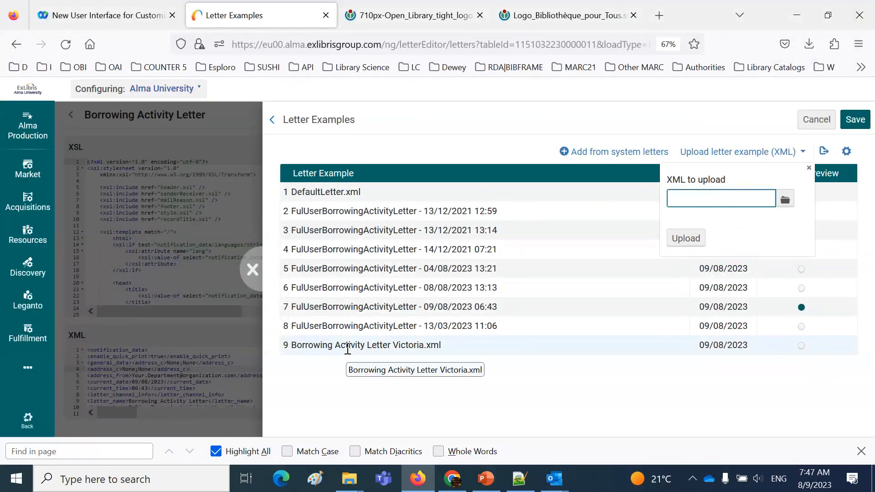
Save Borrowing Activity Letter Victoria.xml as the default preview and view the library name above the loans in the letter preview
left_click(801, 346)
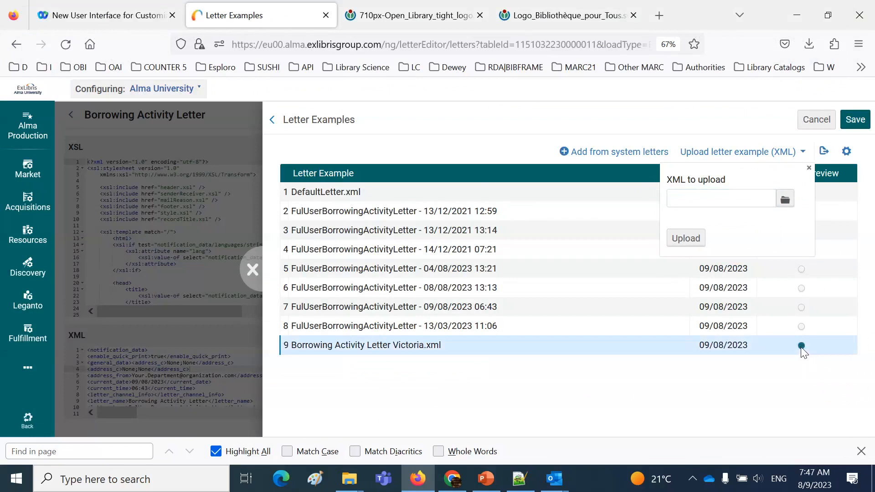
left_click(857, 122)
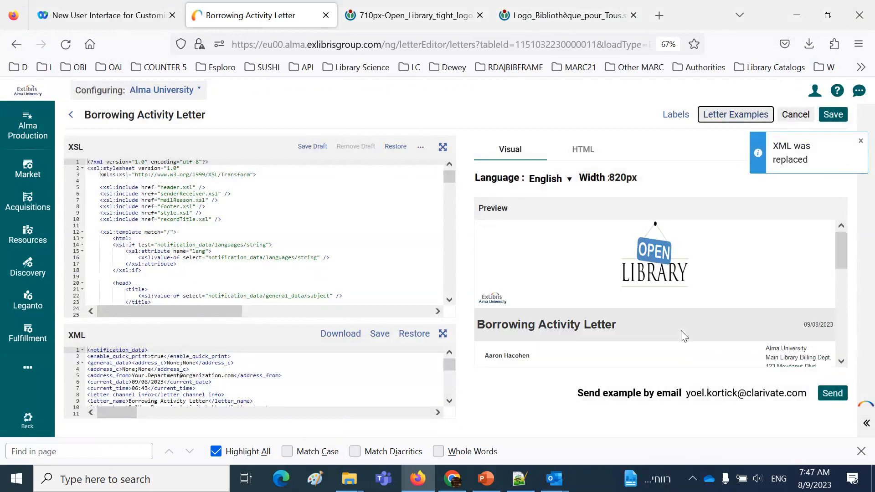
left_click(842, 363)
scroll(841, 361, "down", 10)
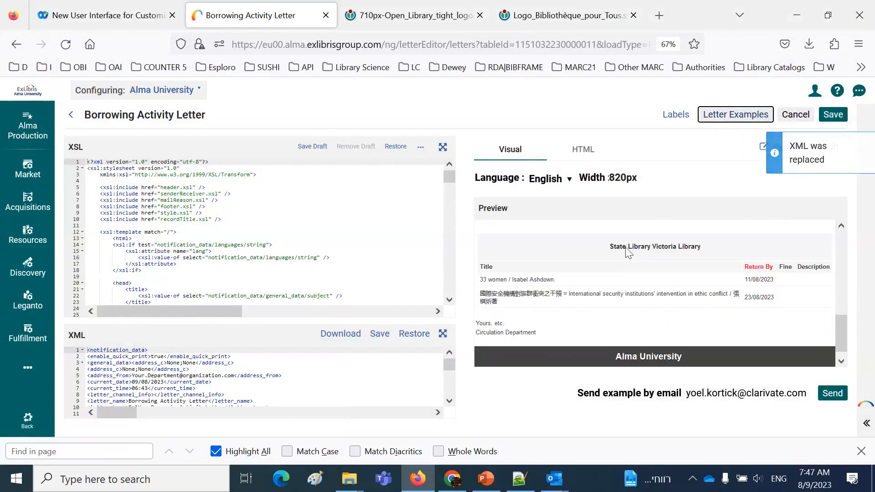
left_click(842, 362)
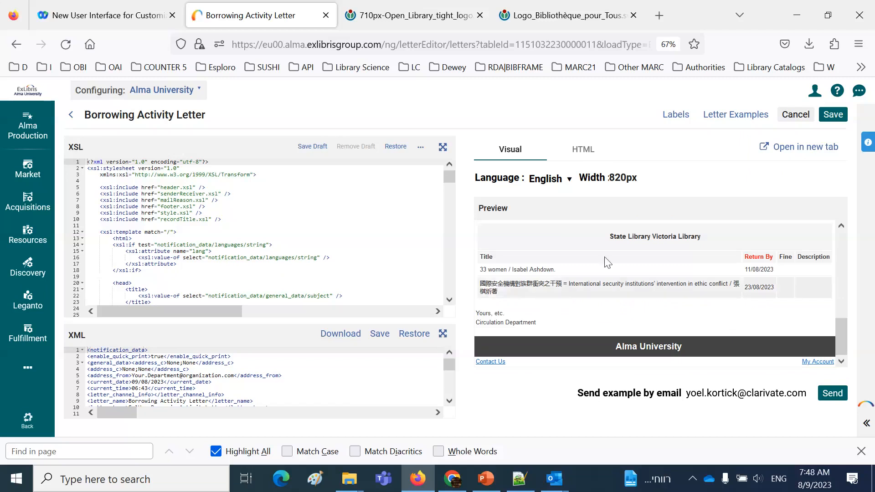
left_click(851, 17)
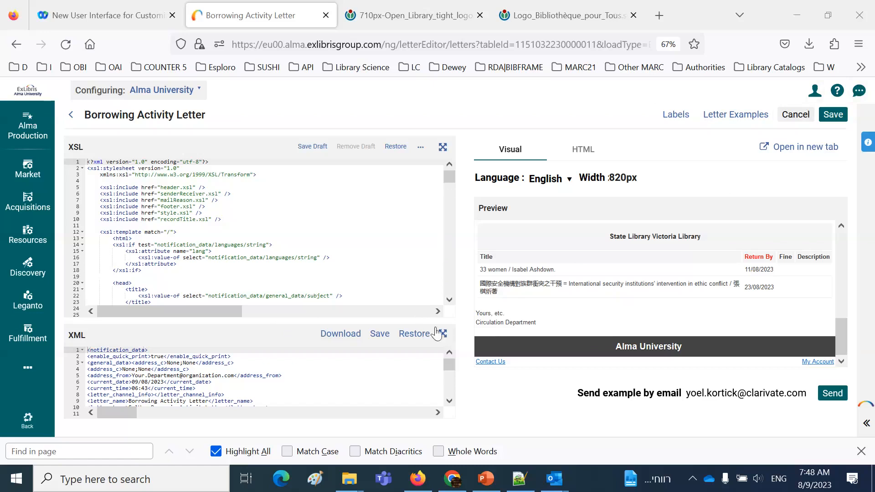
Check which letter example is set as the default preview and return to the Borrowing Activity Letter editor
left_click(245, 368)
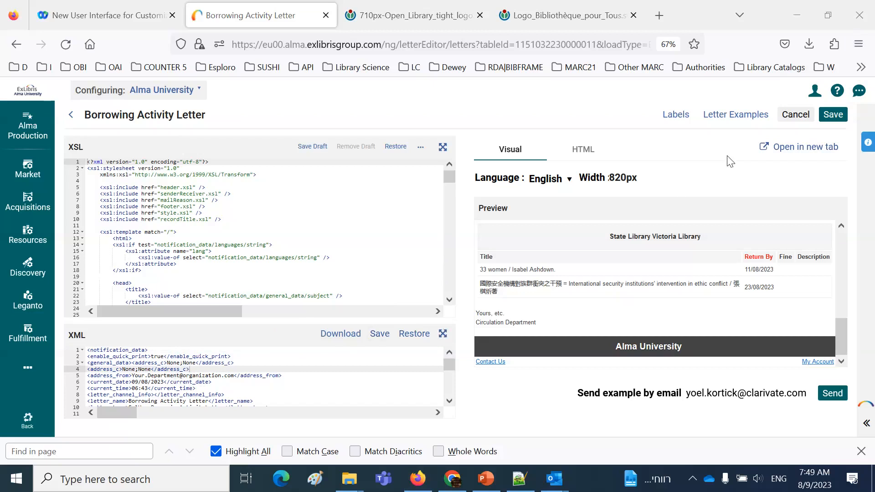
left_click(723, 118)
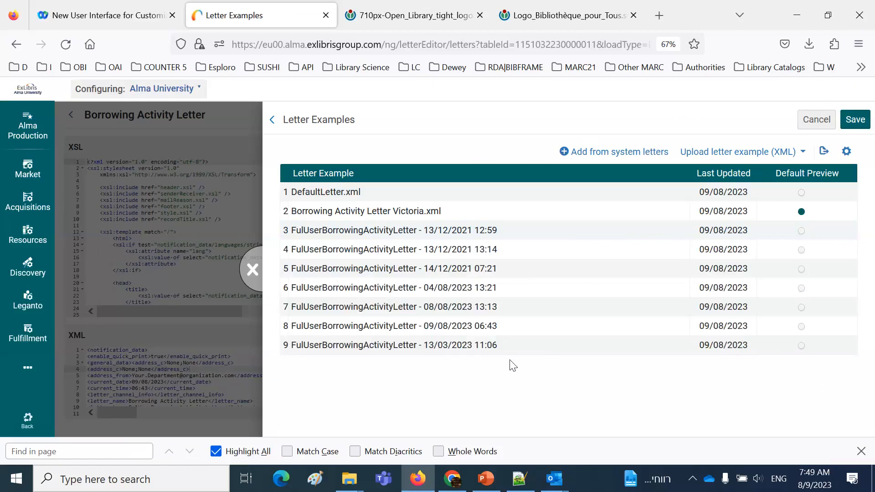
left_click(253, 271)
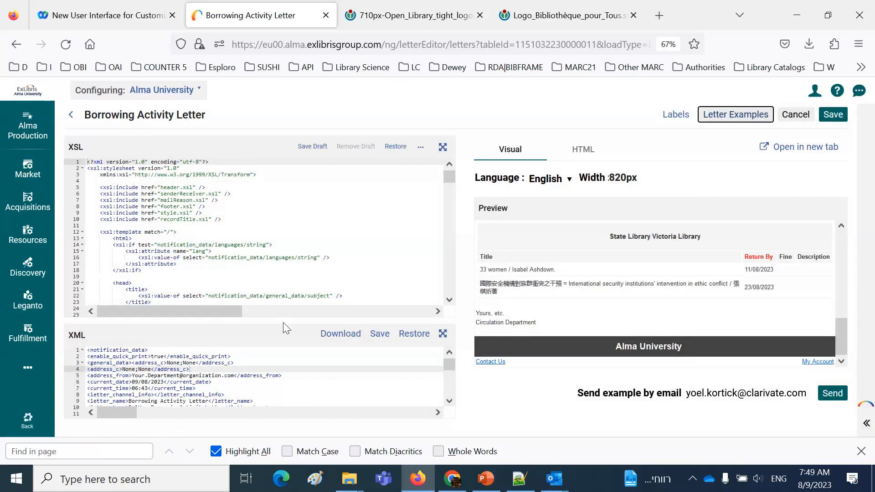
Expand the XML editor to full screen and search it for "Victoria"
left_click(443, 337)
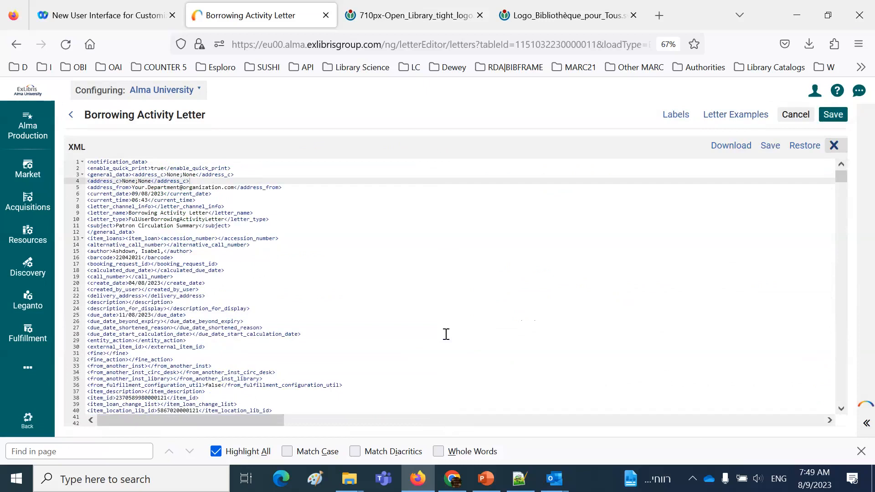
left_click(512, 220)
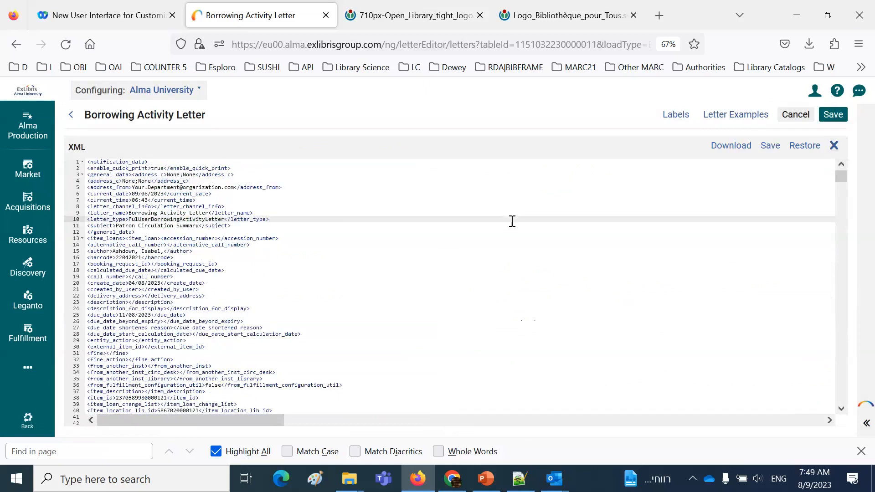
key("ctrl+f")
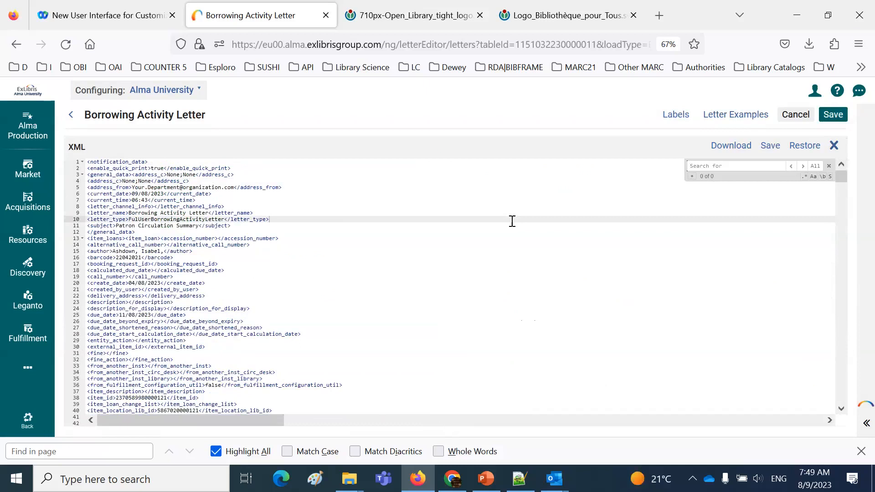
type("Victoria")
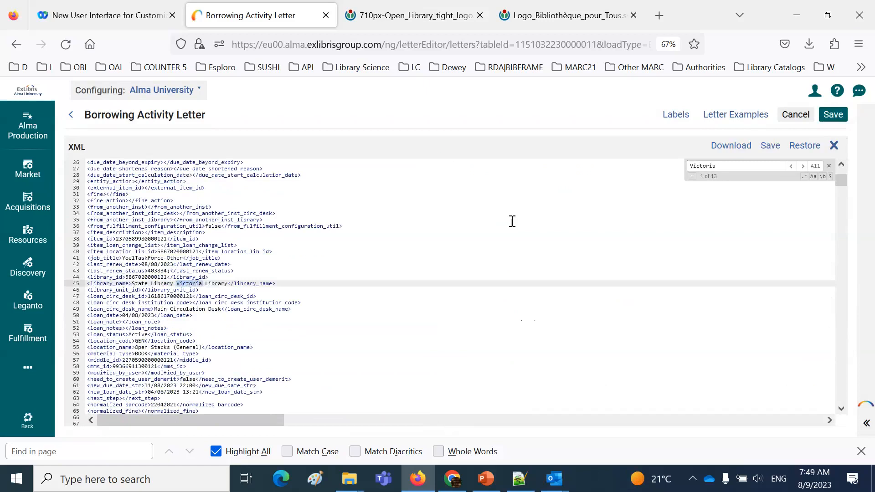
Change the library_name value on line 45 to "State Victoria Library ספריית ויקטוריה" and save the XML
left_click(142, 284)
left_click_drag(159, 284, 161, 284)
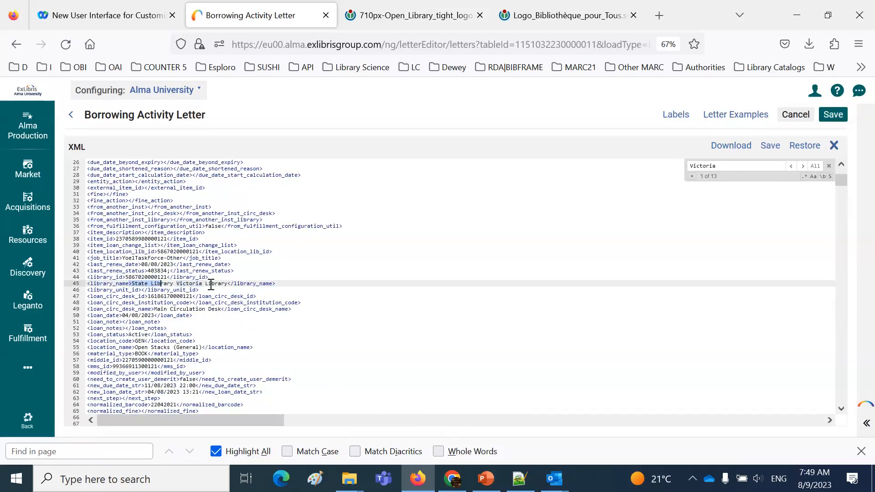
double_click(163, 284)
key("Delete")
key("Delete")
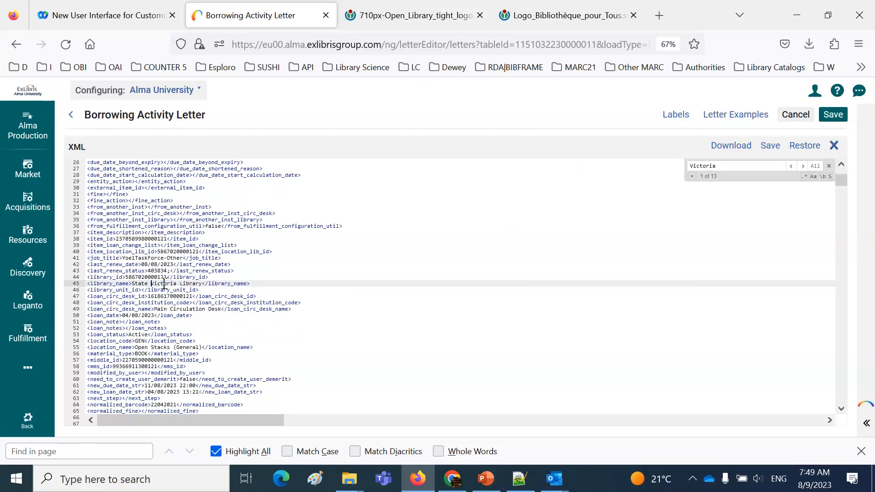
left_click(202, 285)
key("alt+shift")
type("ספריית ה")
type("יקטורי")
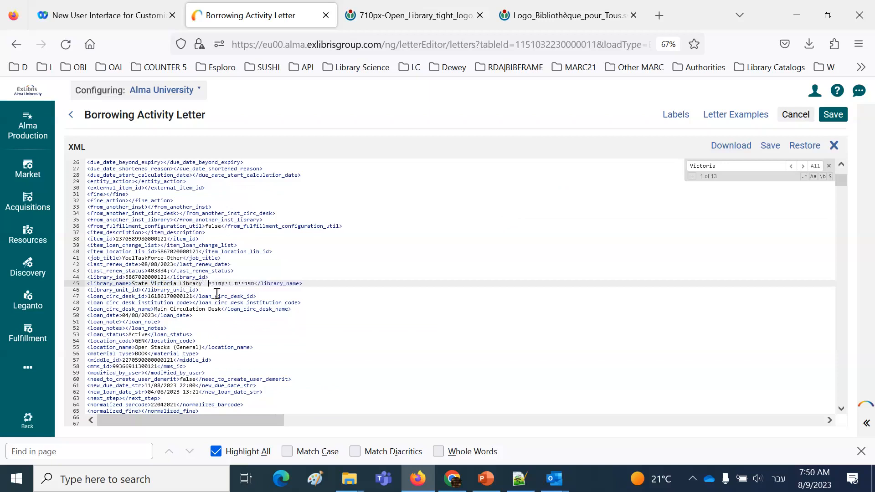
type("ה")
left_click(770, 146)
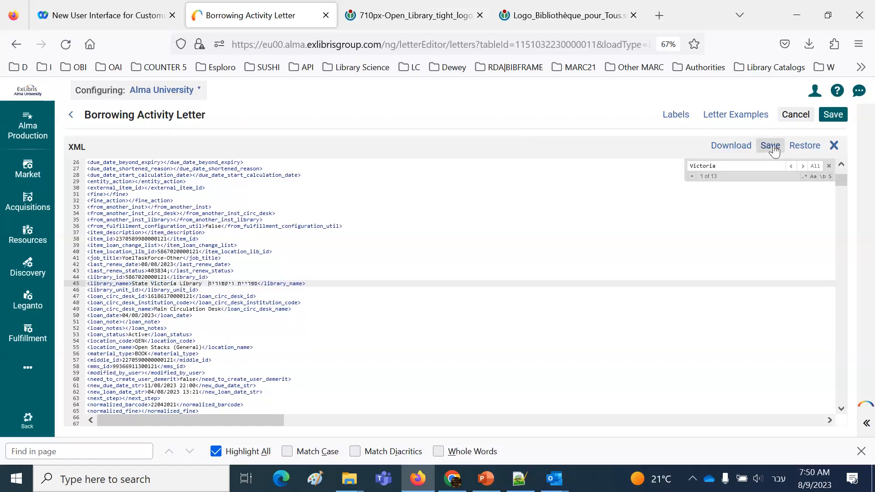
Return to the first "Victoria" match and copy the whole edited library_name line
left_click(802, 167)
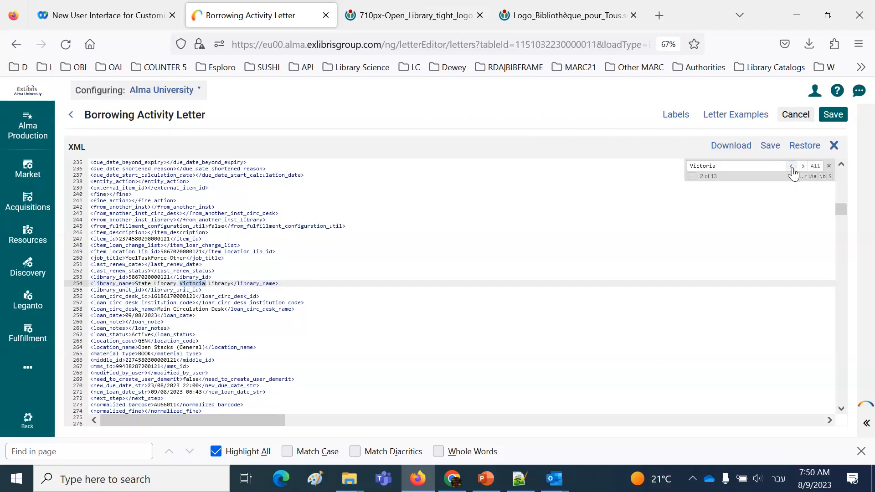
left_click(792, 167)
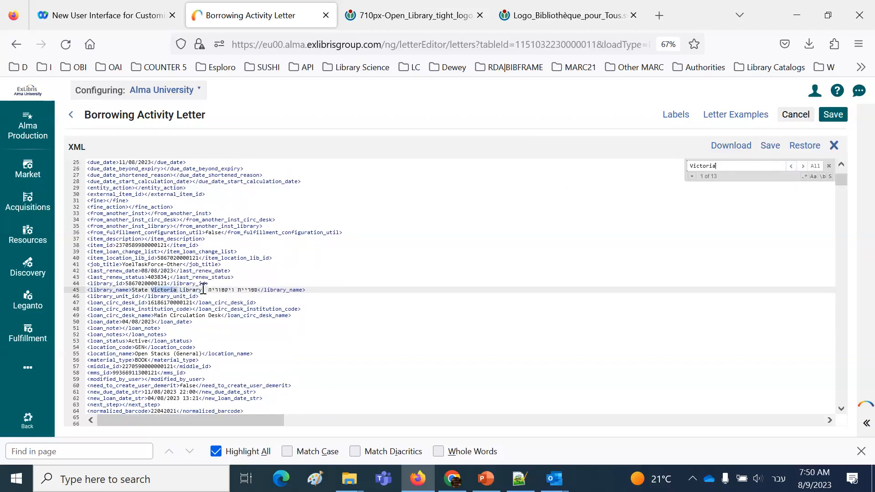
left_click_drag(135, 290, 259, 293)
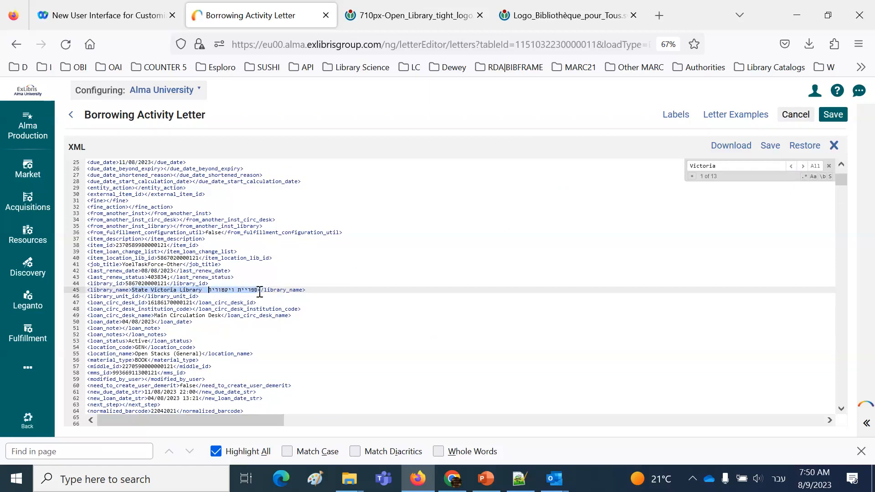
left_click_drag(328, 292, 87, 291)
key("ctrl+c")
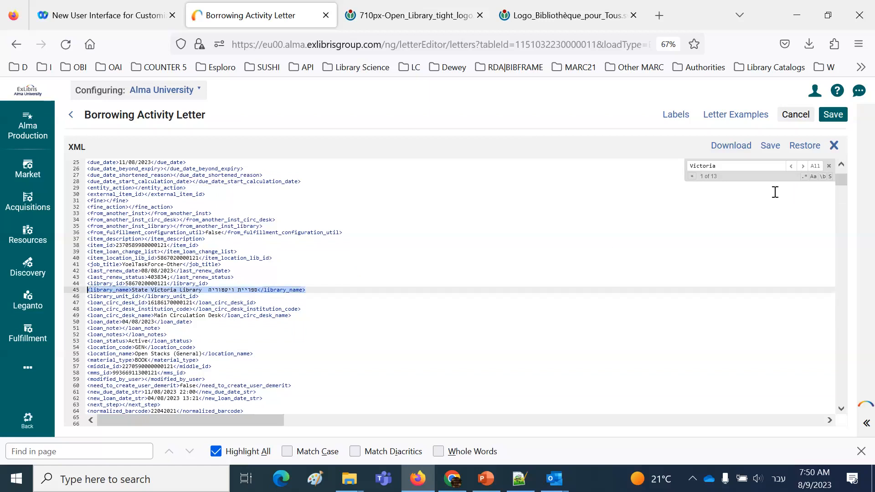
Replace the library_name lines at the next "Victoria" matches with the copied line, keeping library_unit_id on its own line
left_click(803, 166)
left_click_drag(279, 284, 88, 288)
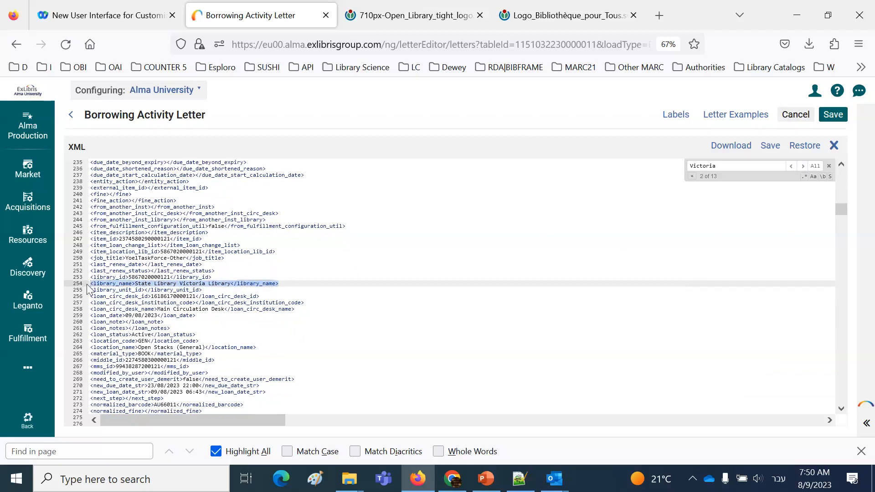
left_click(804, 168)
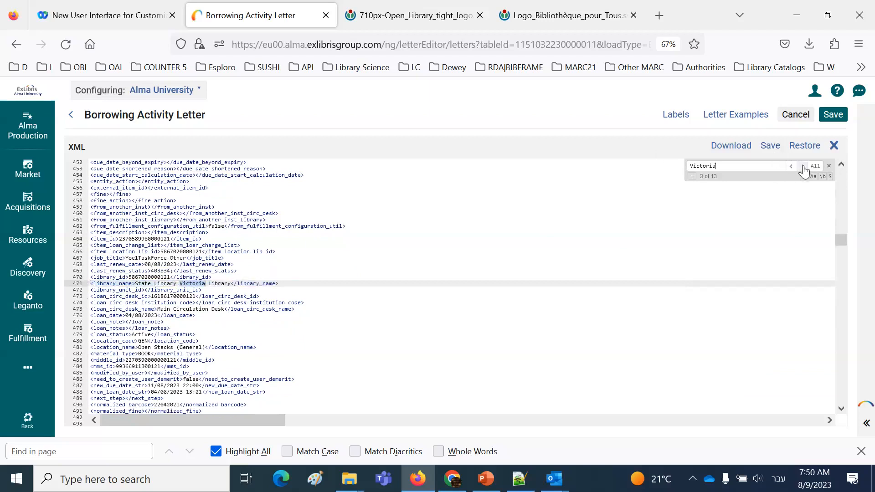
left_click_drag(297, 276, 91, 279)
triple_click(101, 284)
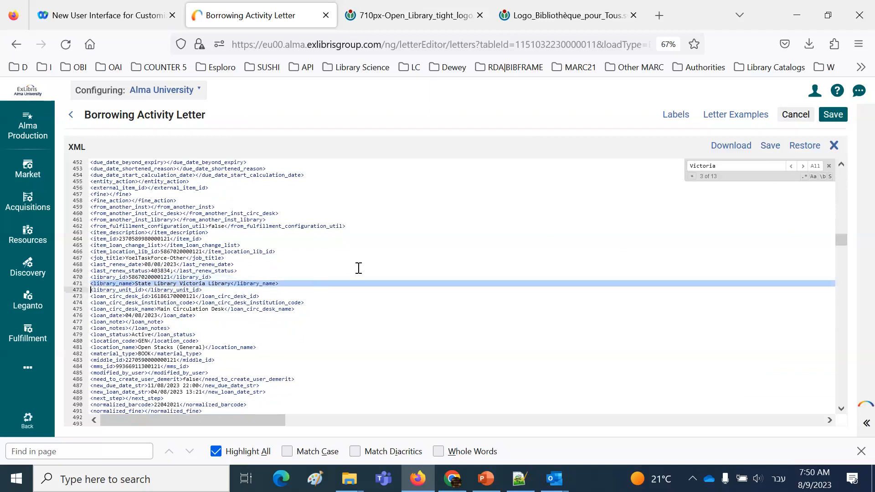
key("ctrl+v")
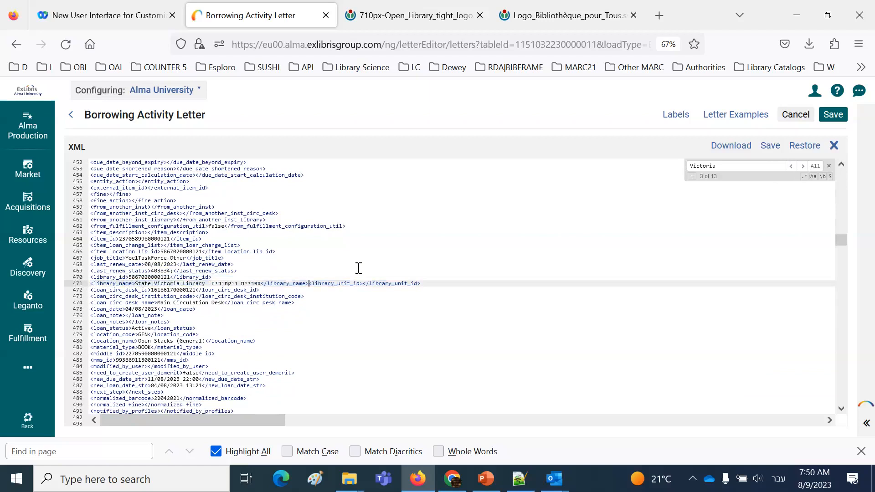
key("Return")
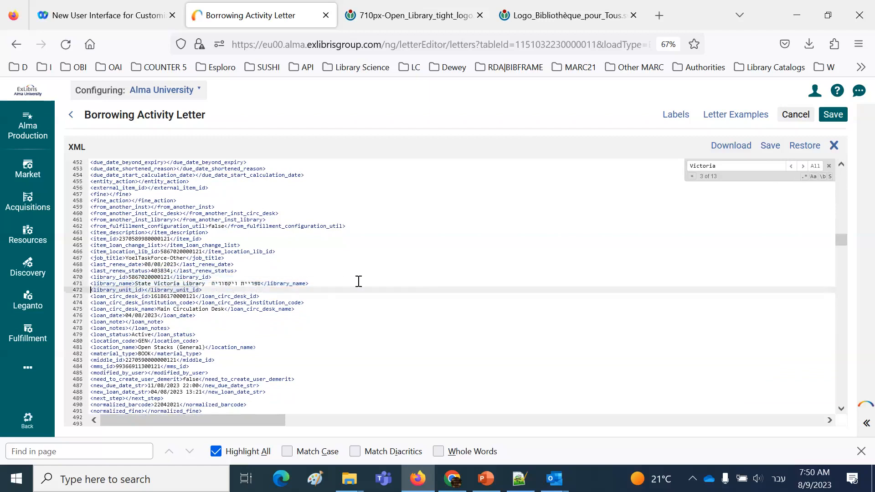
Replace the library_name line at the fourth "Victoria" match with the copied line and save the XML
left_click(803, 167)
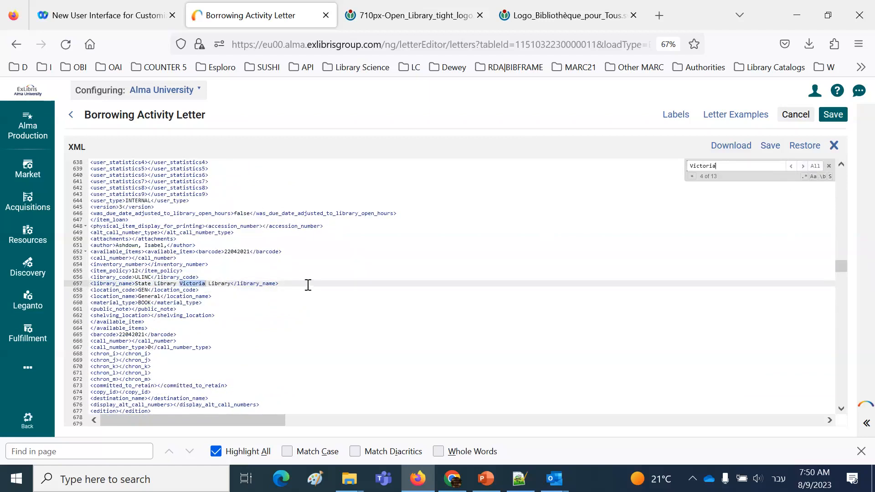
left_click_drag(307, 284, 90, 284)
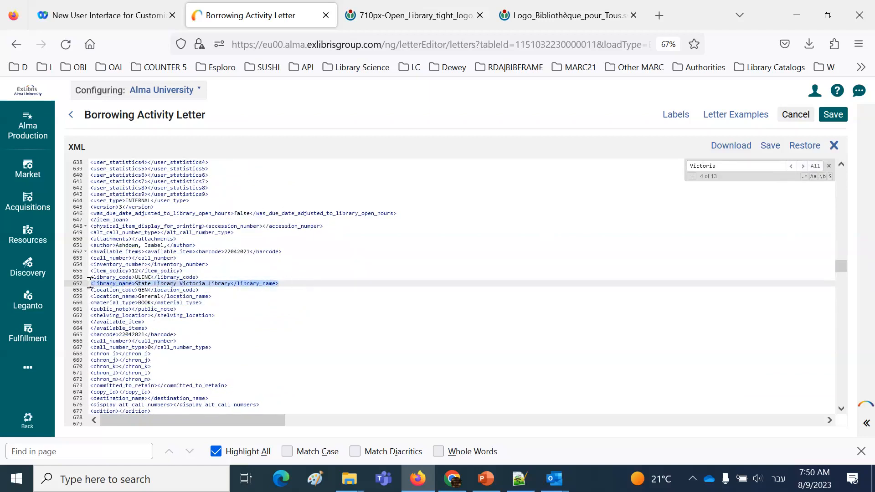
key("ctrl+v")
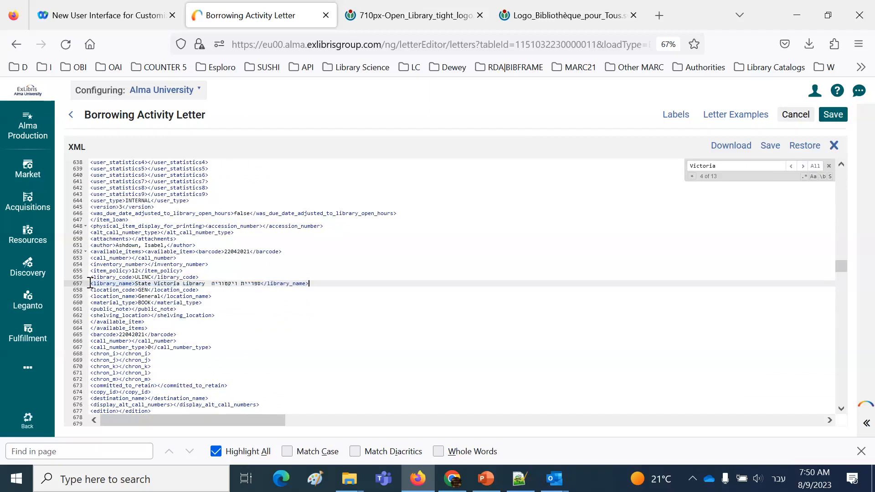
left_click(770, 146)
Exit to Letters Configuration and reopen the email Borrowing Activity Letter, Patron Circulation Summary, in the letter editor
left_click(805, 116)
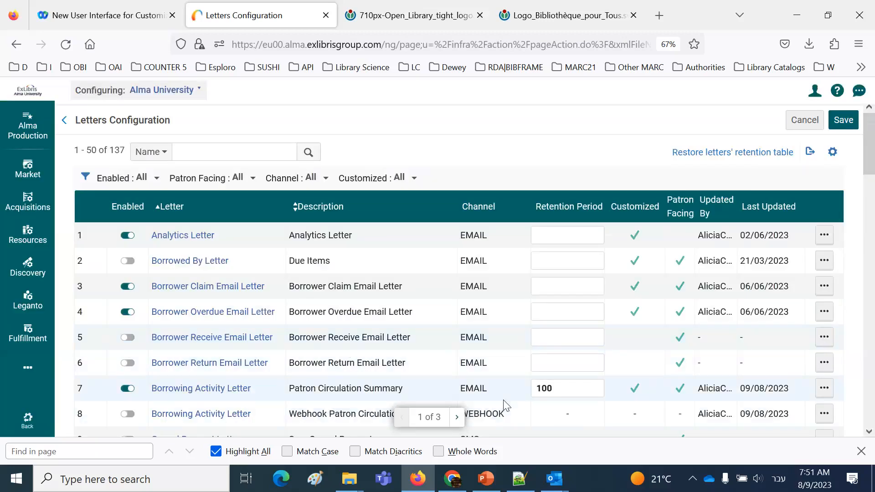
scroll(505, 406, "down", 2)
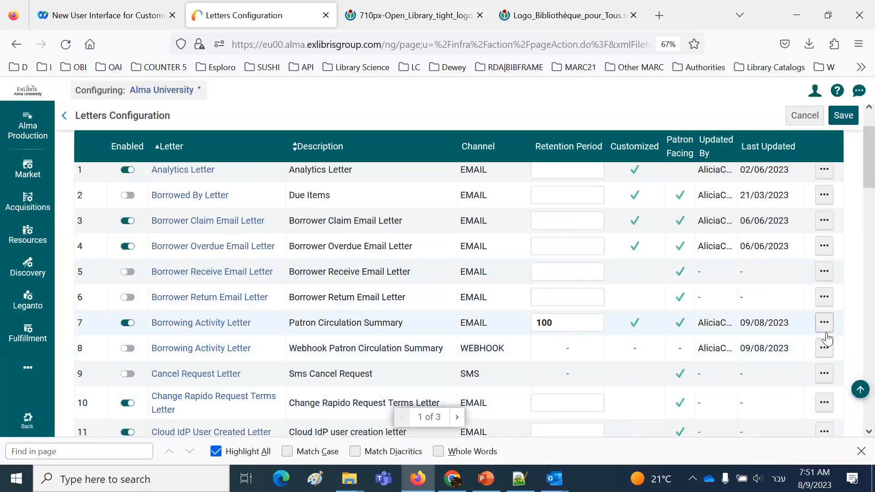
left_click(824, 323)
left_click(773, 350)
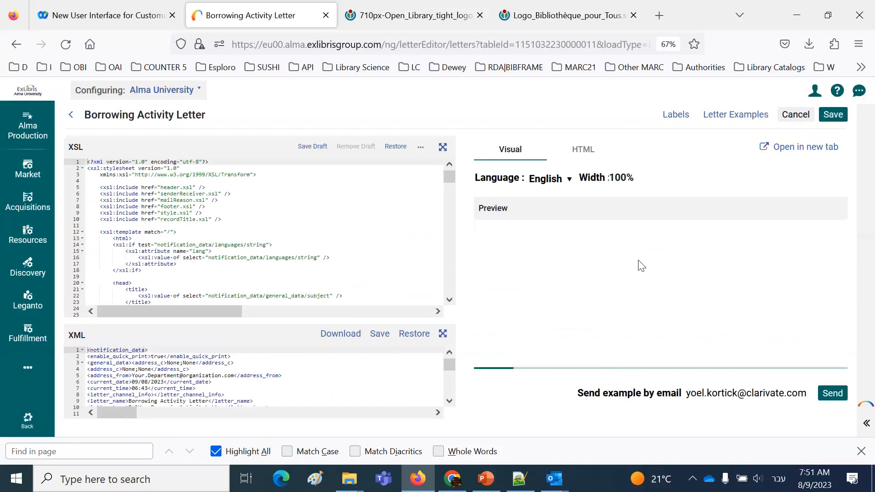
Add the sent letter FulUserBorrowingActivityLetter - 09/08/2023 06:24 from the system letters to the letter examples
left_click(736, 114)
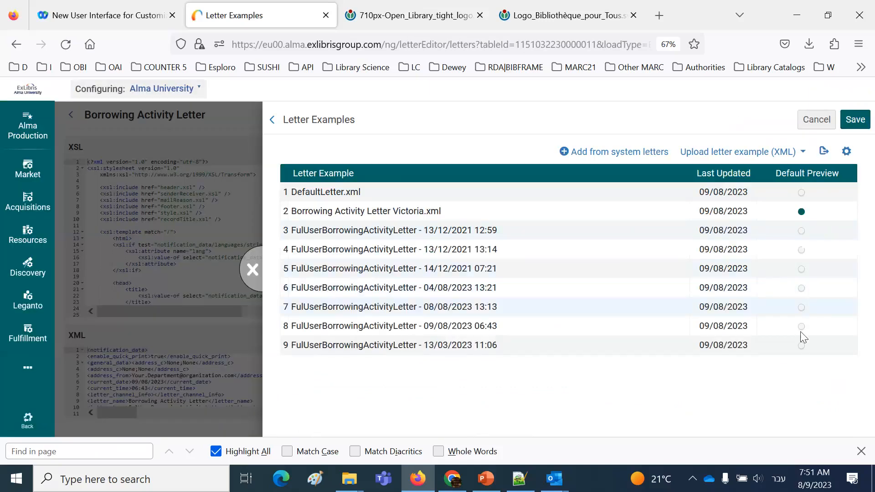
left_click(802, 231)
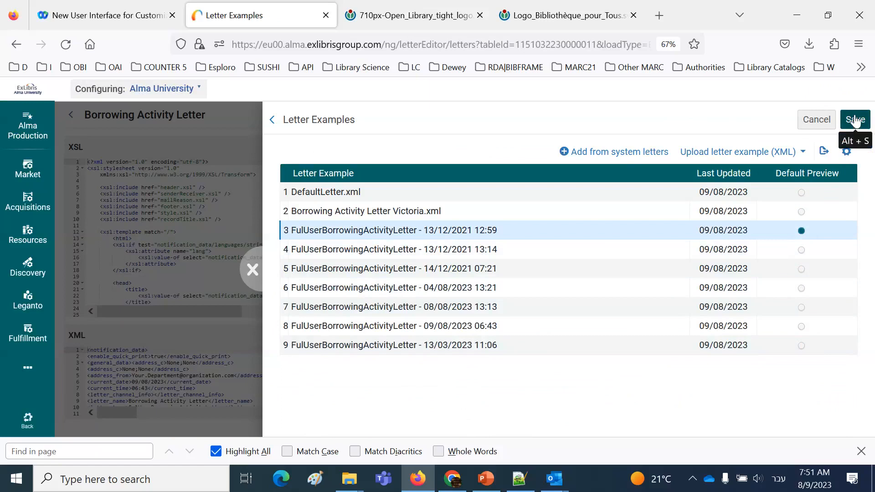
left_click(637, 152)
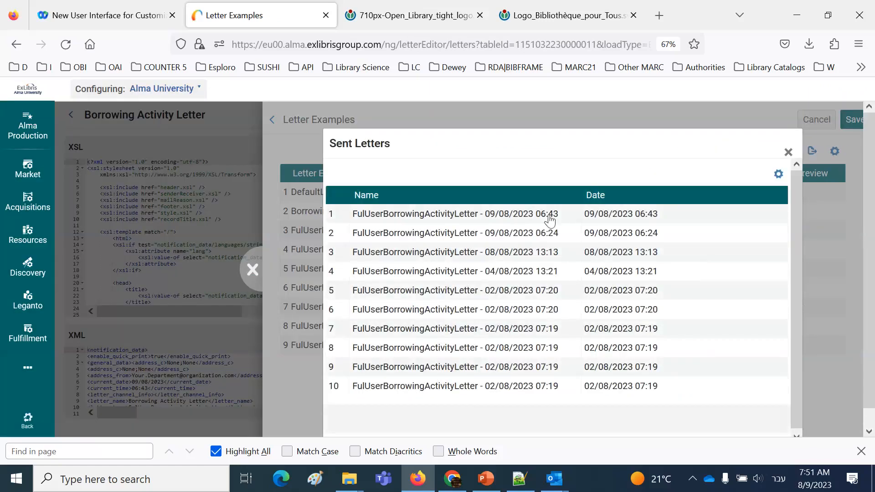
left_click(535, 233)
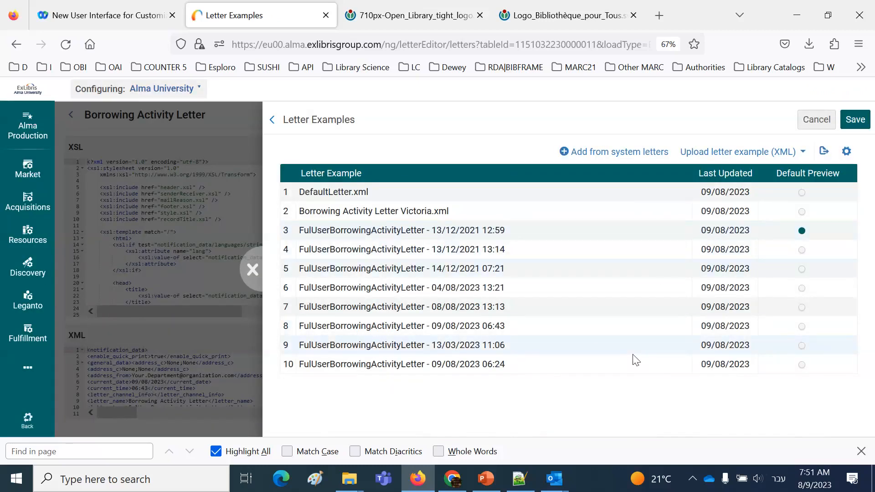
Save the 09/08/2023 06:24 letter as the default preview and examine the patron's name and address in it
left_click(802, 364)
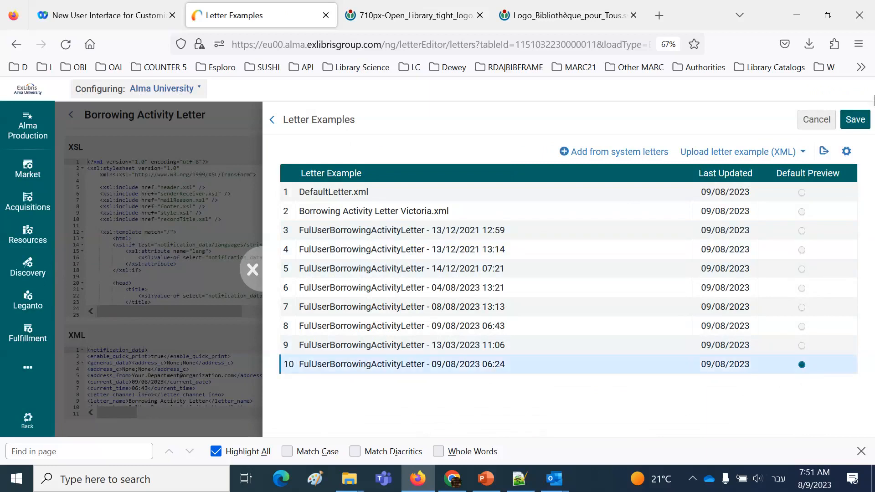
left_click(858, 119)
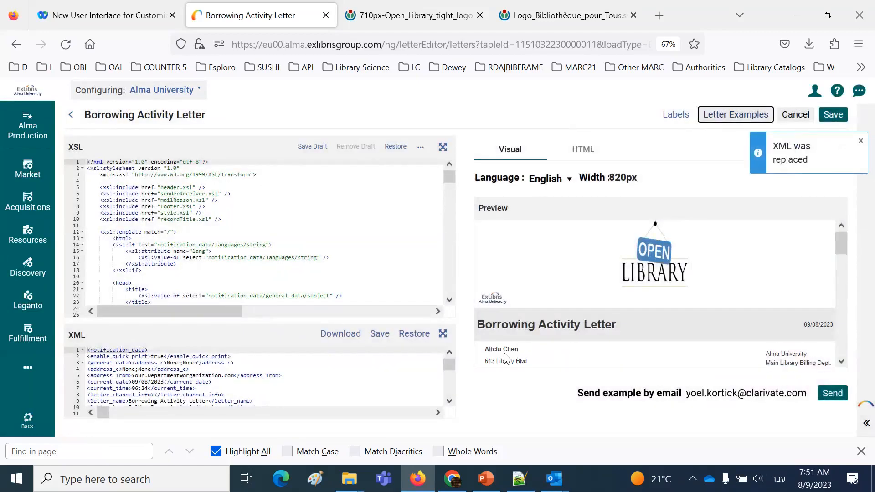
left_click_drag(484, 348, 508, 363)
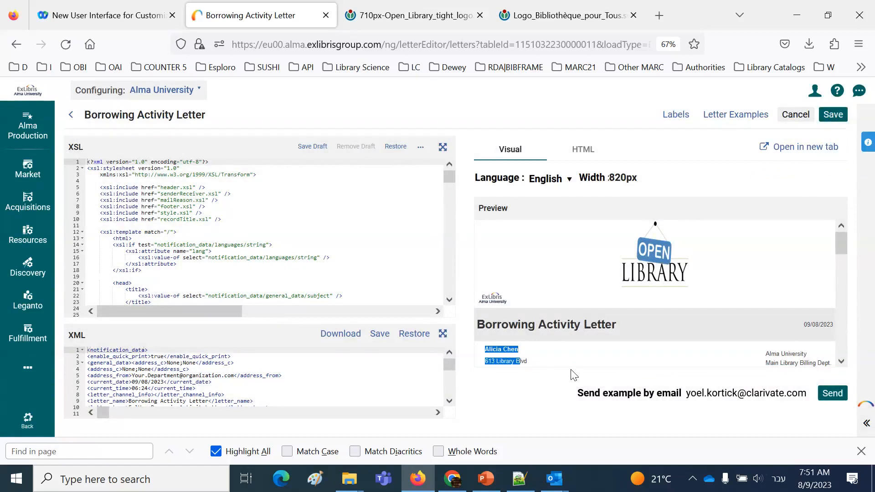
Save Borrowing Activity Letter Victoria.xml as the default preview and examine the library heading above the loans in it
left_click(743, 115)
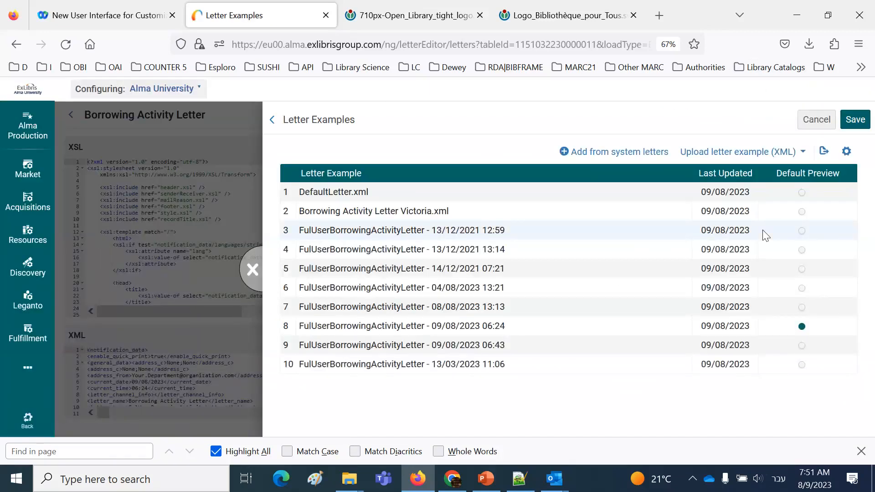
left_click(801, 211)
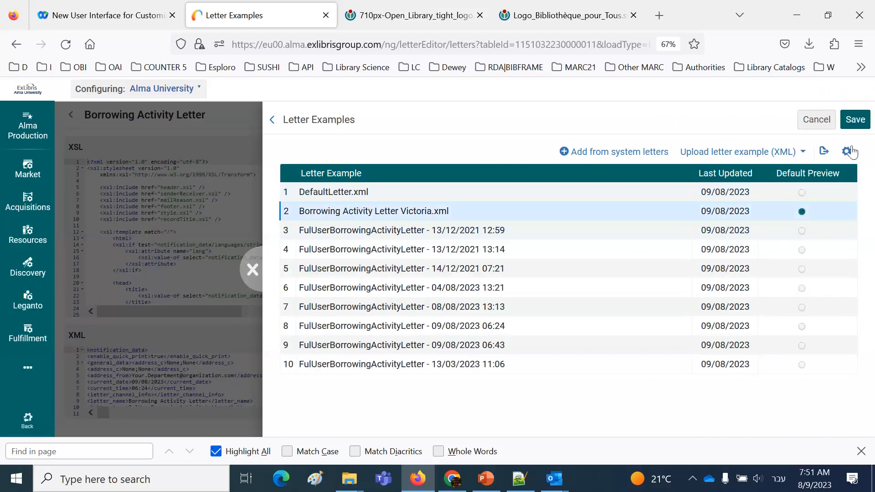
left_click(856, 122)
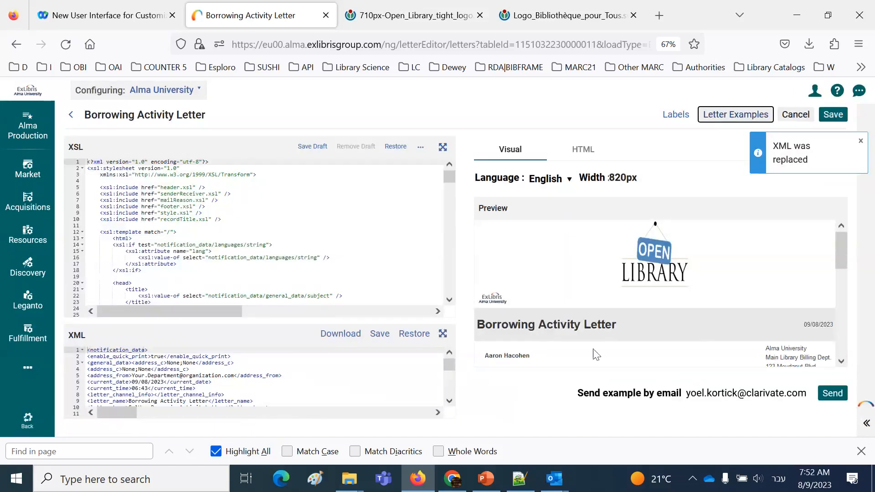
scroll(844, 360, "down", 3)
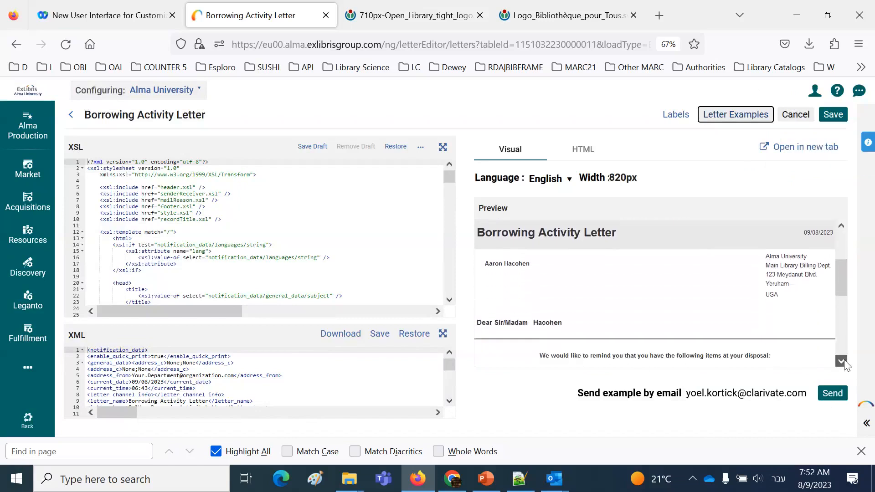
scroll(845, 364, "down", 5)
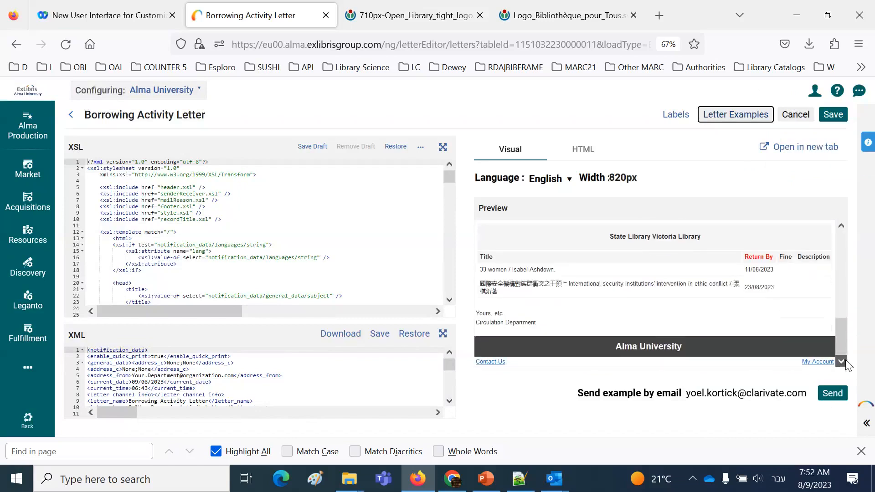
Search the expanded XML for the copied library_name line, examine its Hebrew text, and exit to Letters Configuration
left_click(442, 333)
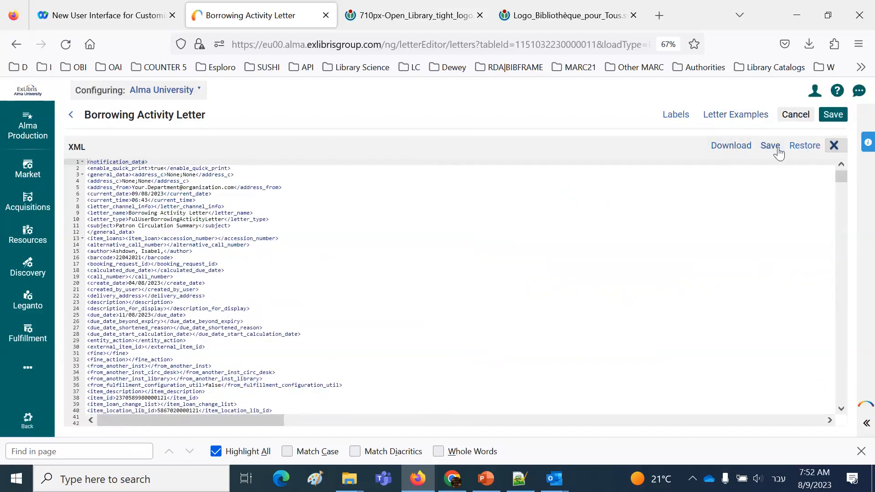
left_click(738, 180)
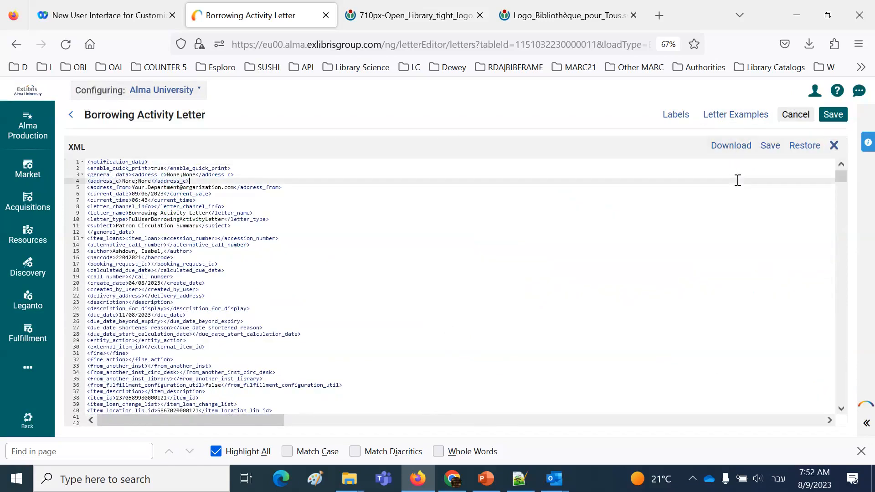
key("ctrl+f")
type("<library_name>State Victoria Library ספריית ויקטוריה</library_name>")
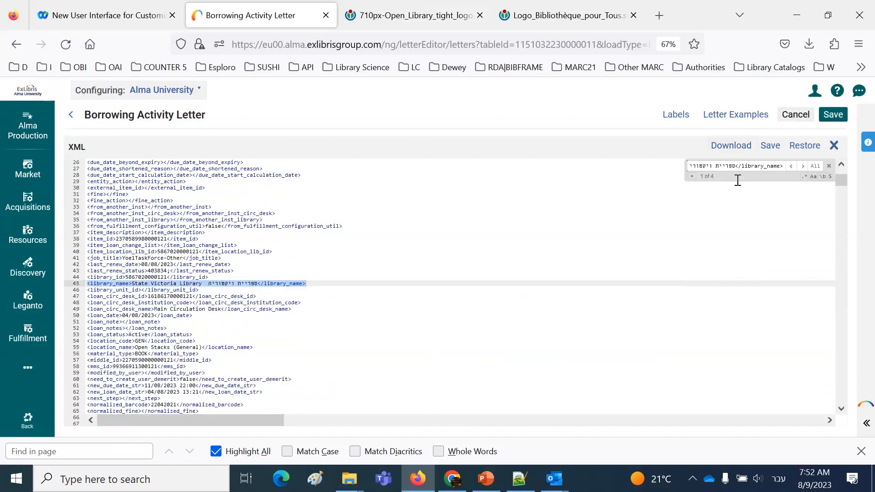
left_click(211, 283)
left_click_drag(210, 283, 255, 287)
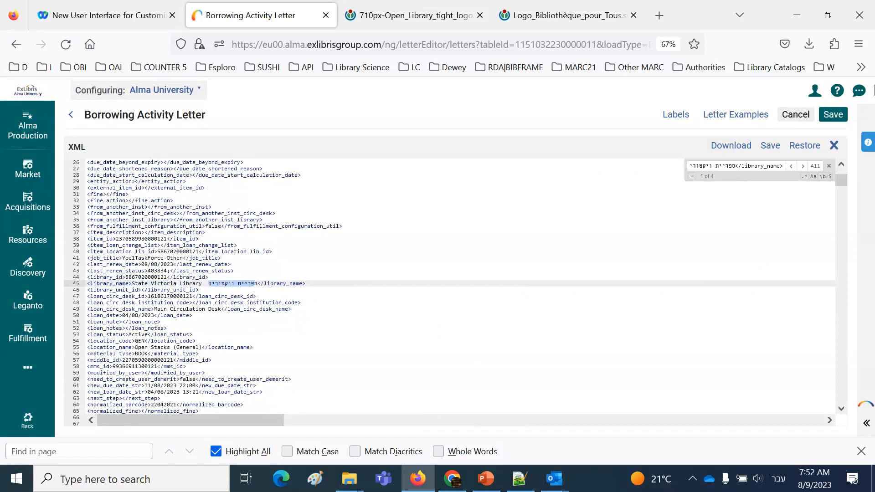
left_click(795, 117)
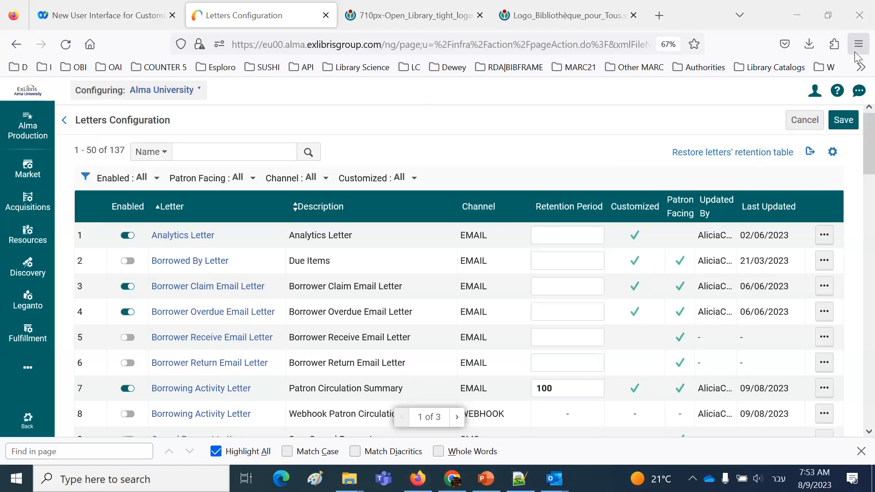
Open the bookmarked Knowledge Center page "Presentations and Documents - Letters" in the browser tab holding the Open Library logo
left_click(488, 16)
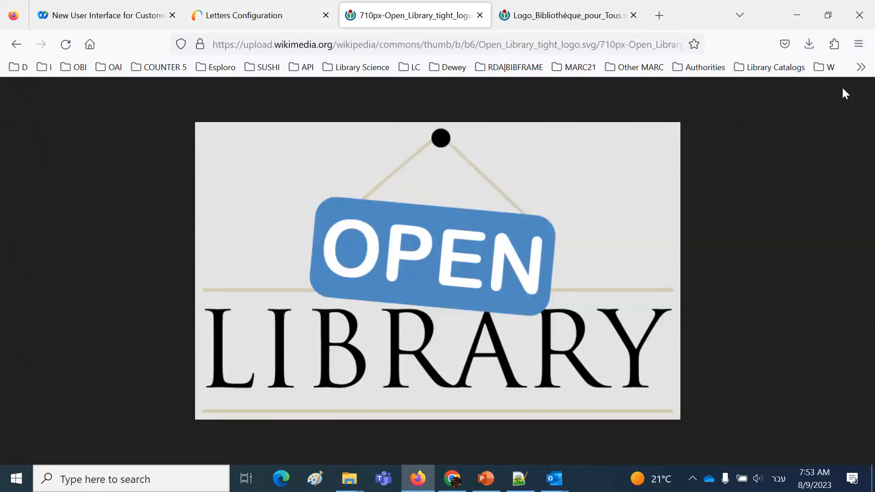
left_click(828, 68)
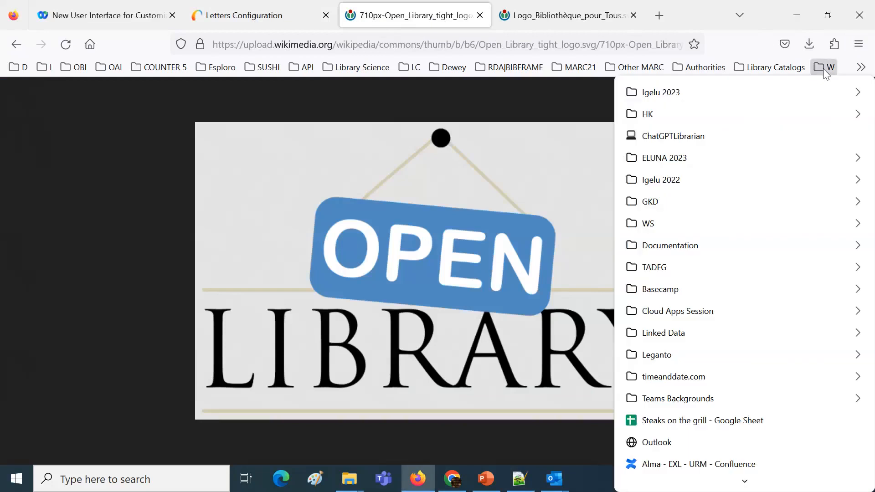
mouse_move(756, 249)
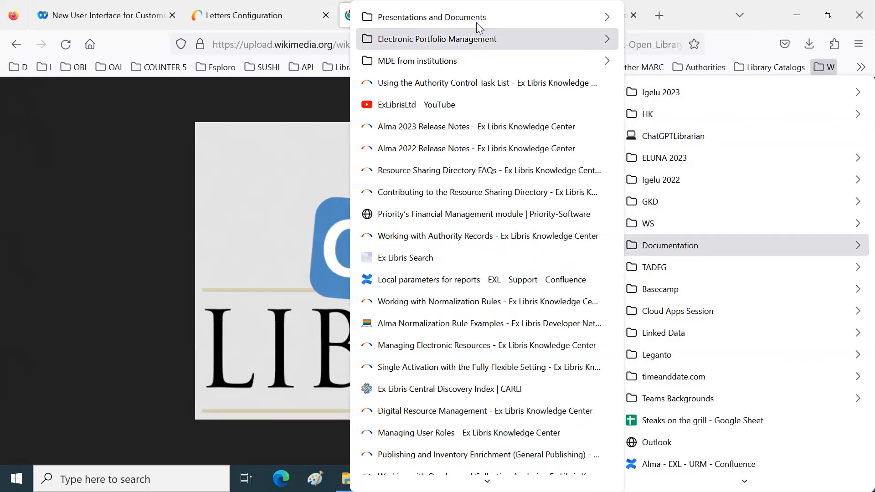
mouse_move(477, 23)
left_click(244, 132)
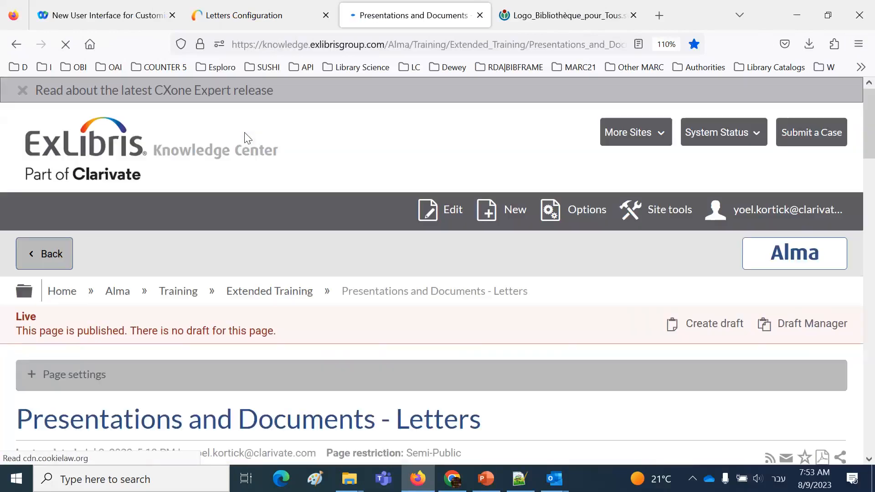
Copy the web address of the "Presentations and Documents - Letters" page
scroll(289, 226, "down", 4)
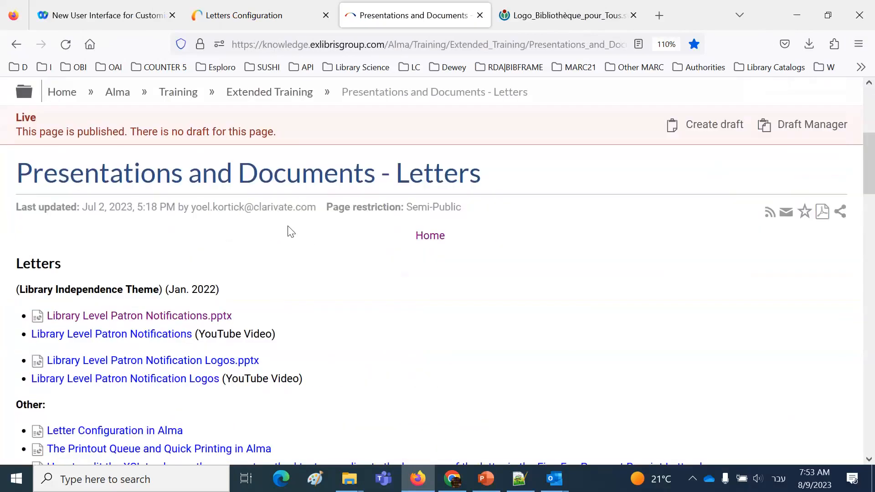
left_click(344, 42)
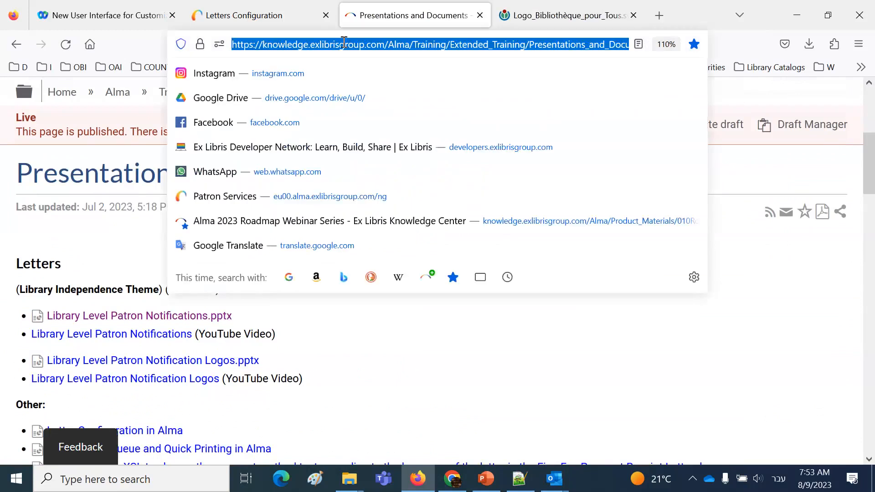
right_click(344, 42)
left_click(389, 127)
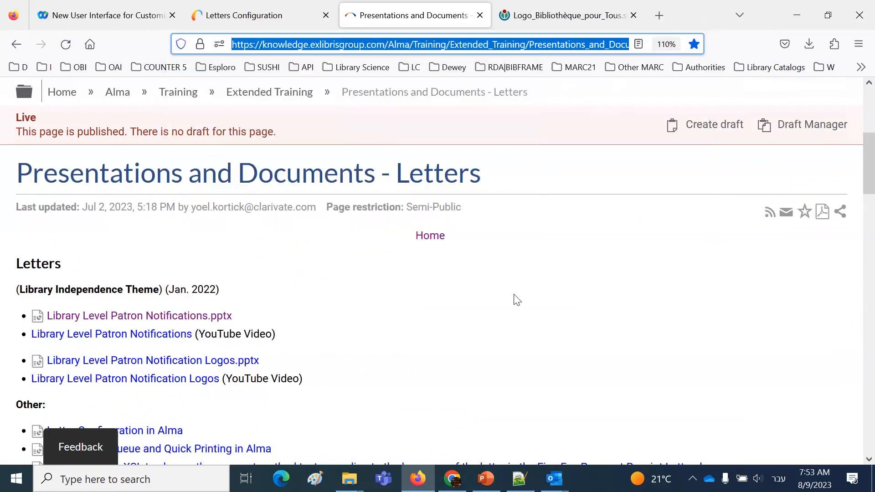
Look through the listed how-to documents on letter customization, from letterhead images to XSL if conditions
scroll(517, 299, "down", 5)
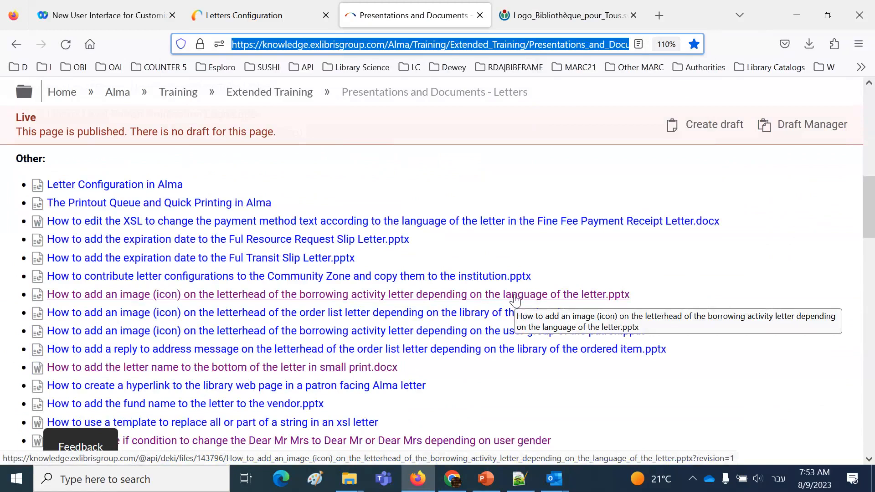
scroll(515, 299, "down", 2)
scroll(579, 330, "up", 2)
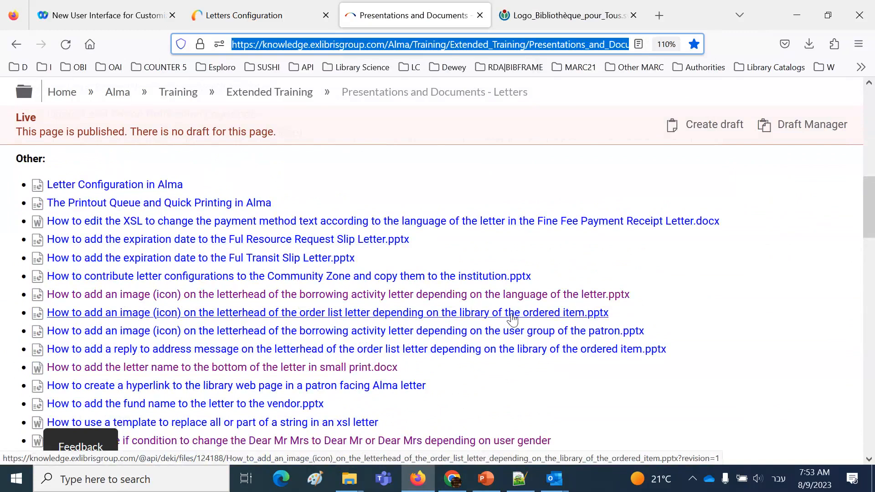
scroll(553, 355, "down", 2)
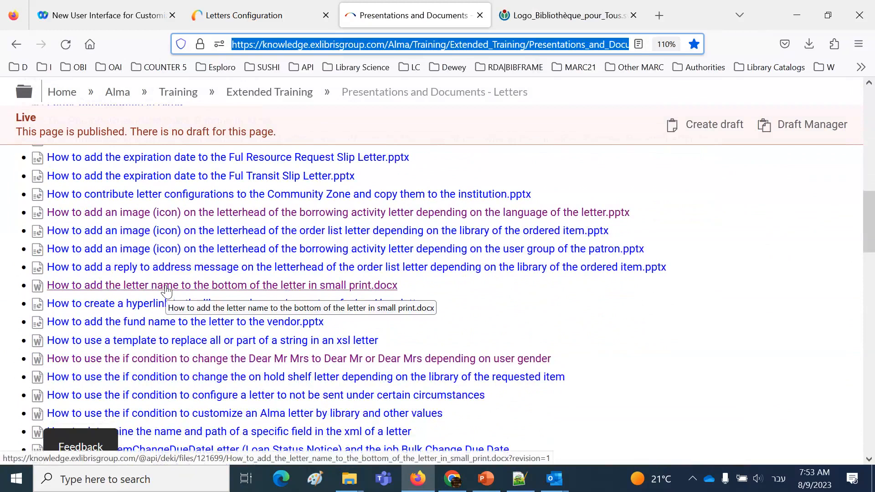
scroll(560, 323, "down", 2)
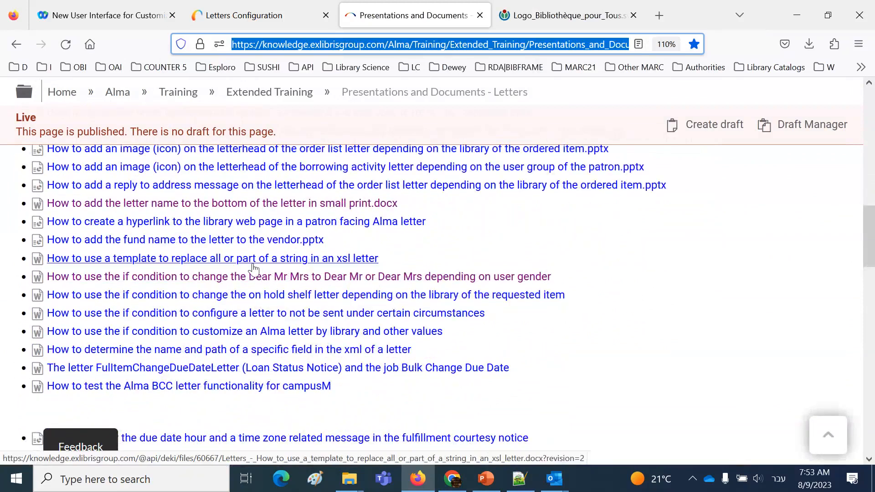
scroll(273, 283, "down", 4)
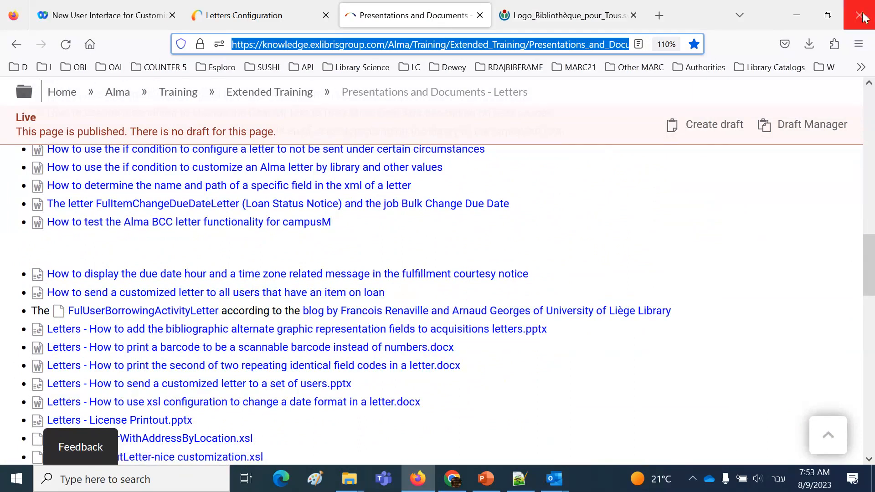
left_click(850, 19)
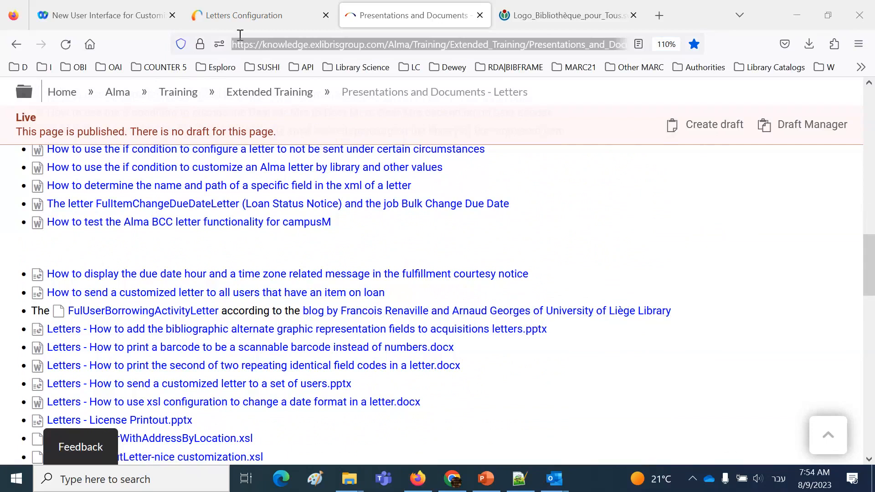
Return to Alma's Letters Configuration and reopen the email Borrowing Activity Letter, Patron Circulation Summary, in the letter editor
left_click(225, 21)
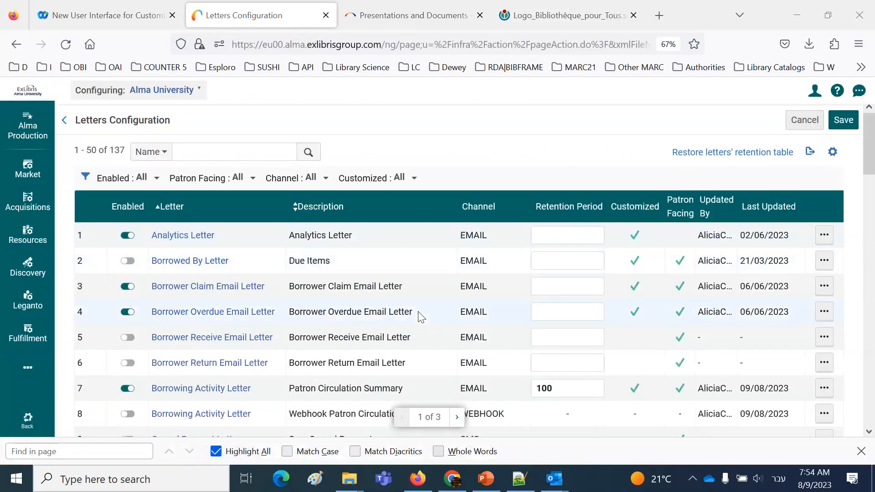
scroll(378, 337, "down", 2)
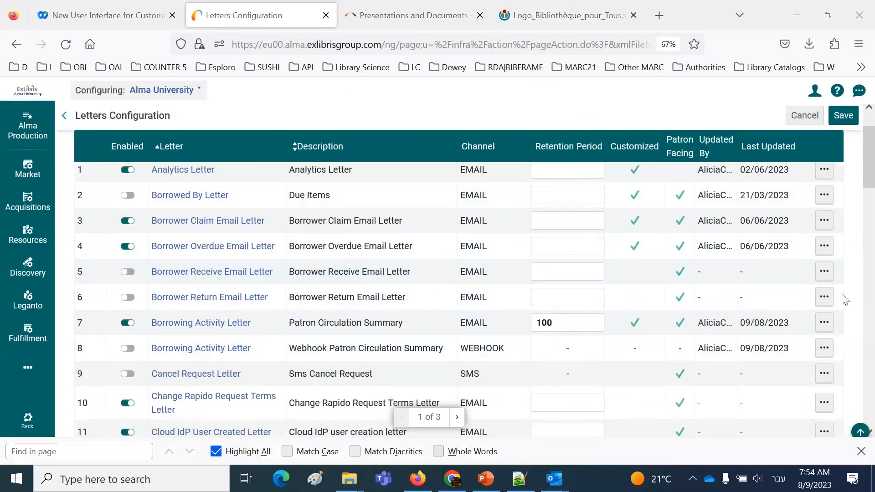
left_click(825, 324)
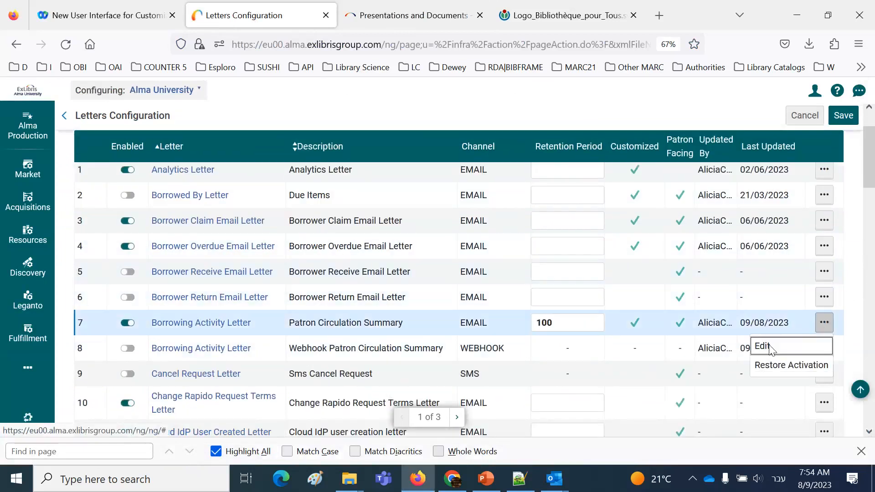
left_click(772, 349)
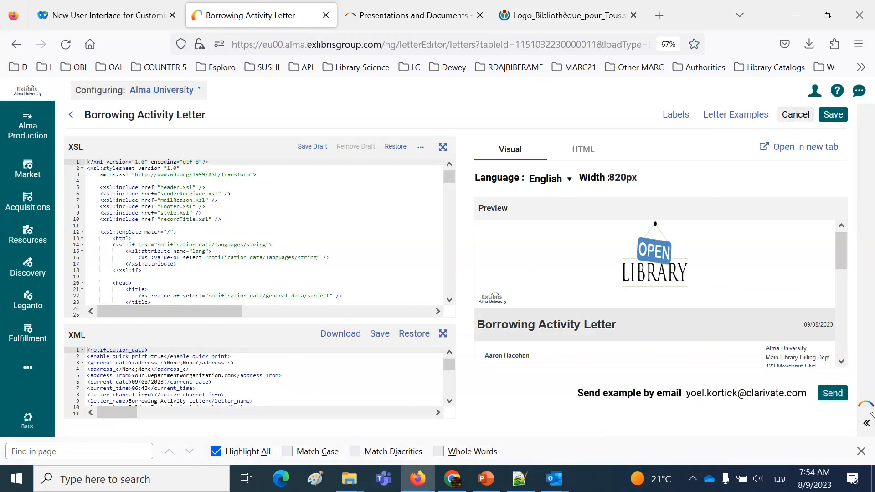
Examine the letter date and the loans listed near the end of the letter preview
scroll(800, 332, "down", 1)
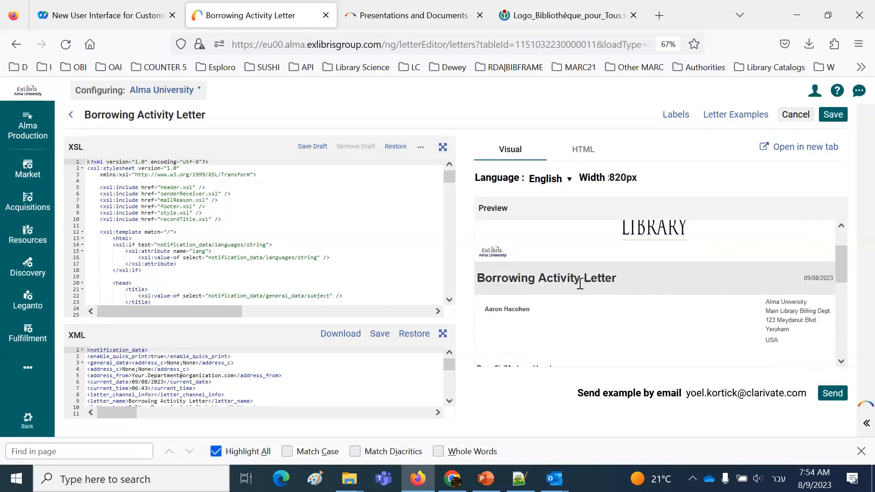
left_click_drag(803, 279, 833, 285)
left_click_drag(842, 272, 843, 369)
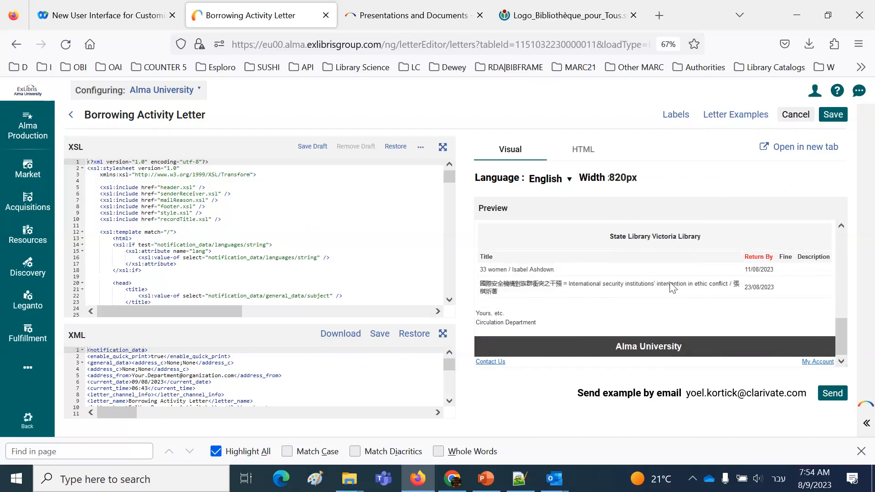
Examine the xsl:include lines in the XSL, comparing header.xsl with the previewed title and date, and the footer.xsl line
left_click_drag(225, 219, 80, 192)
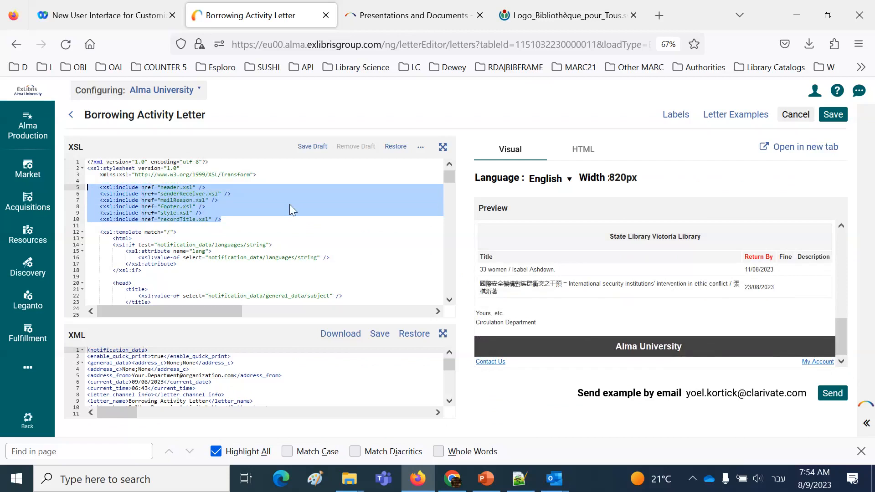
left_click(172, 187)
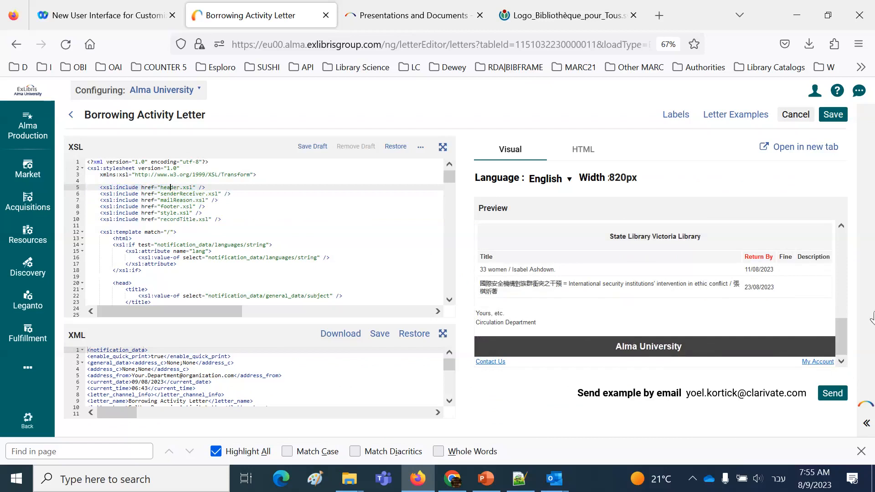
left_click_drag(841, 333, 844, 235)
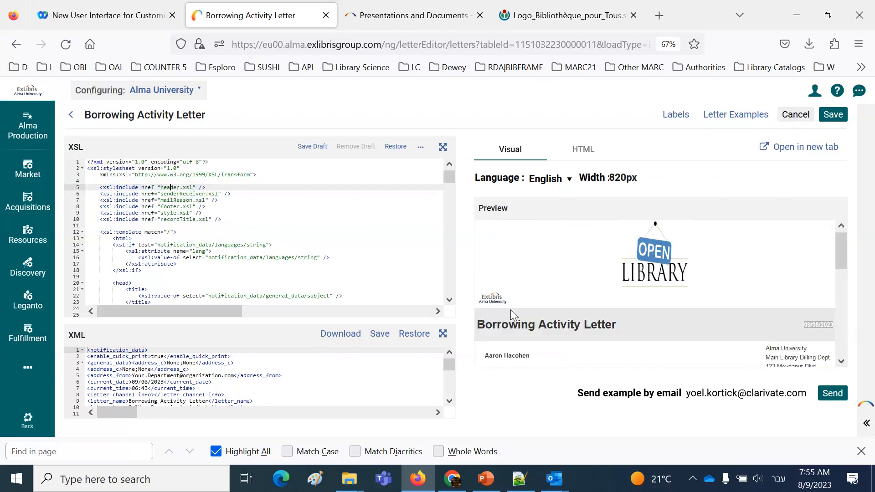
left_click_drag(485, 324, 623, 330)
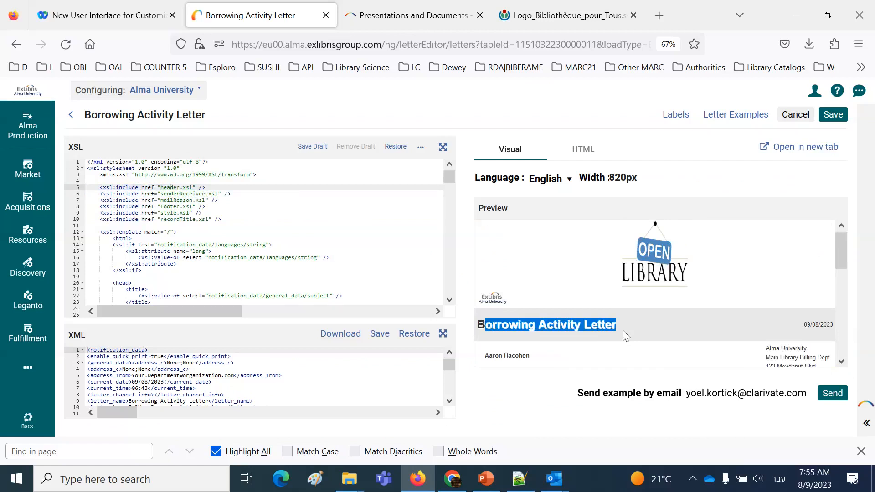
left_click(808, 325)
double_click(808, 325)
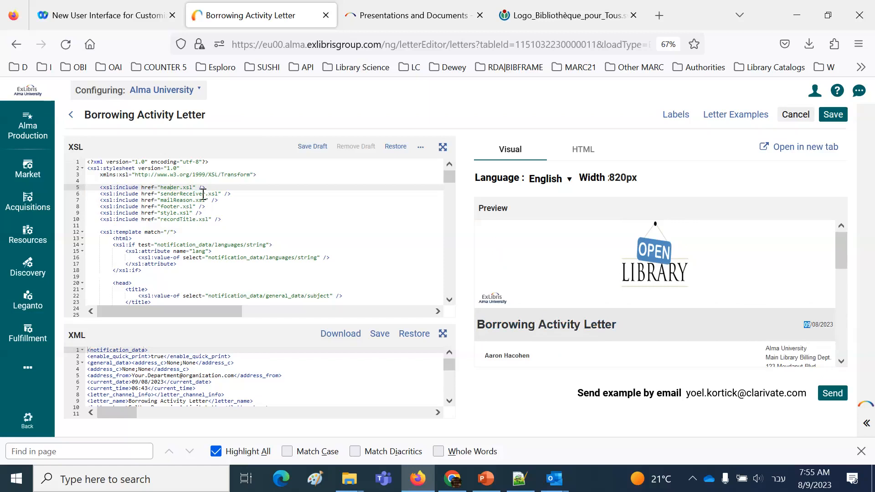
left_click(190, 207)
triple_click(190, 207)
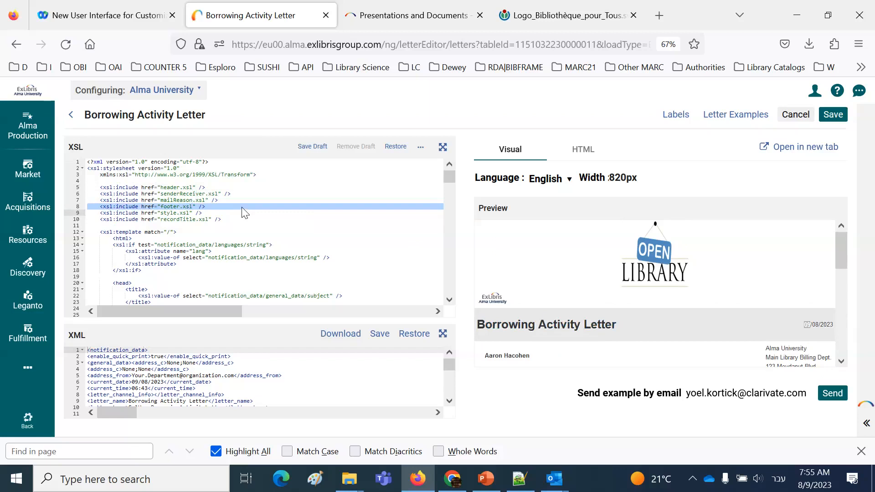
Leave the Borrowing Activity Letter unsaved and search the letters list by name for Ful Overdue And Lost Loan Notification Letter
left_click(790, 115)
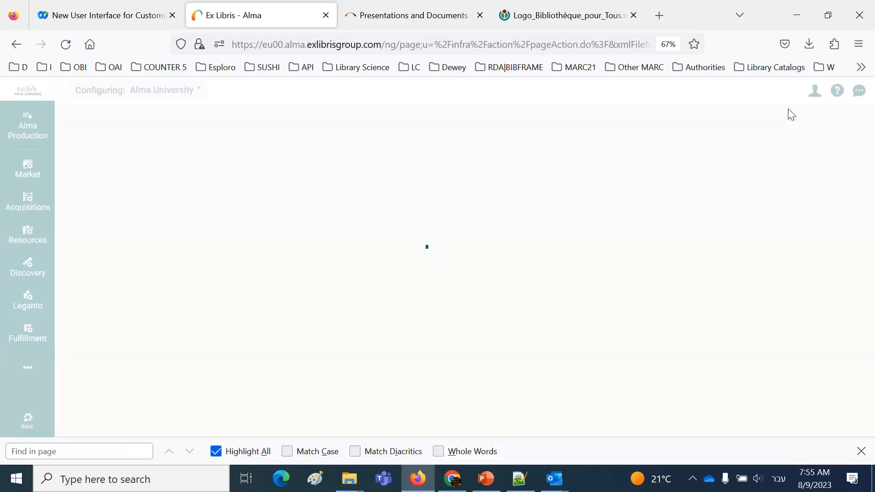
left_click(199, 156)
type("כו")
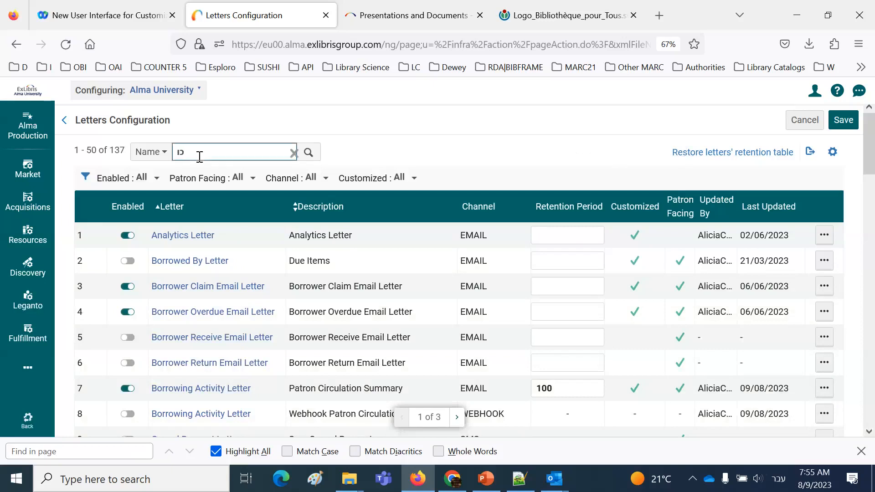
key("BackSpace")
key("BackSpace")
key("alt+shift")
type("ful")
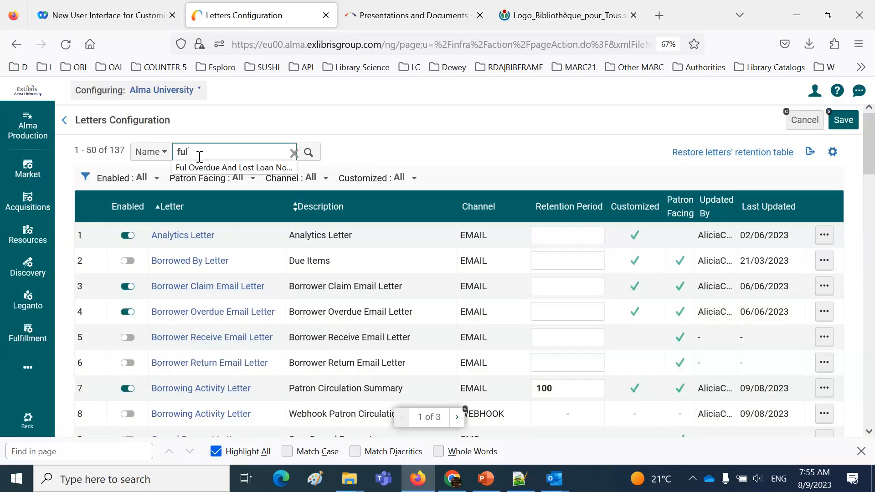
left_click(234, 168)
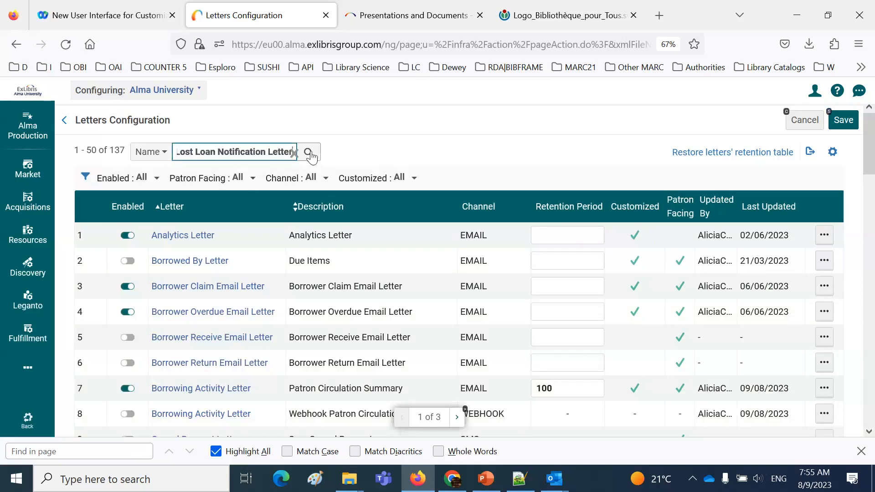
left_click(308, 153)
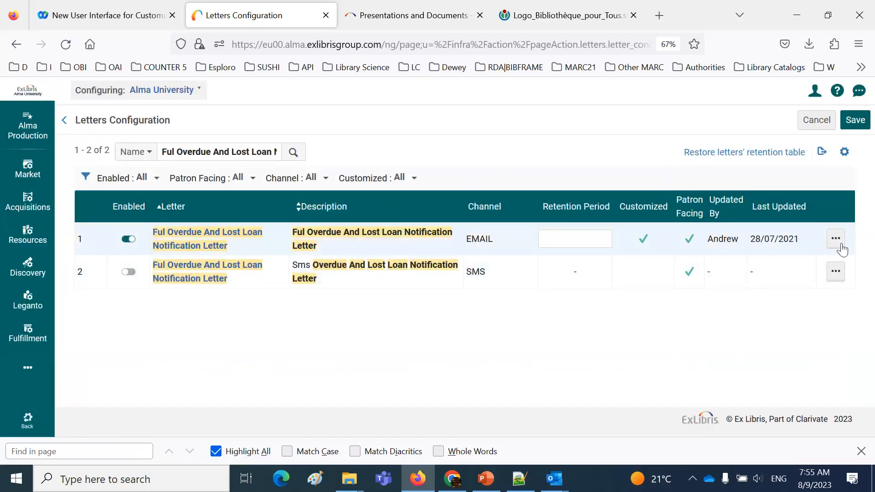
Open the email Ful Overdue And Lost Loan Notification Letter for editing and examine its xsl:include lines, especially header.xsl
left_click(837, 243)
left_click(781, 267)
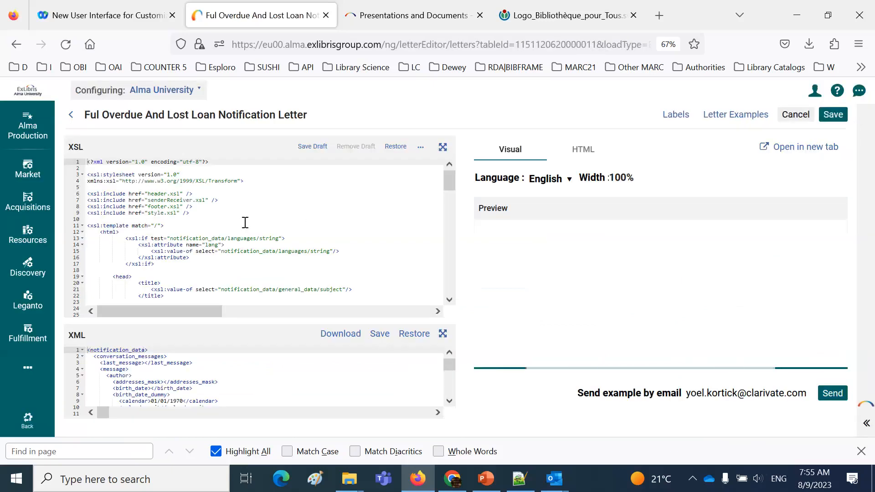
left_click_drag(216, 218, 103, 201)
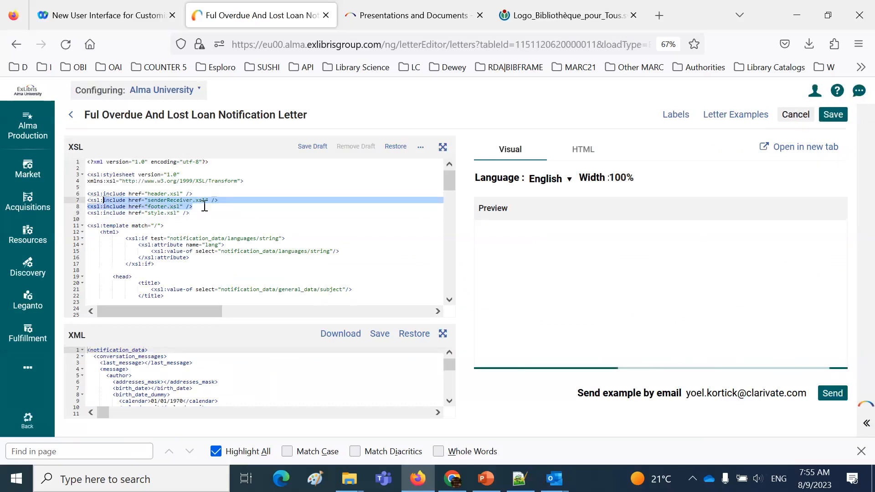
left_click(222, 195)
left_click(132, 193, "shift")
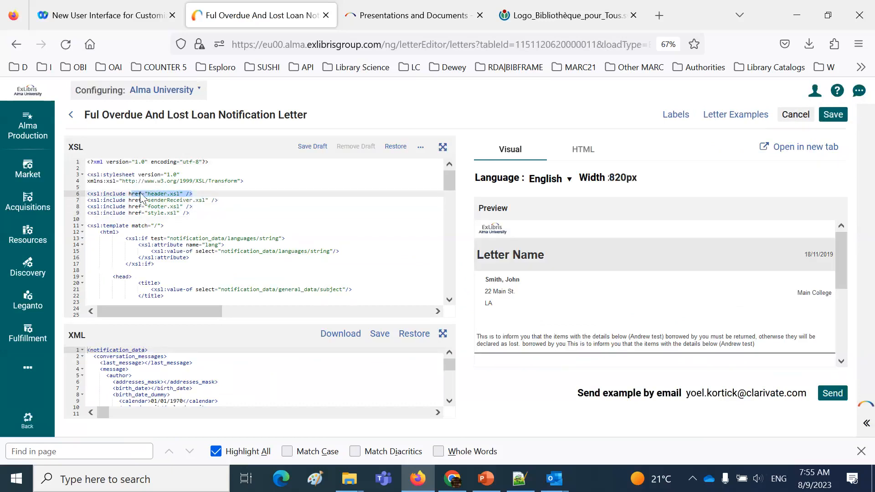
Return to the letters list without saving and search it by name for "system job"
left_click(795, 114)
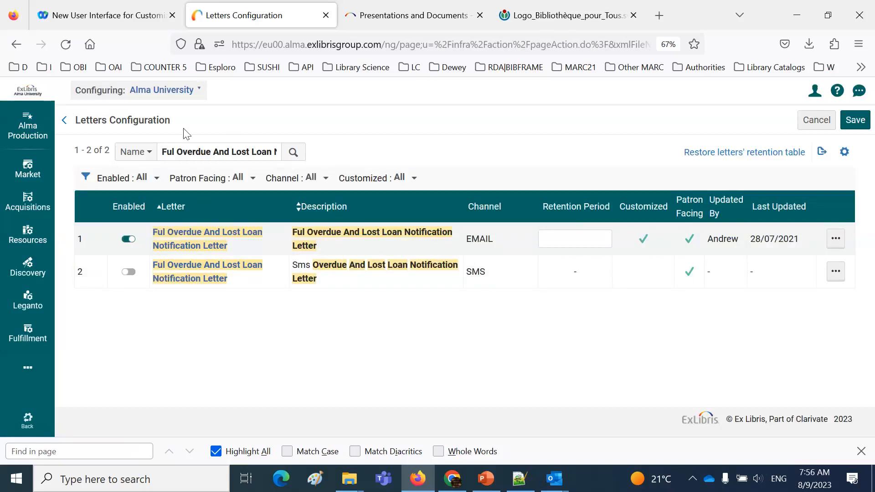
double_click(240, 151)
triple_click(240, 151)
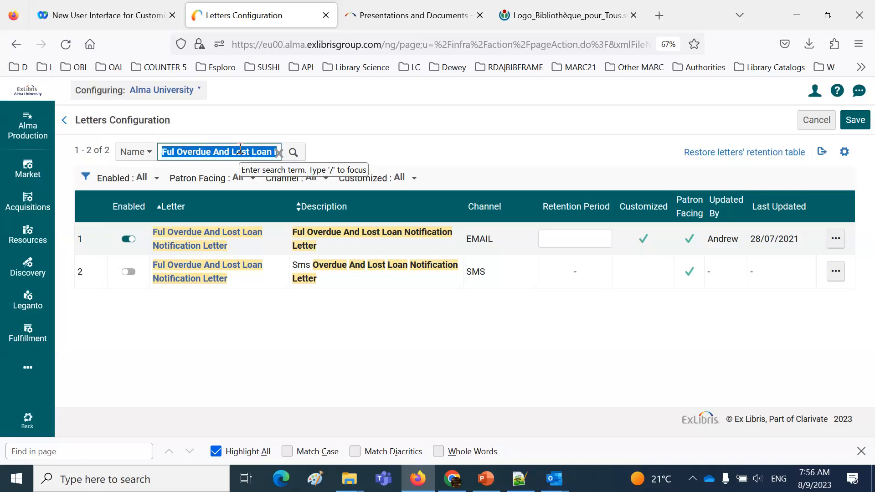
type("system ")
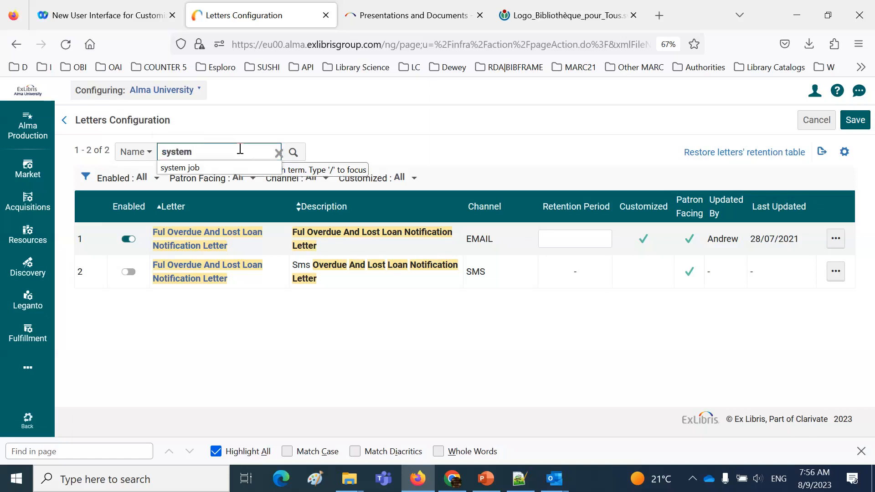
type("job")
key("Return")
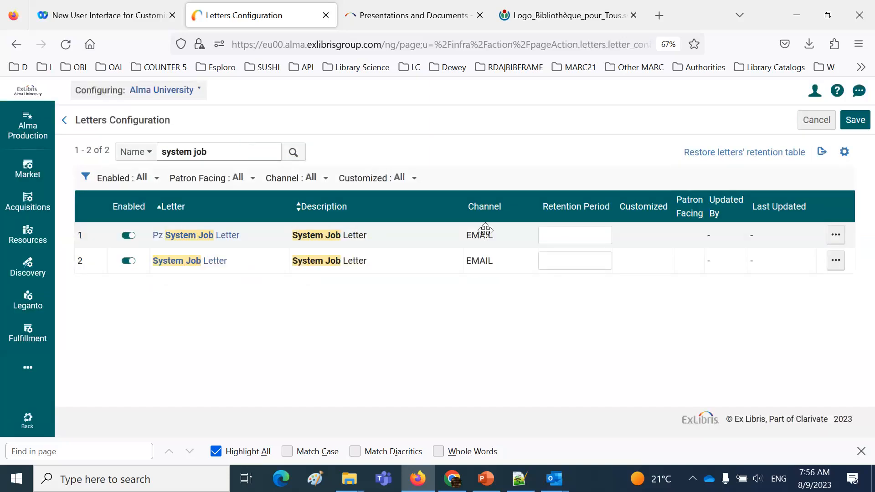
Open the System Job Letter for editing and compare its header.xsl and footer.xsl includes with the beginning and end of the preview
left_click(837, 264)
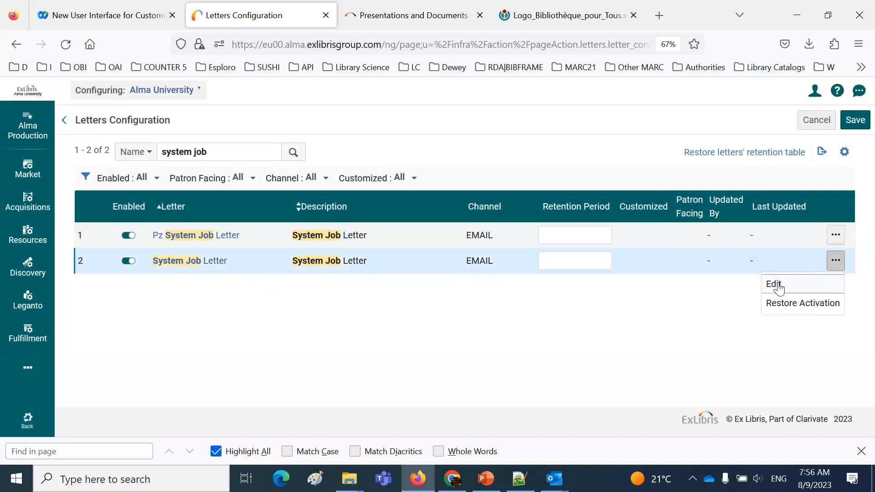
left_click(778, 287)
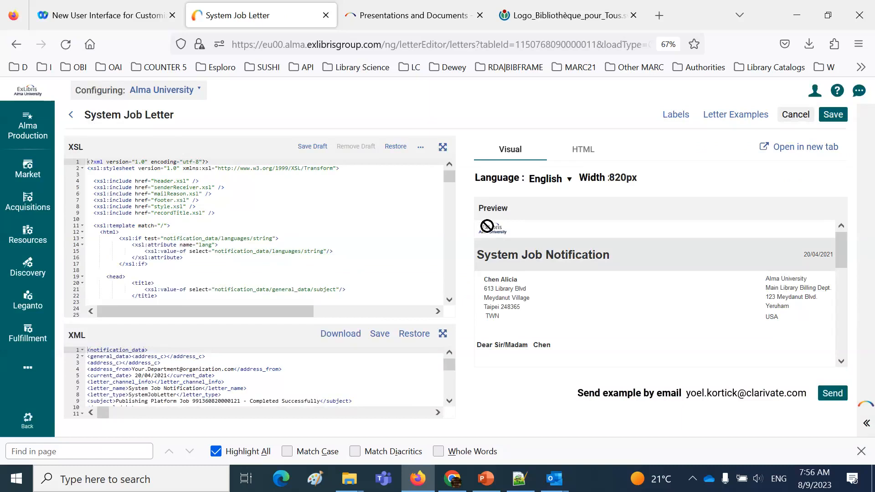
left_click_drag(220, 181, 151, 175)
left_click_drag(200, 200, 161, 201)
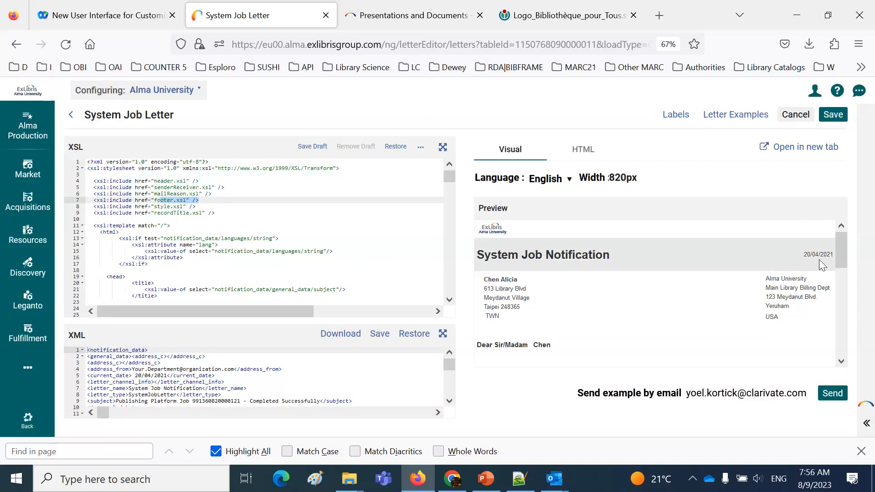
scroll(852, 324, "down", 10)
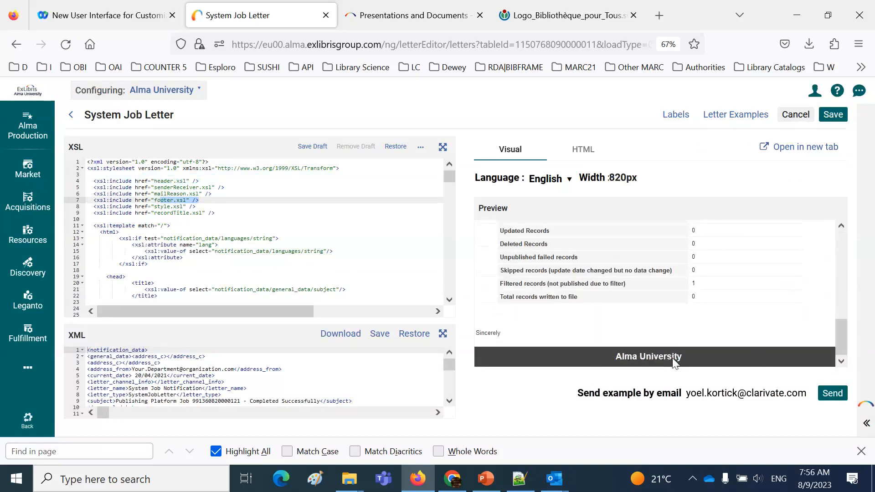
left_click_drag(841, 340, 838, 237)
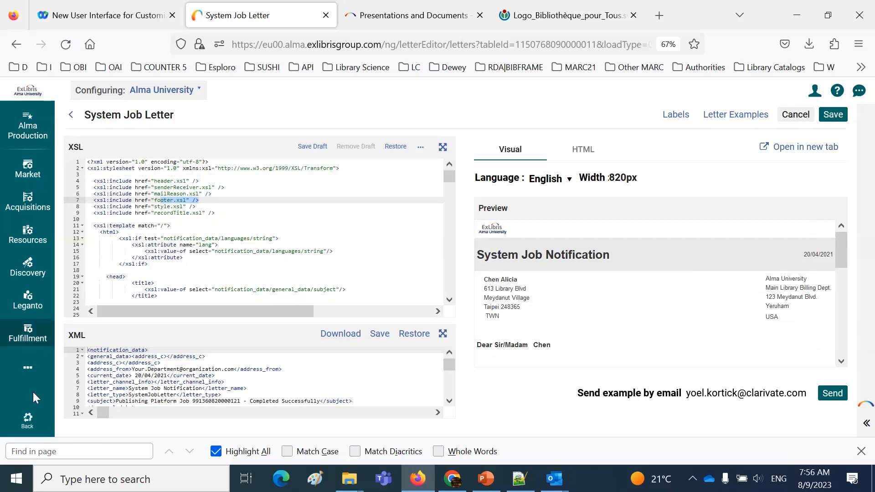
Go to the general Components Configuration for letters and open header.xsl for editing
left_click(30, 370)
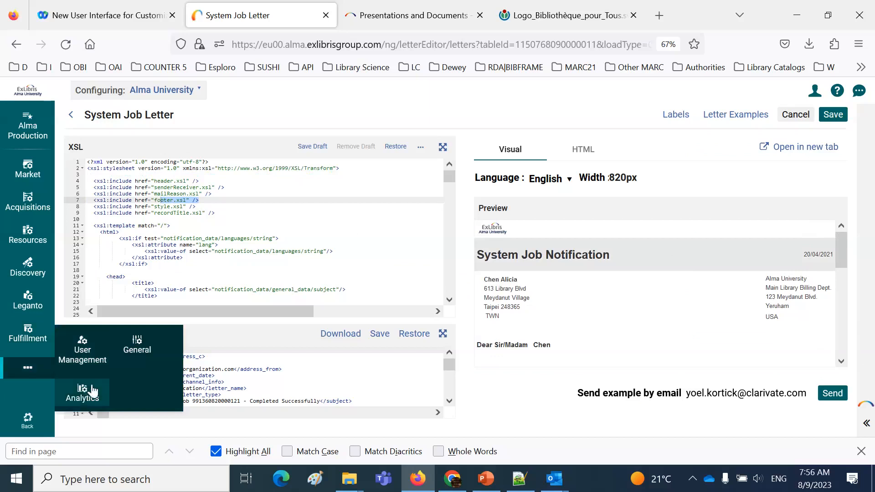
left_click(135, 348)
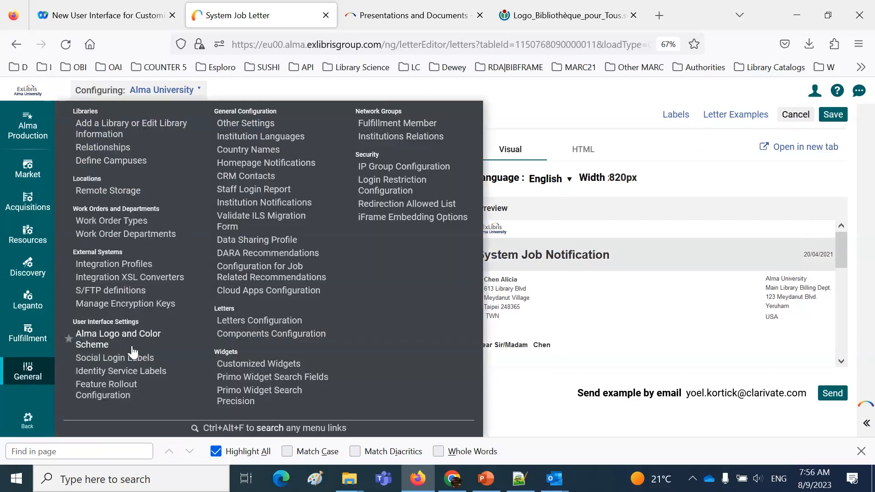
left_click(258, 334)
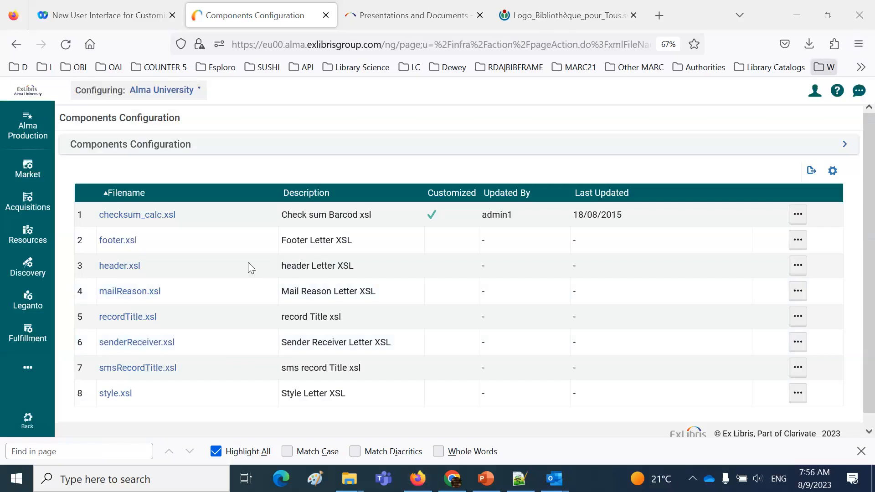
left_click(799, 267)
left_click(757, 290)
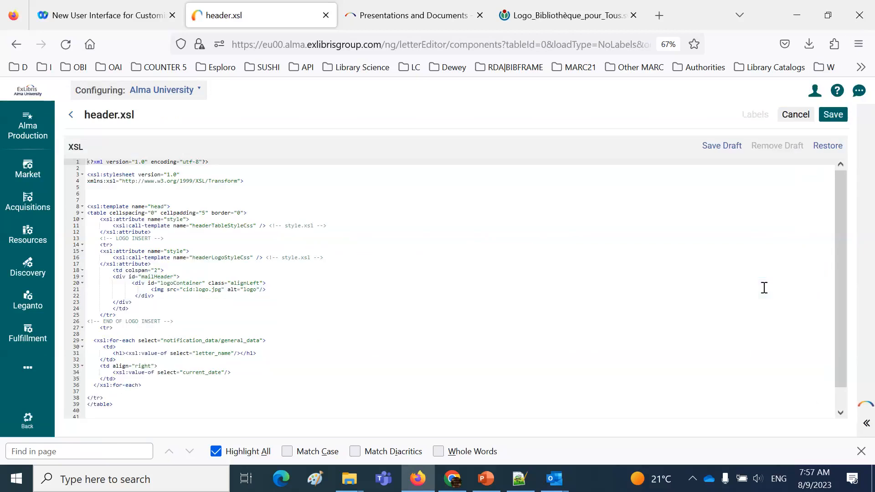
Replace class="alignLeft" with align = "Right" on the logoContainer div in header.xsl and save the component
key("ctrl+plus")
key("ctrl+plus")
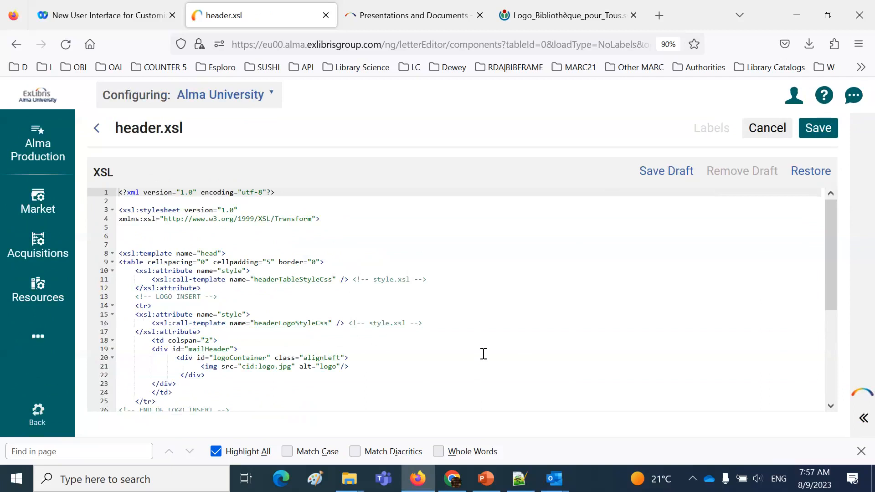
scroll(483, 354, "down", 2)
scroll(485, 354, "up", 2)
left_click_drag(276, 357, 345, 358)
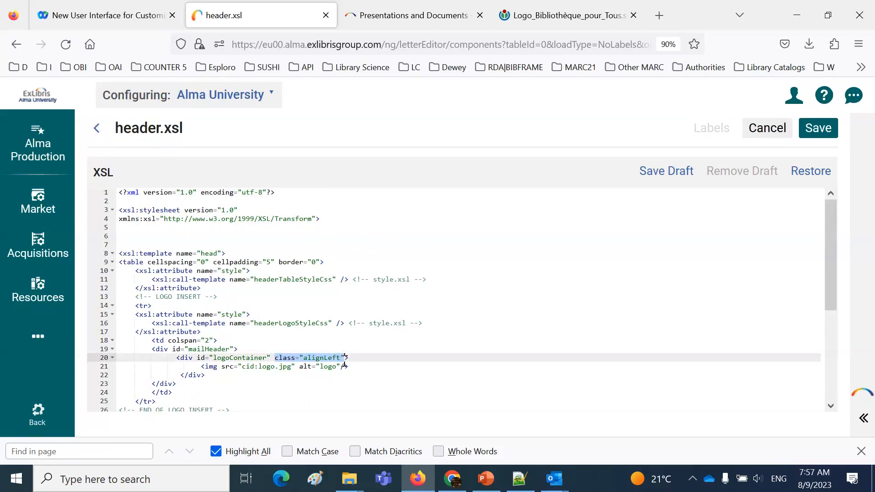
type("align ")
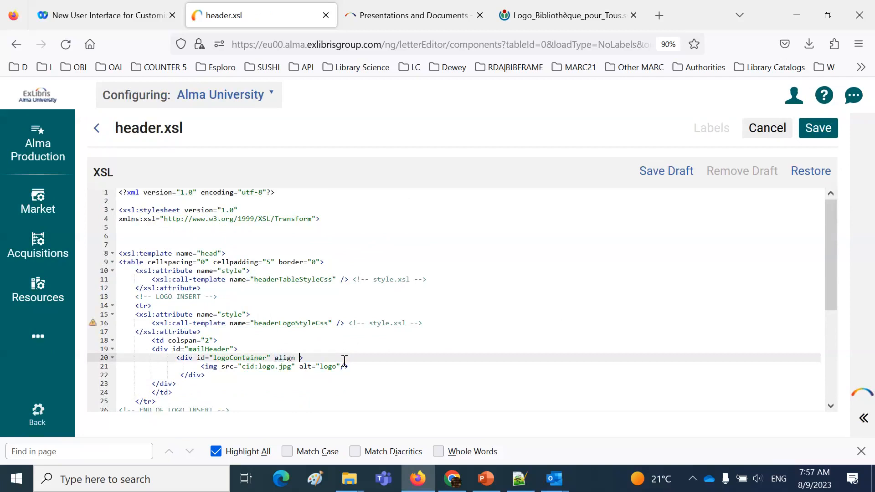
type("= \"Right")
left_click(819, 130)
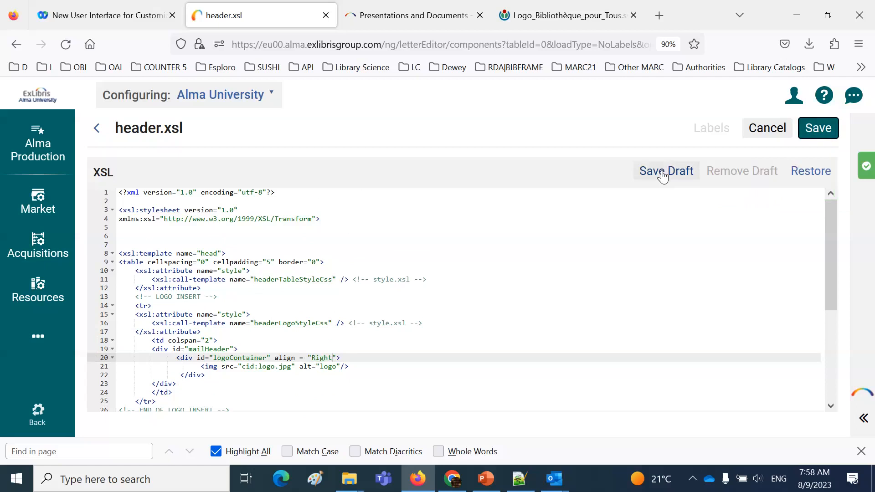
Reopen the email Borrowing Activity Letter, Patron Circulation Summary, from Letters Configuration to check the logo's alignment in the preview
key("ctrl+minus")
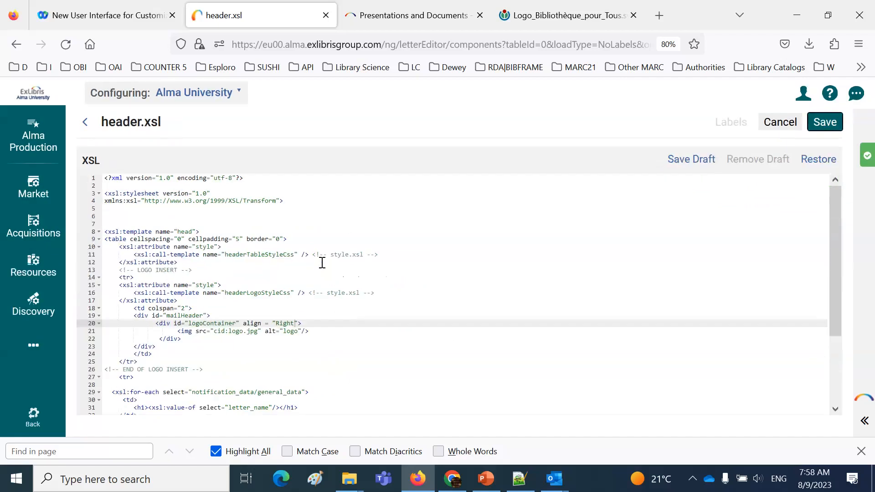
key("ctrl+minus")
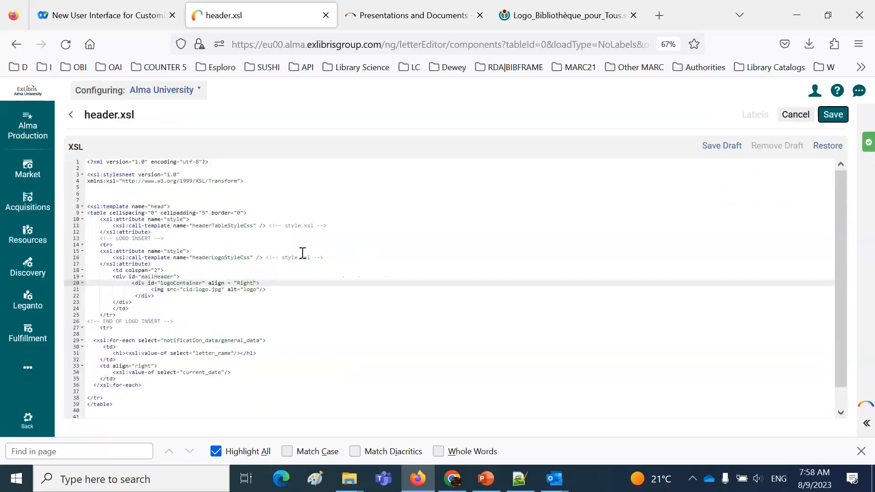
left_click(30, 371)
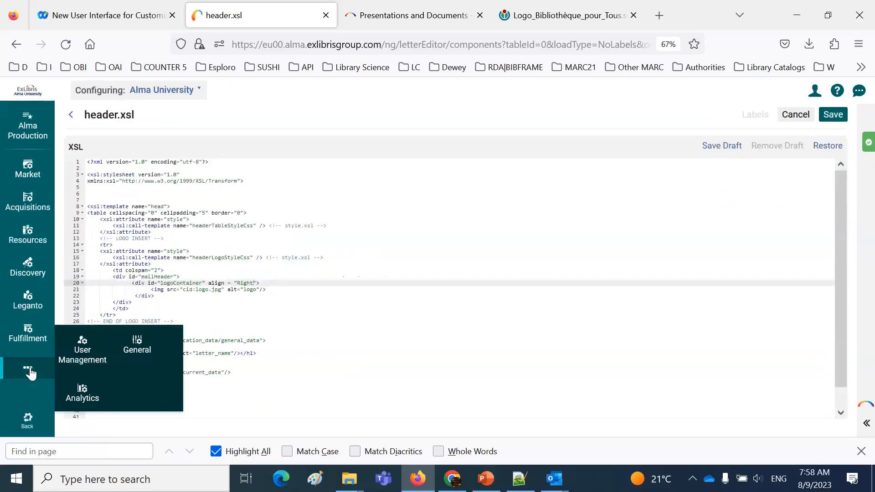
left_click(128, 359)
left_click(247, 321)
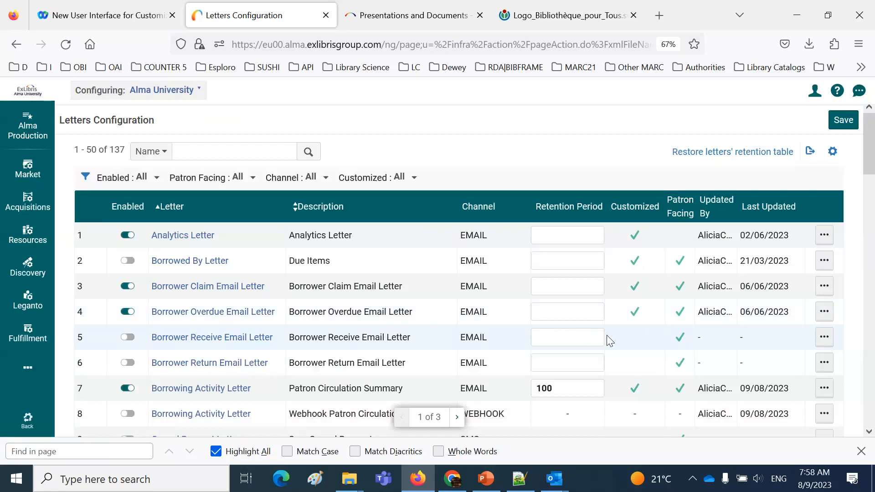
scroll(606, 338, "down", 2)
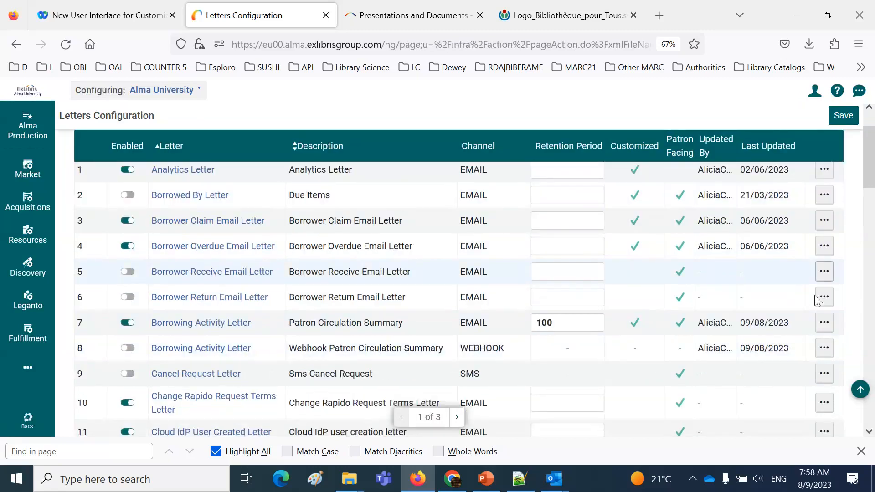
left_click(824, 323)
left_click(769, 348)
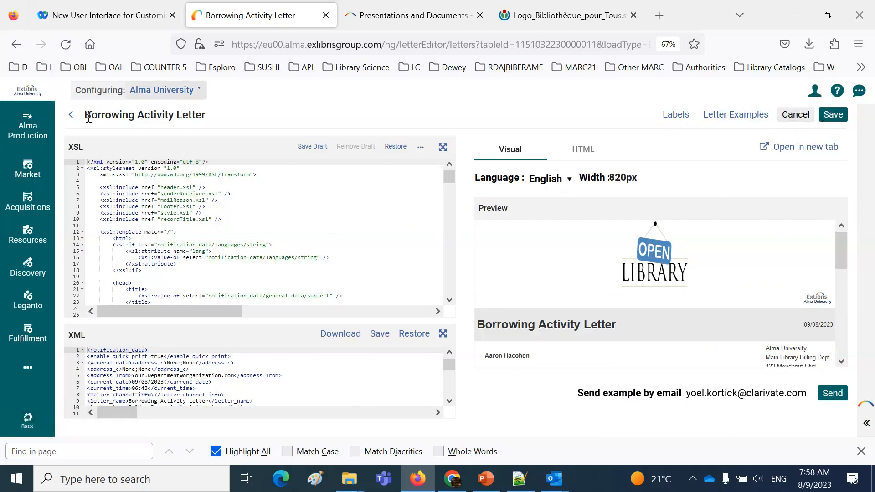
Search Letters Configuration for Ful Overdue And Lost Loan Notification Letter and open its email version to check the logo's alignment in the preview
left_click(71, 114)
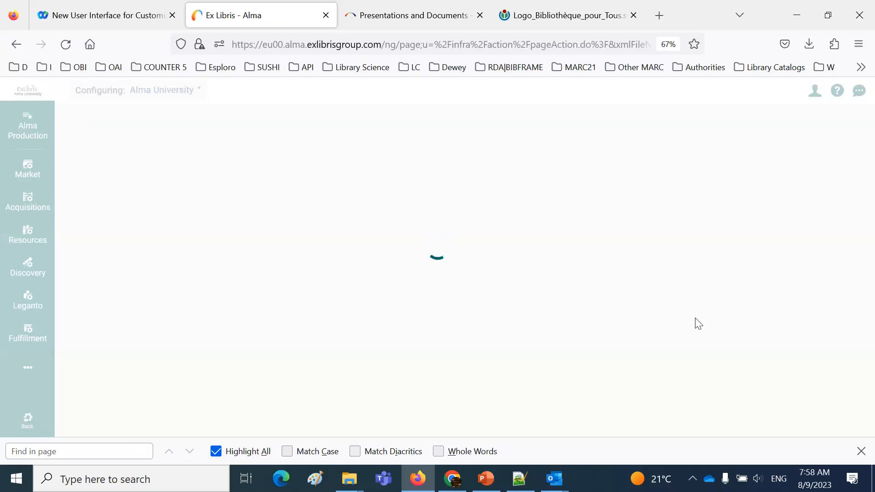
left_click(187, 151)
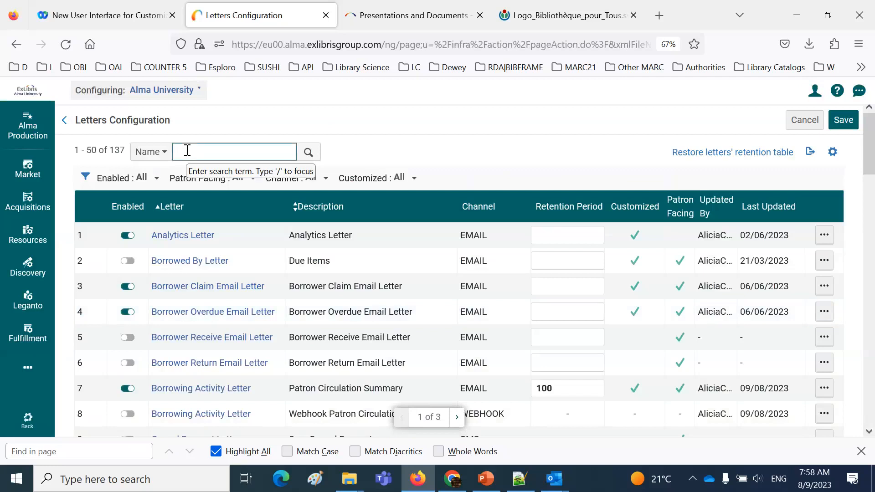
type("ful")
left_click(273, 168)
left_click(309, 155)
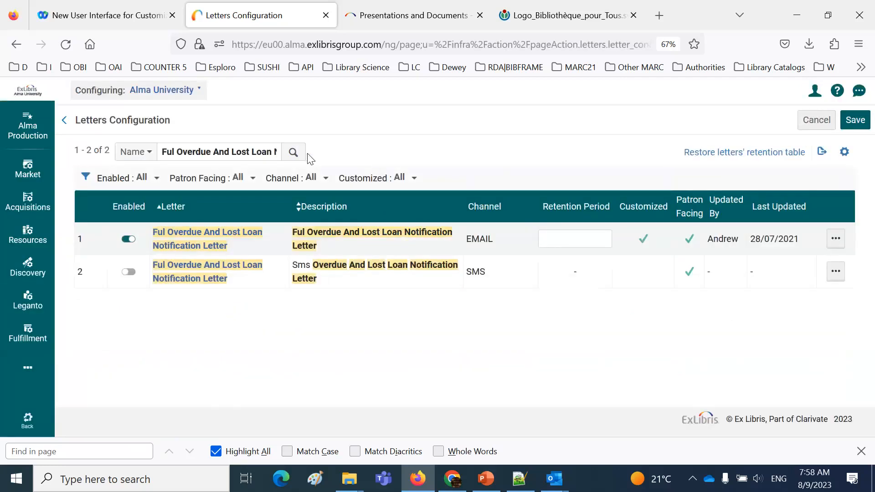
left_click(836, 239)
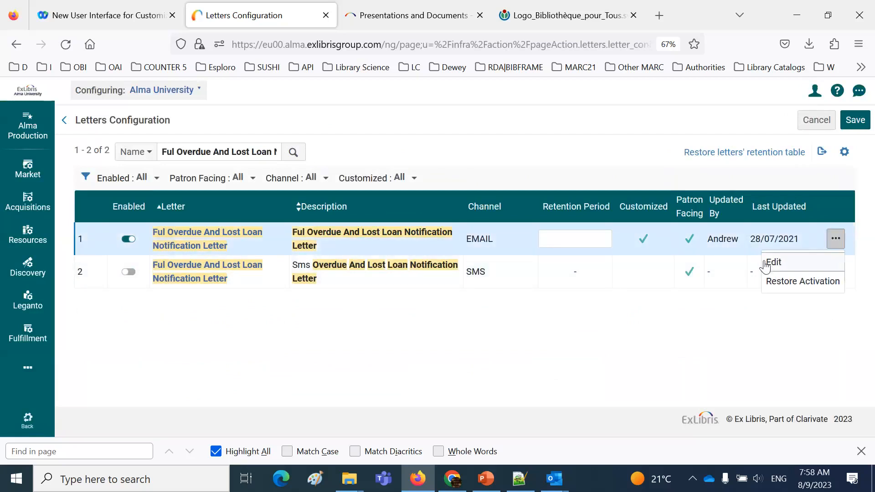
left_click(771, 259)
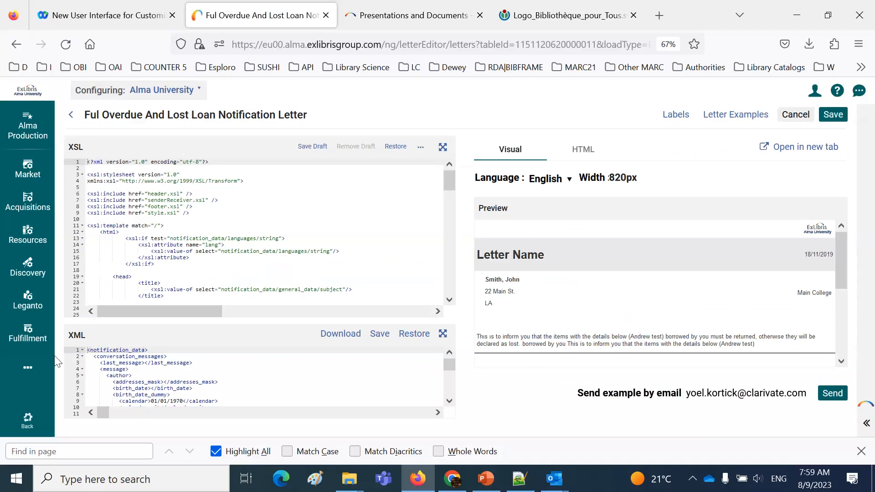
Return to the general Components Configuration for letters and open header.xsl for editing again
left_click(27, 367)
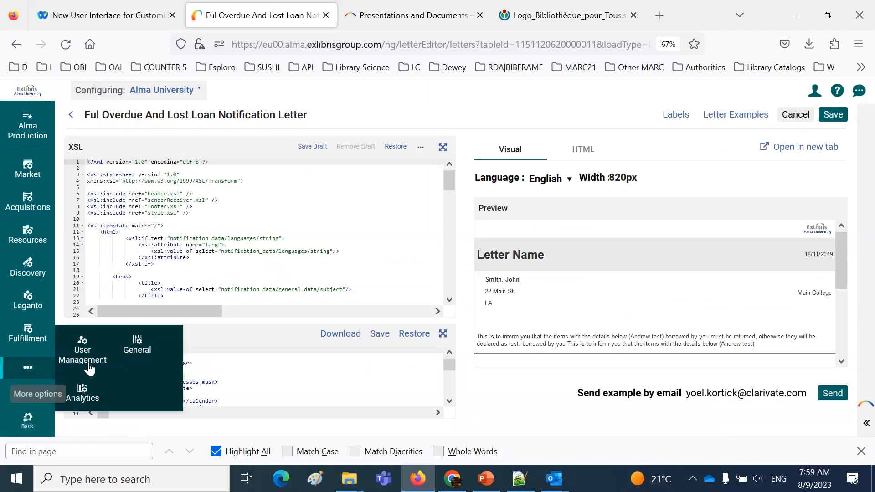
left_click(139, 353)
left_click(253, 334)
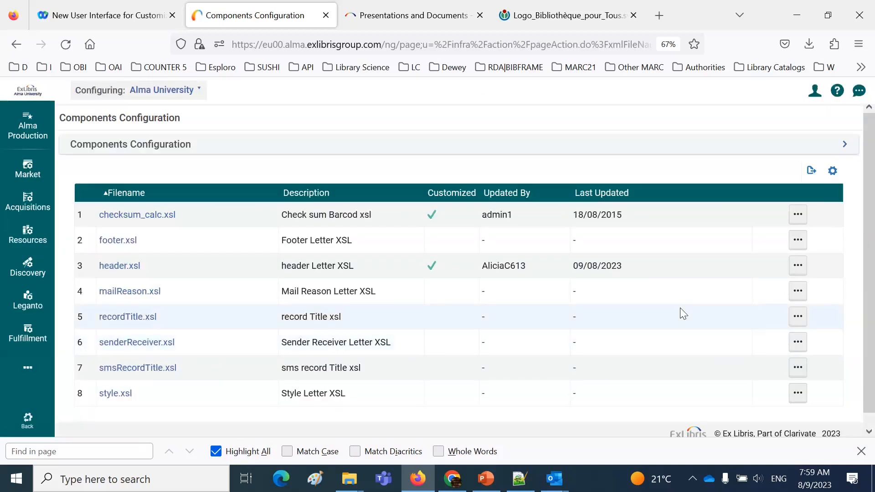
left_click(798, 265)
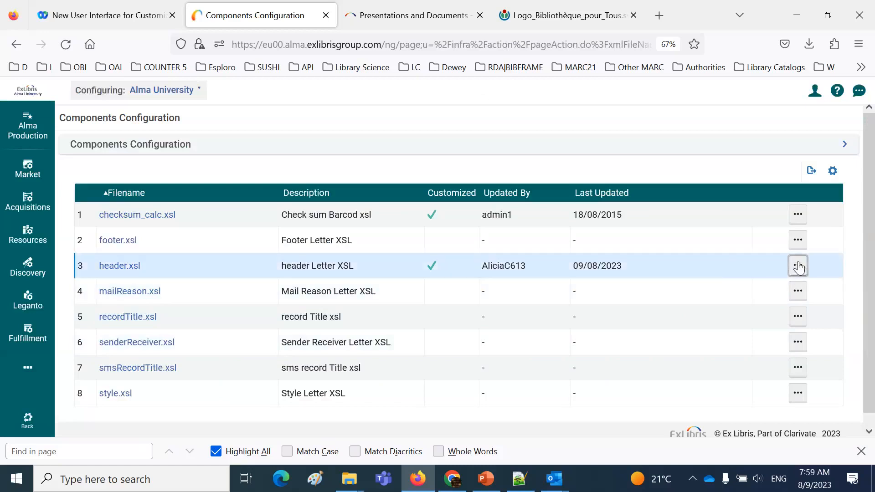
left_click(753, 288)
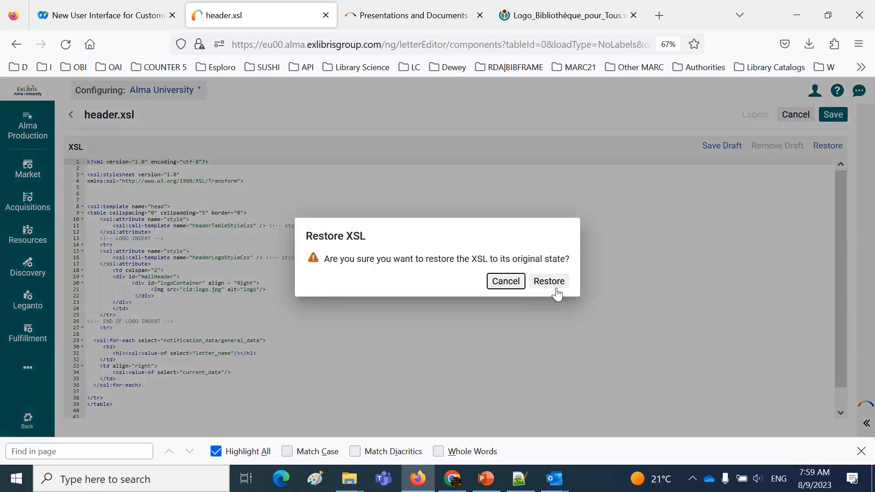
Restore the header.xsl component's XSL to its original state and save it
left_click(555, 294)
left_click(545, 288)
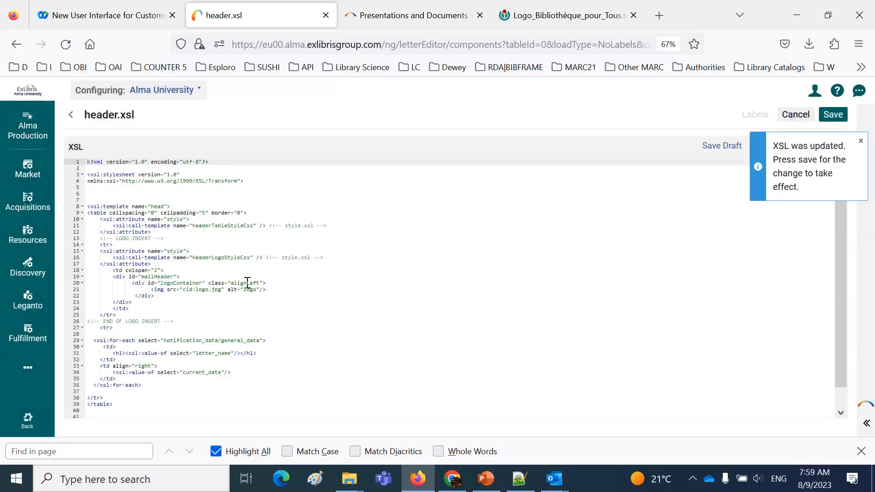
left_click(829, 117)
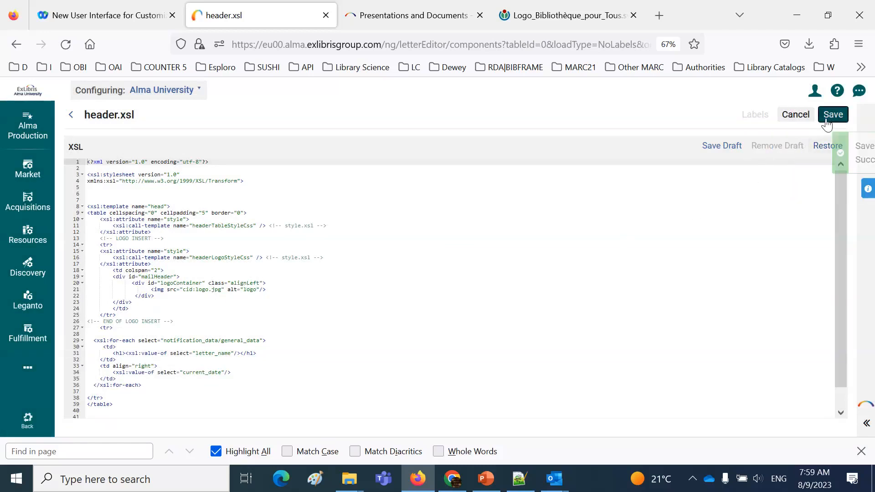
Go back to Letters Configuration and open the email Borrowing Activity Letter, Patron Circulation Summary, to check the restored header
left_click(46, 373)
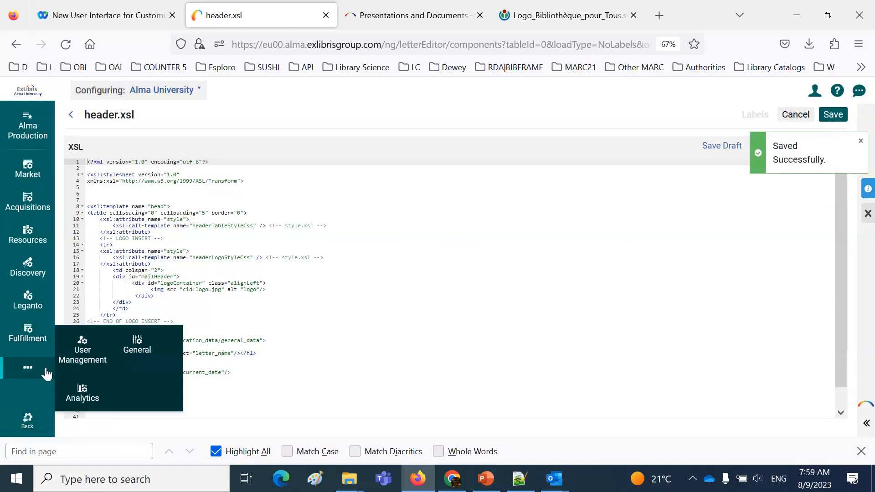
left_click(136, 347)
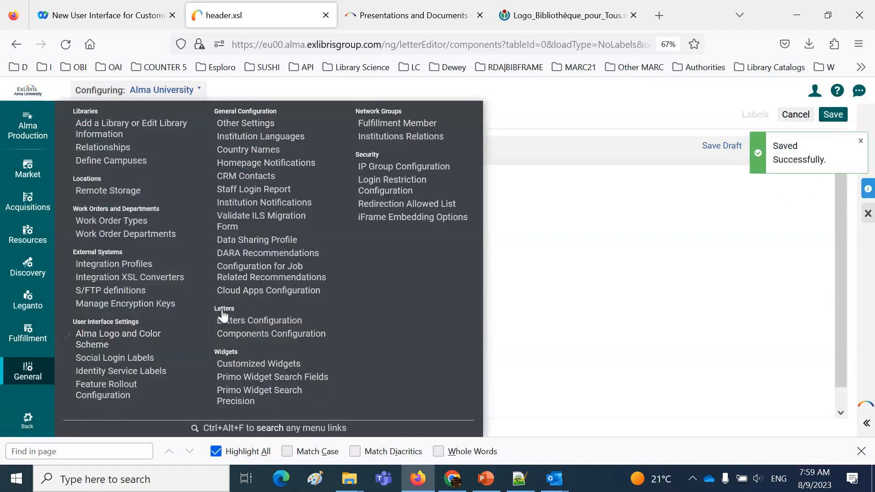
left_click(244, 322)
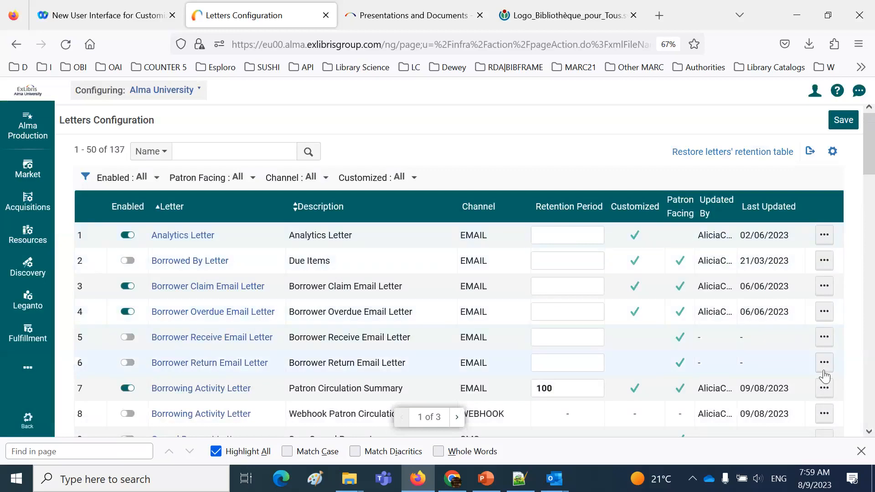
left_click(824, 387)
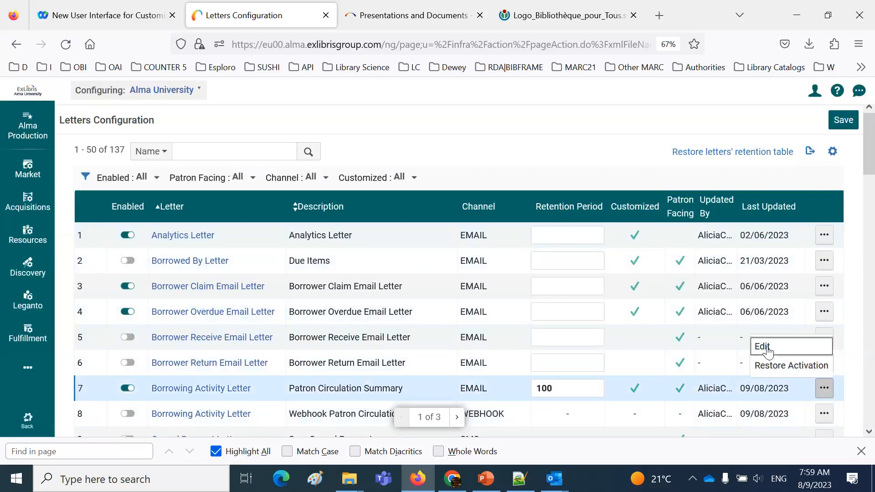
left_click(767, 349)
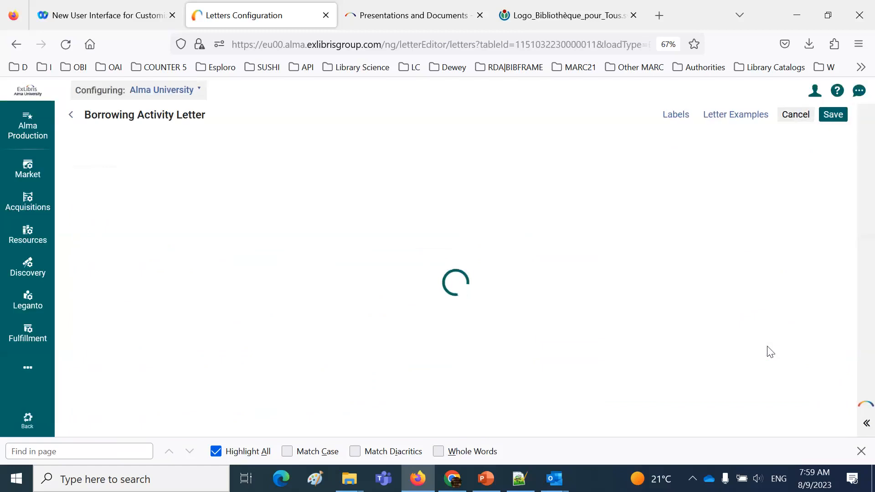